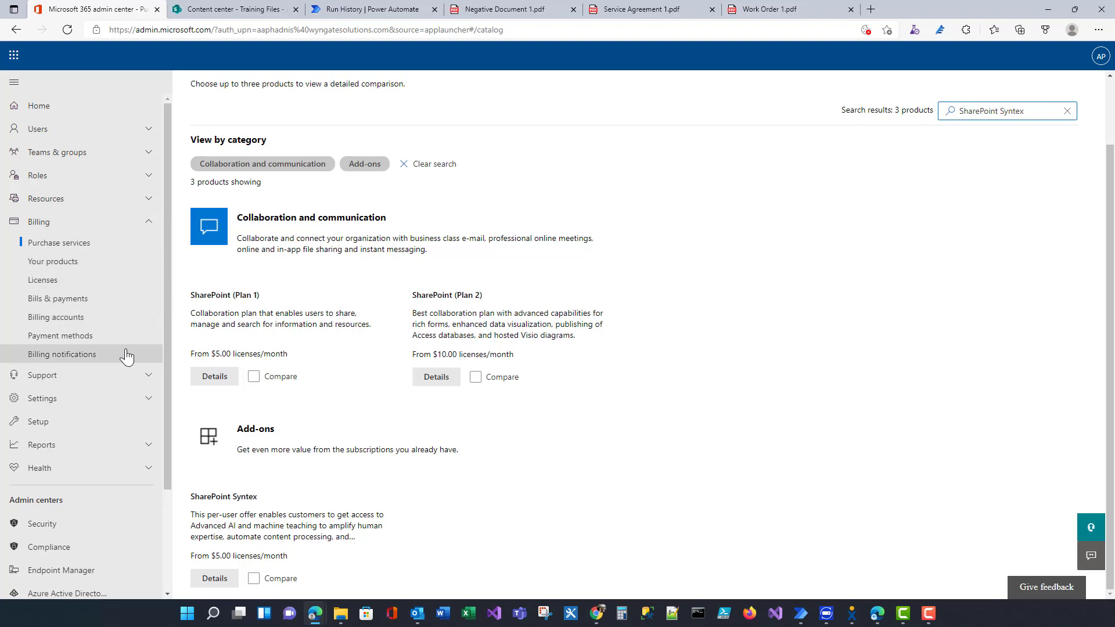
- From Setup, open the Automate content understanding details under Files and content
left_click(45, 427)
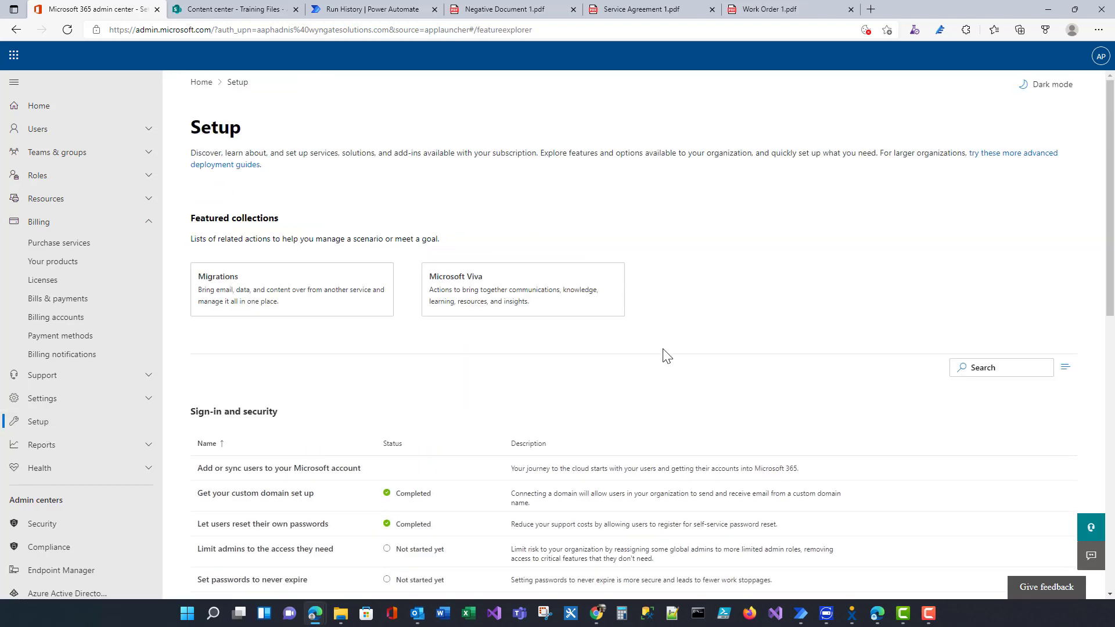
scroll(663, 354, "down", 5)
scroll(667, 355, "down", 5)
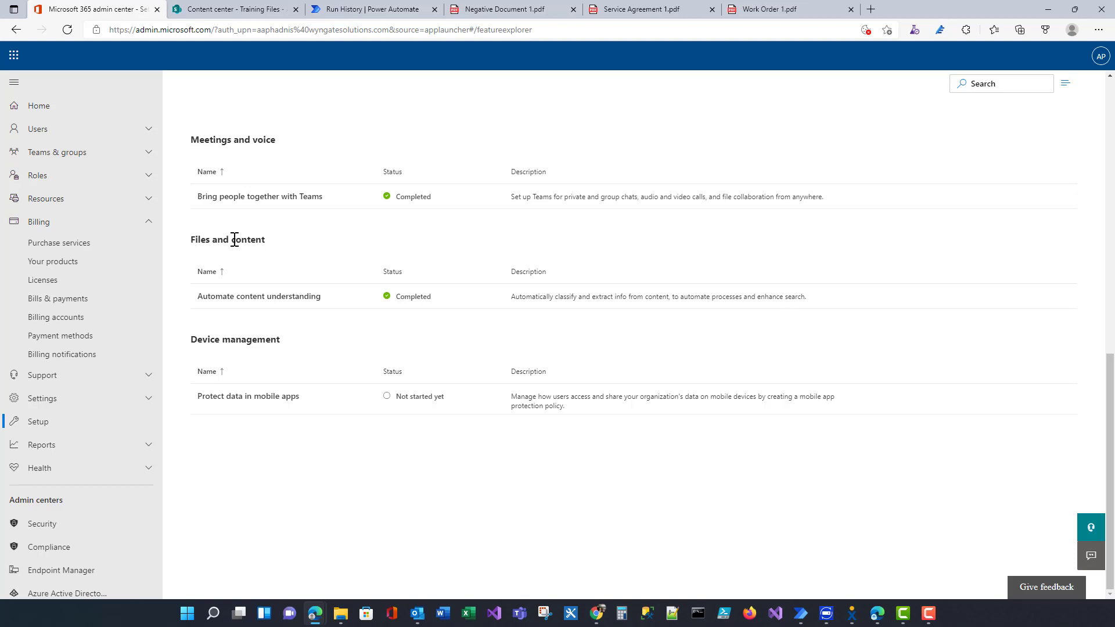
left_click(259, 298)
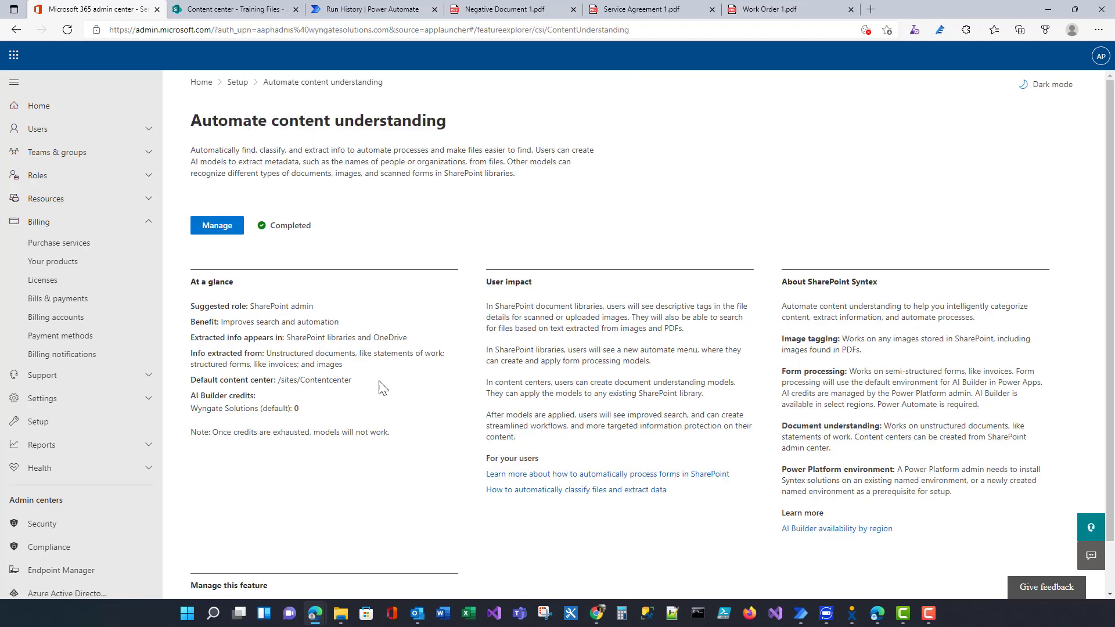
scroll(380, 386, "down", 1)
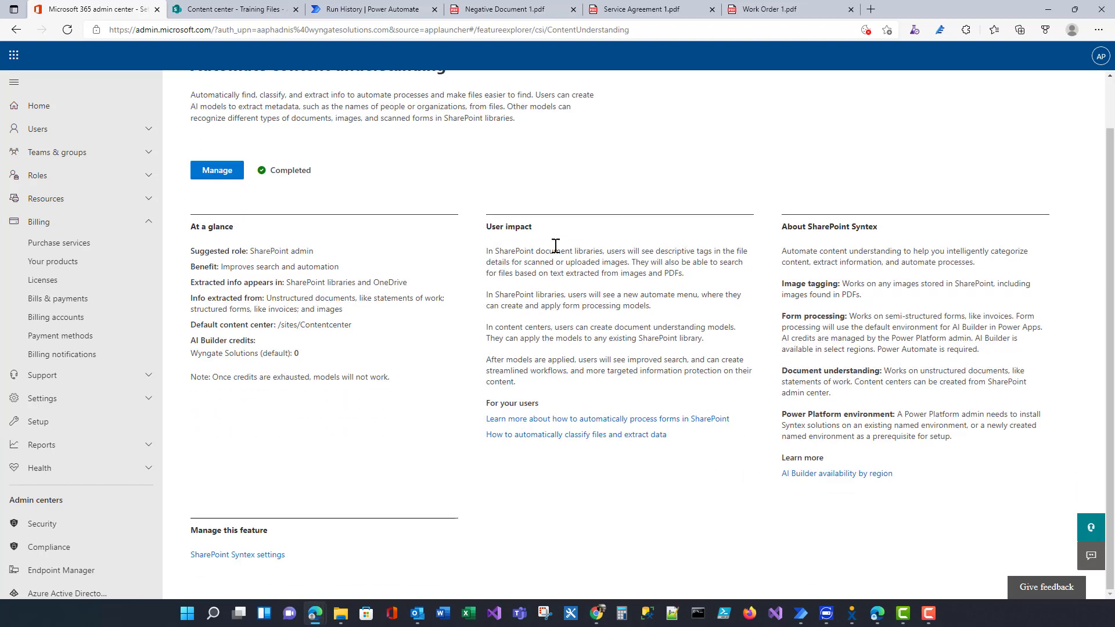
- Open the SharePoint Syntex settings and review the Form processing library option without changing it
left_click(225, 178)
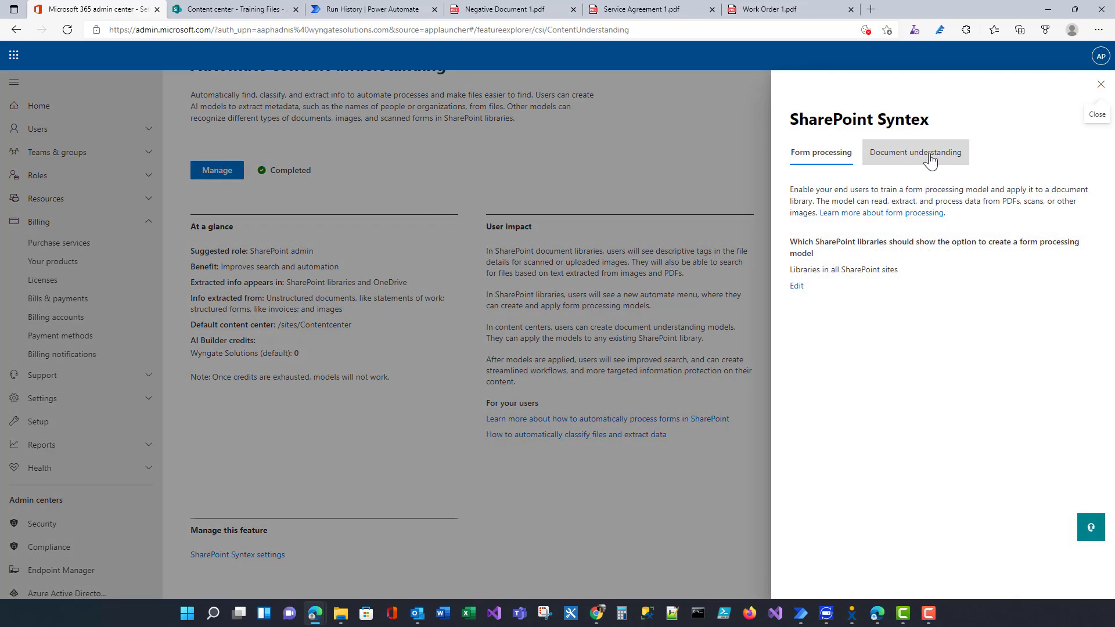
left_click(796, 287)
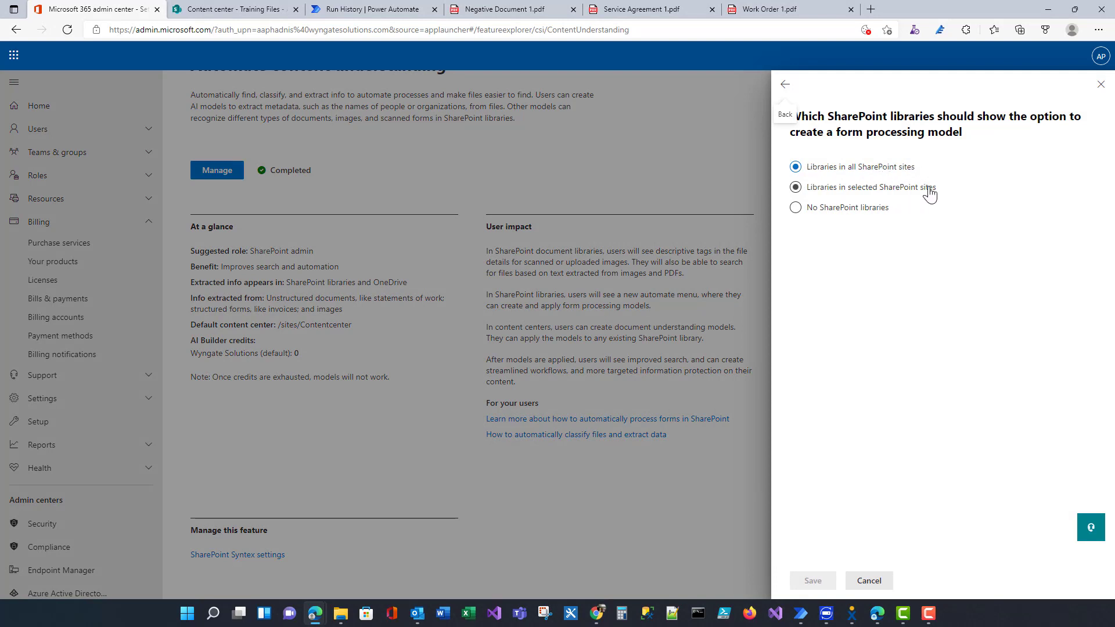
left_click(796, 208)
left_click(880, 585)
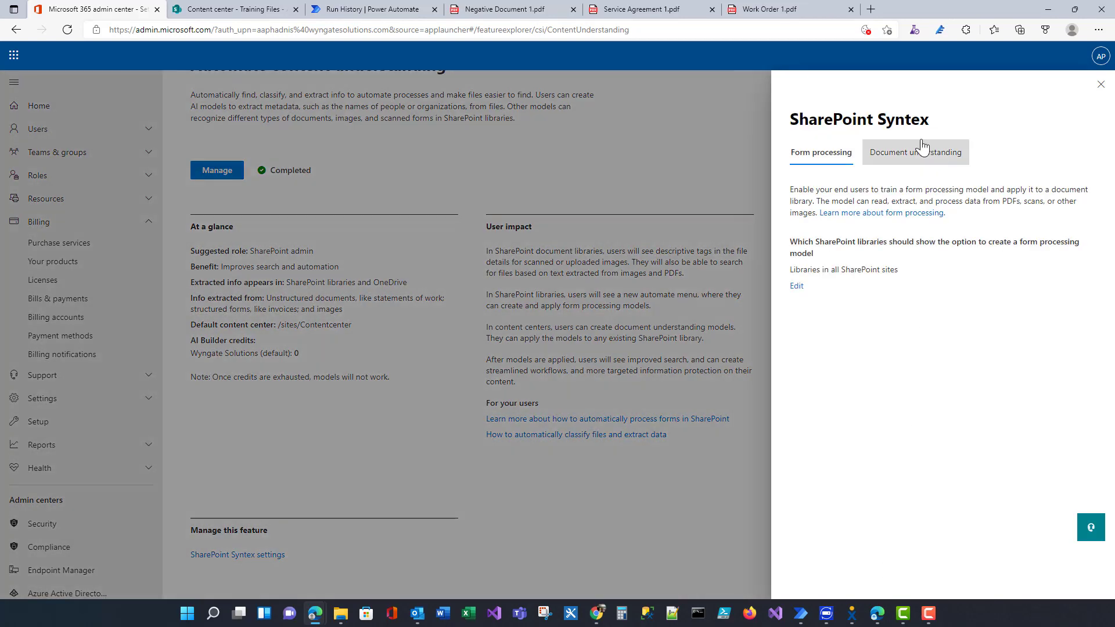
- Show the Document understanding settings with the Content center name and Contentcenter address
left_click(920, 166)
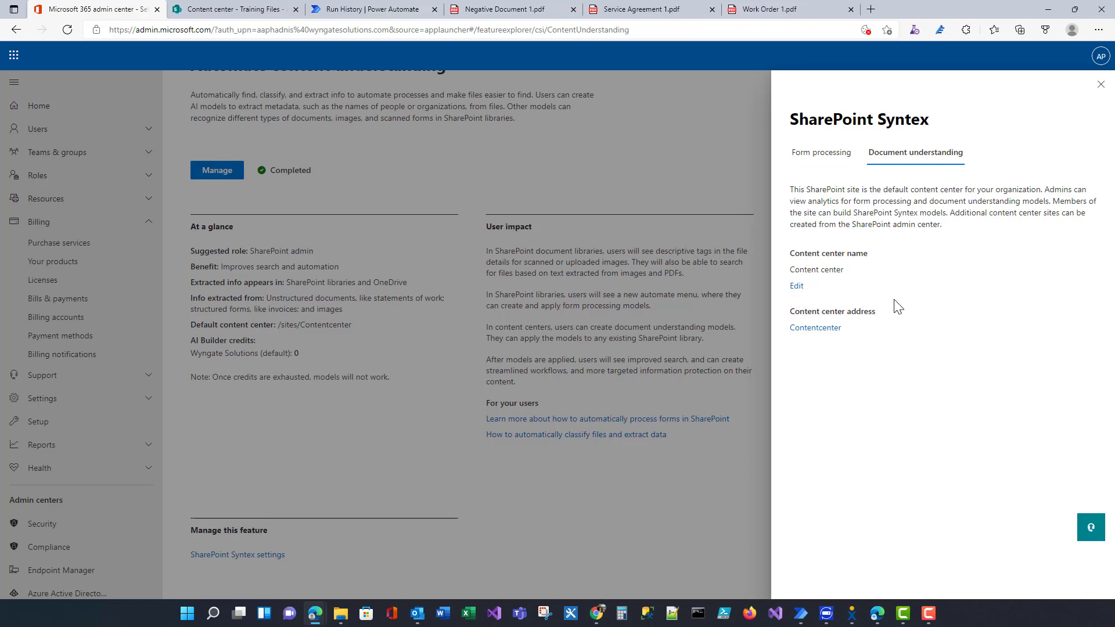
left_click(829, 162)
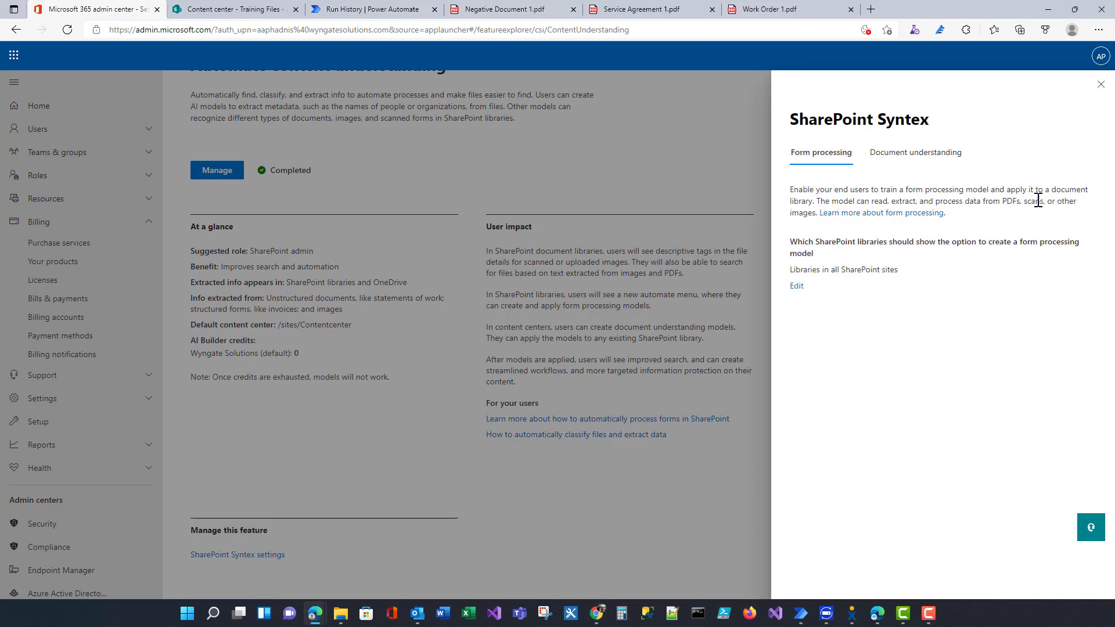
left_click(905, 156)
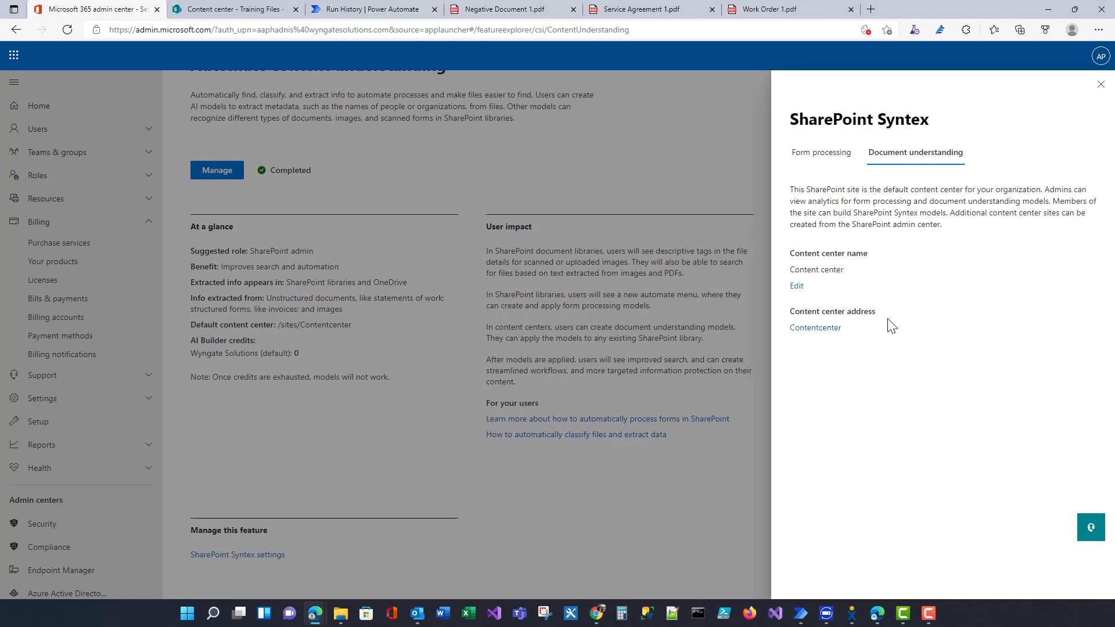
- Open the Contentcenter site in a new tab, close the old tab, and open Training Files
left_click(815, 328)
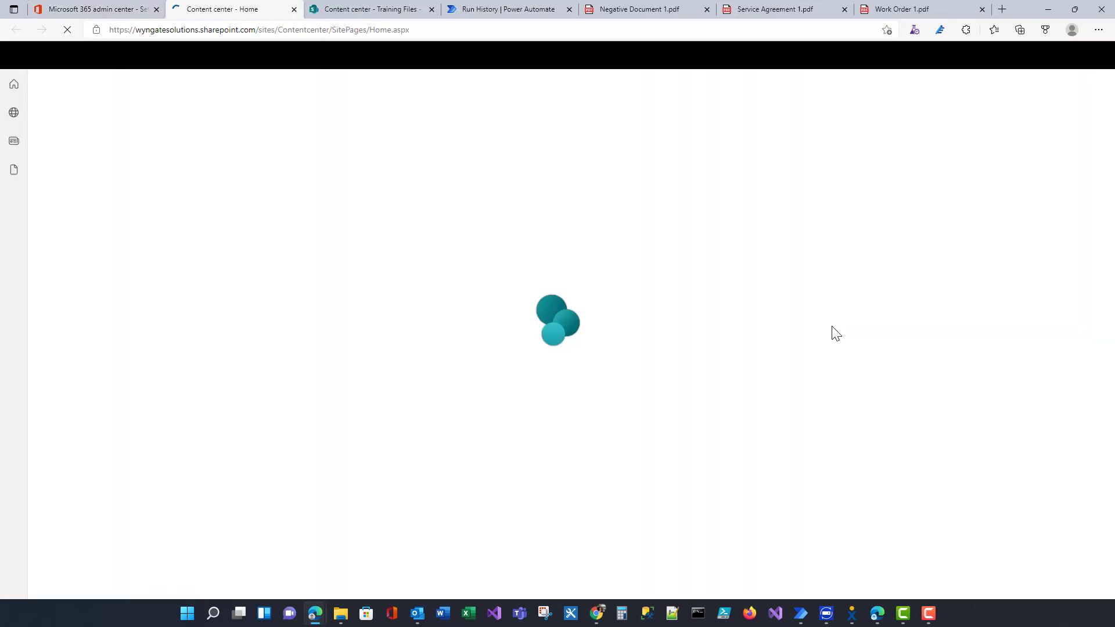
left_click(431, 9)
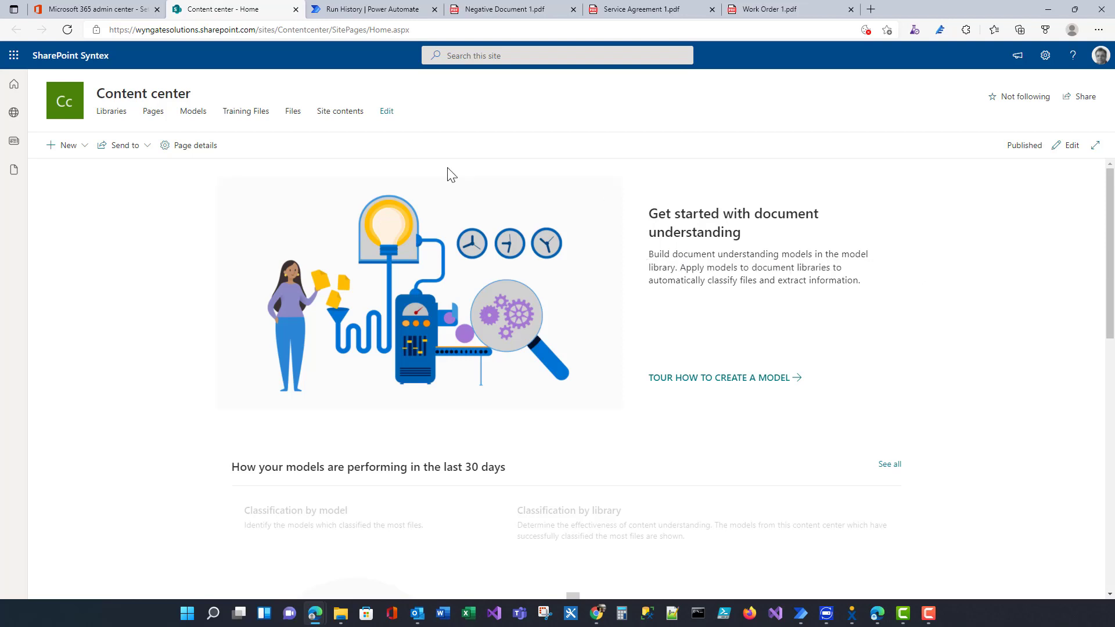
left_click(258, 120)
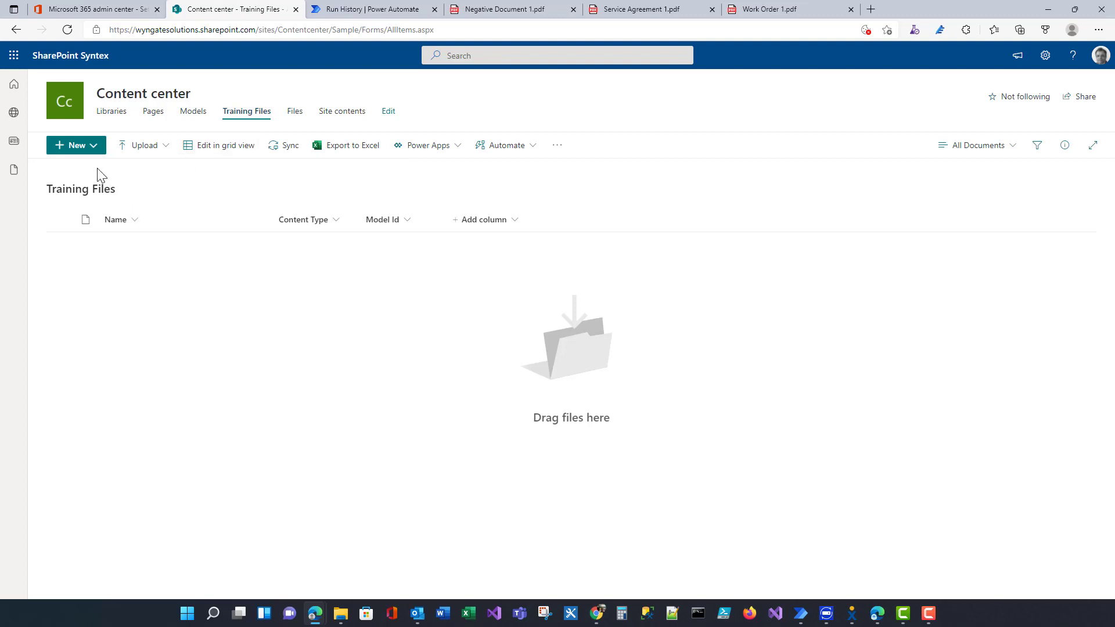
- Start a file upload and select Negative Document 1 and Service Agreements 1–5
left_click(141, 149)
left_click(135, 169)
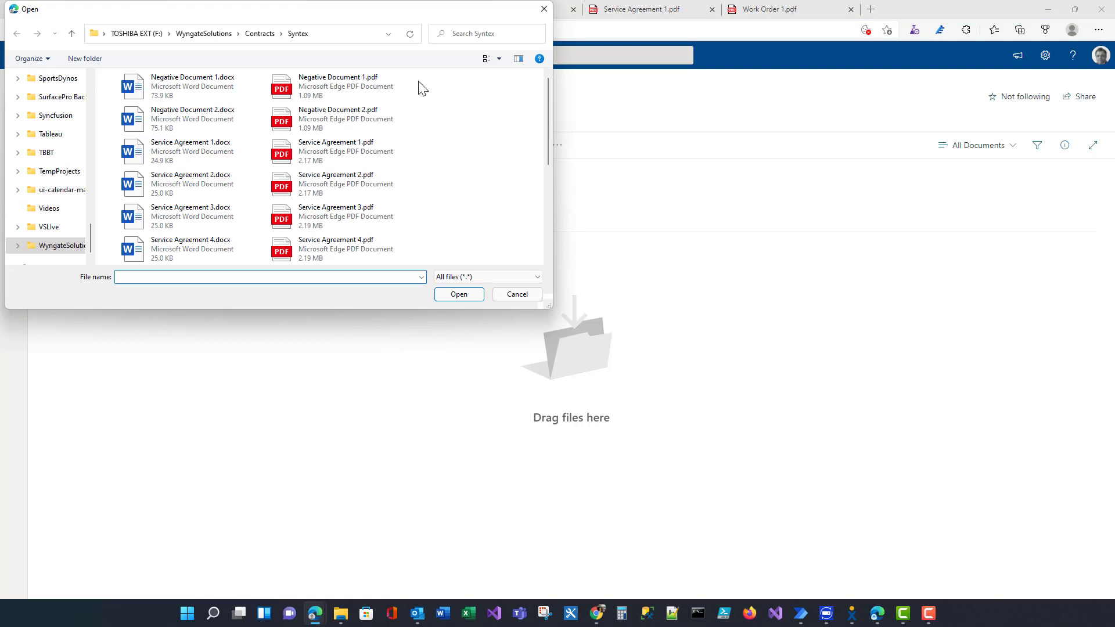
left_click(373, 87)
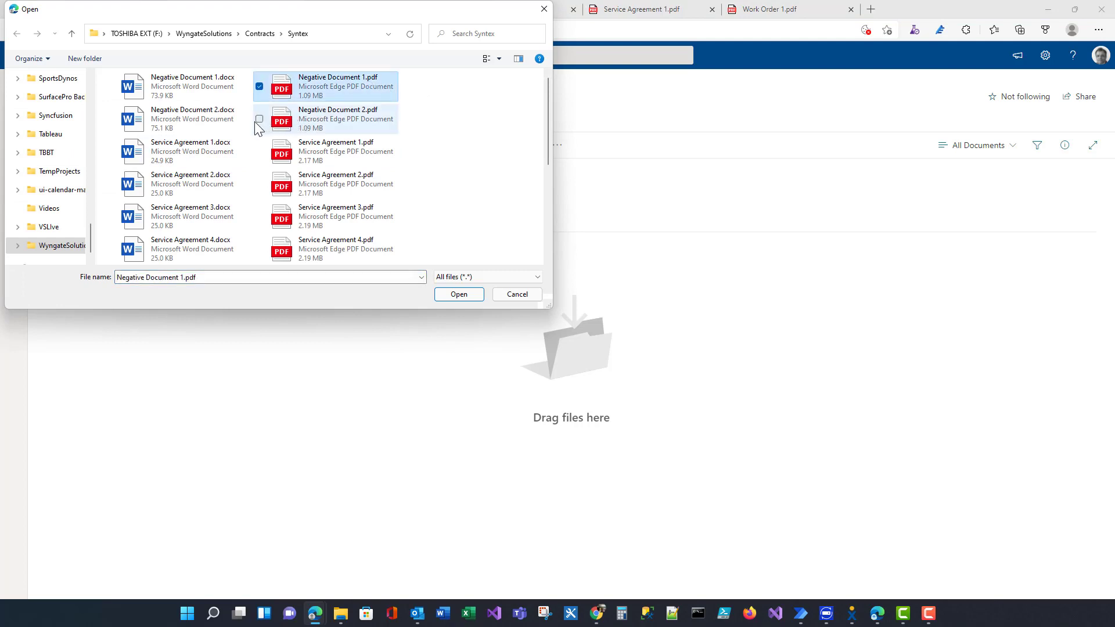
left_click(259, 151)
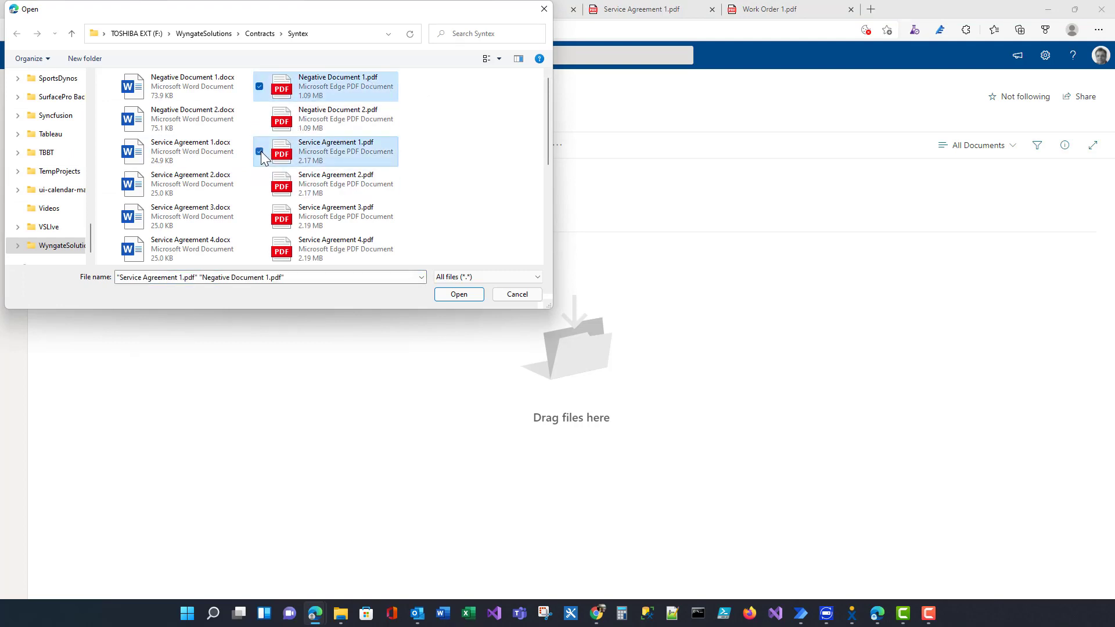
left_click(260, 184)
left_click(259, 217)
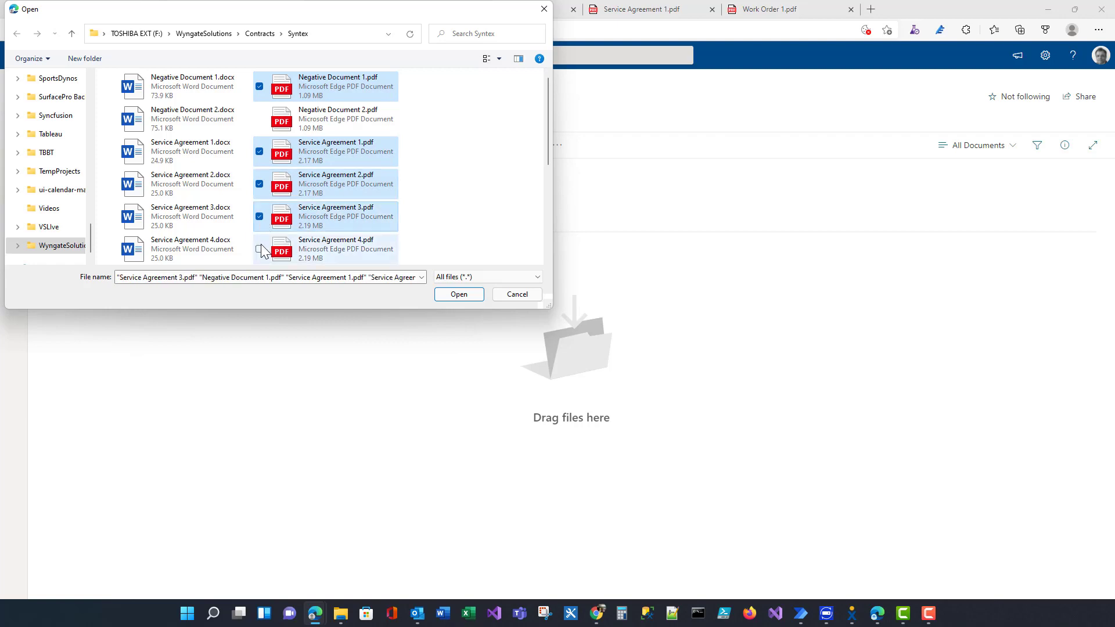
left_click(260, 249)
scroll(266, 247, "down", 3)
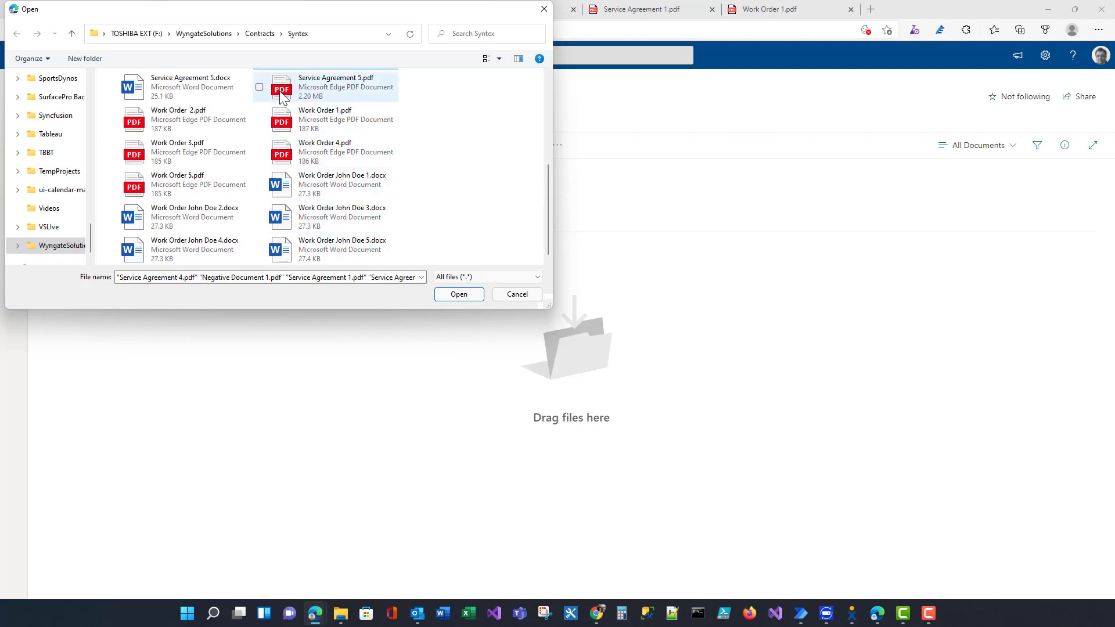
left_click(259, 87)
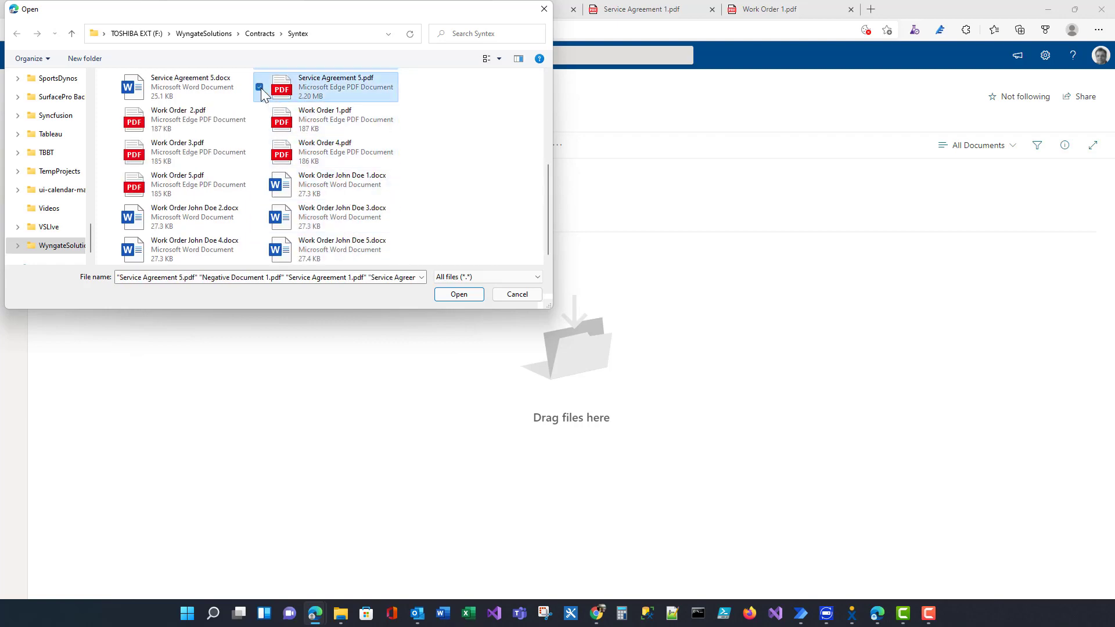
- Add Work Orders 1–5 to the selection and upload all eleven PDFs
left_click(260, 119)
left_click(111, 119)
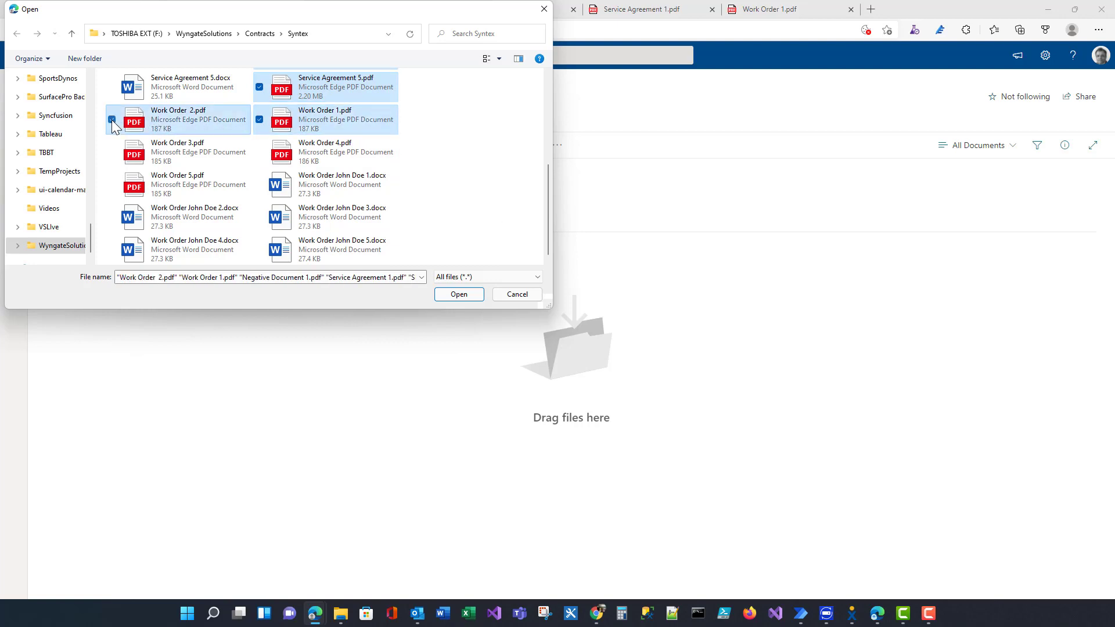
left_click(112, 152)
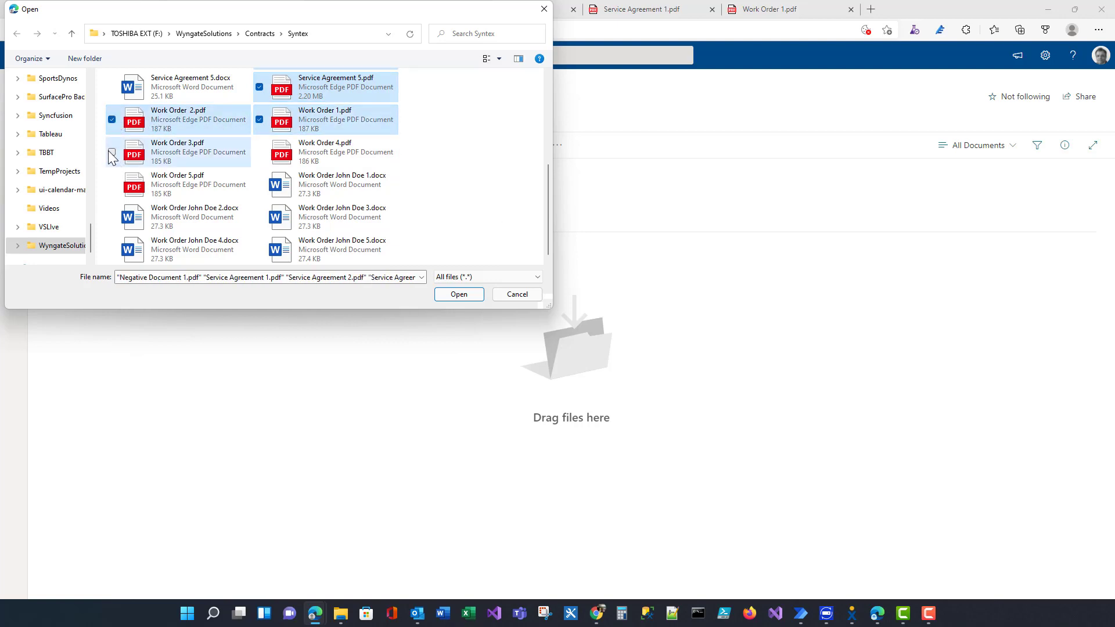
left_click(259, 152)
left_click(112, 184)
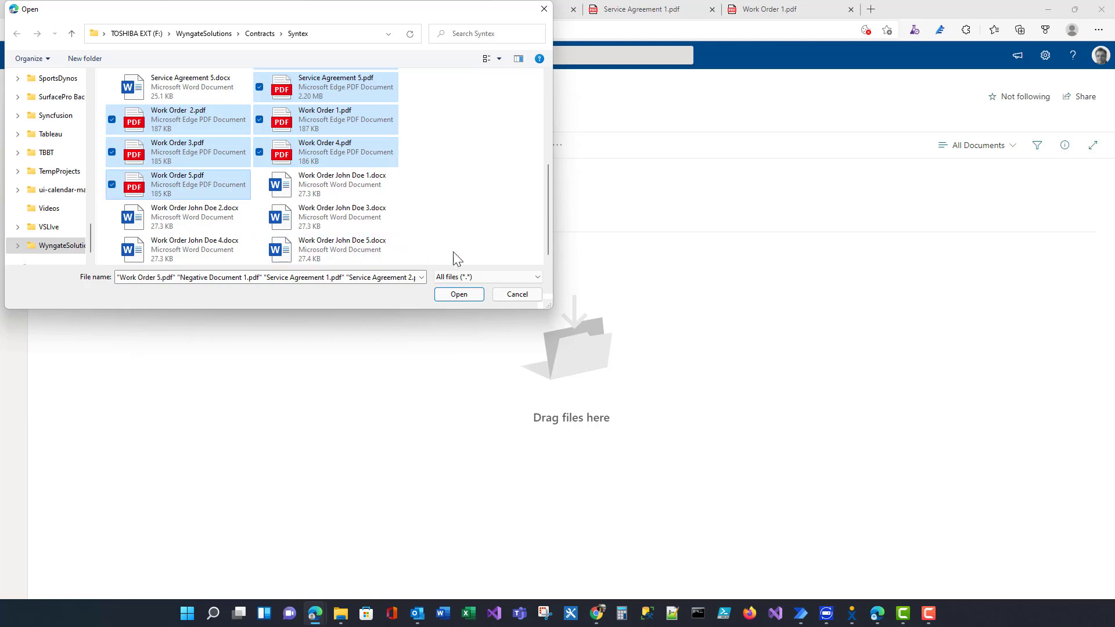
left_click(459, 294)
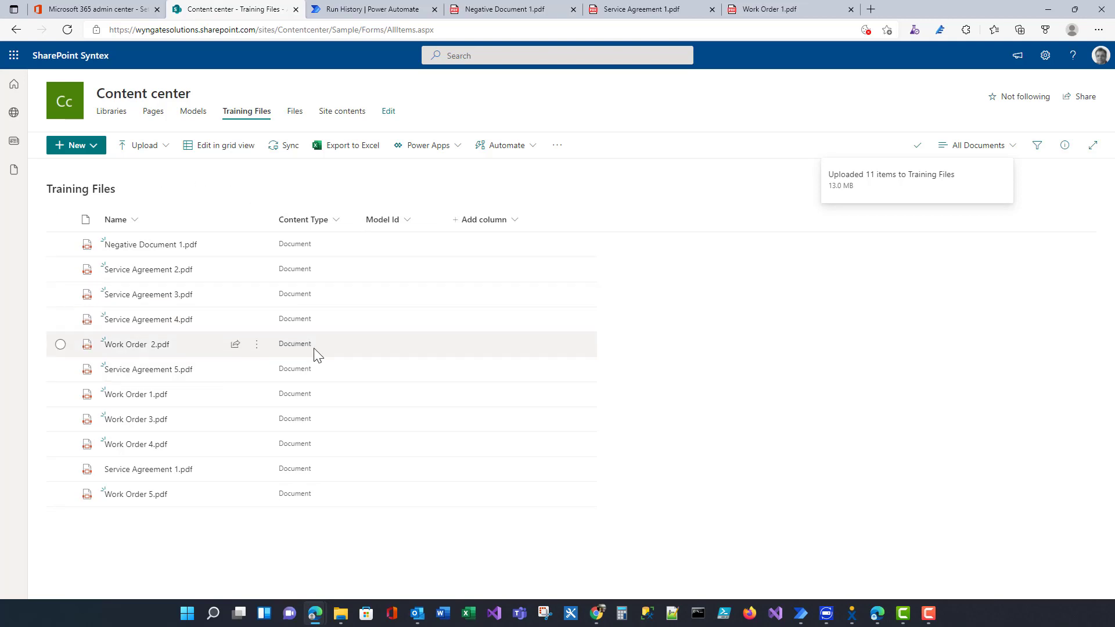
left_click(160, 99)
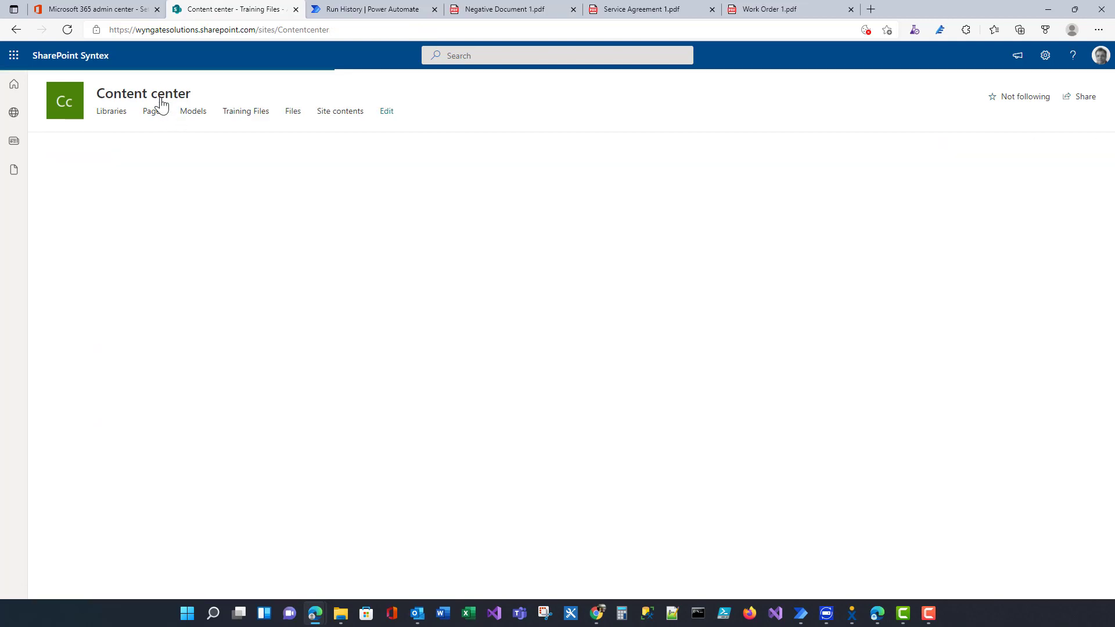
scroll(730, 320, "down", 8)
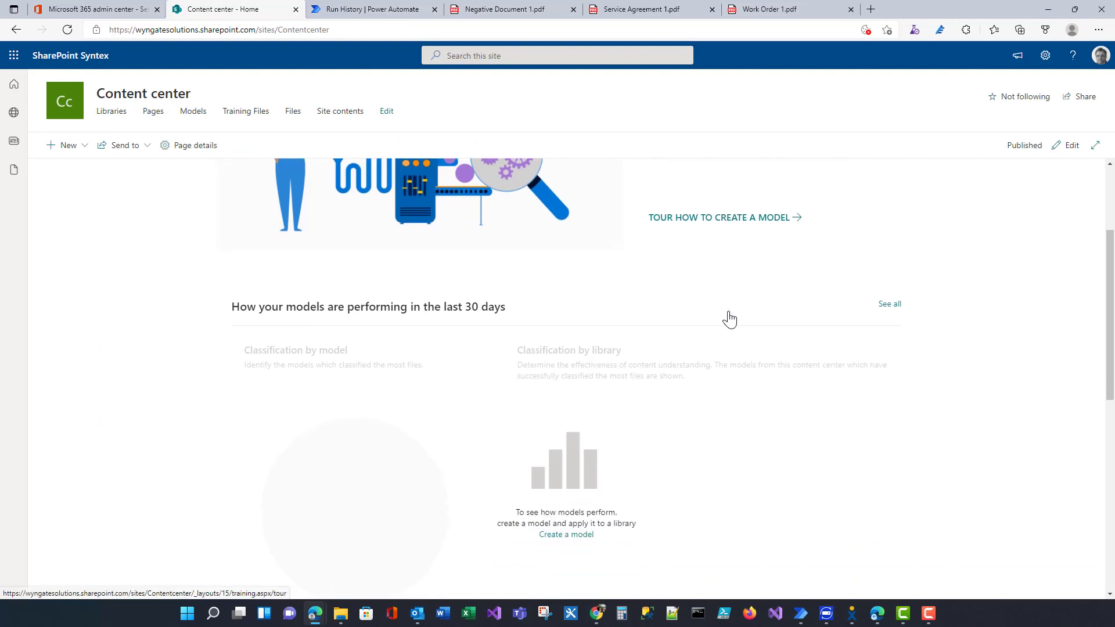
scroll(730, 319, "up", 8)
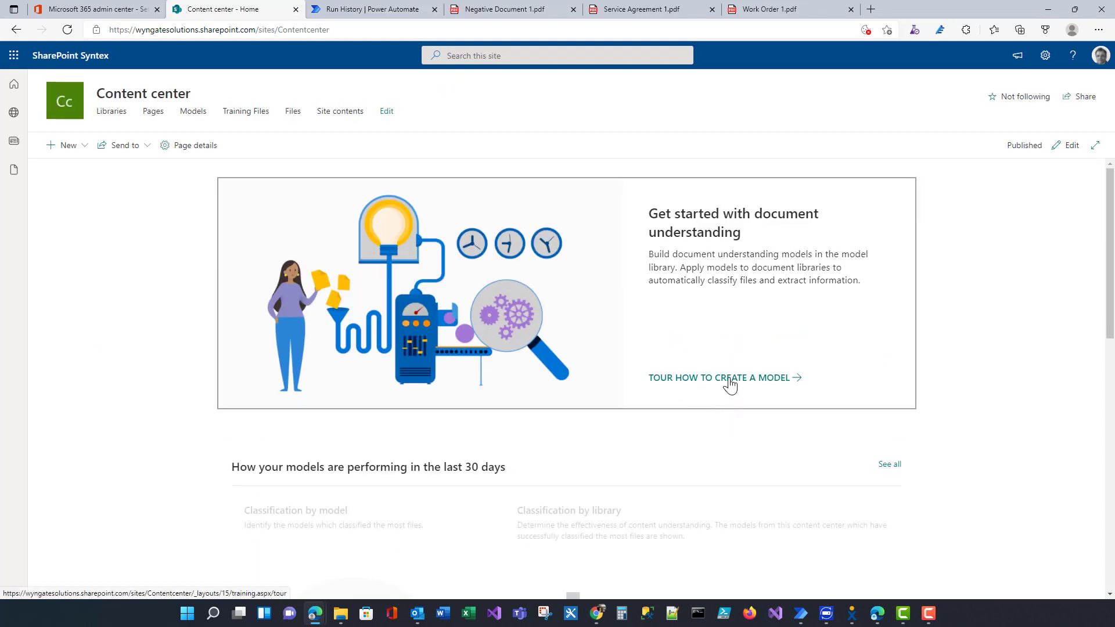
left_click(729, 378)
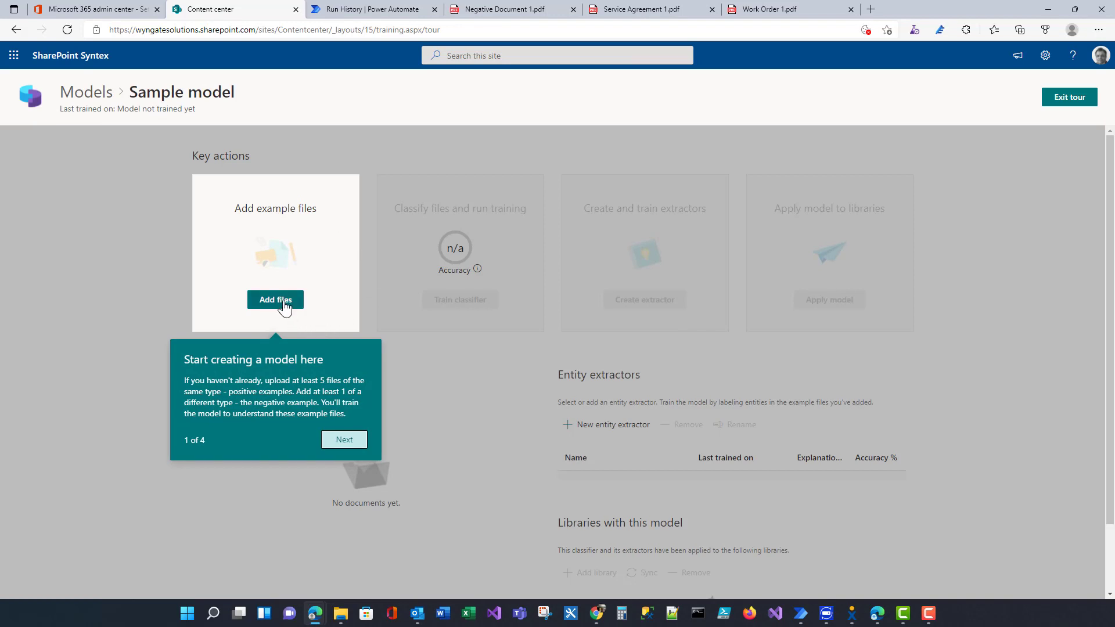
left_click(345, 440)
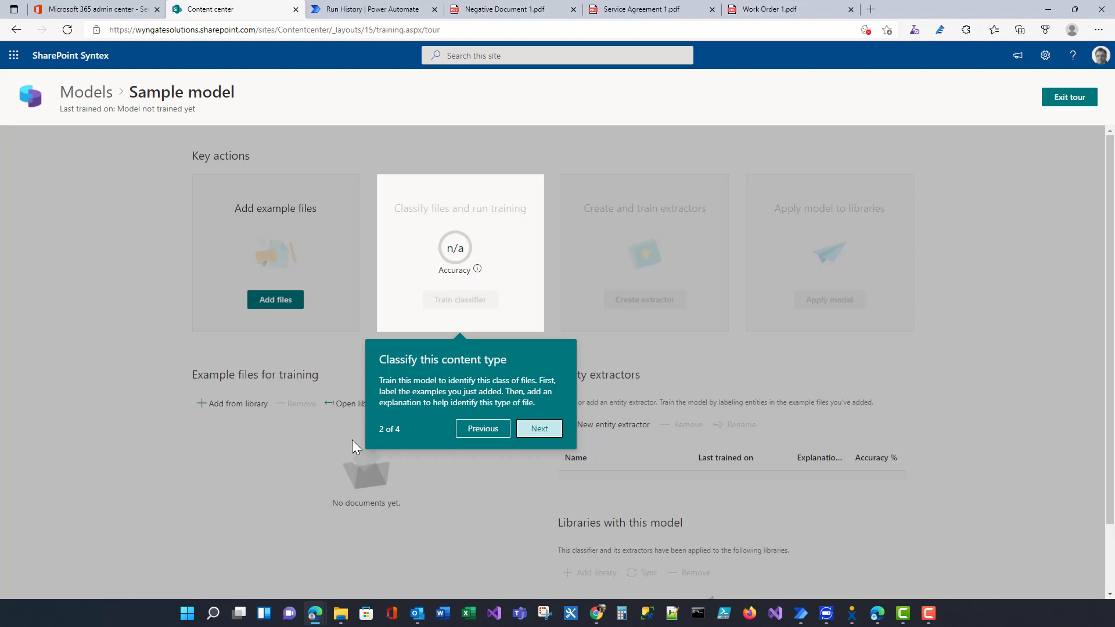
left_click(556, 431)
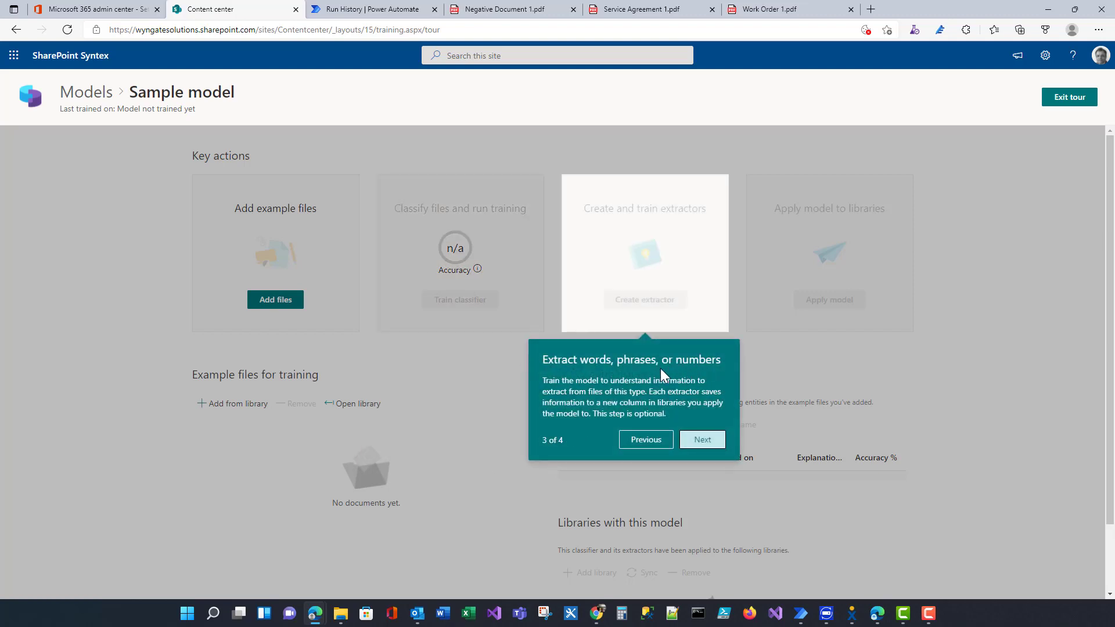
left_click(715, 443)
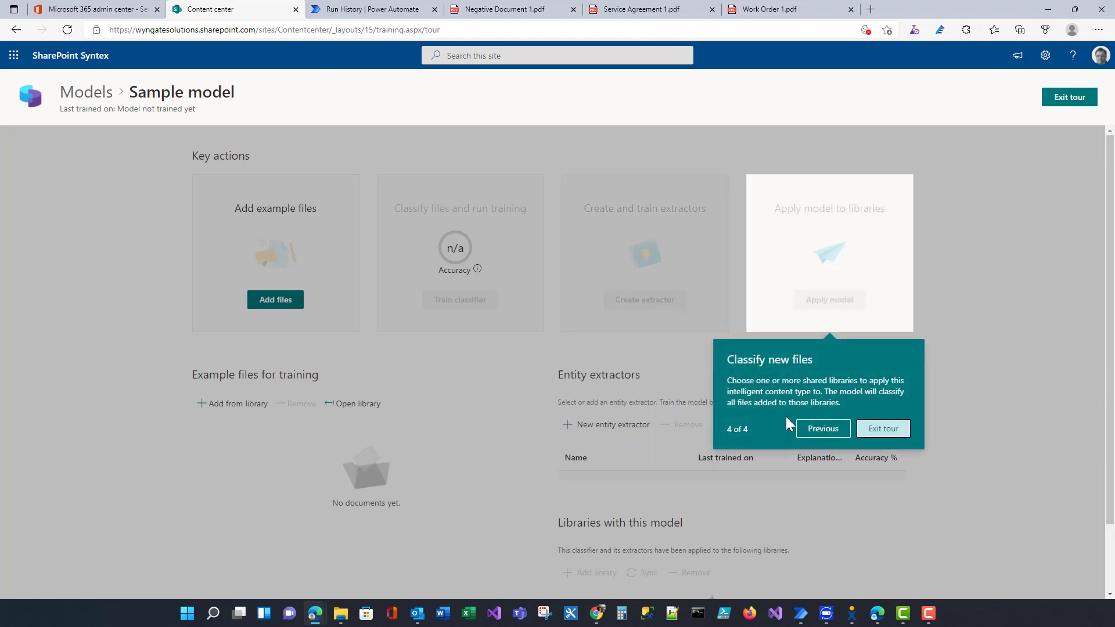
left_click(883, 429)
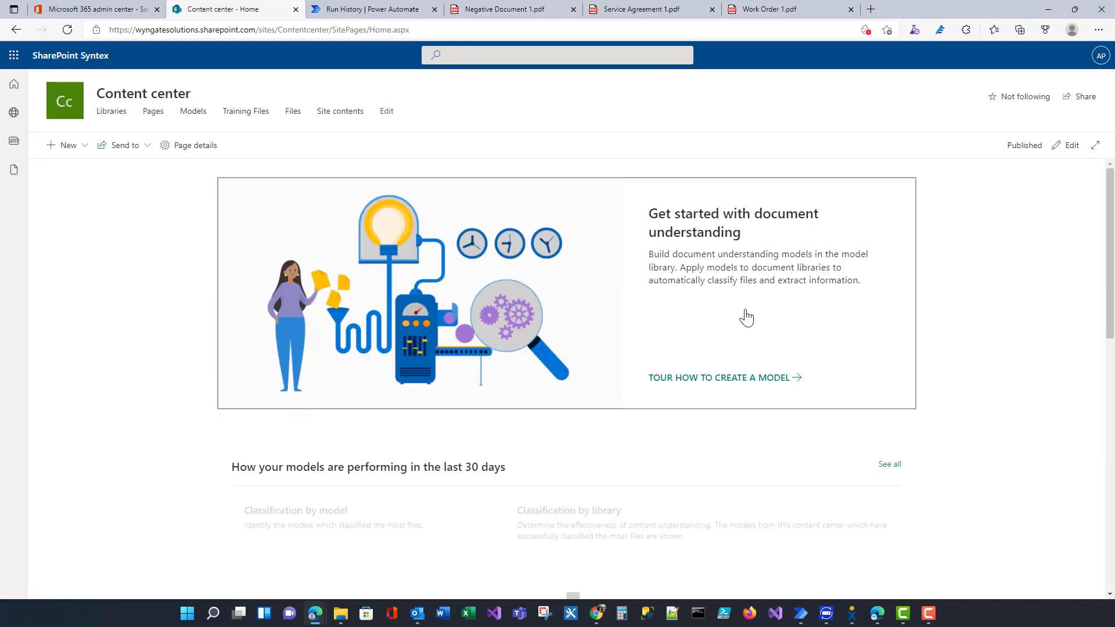
scroll(746, 318, "down", 10)
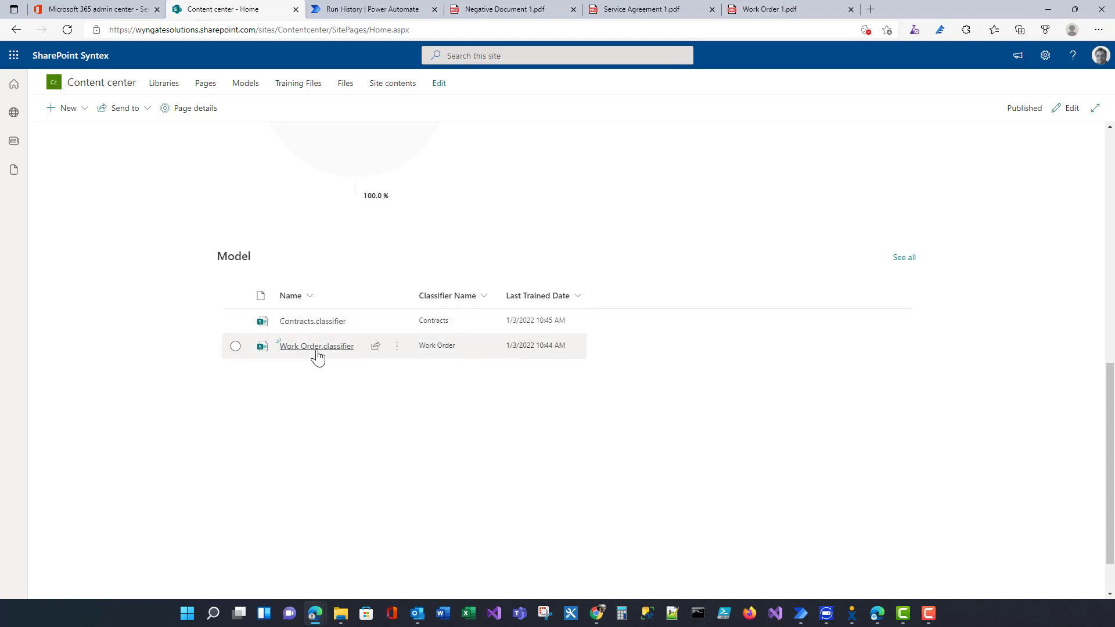
scroll(379, 411, "up", 10)
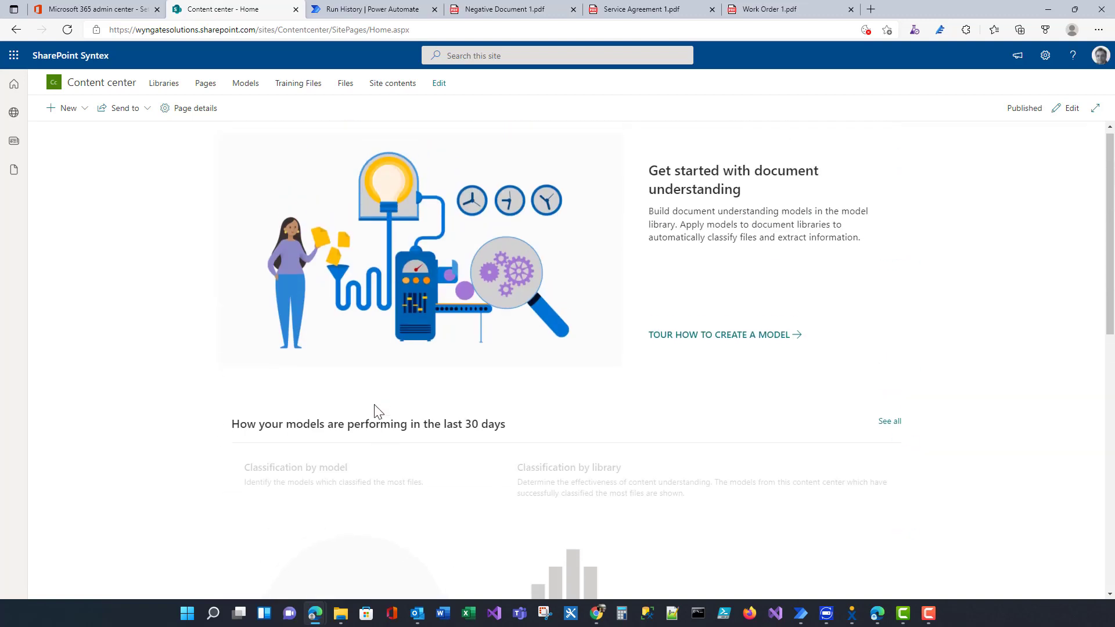
- From Models, create a new model named 'Service Provider'
left_click(194, 113)
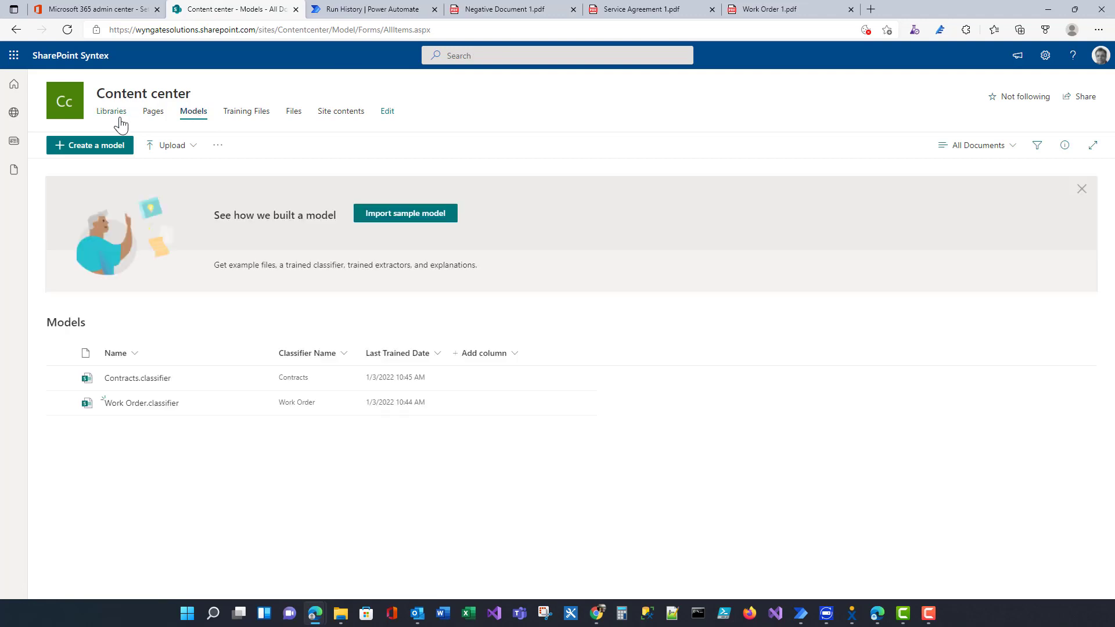
left_click(99, 152)
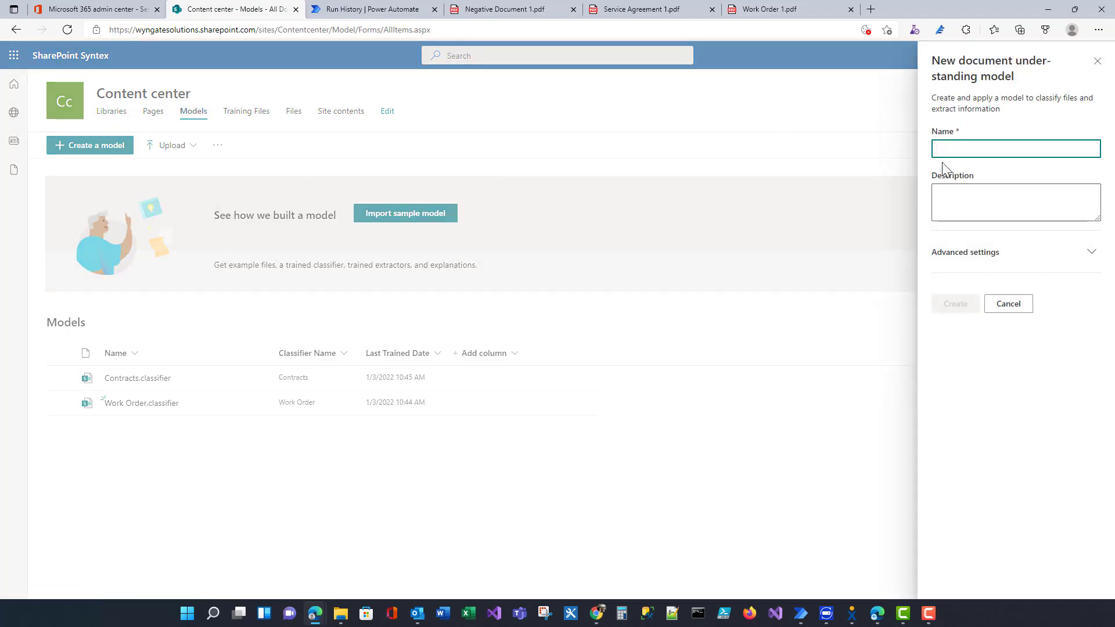
left_click(1014, 147)
type("Service Pro")
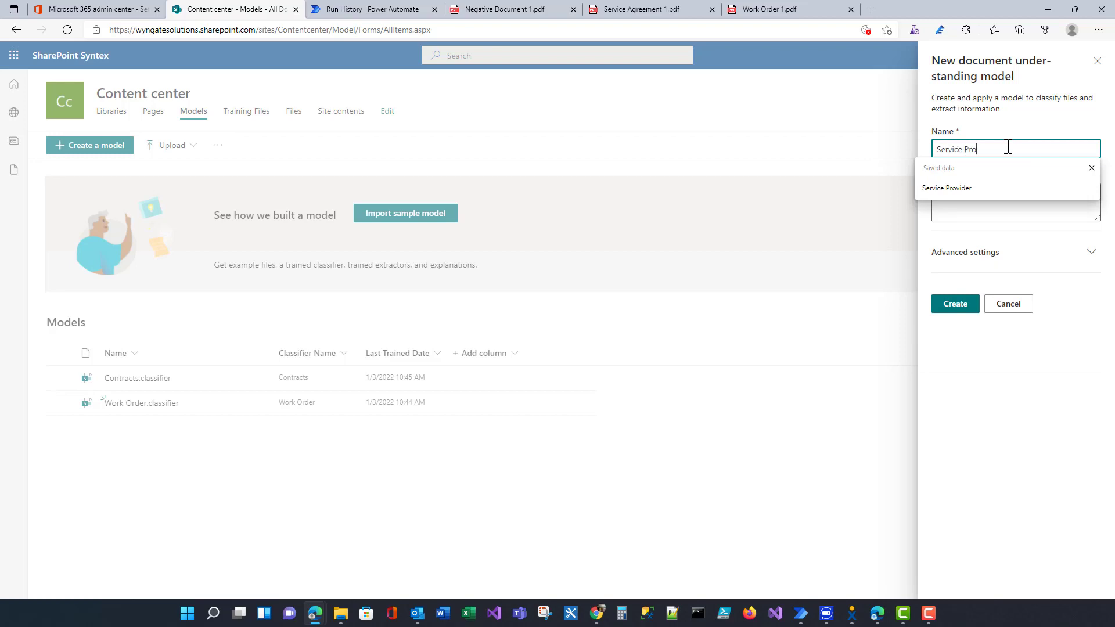
type("vider")
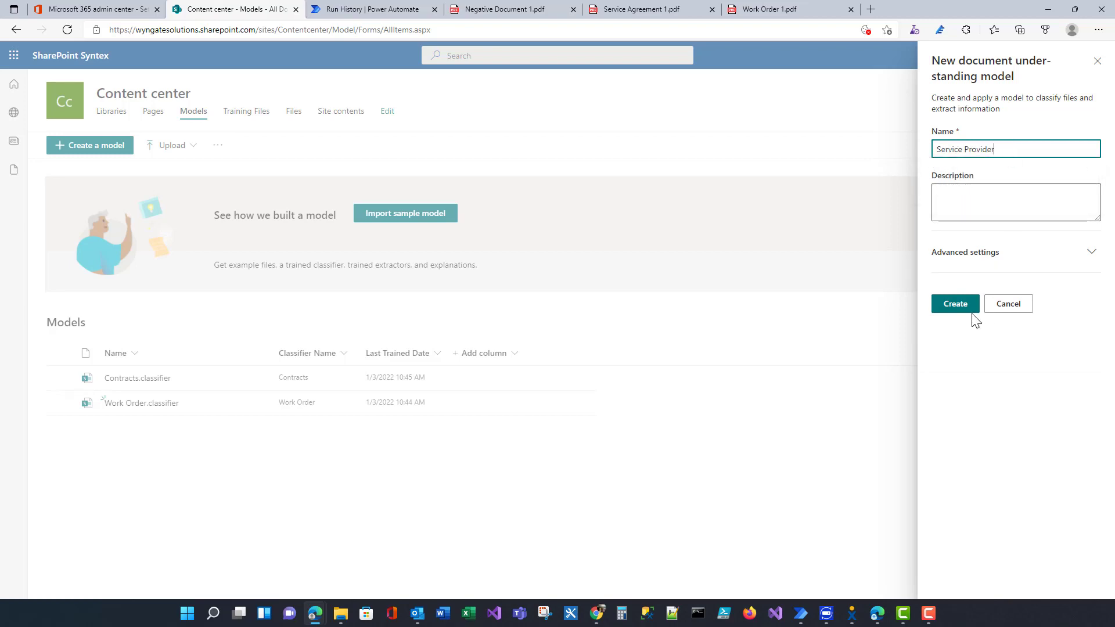
left_click(955, 303)
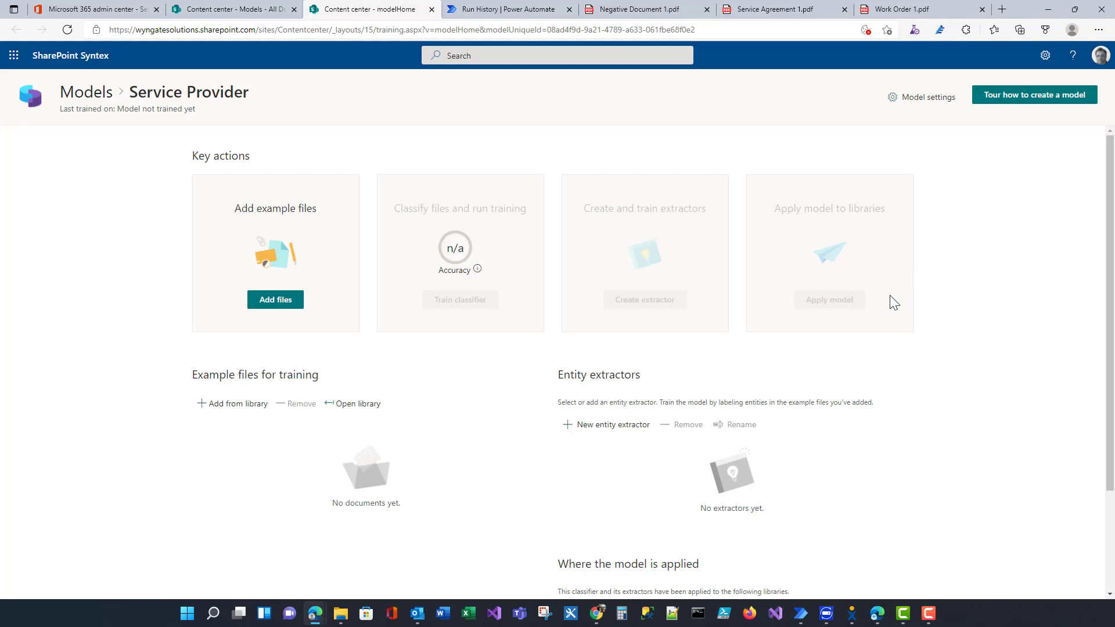
- Add Negative Document 1 and Service Agreements 1–5 to the model as example files
left_click(279, 301)
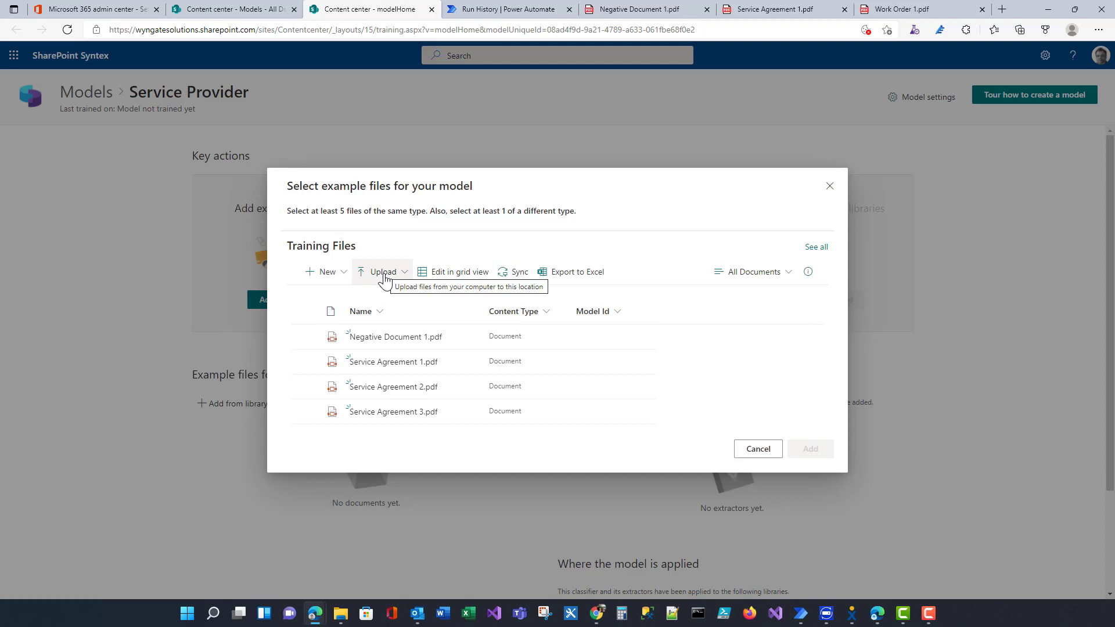
left_click(306, 338)
left_click(305, 362)
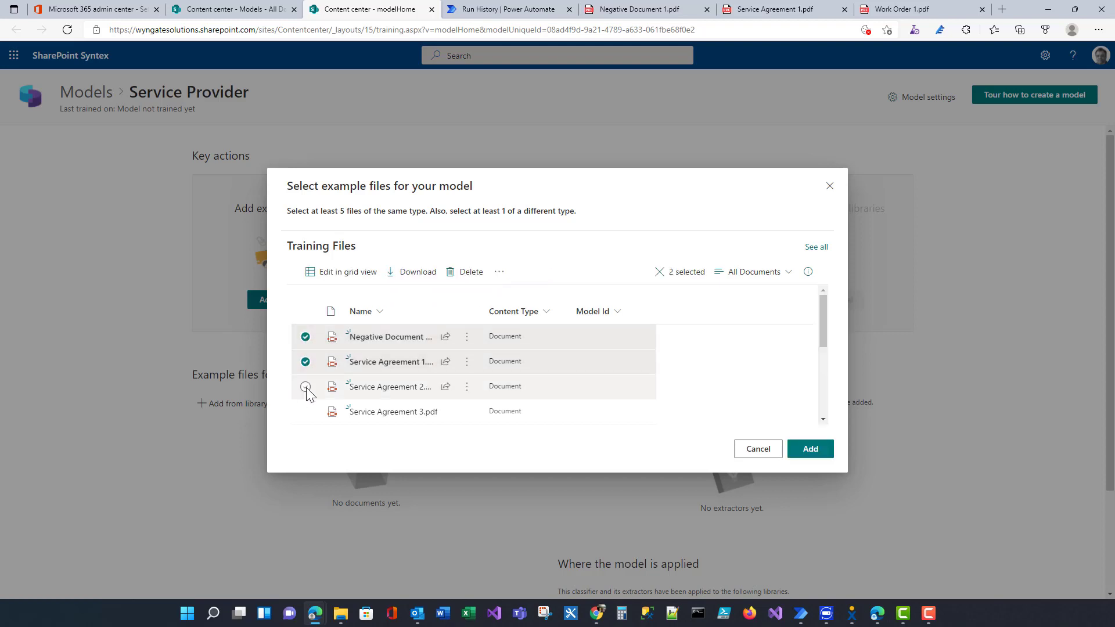
left_click(305, 387)
left_click(306, 413)
scroll(319, 416, "down", 1)
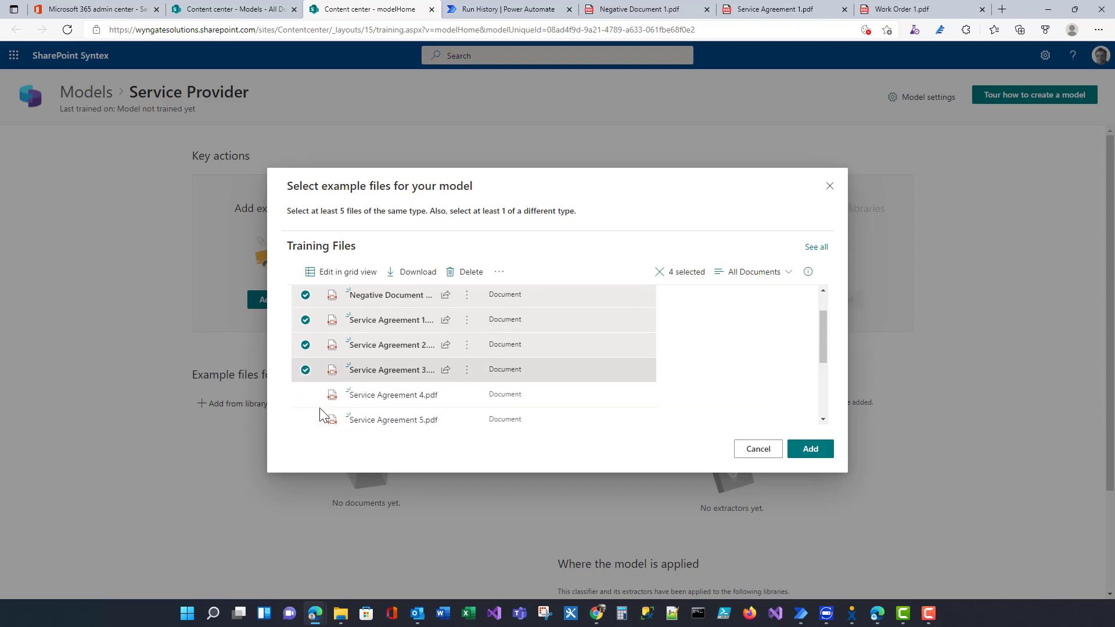
left_click(306, 395)
left_click(306, 420)
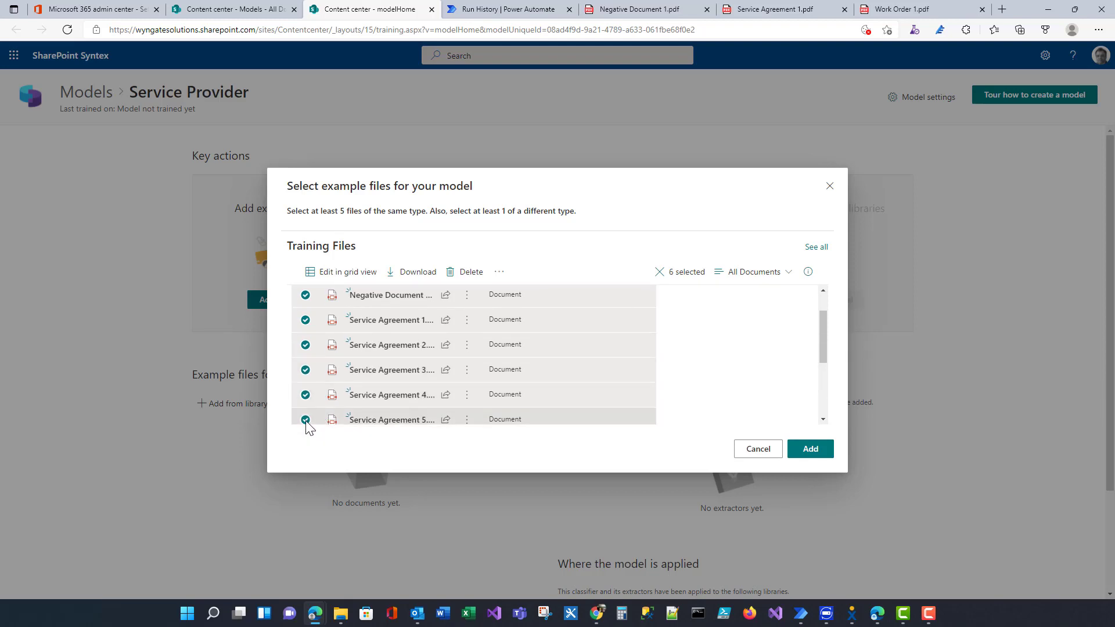
left_click(813, 451)
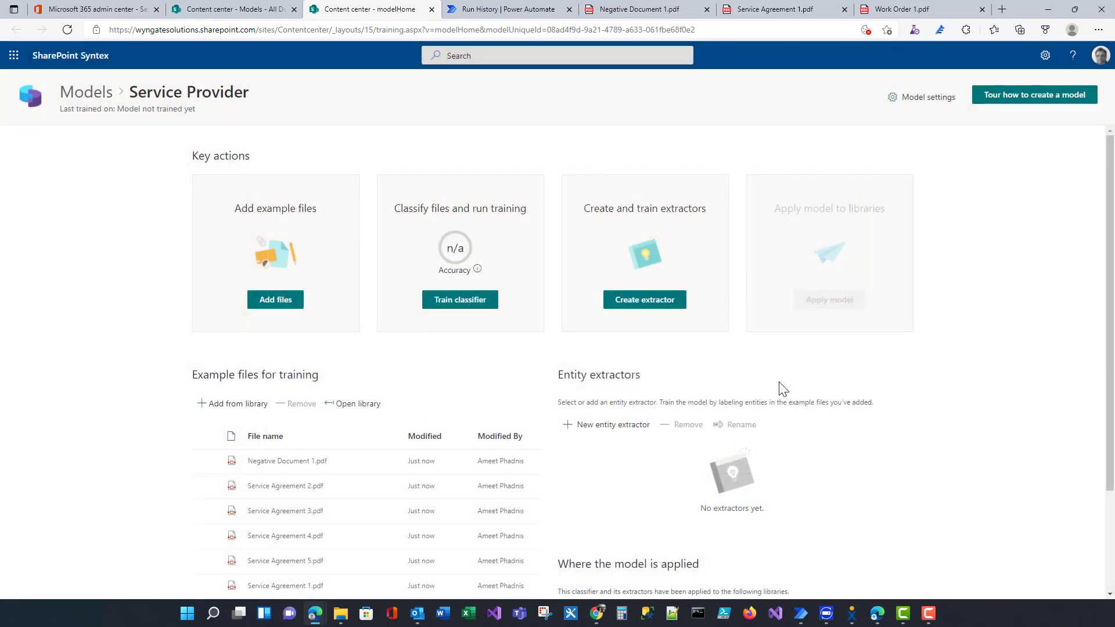
- Open the classifier's labeling page to start training
scroll(605, 393, "down", 2)
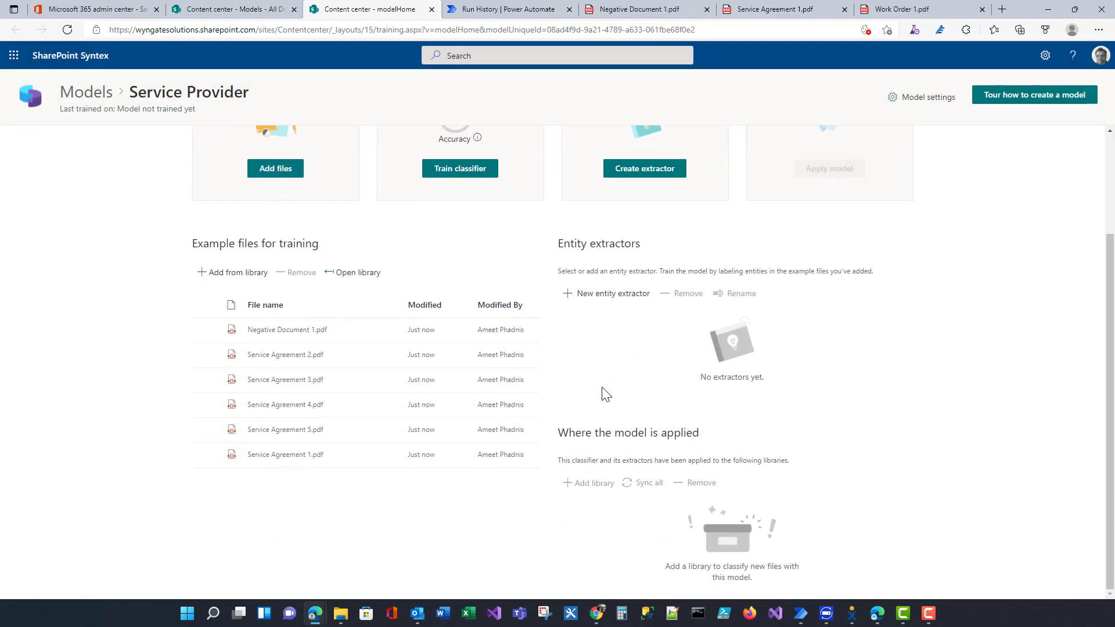
scroll(606, 393, "up", 2)
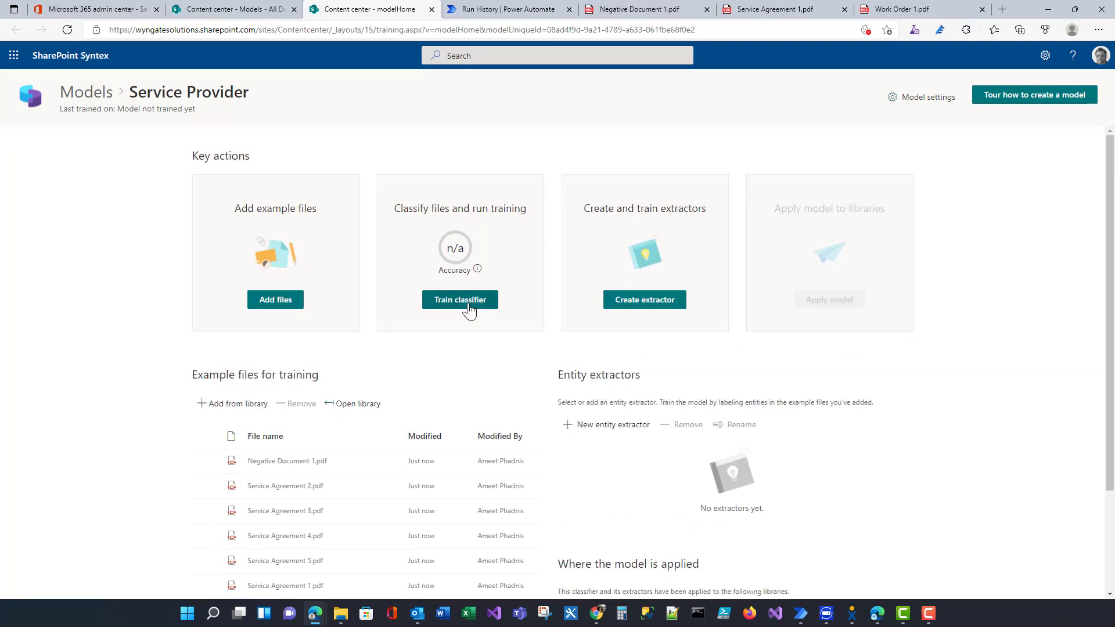
left_click(469, 299)
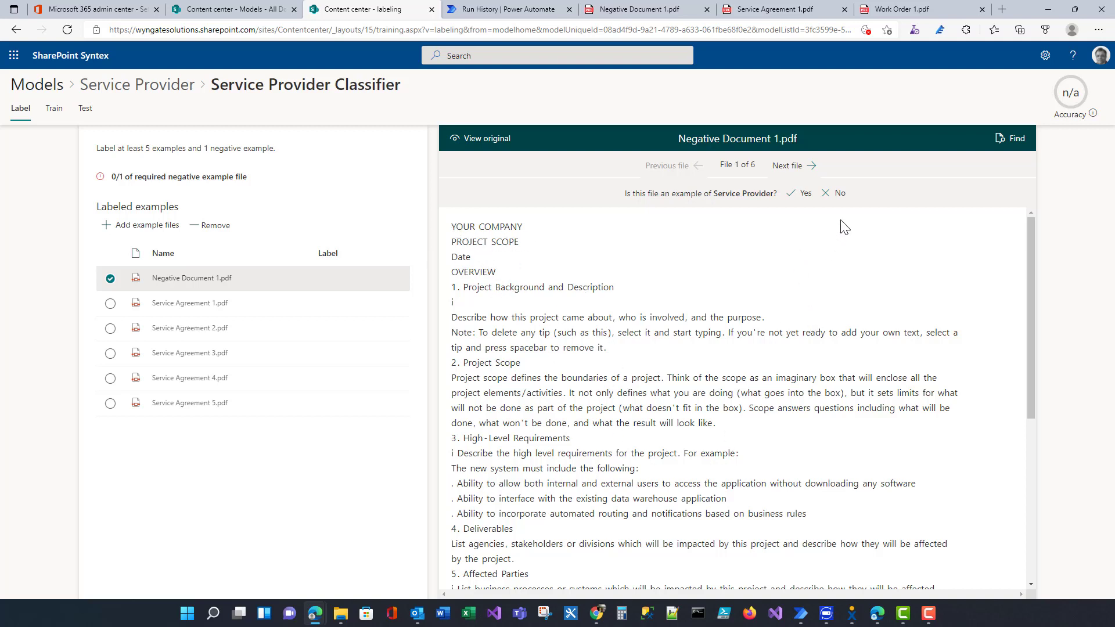
- Label Negative Document 1 as No and Service Agreements 1–5 as Yes, then go to Train
left_click(839, 194)
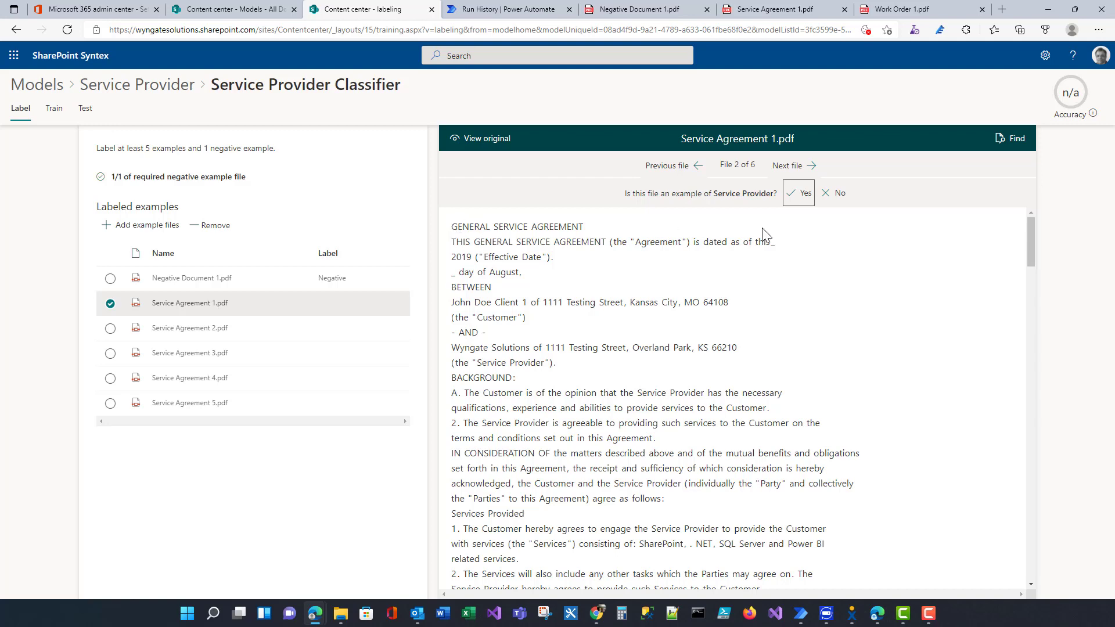
left_click(800, 198)
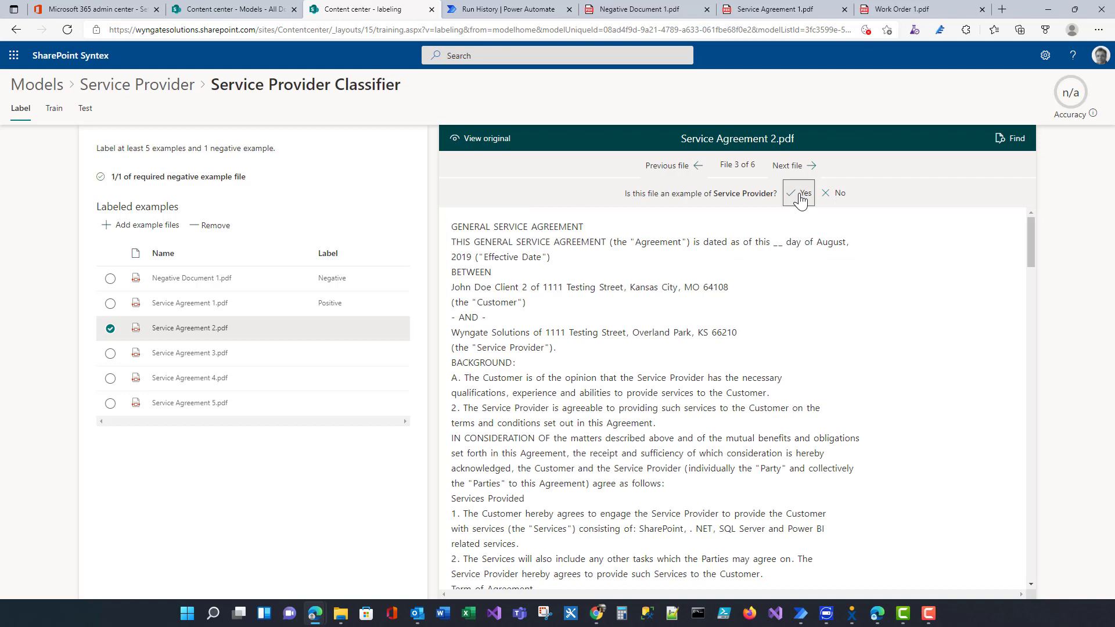
left_click(799, 197)
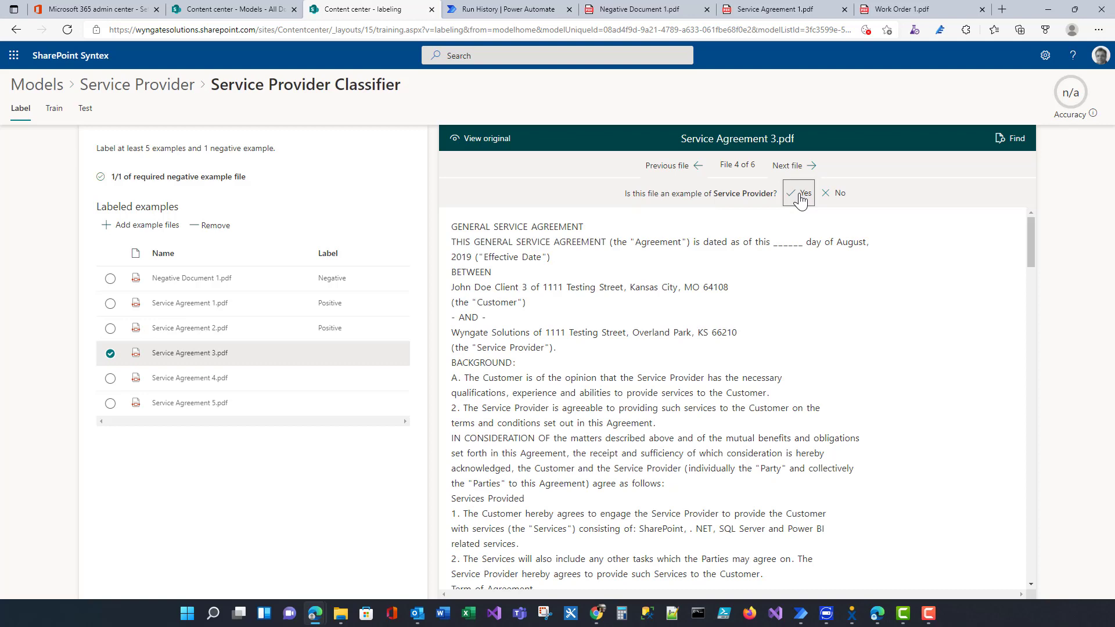
left_click(800, 197)
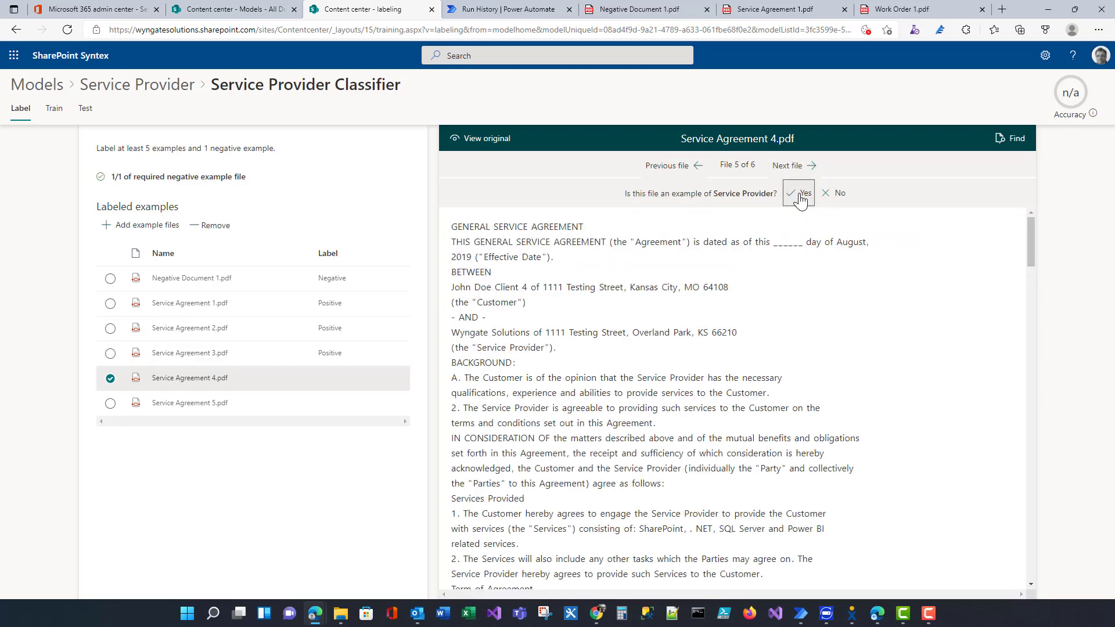
left_click(800, 198)
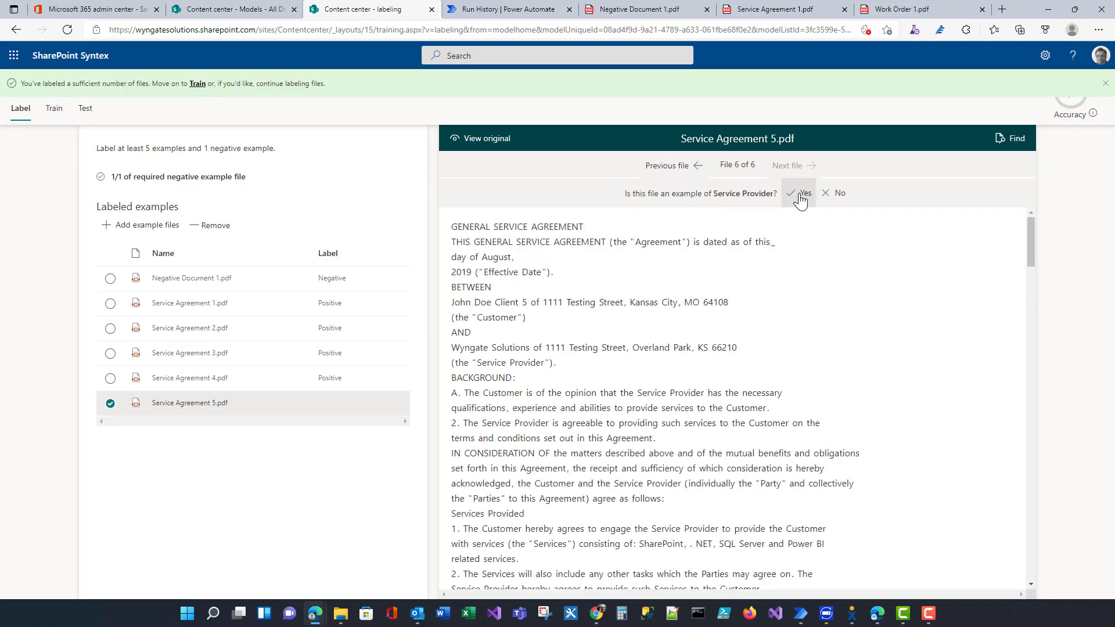
left_click(800, 198)
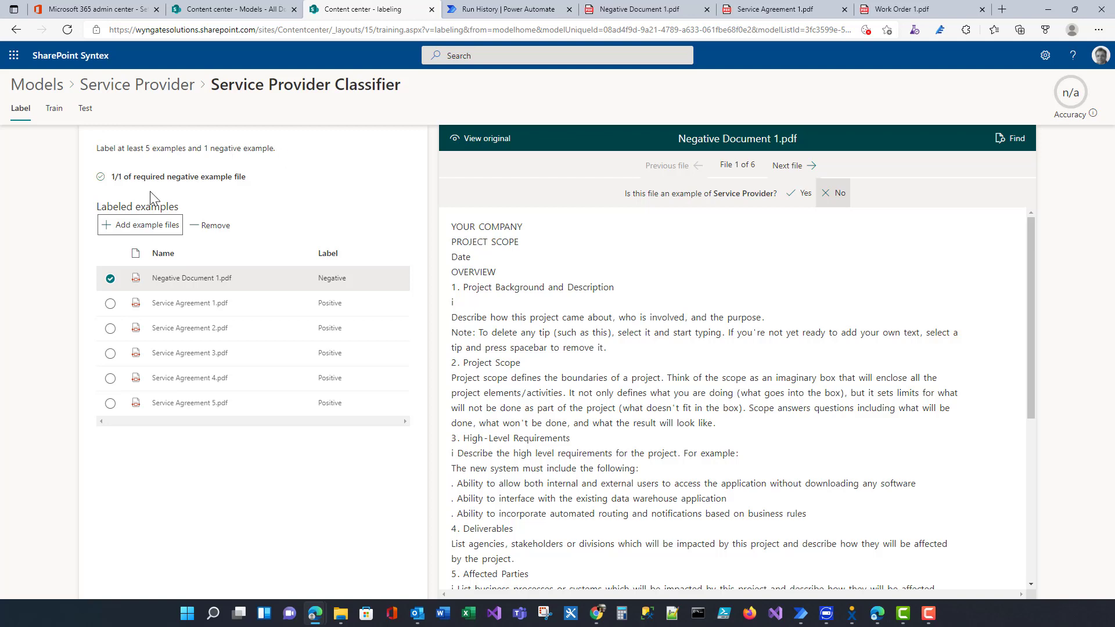
left_click(56, 112)
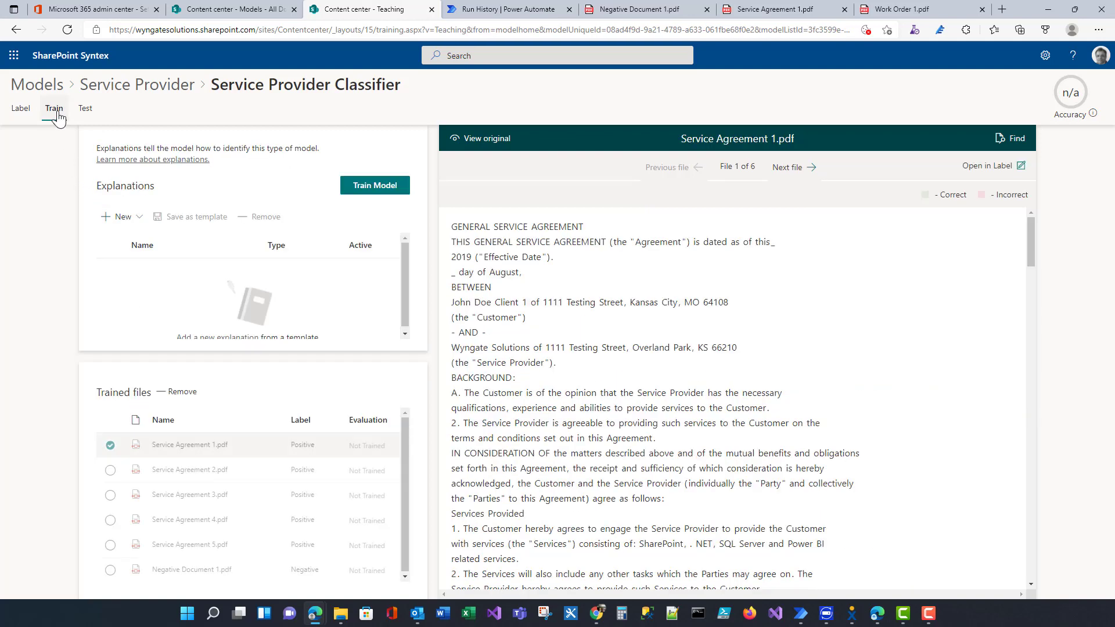
- Add and save a phrase-list explanation from the 'First word of sentence' template
left_click(125, 219)
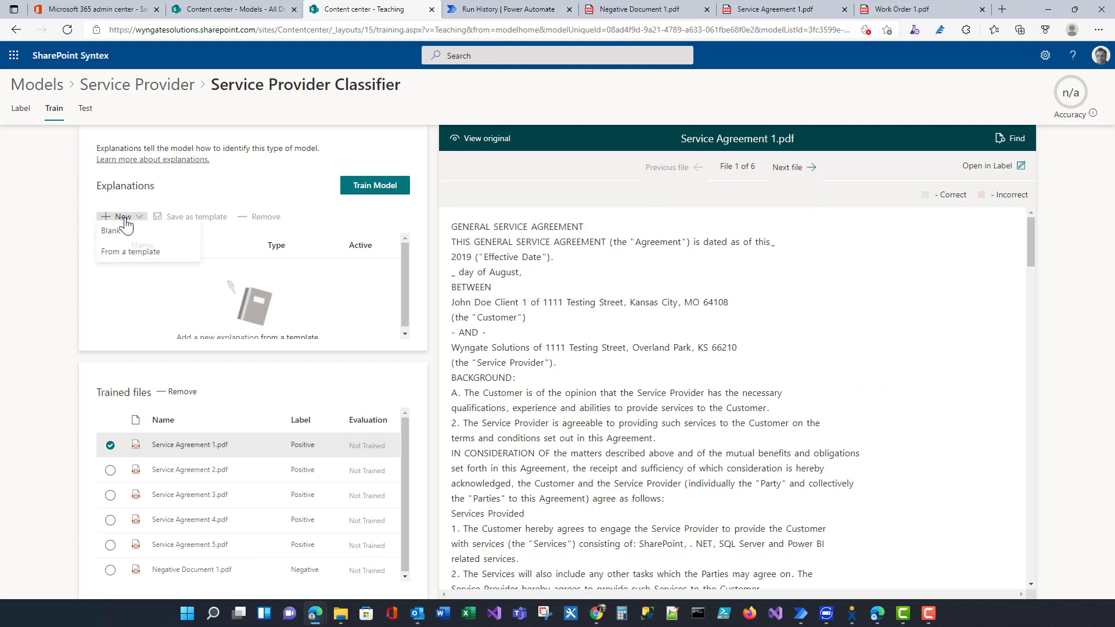
left_click(131, 254)
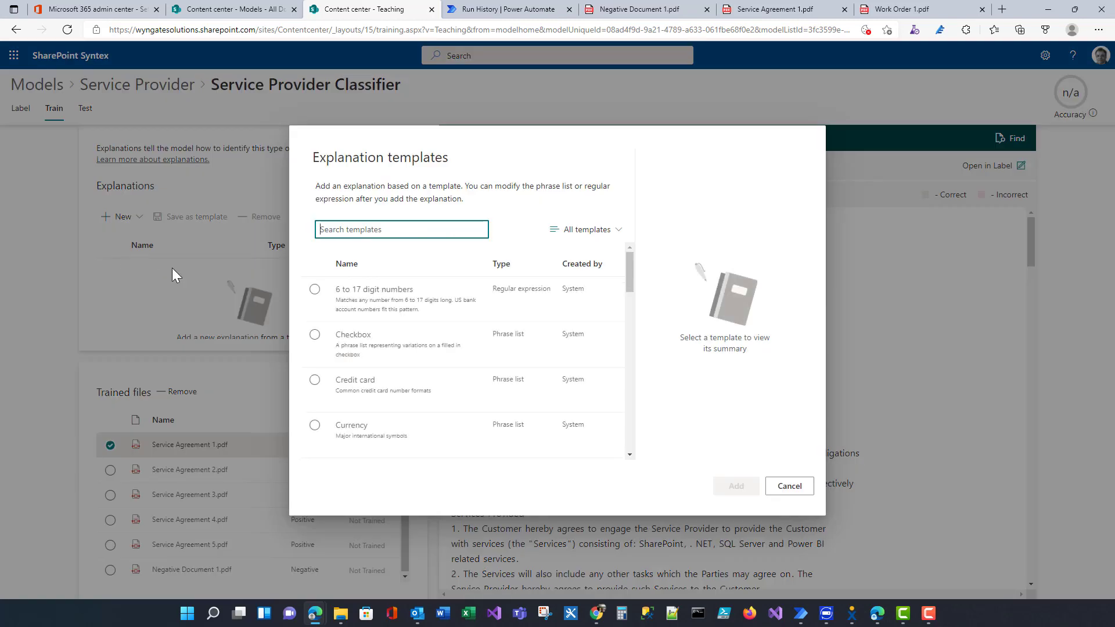
scroll(465, 372, "down", 5)
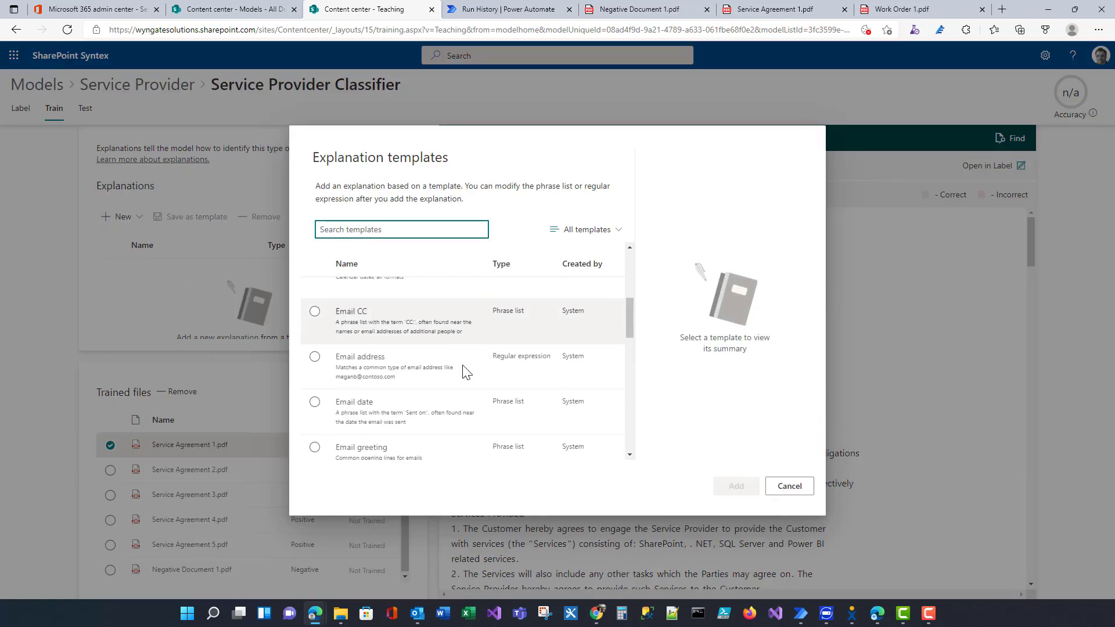
scroll(465, 371, "down", 4)
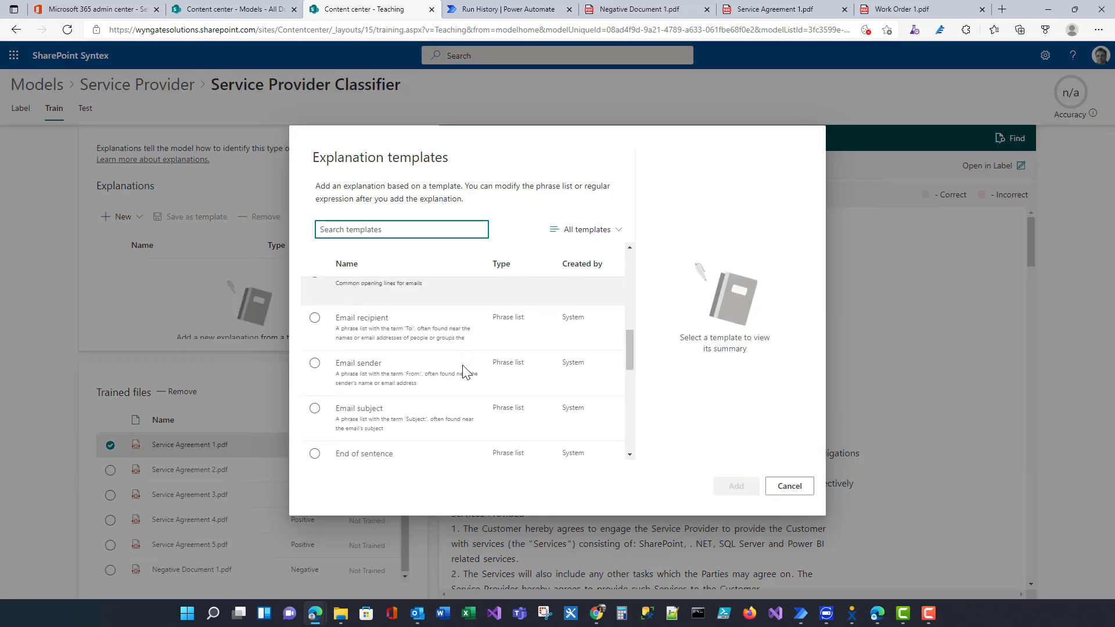
scroll(464, 371, "down", 5)
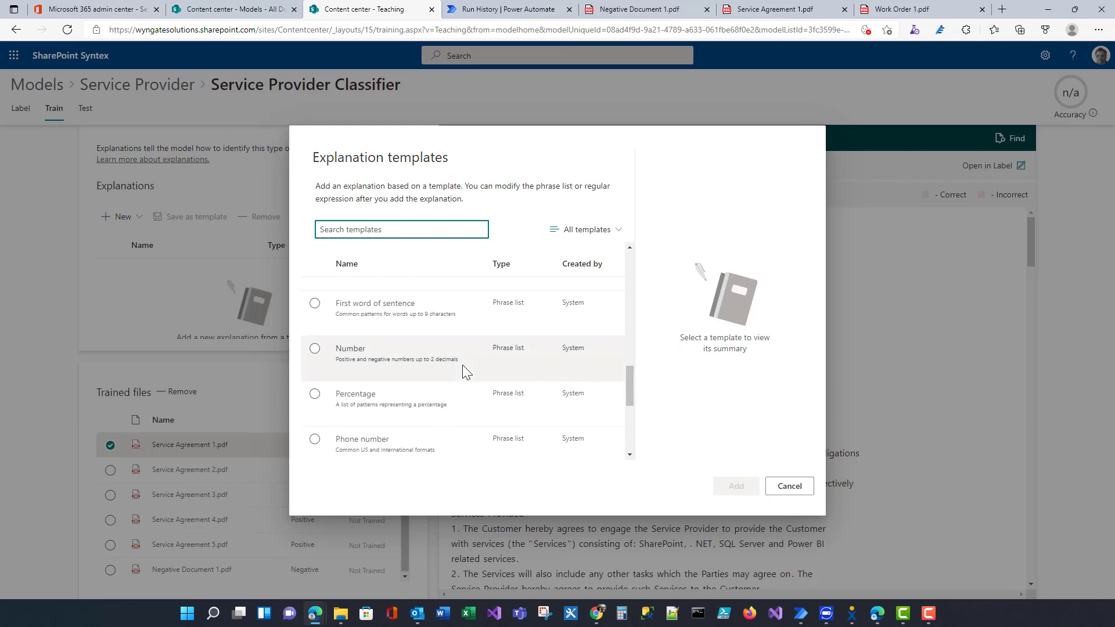
scroll(462, 371, "down", 3)
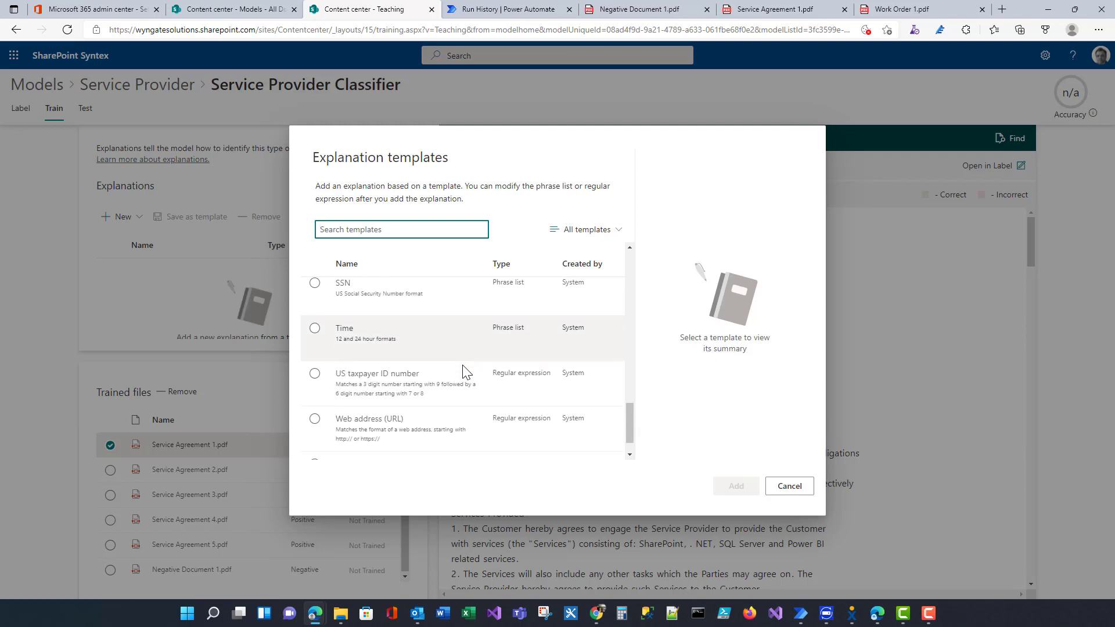
scroll(462, 372, "up", 5)
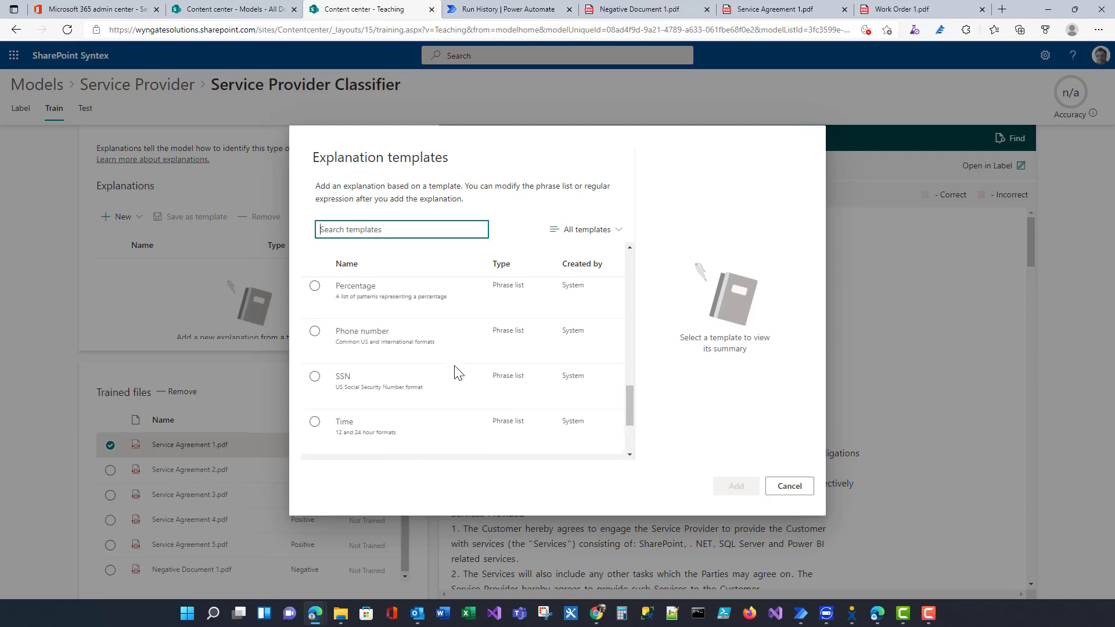
scroll(455, 368, "up", 1)
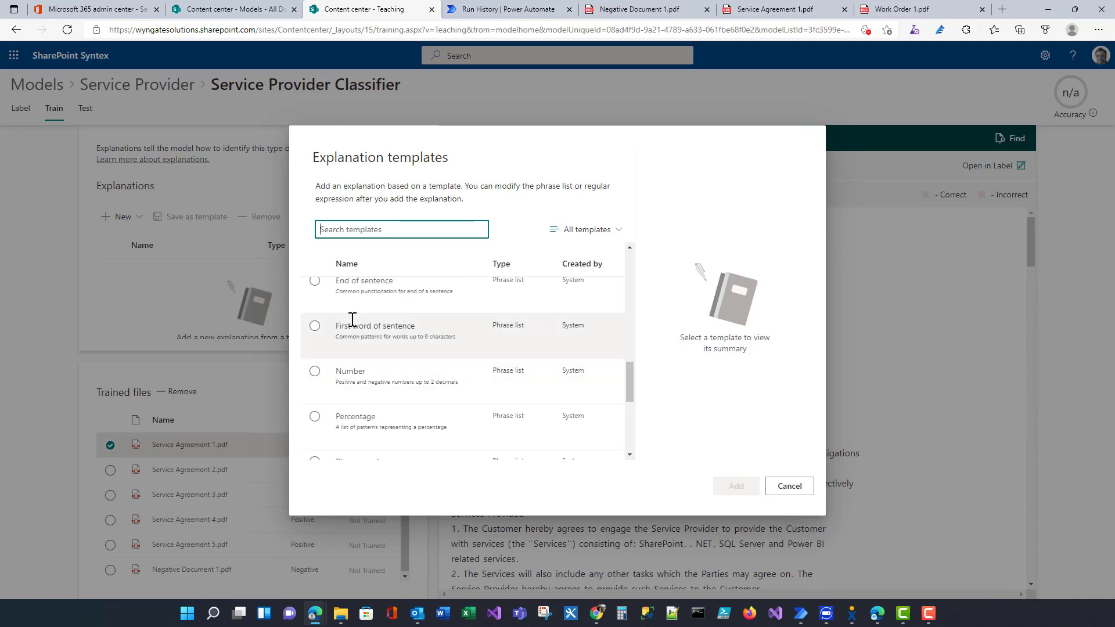
left_click(314, 328)
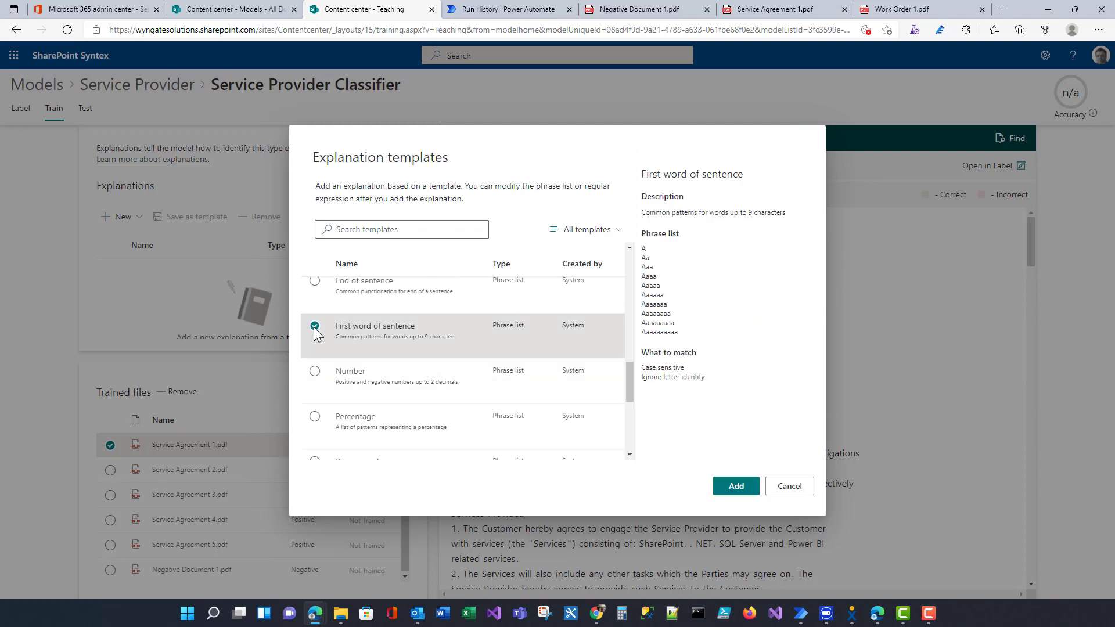
left_click(735, 488)
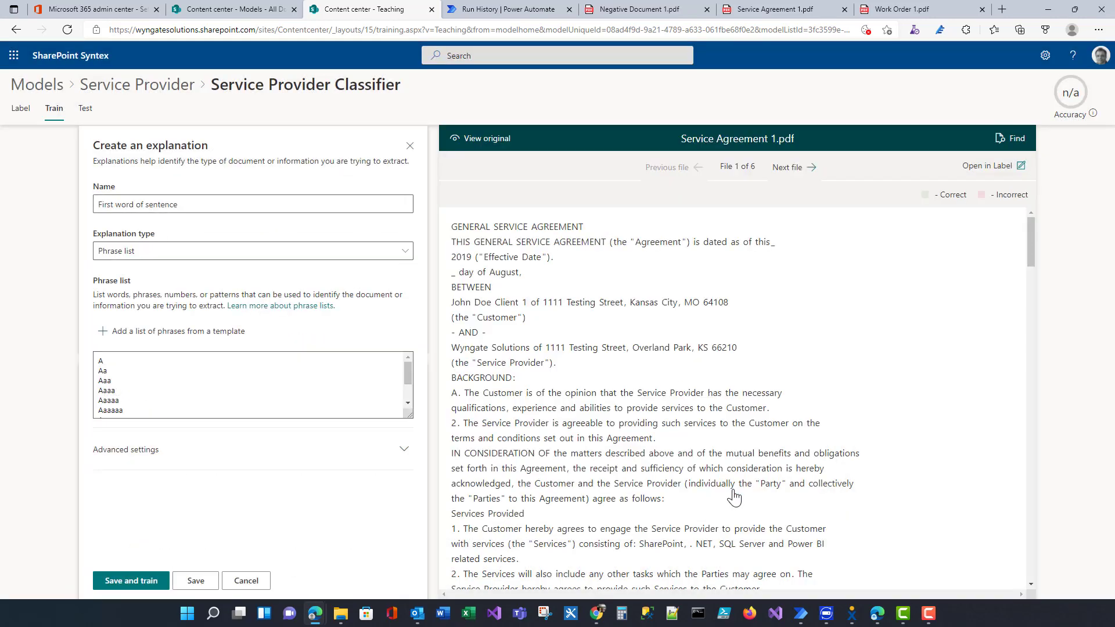
left_click(205, 586)
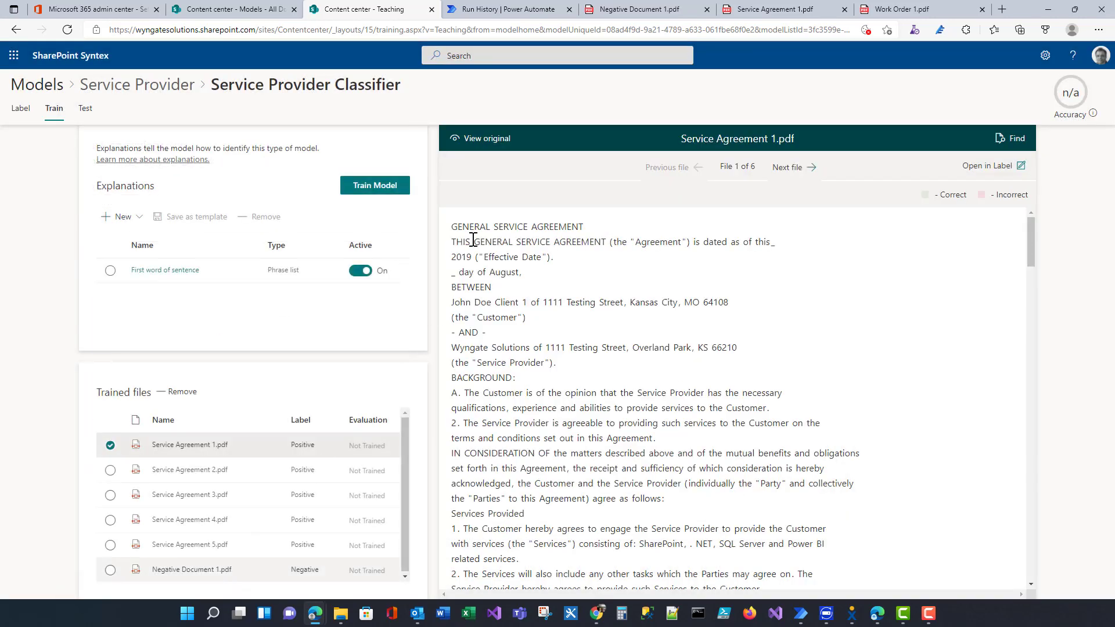
- Train the classifier until all six files match at 100 accuracy, then return to the model home
left_click(394, 192)
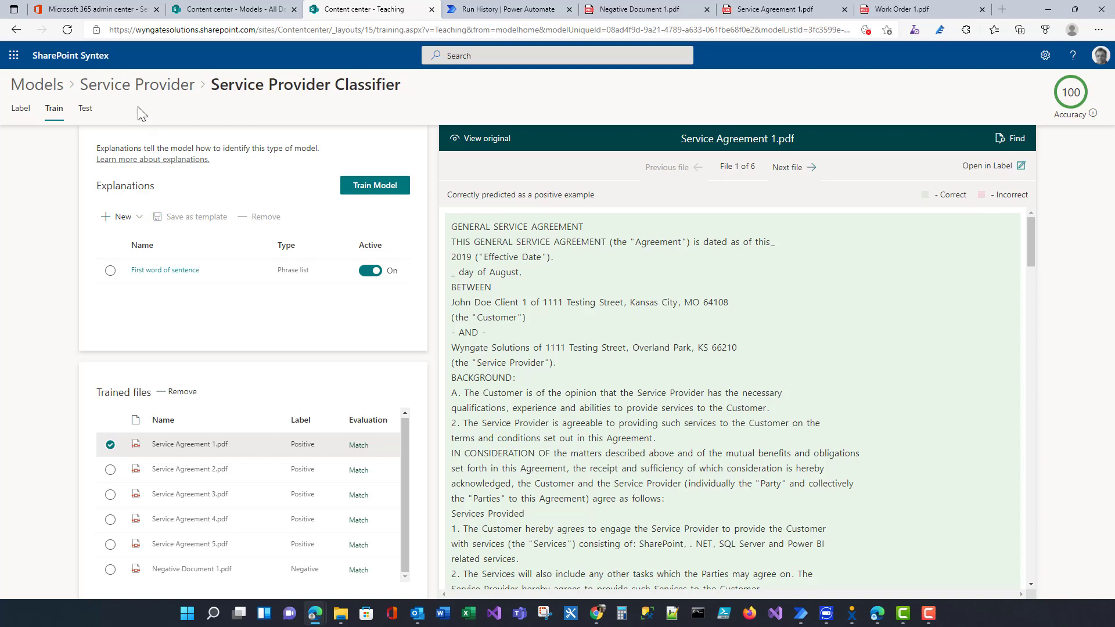
left_click(84, 111)
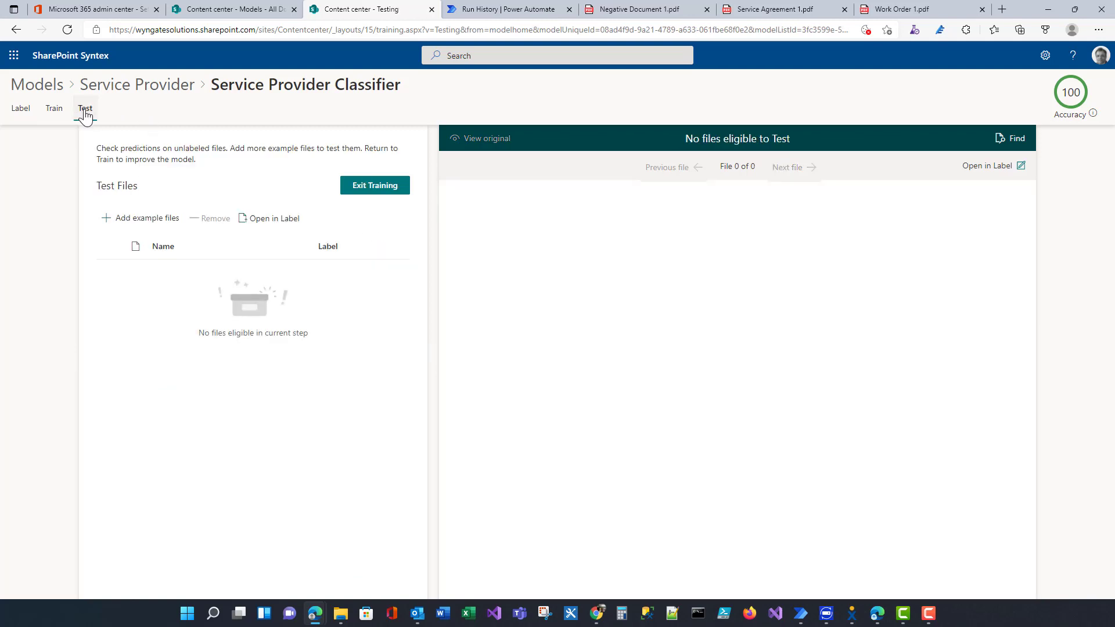
left_click(398, 189)
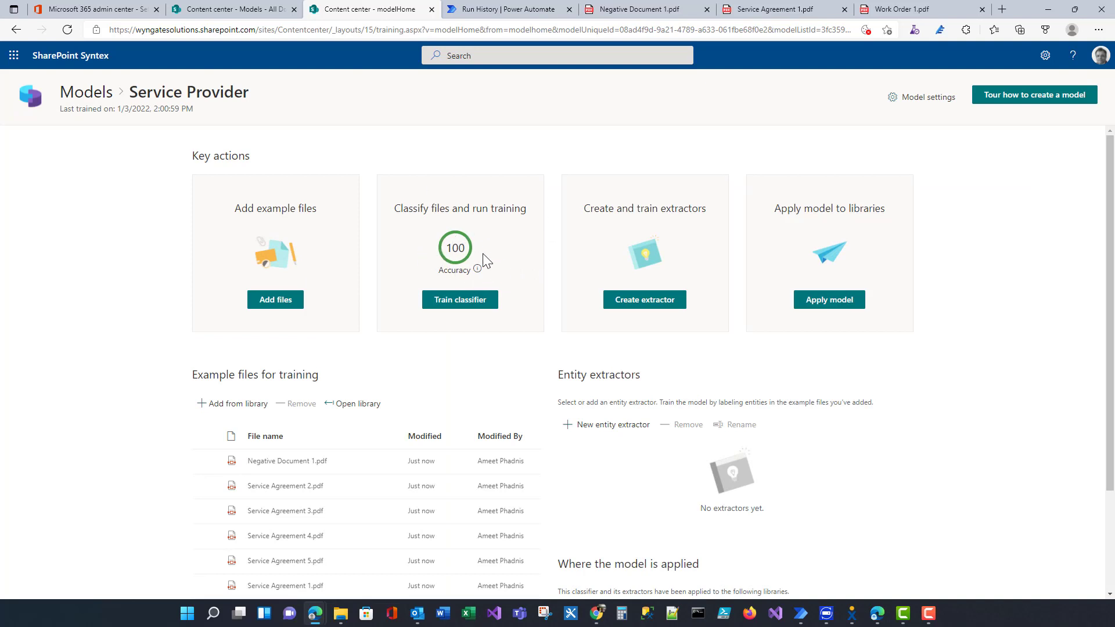
- Create a ClientName extractor mapped through Advanced settings to the existing ClientName column
left_click(662, 308)
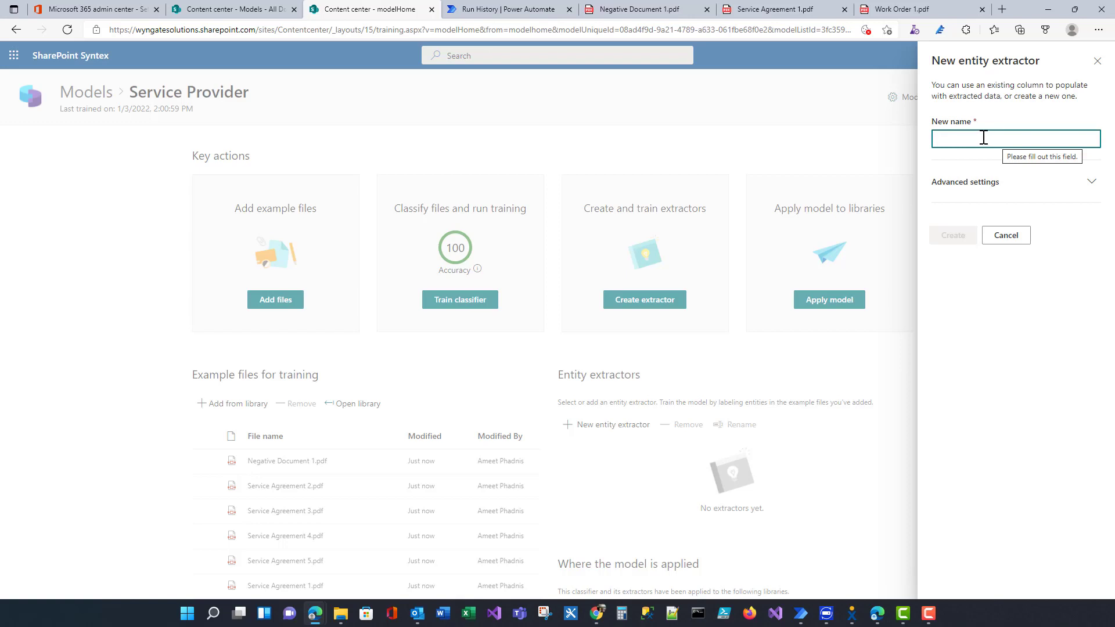
type("ClientN")
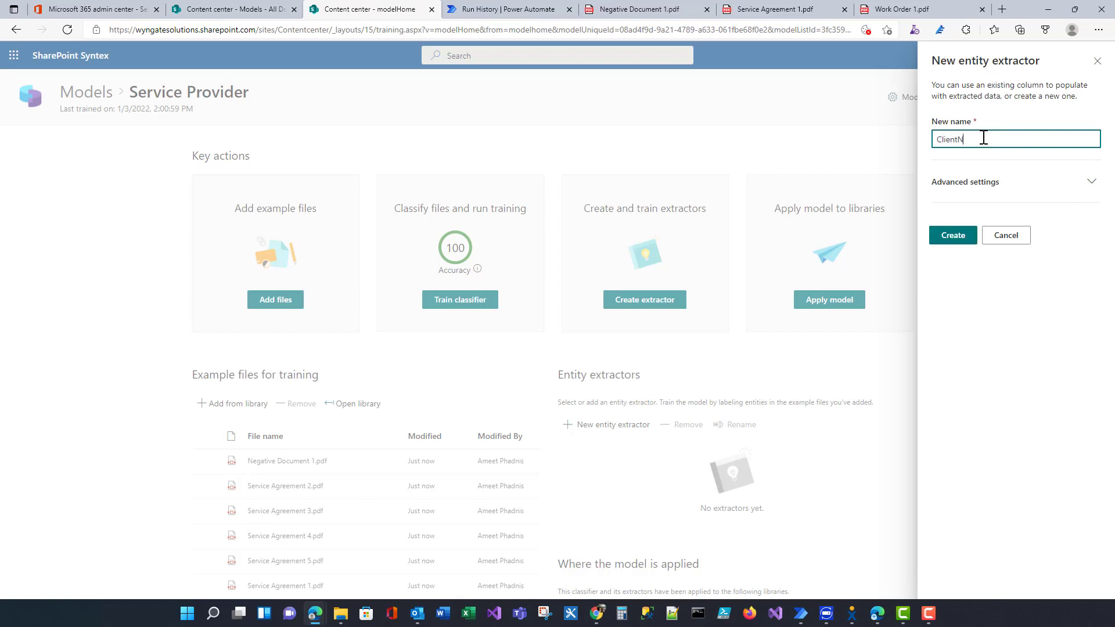
key("BackSpace")
key("BackSpace")
key("BackSpace")
key("BackSpace")
key("BackSpace")
key("BackSpace")
key("BackSpace")
left_click(984, 189)
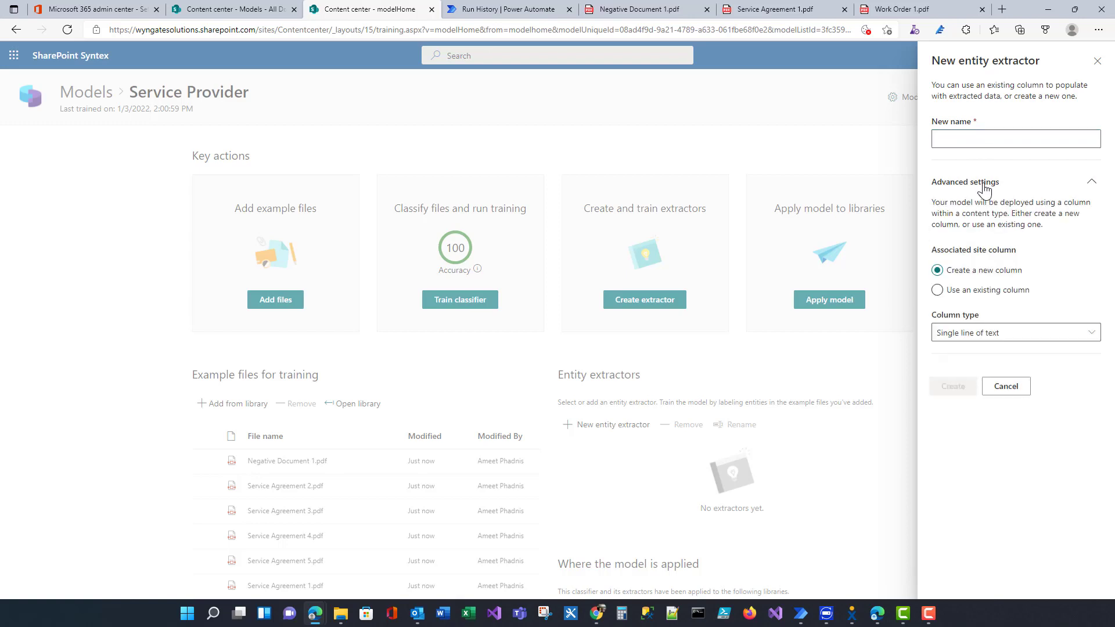
left_click(1020, 295)
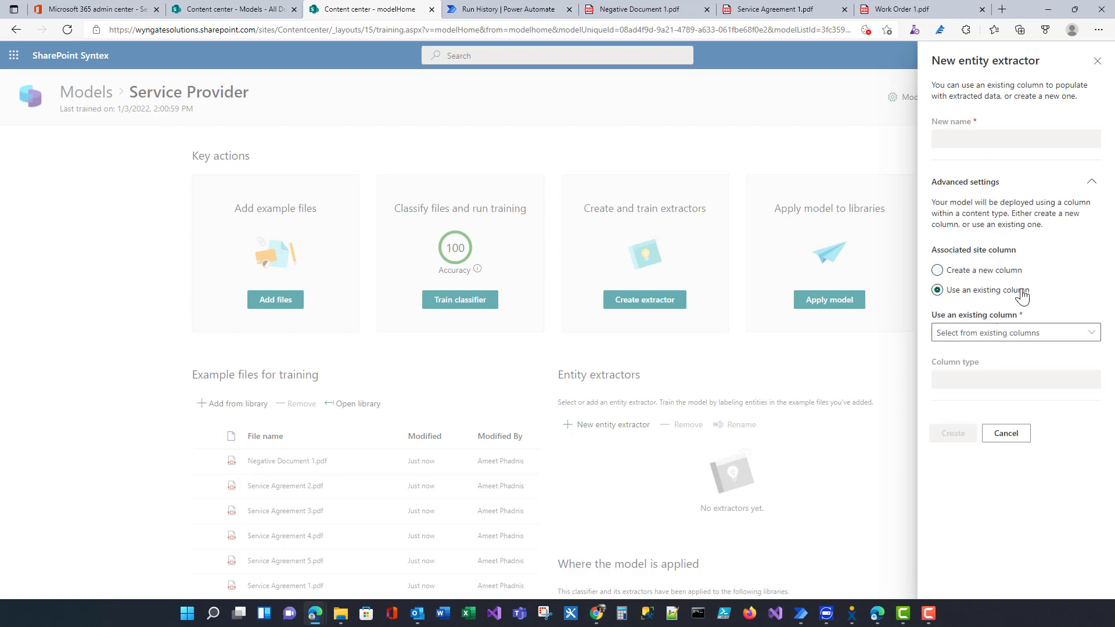
left_click(1090, 334)
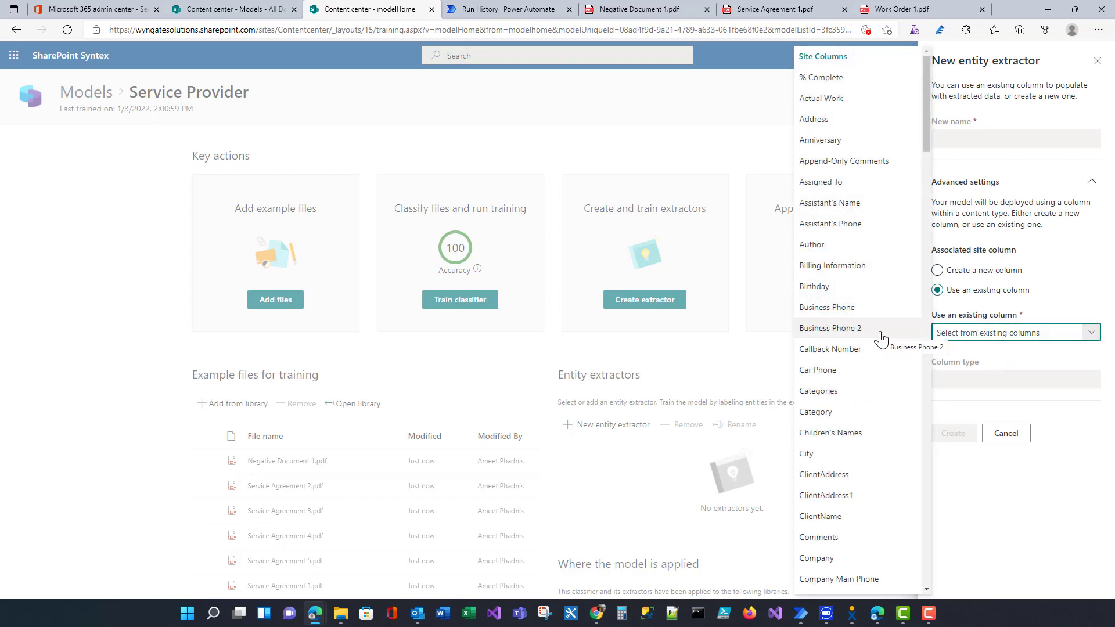
left_click(819, 516)
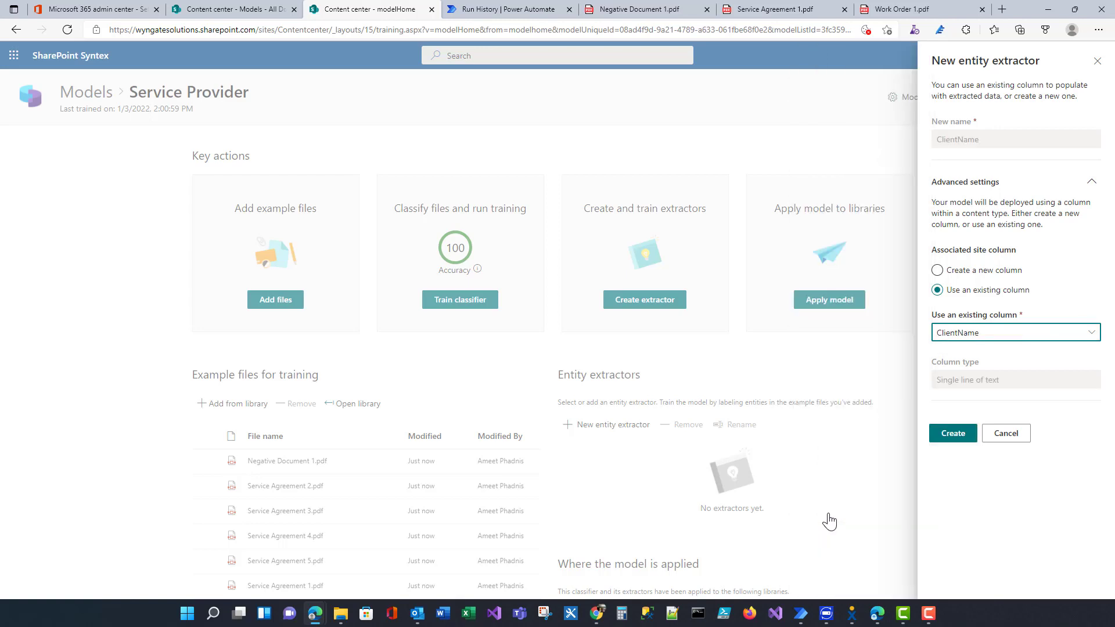
left_click(955, 437)
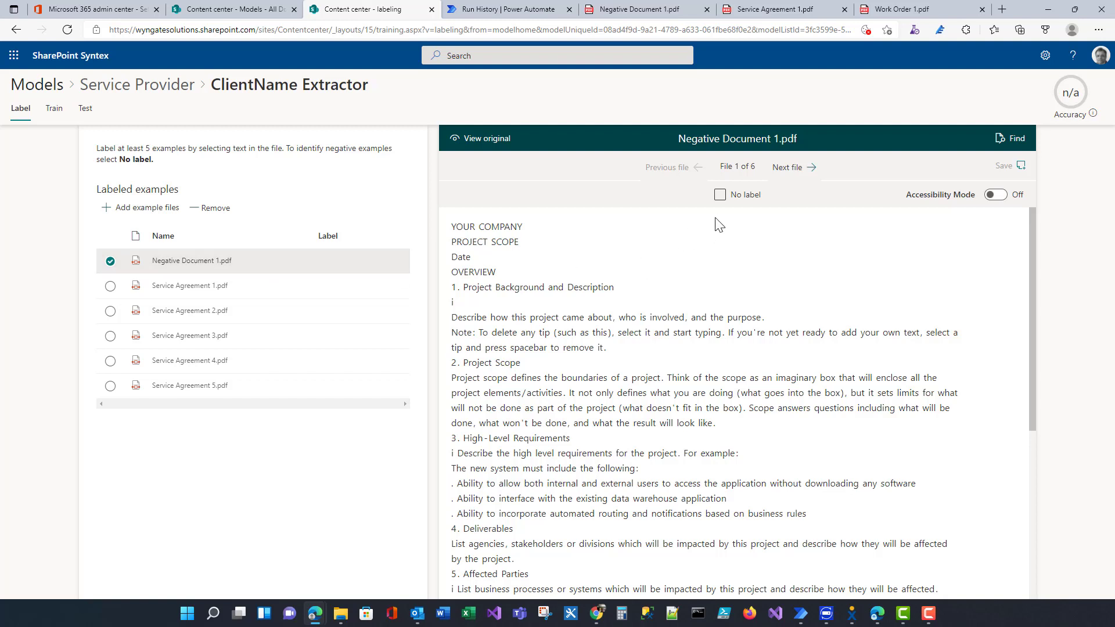
- Mark Negative Document 1 as no label and label the client name in Service Agreements 1 and 2
left_click(720, 195)
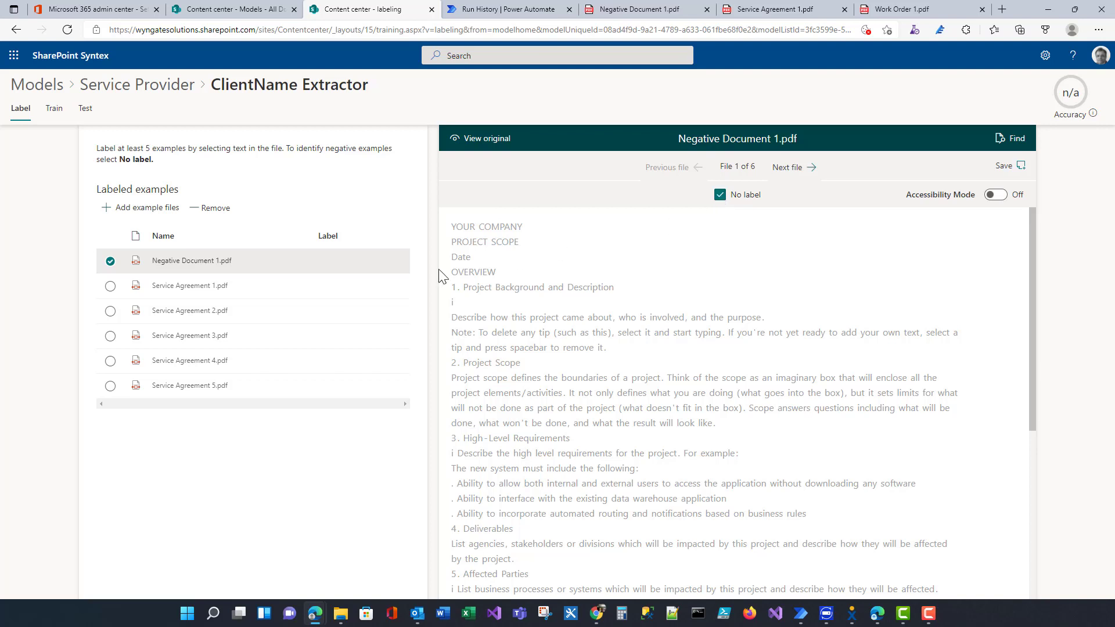
left_click(257, 287)
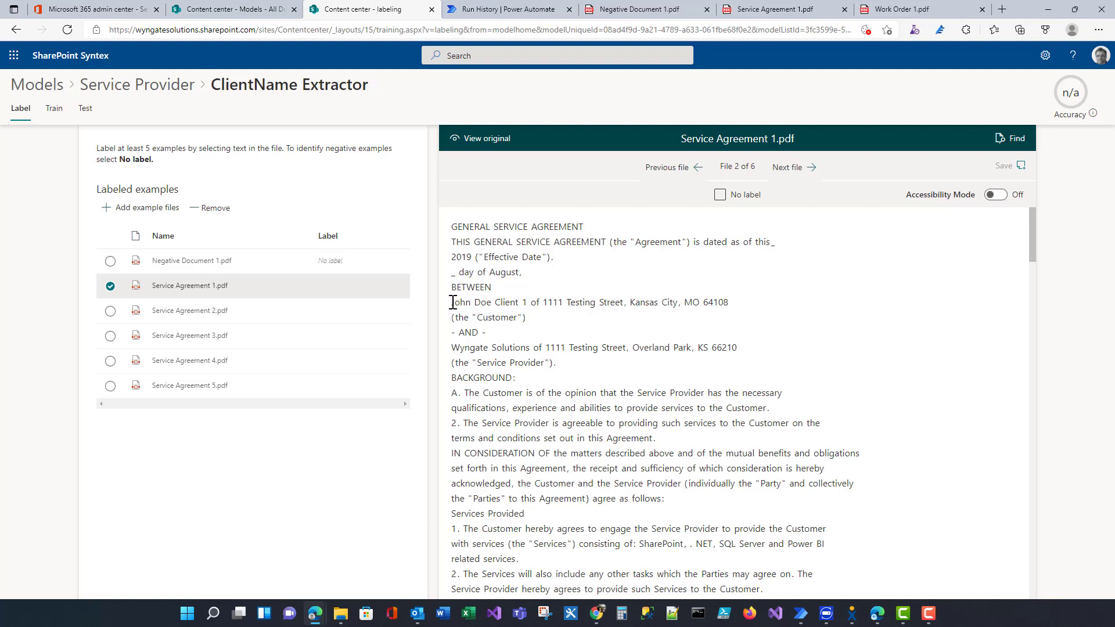
left_click_drag(453, 302, 528, 302)
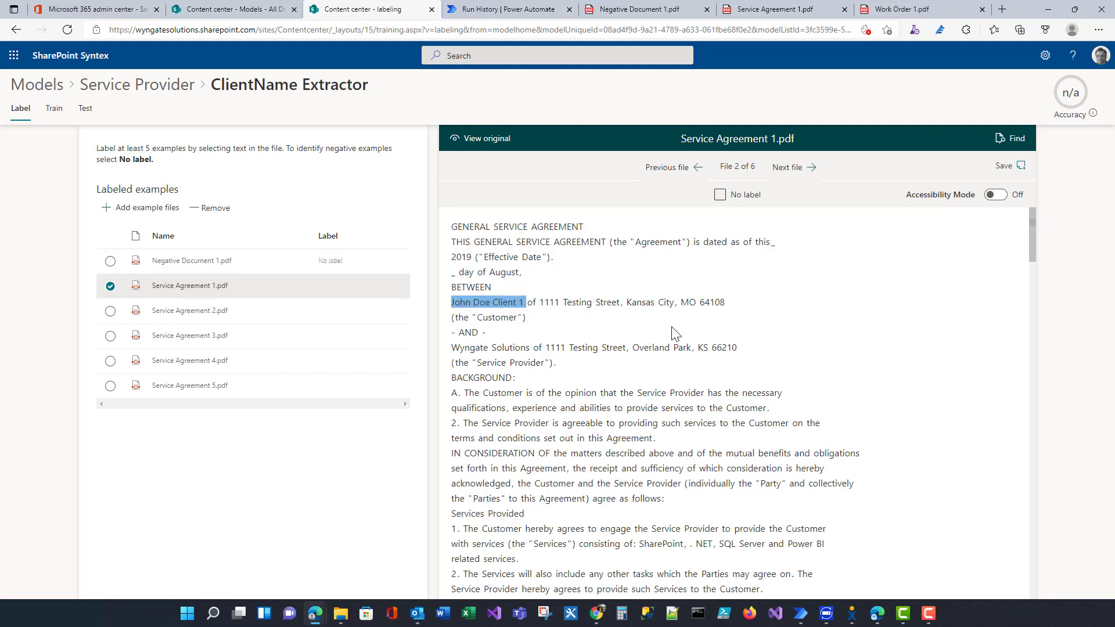
left_click(187, 313)
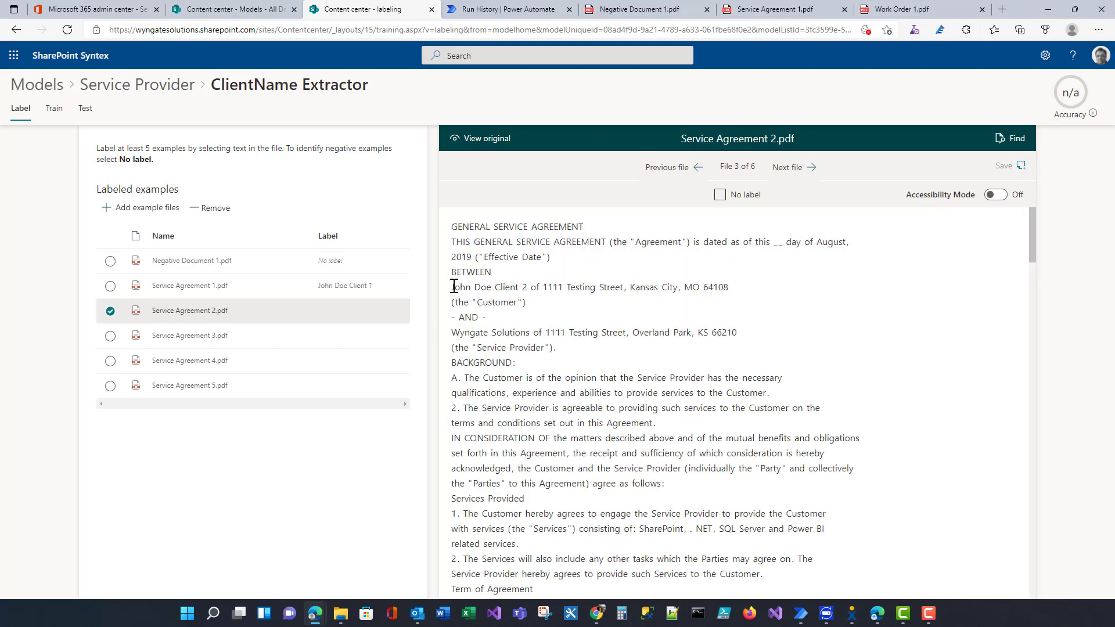
left_click_drag(453, 286, 526, 287)
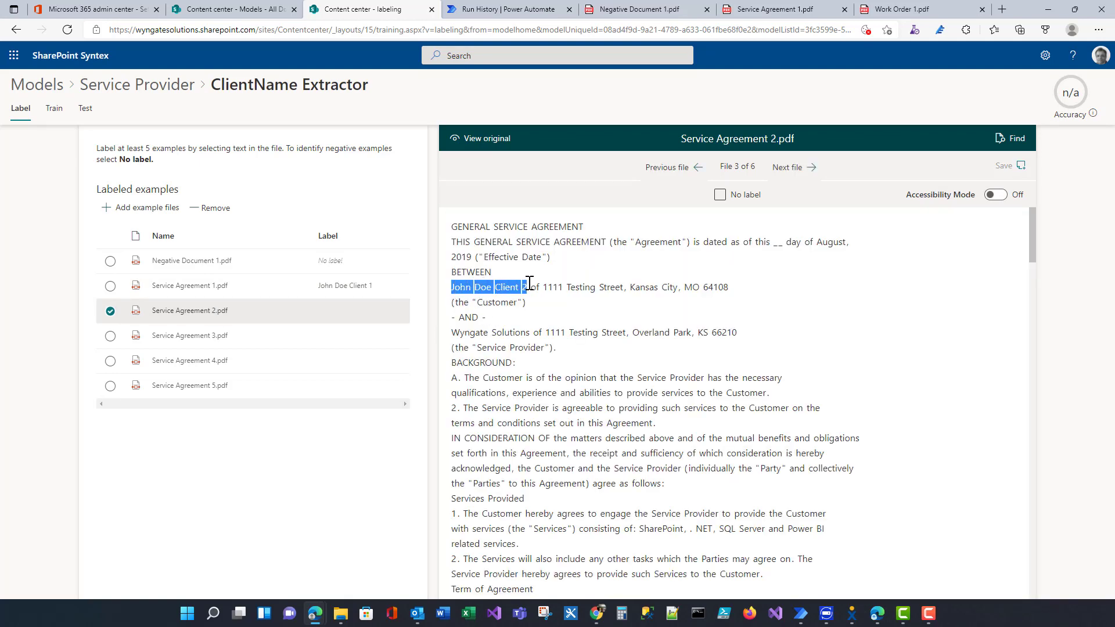
- Label the client name in Service Agreements 3, 4 and 5, then move to the Train page
left_click(215, 336)
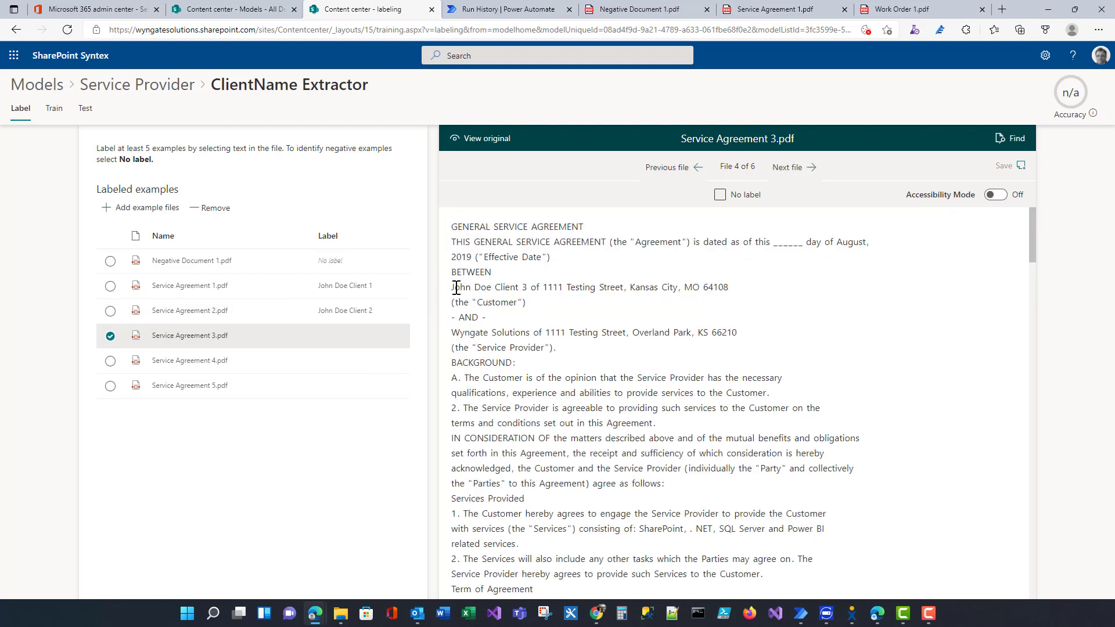
left_click_drag(453, 287, 527, 287)
left_click(186, 360)
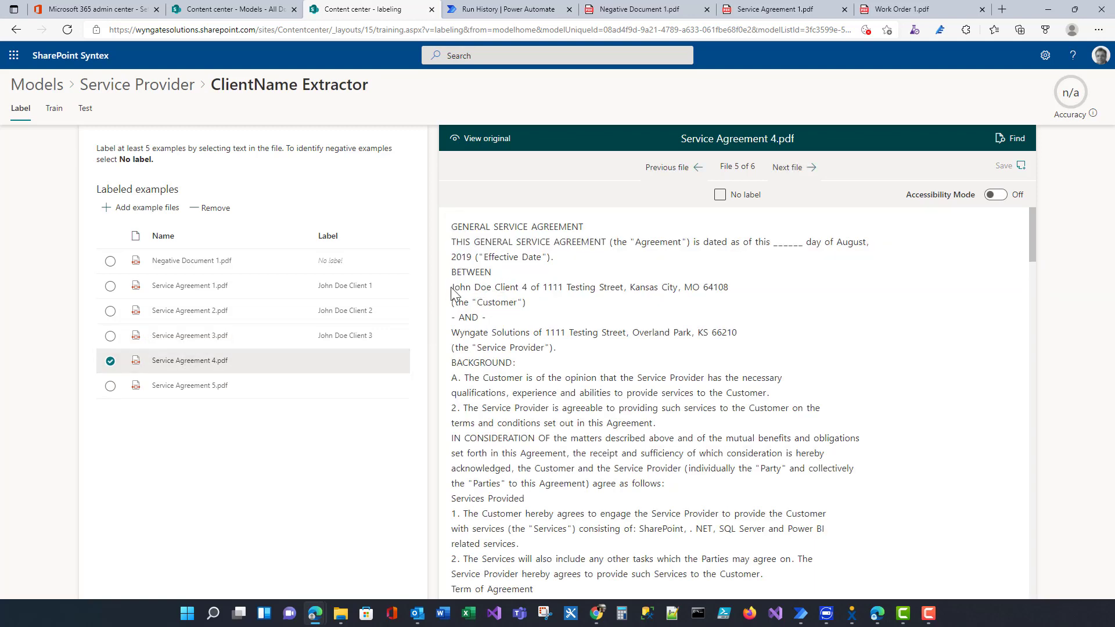
left_click_drag(451, 287, 526, 287)
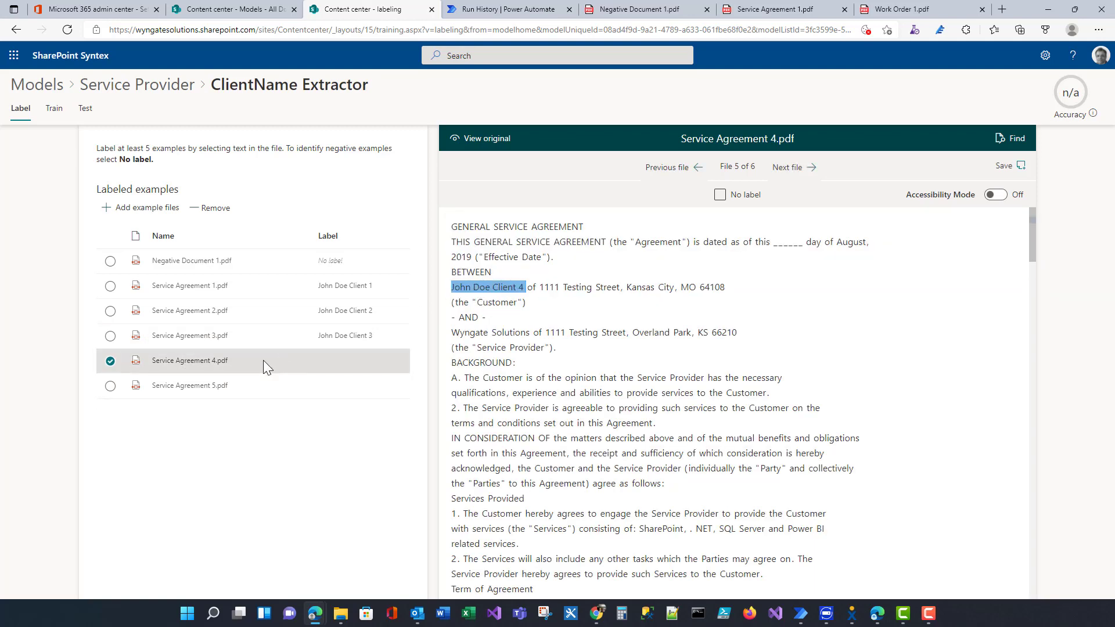
left_click(193, 385)
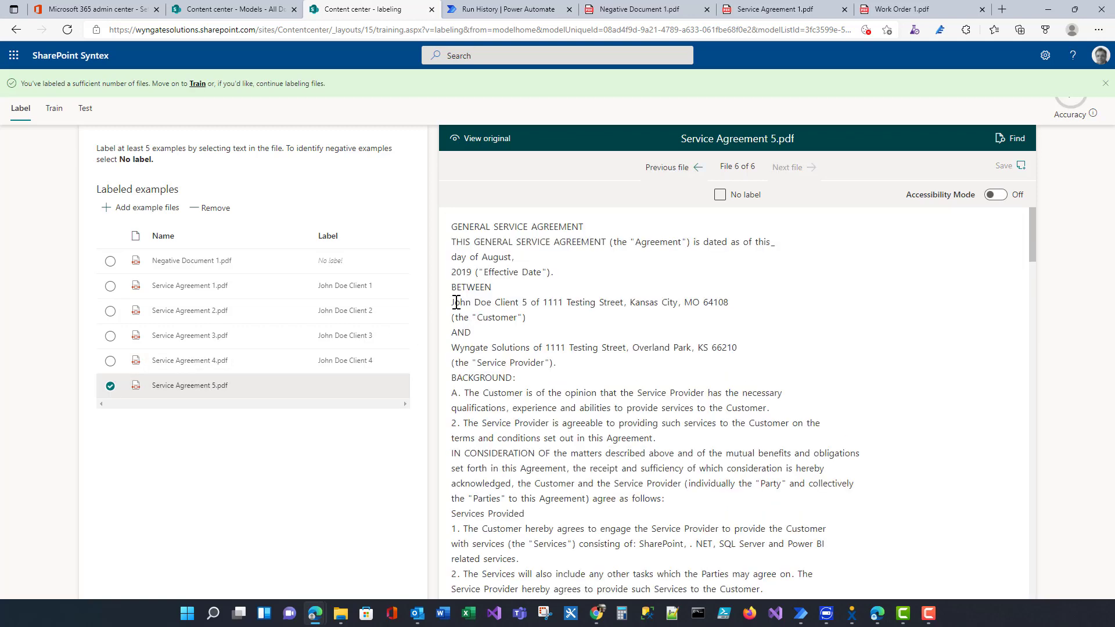
left_click_drag(451, 302, 528, 303)
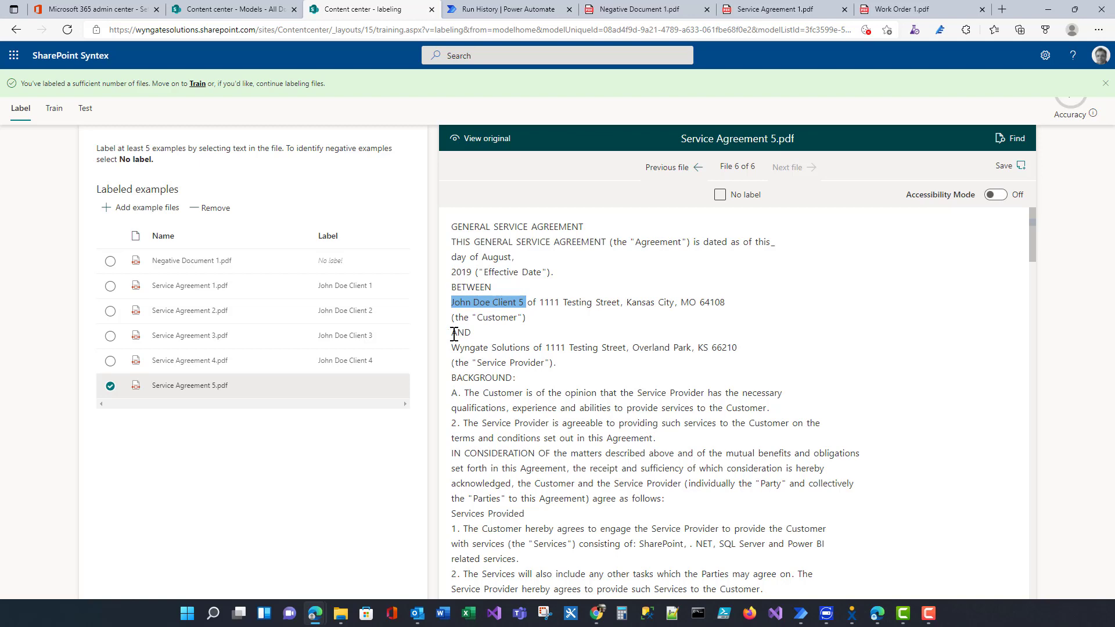
left_click(253, 360)
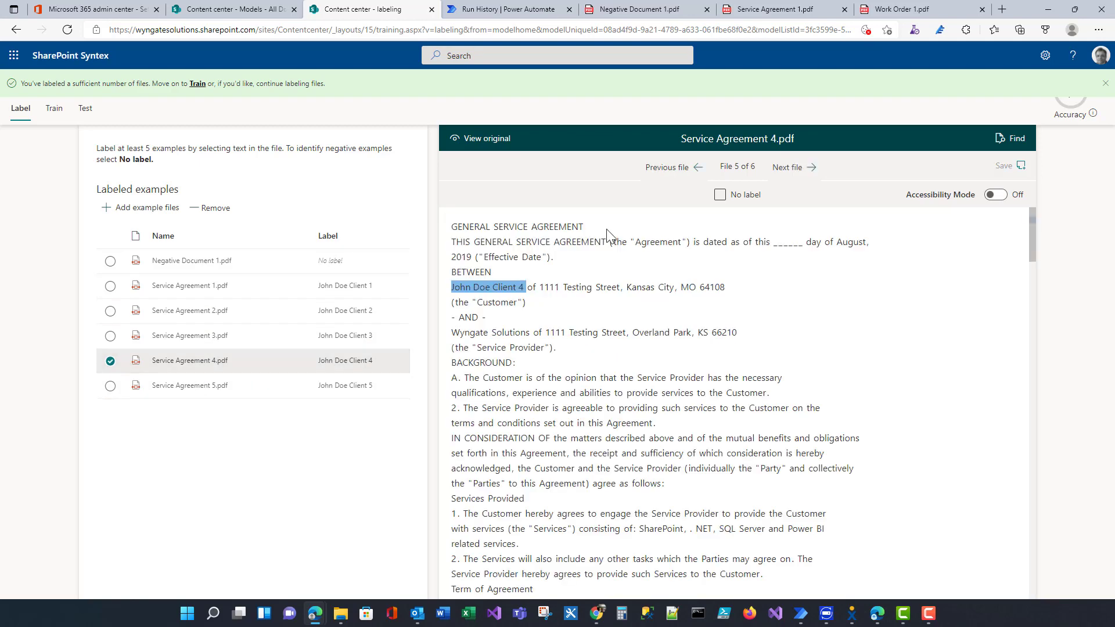
left_click(54, 110)
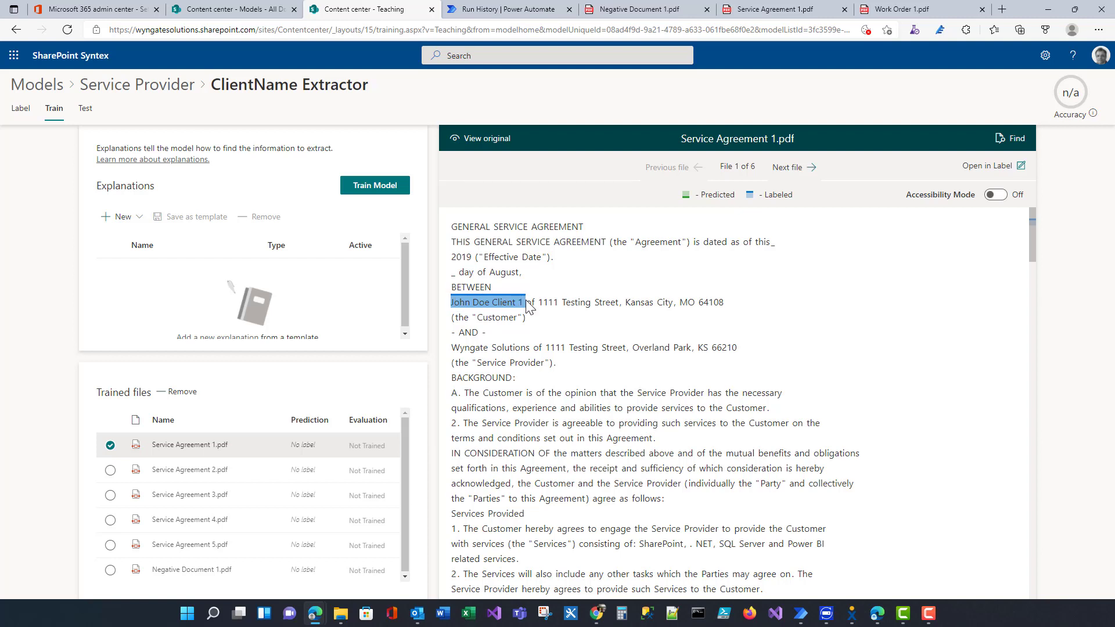
- Add an After label template explanation to ClientName, trimming its phrase from 'of 1111' to 'of'
double_click(471, 287)
double_click(530, 302)
left_click(120, 217)
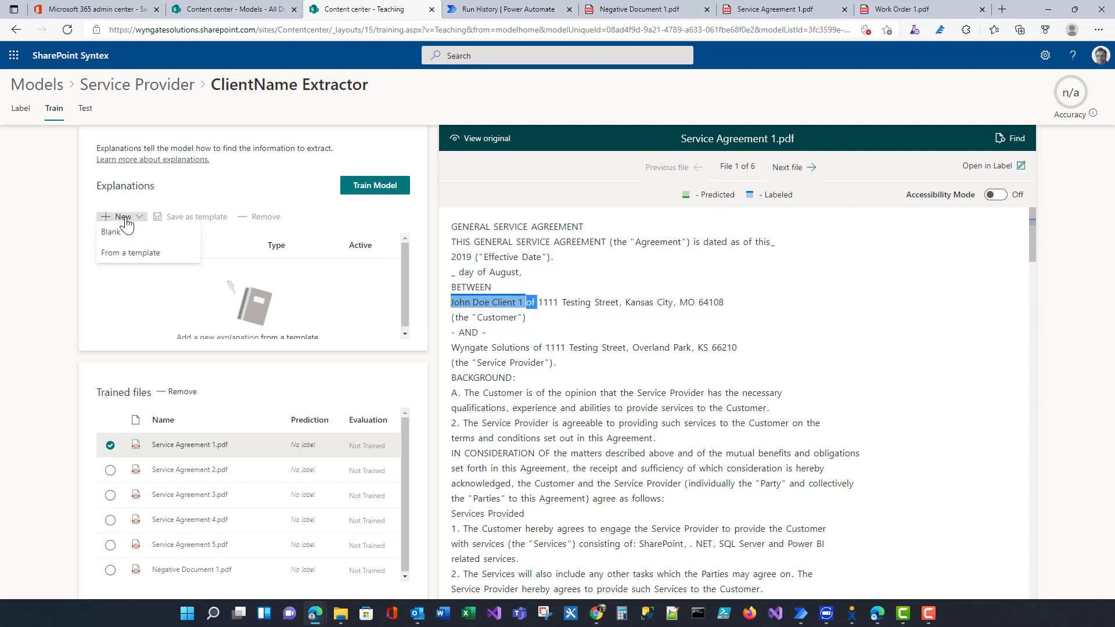
left_click(133, 253)
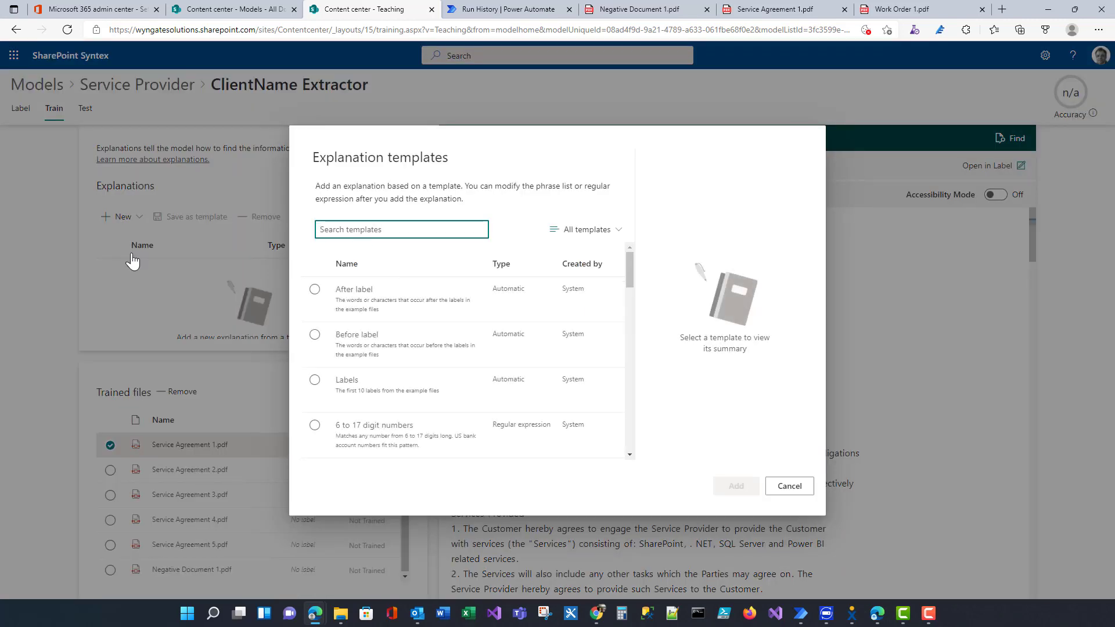
left_click(315, 290)
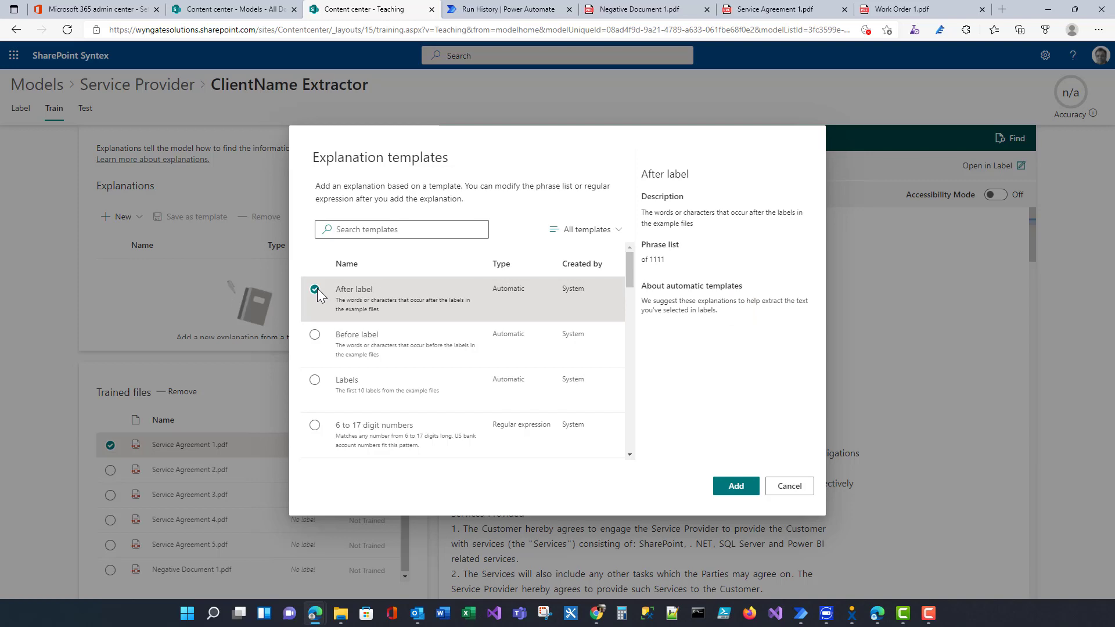
left_click(735, 486)
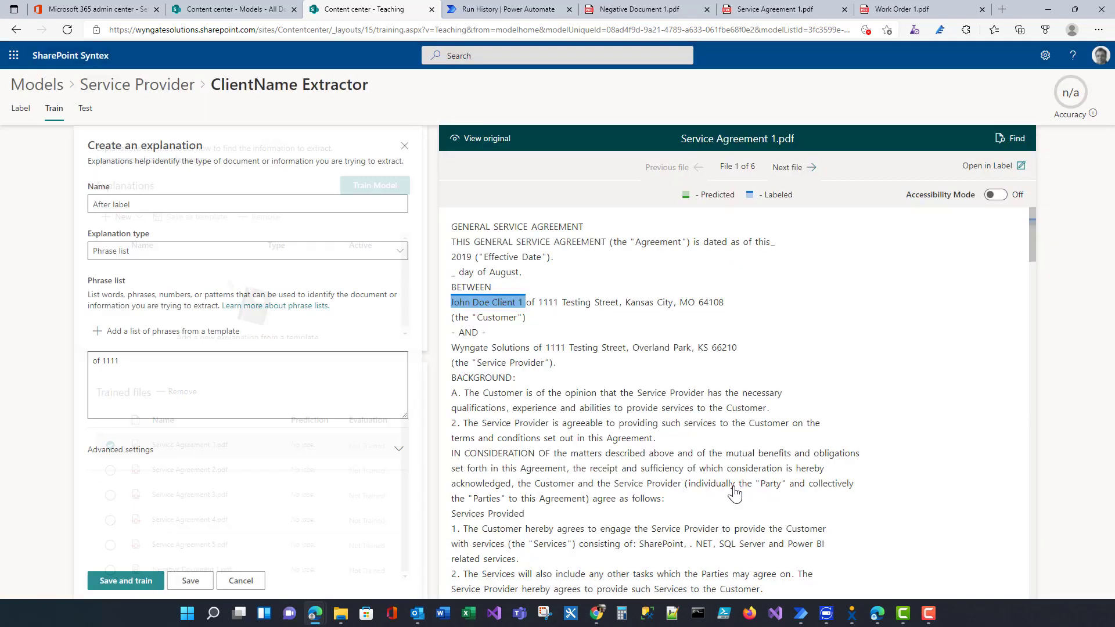
double_click(120, 361)
left_click(273, 401)
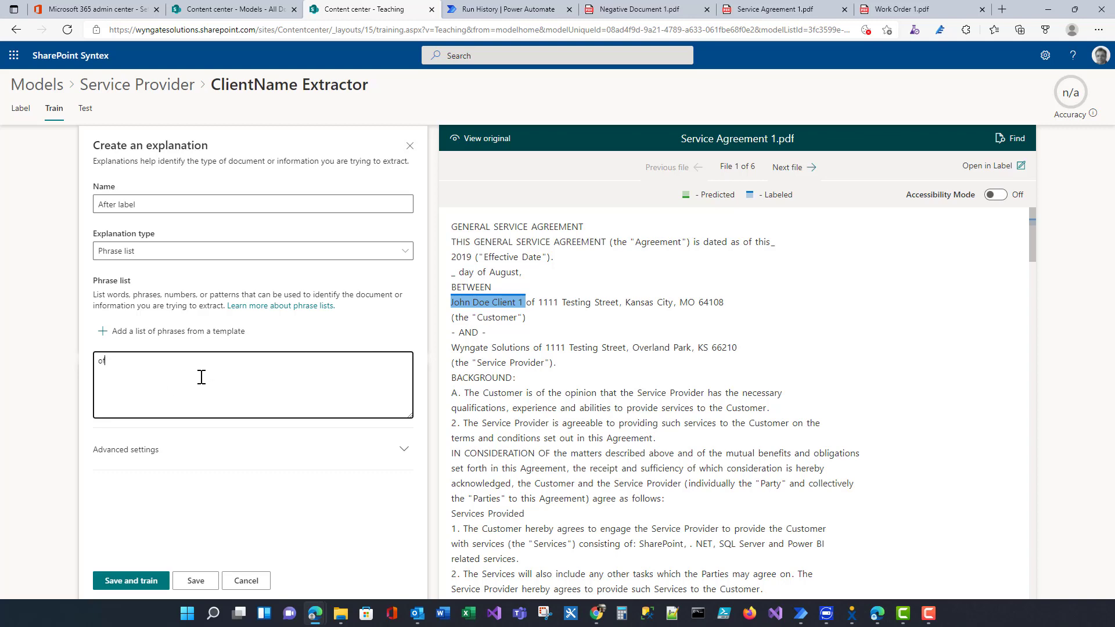
- Save the After label explanation, then add and save a Before label template explanation
left_click(197, 585)
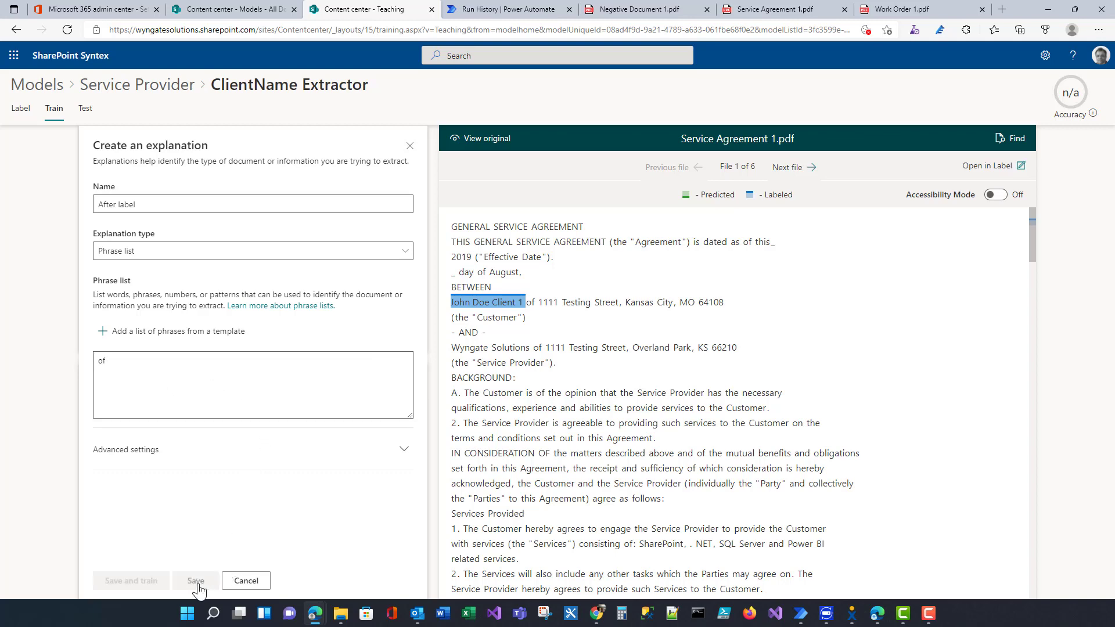
left_click(120, 218)
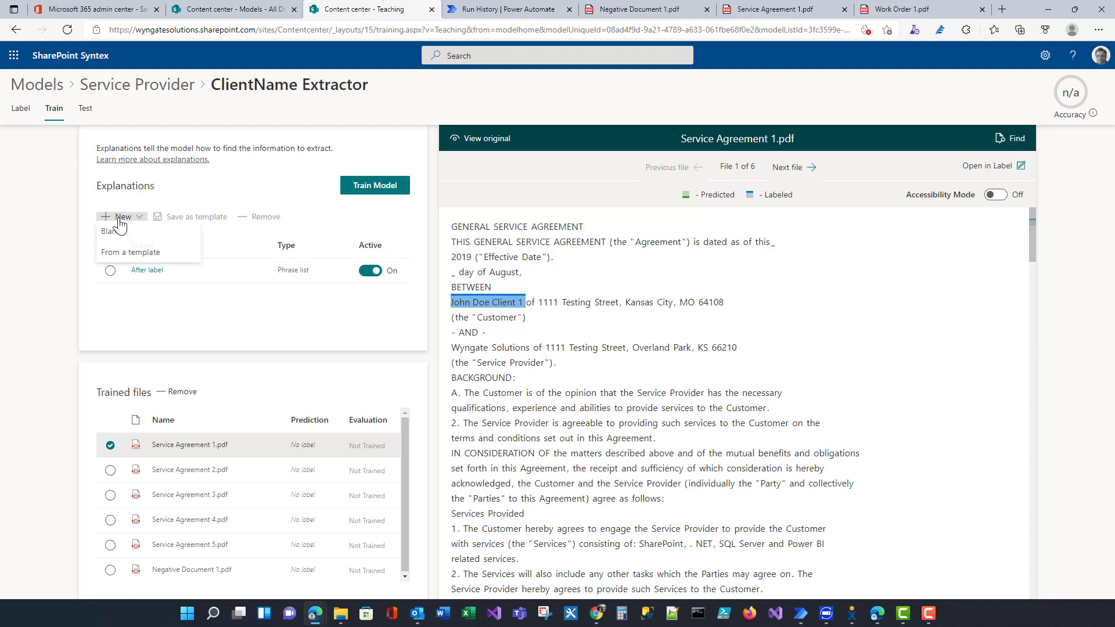
left_click(125, 251)
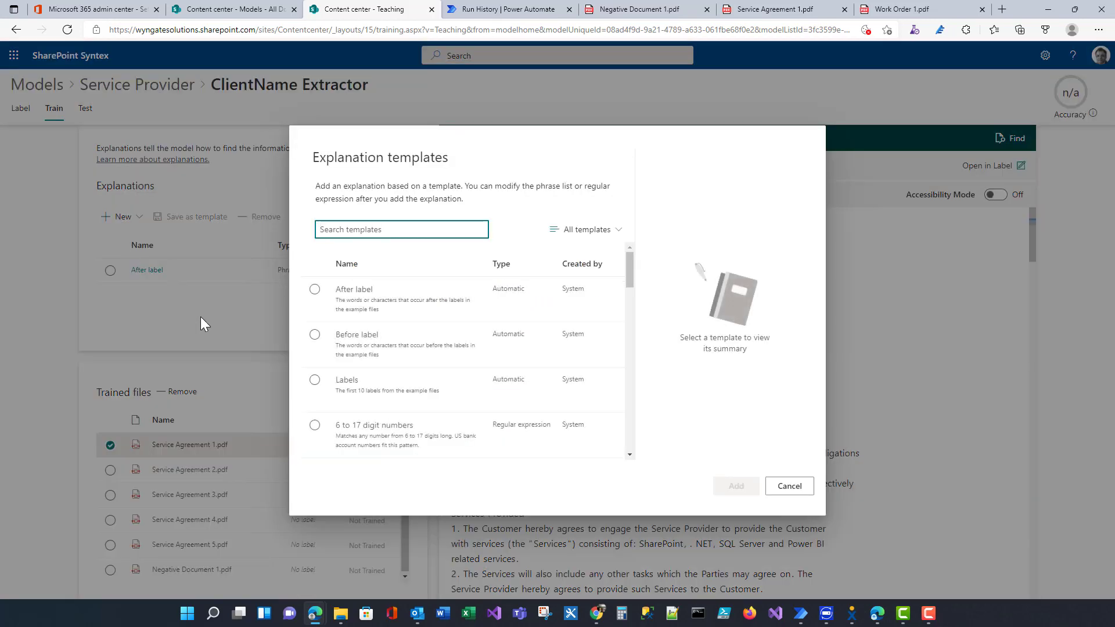
left_click(314, 334)
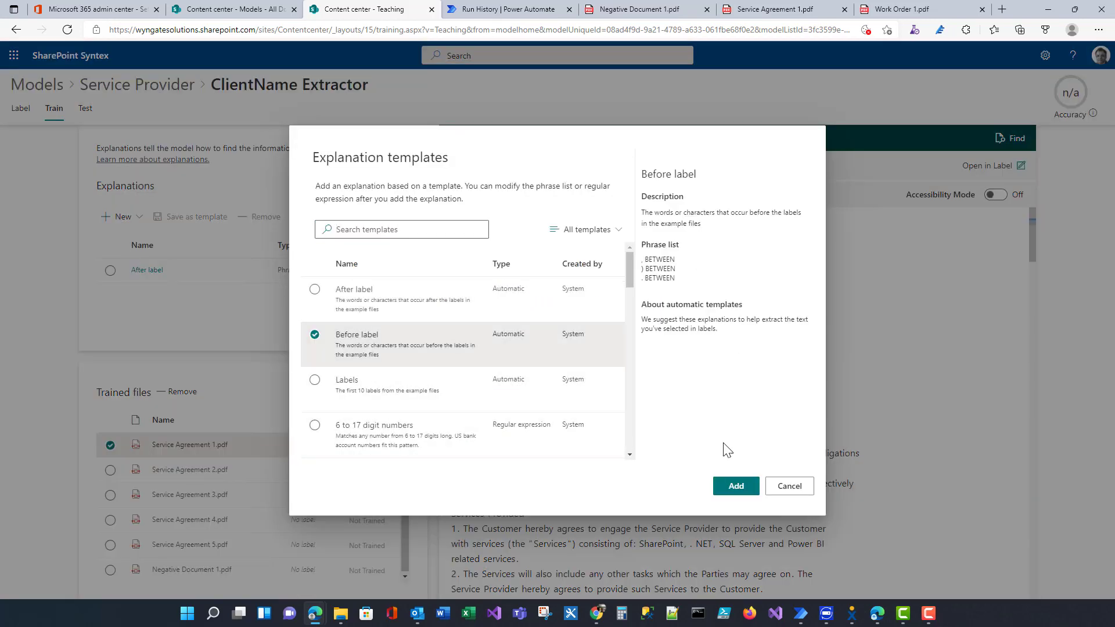
left_click(748, 488)
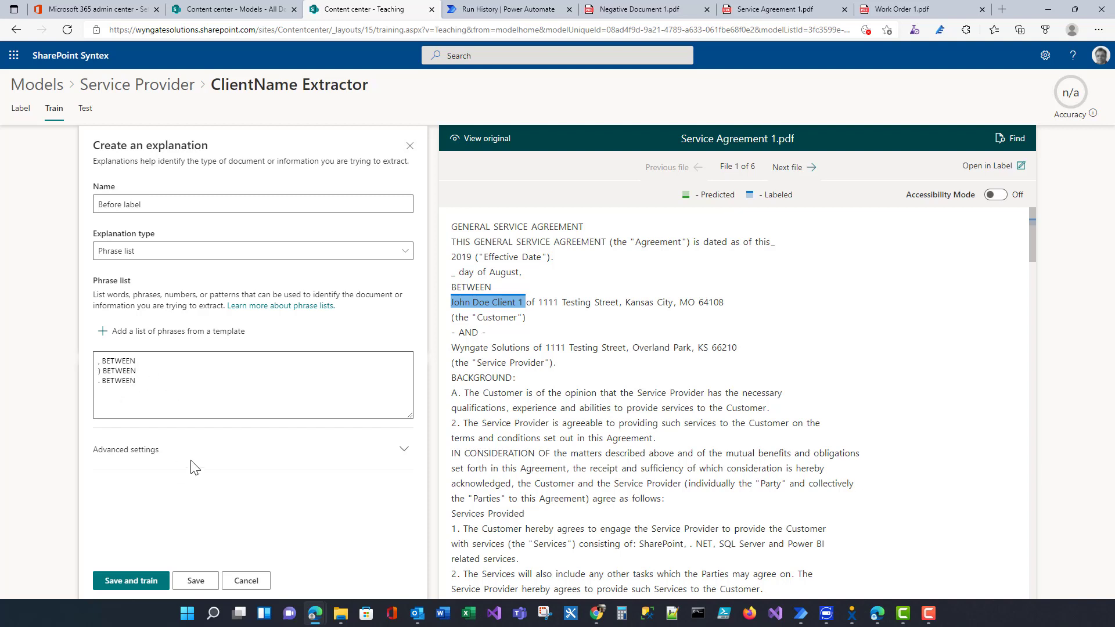
left_click(198, 581)
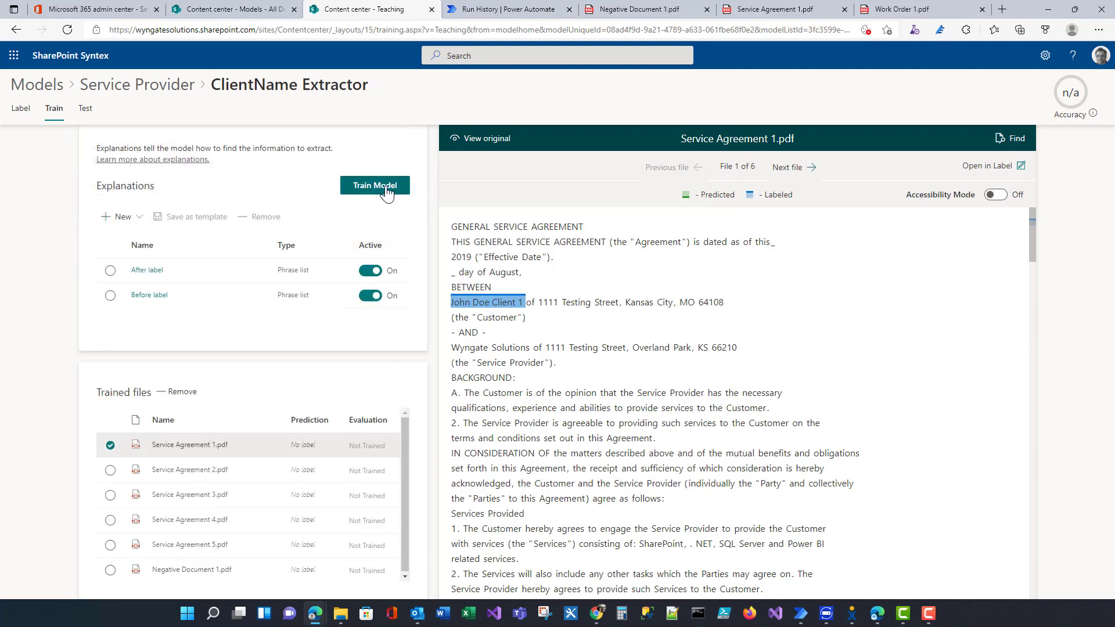
- Train the ClientName extractor, confirm every file matches, and exit to the Service Provider model home
left_click(386, 191)
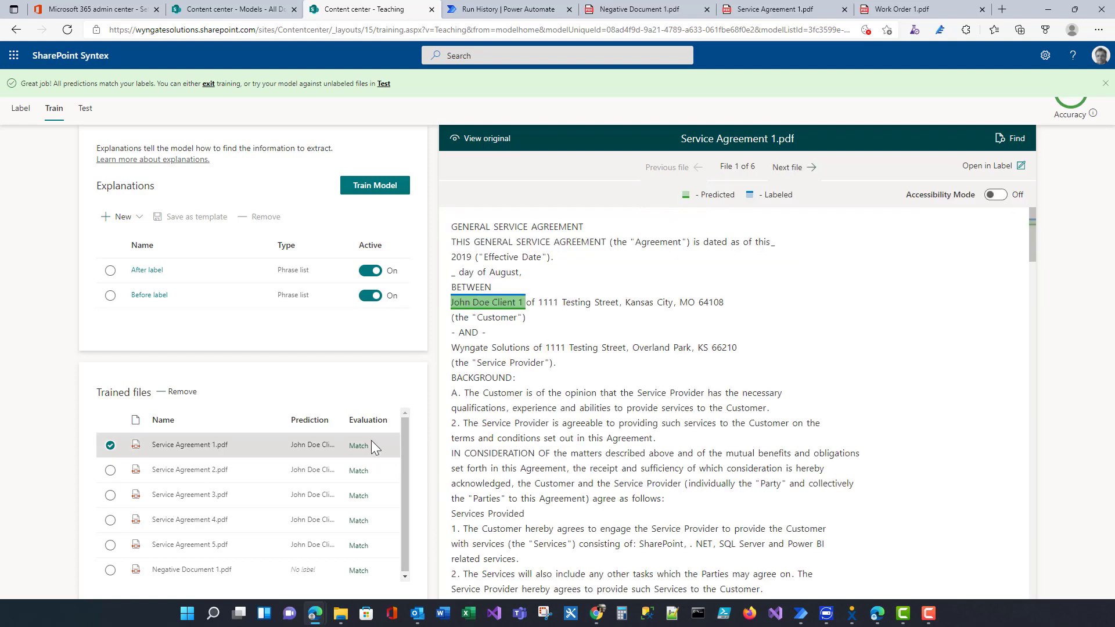
left_click(319, 469)
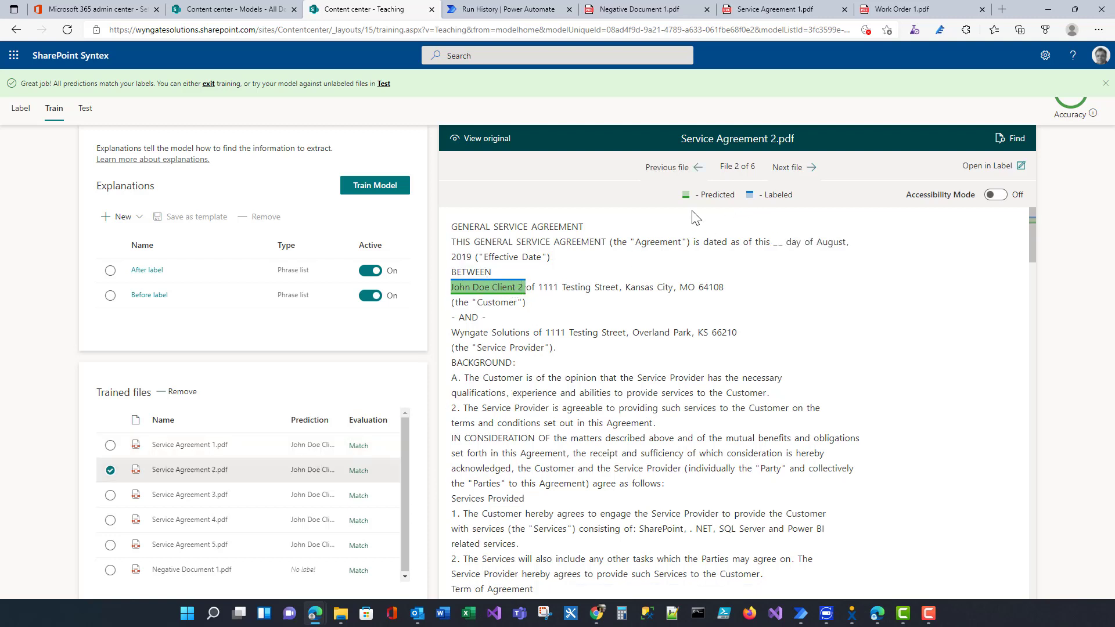
left_click(85, 111)
left_click(377, 187)
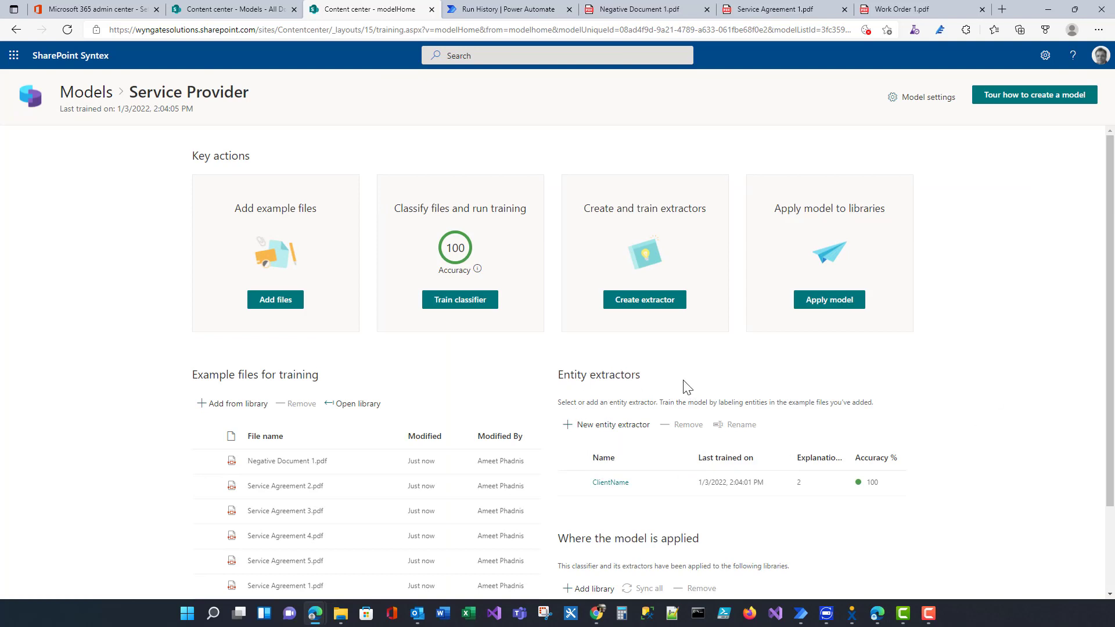
- Create a ClientAddress Extractor linked to the existing ClientAddress site column
left_click(652, 306)
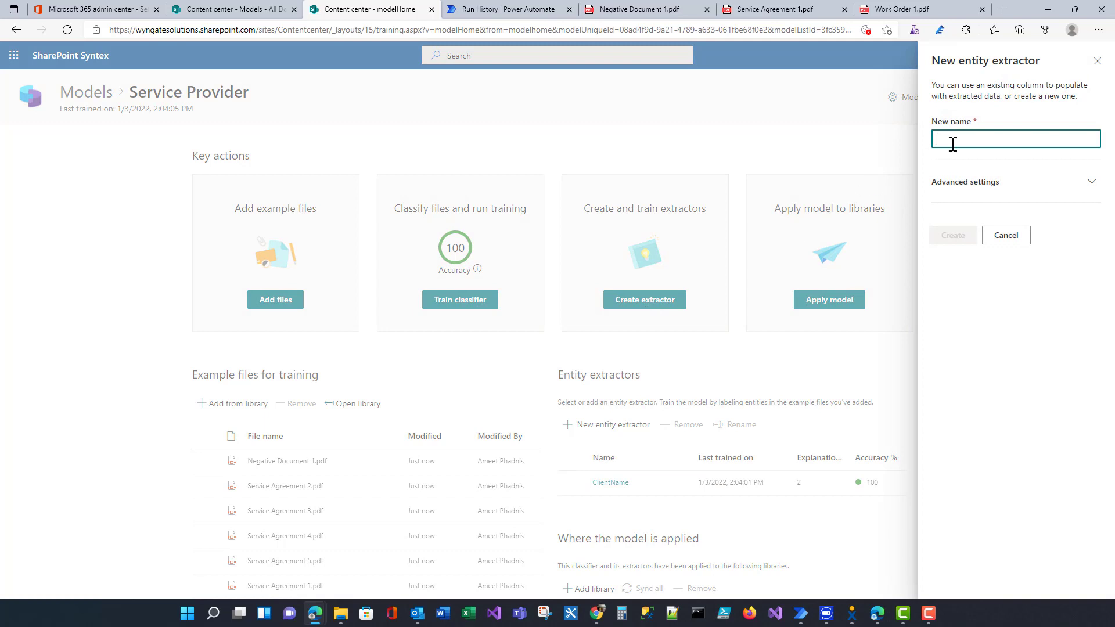
left_click(1092, 183)
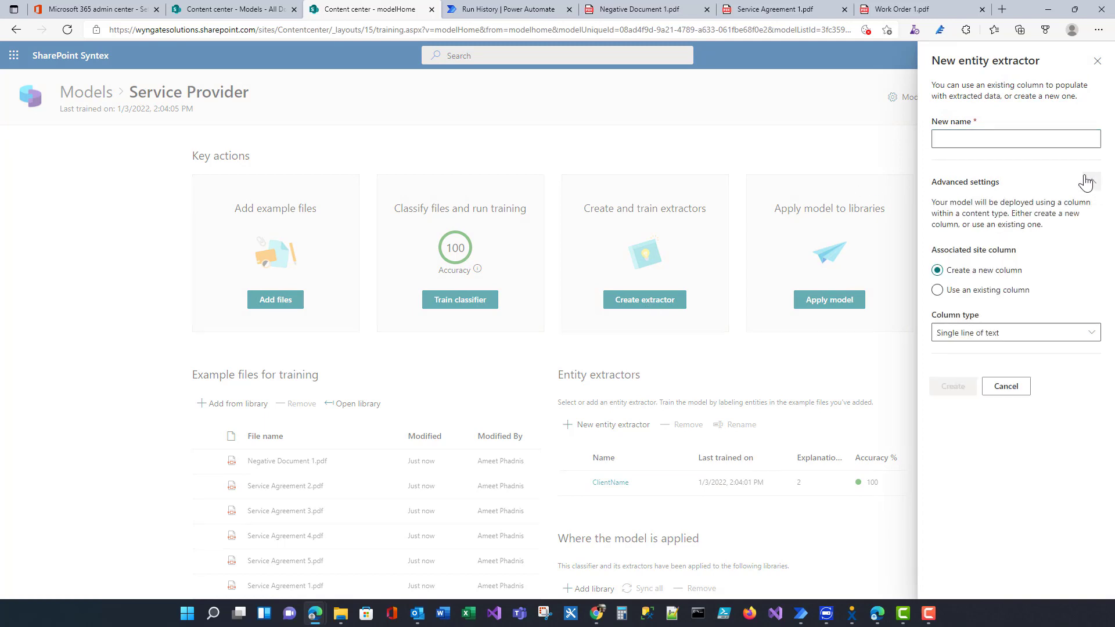
left_click(994, 292)
left_click(1088, 333)
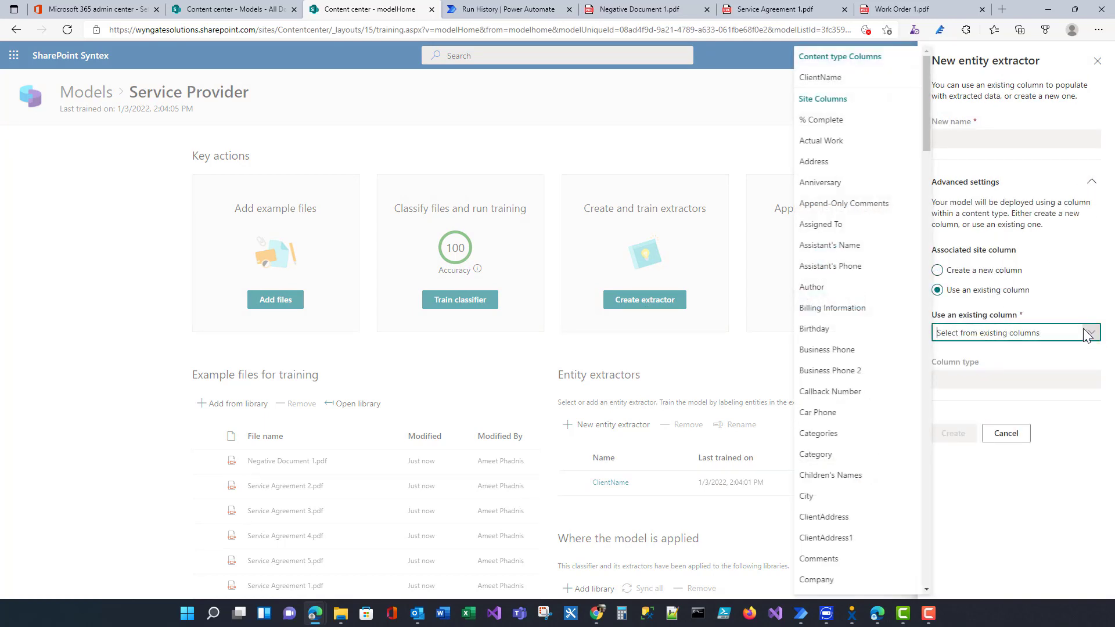
left_click(830, 518)
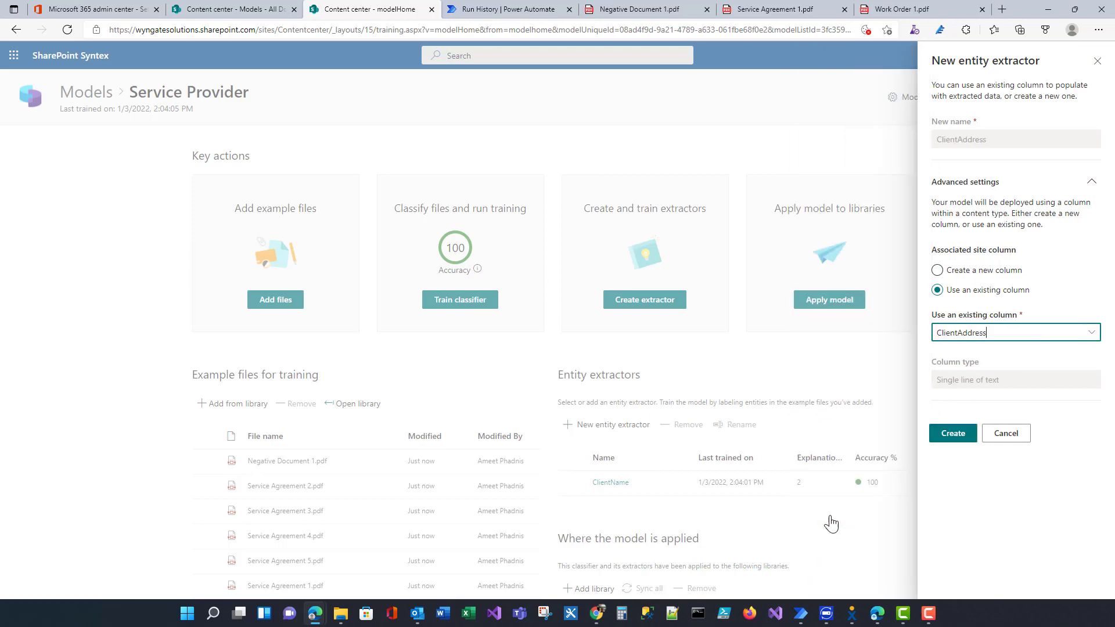
left_click(953, 434)
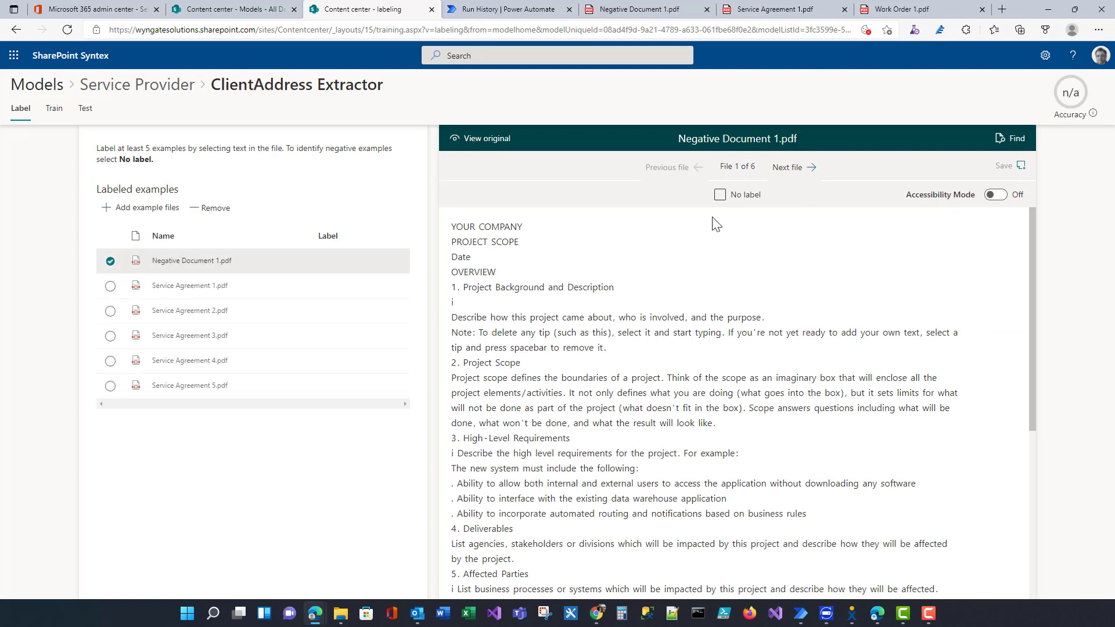
- Mark Negative Document 1 as no label and label the customer address in Service Agreements 1 and 2
left_click(719, 195)
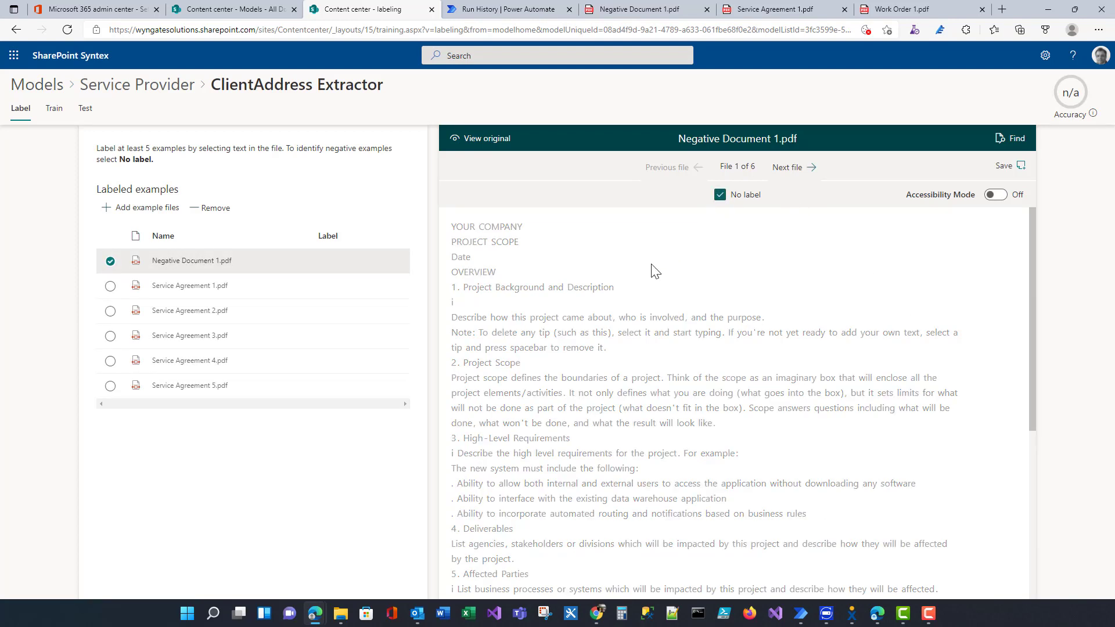
left_click(295, 288)
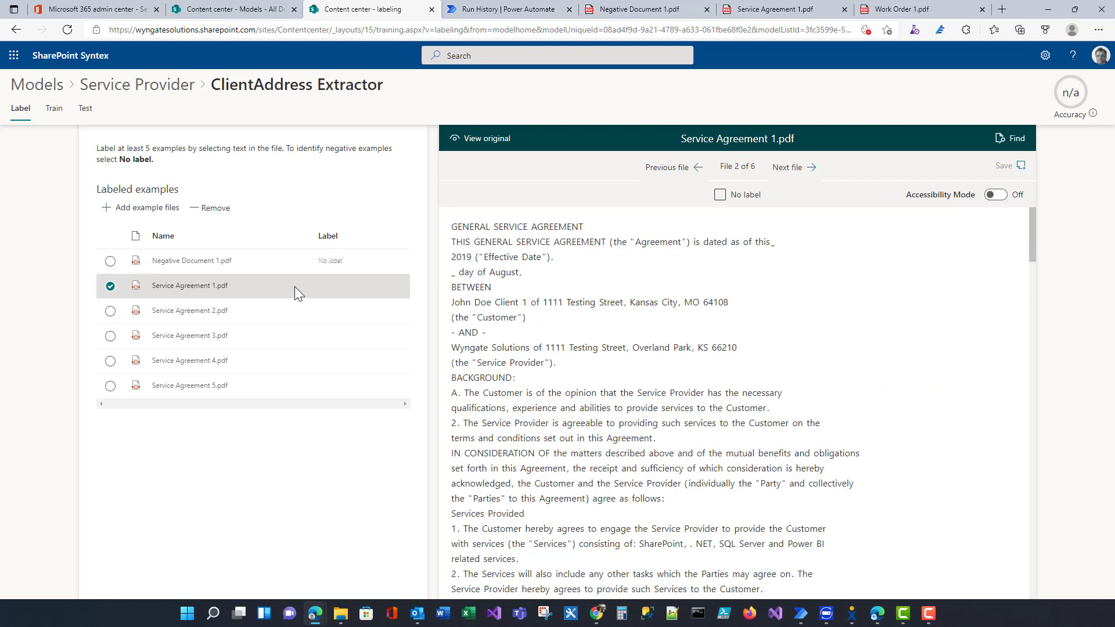
left_click_drag(544, 303, 728, 299)
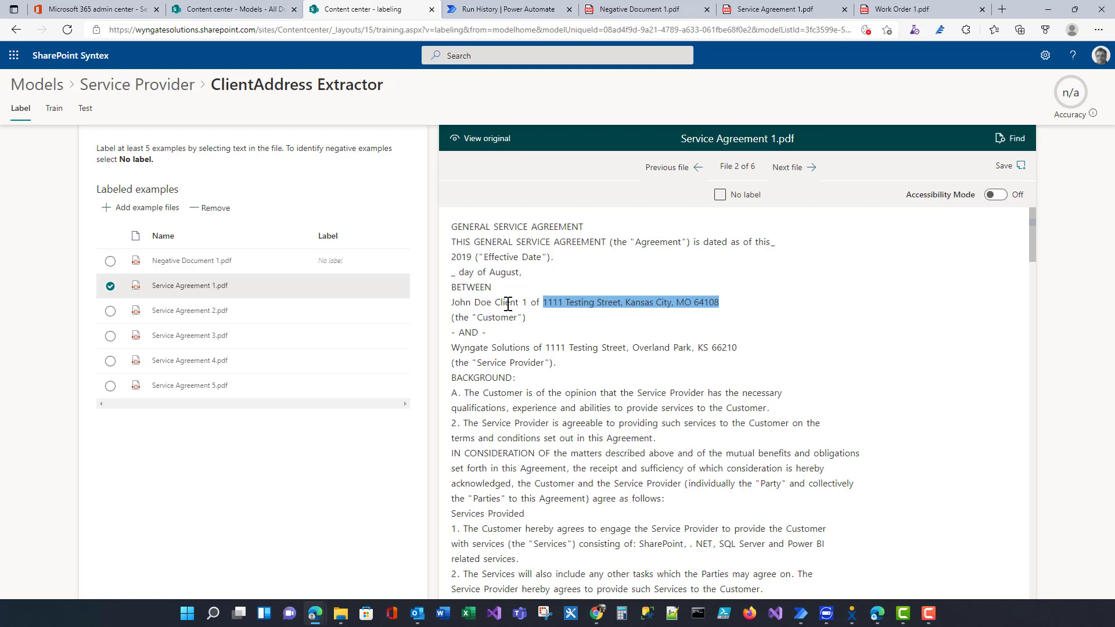
left_click(250, 313)
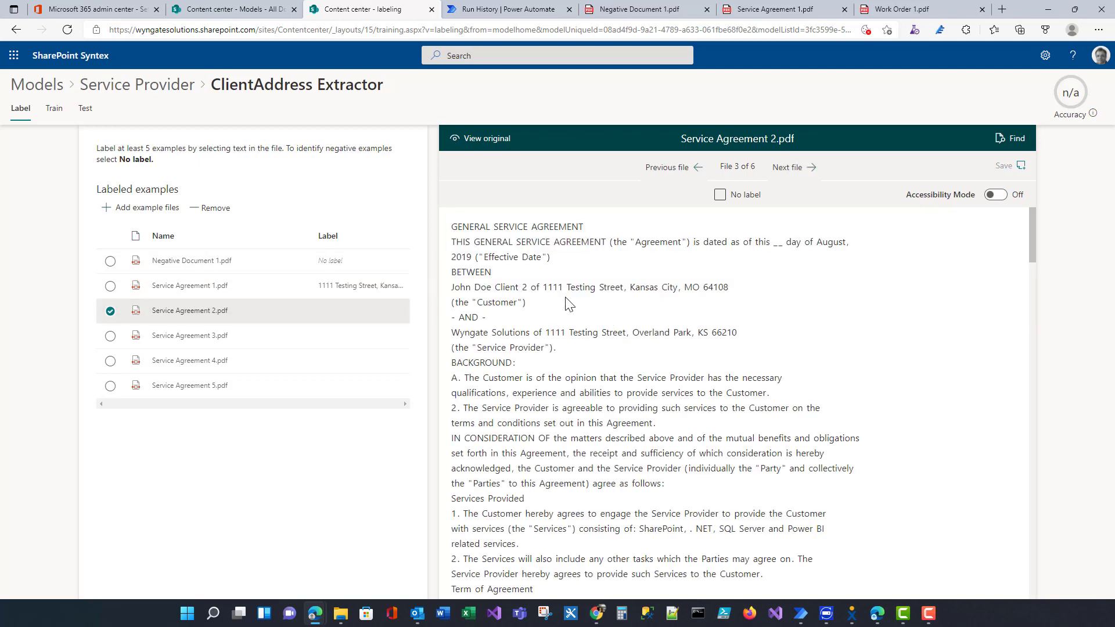
left_click_drag(543, 287, 728, 289)
- Label the customer address in Service Agreements 3, 4 and 5
left_click(244, 334)
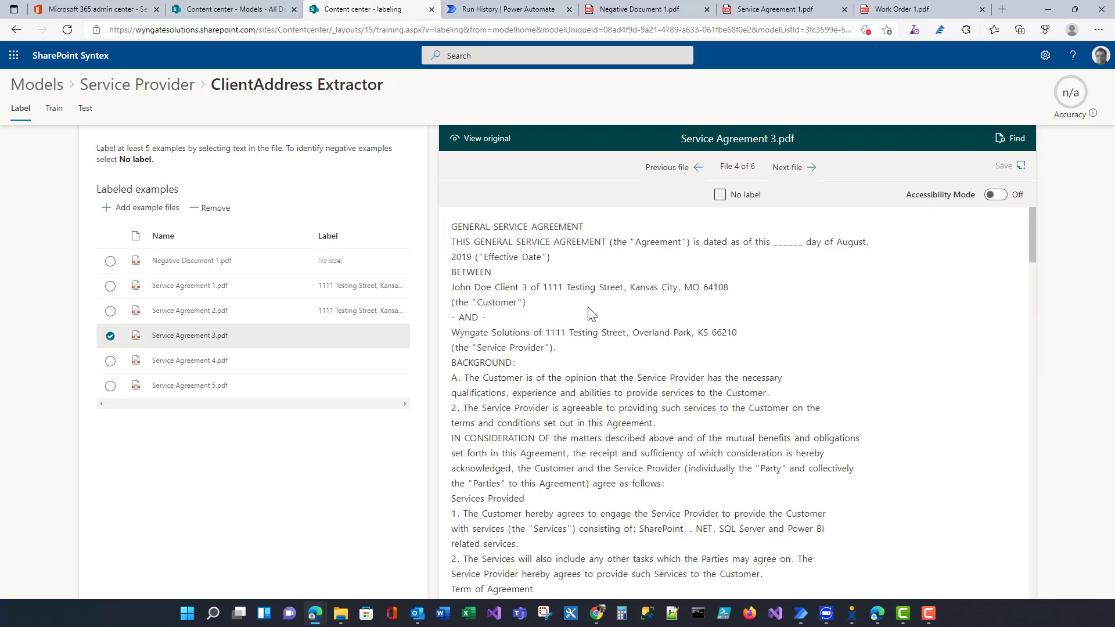
left_click_drag(546, 288, 726, 288)
left_click(261, 362)
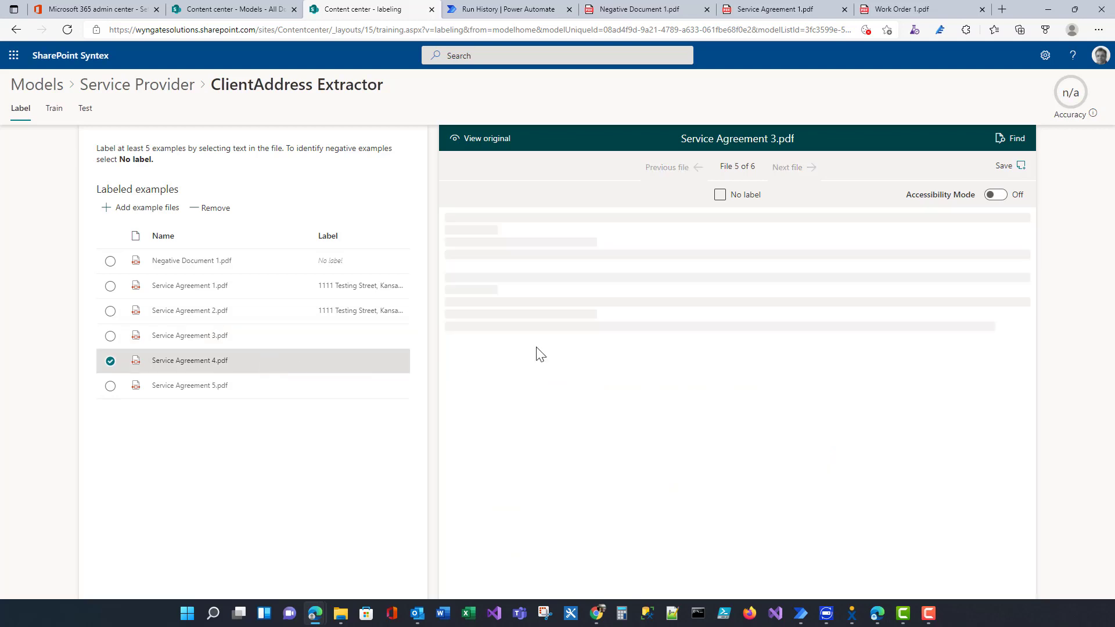
left_click_drag(543, 289, 727, 287)
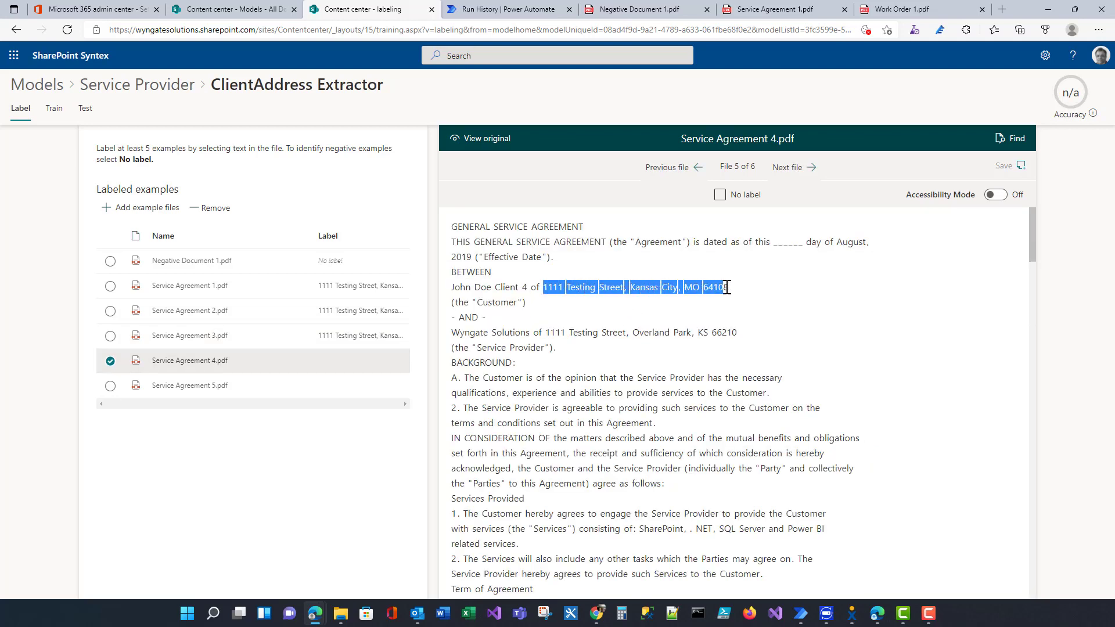
left_click(238, 385)
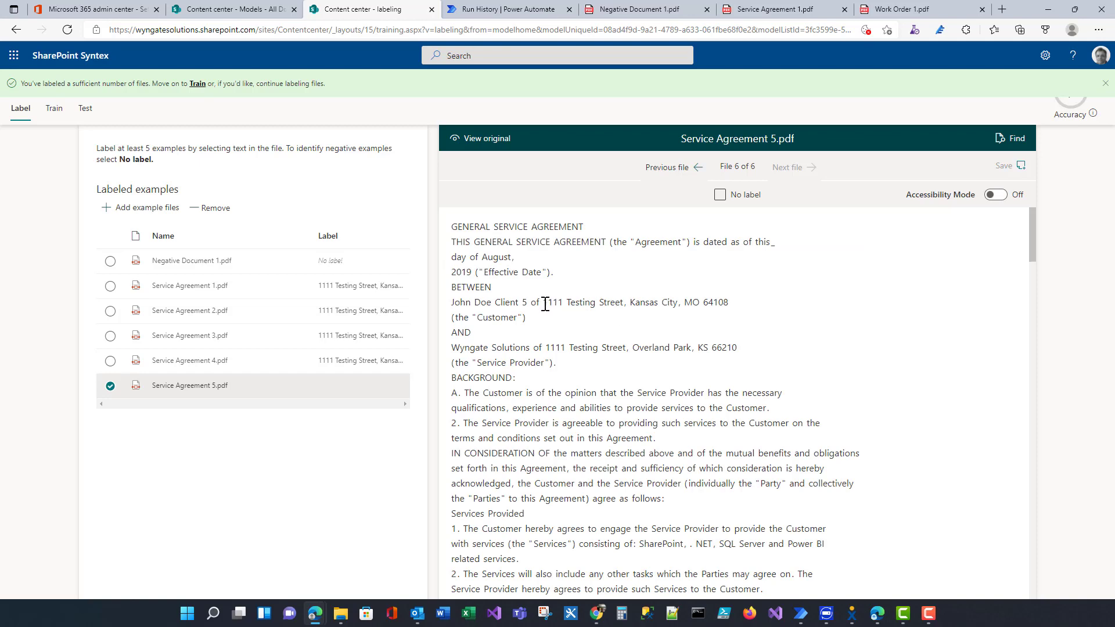
left_click_drag(545, 305, 729, 303)
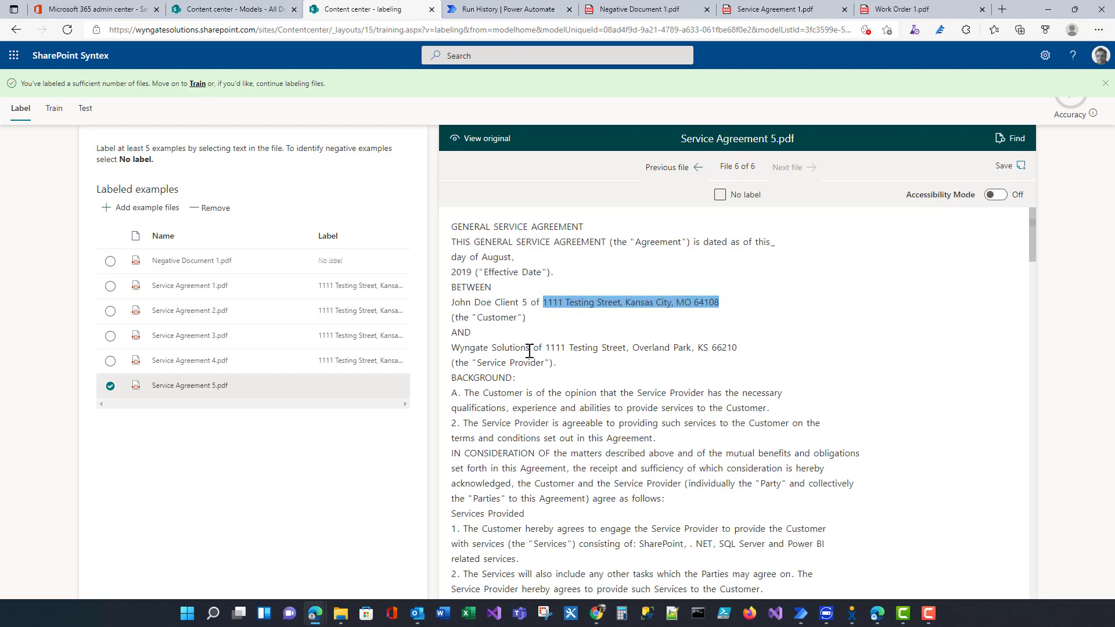
left_click(256, 366)
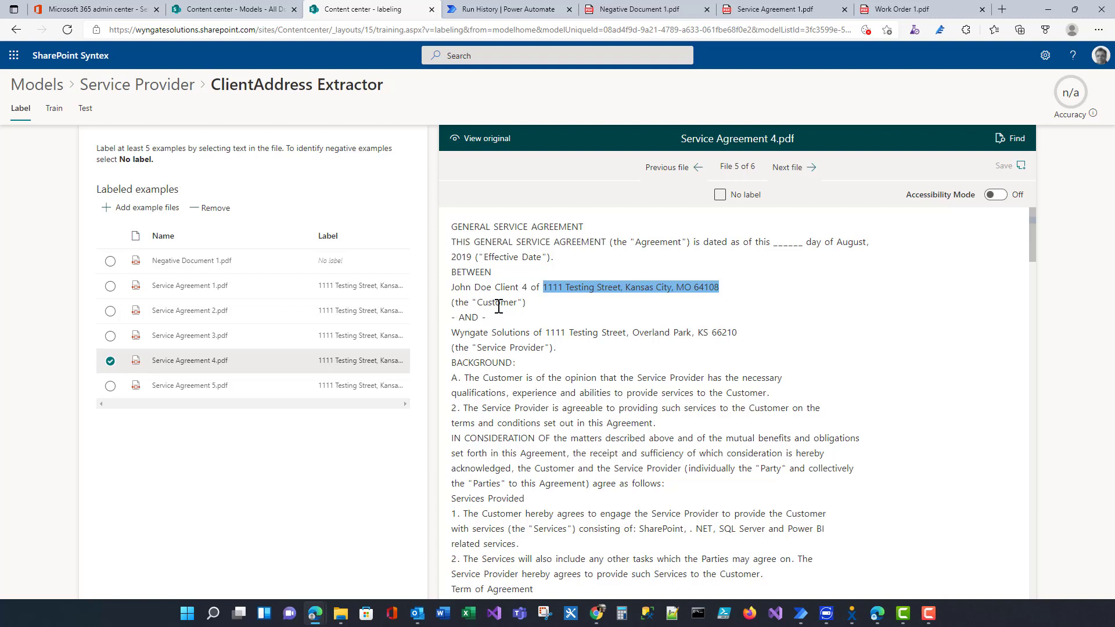
- On the Train page, add and save an After label explanation with the phrase list (the "Customer")
left_click(56, 109)
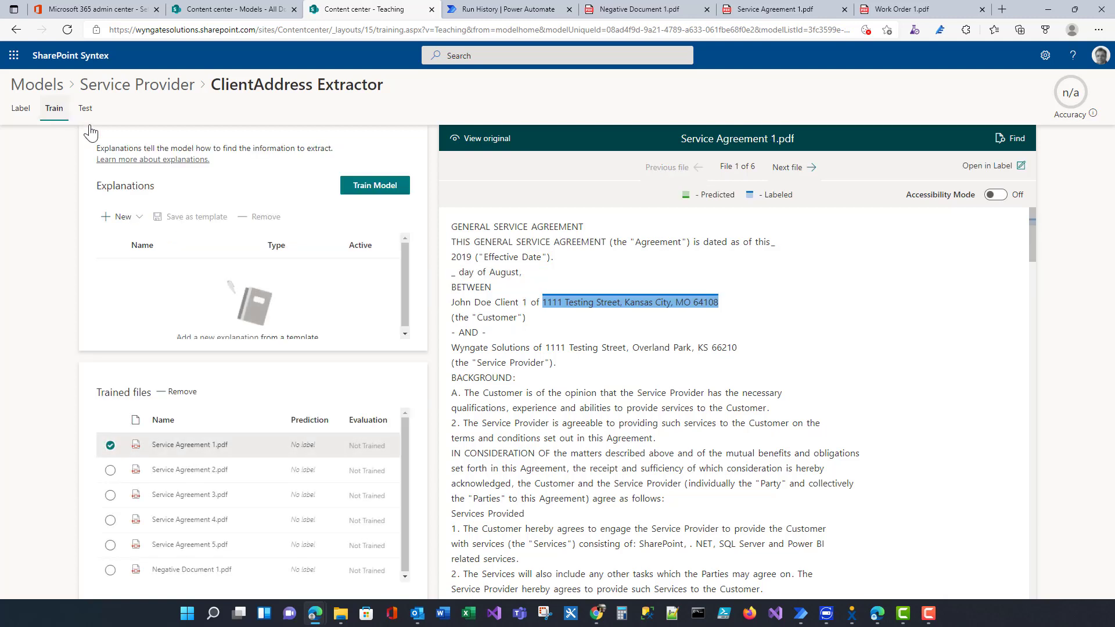
left_click(378, 187)
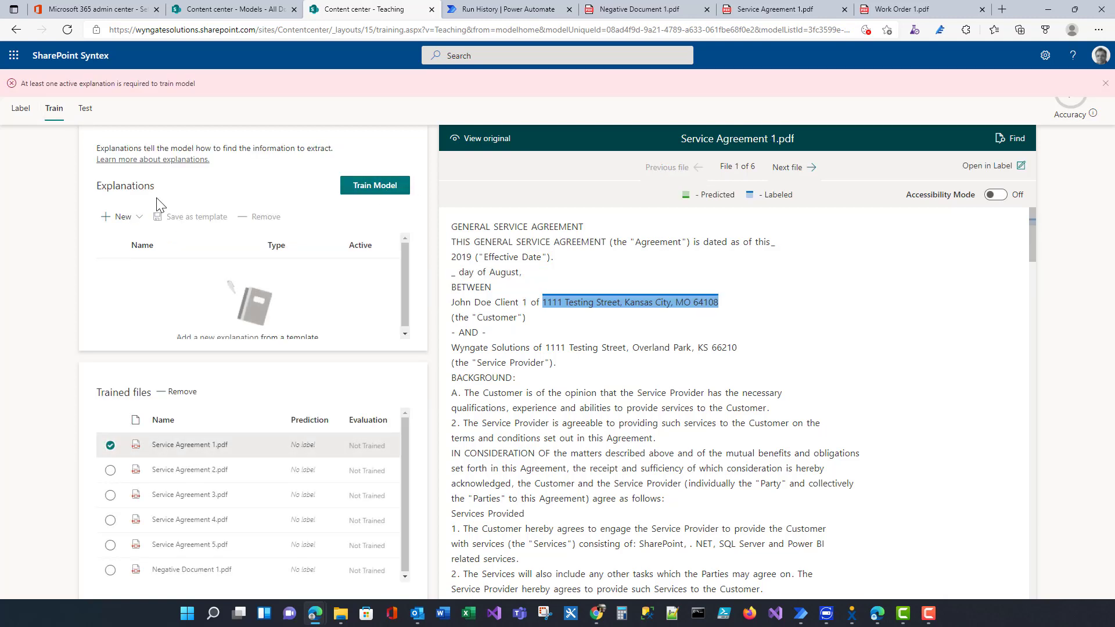
left_click(124, 218)
left_click(134, 253)
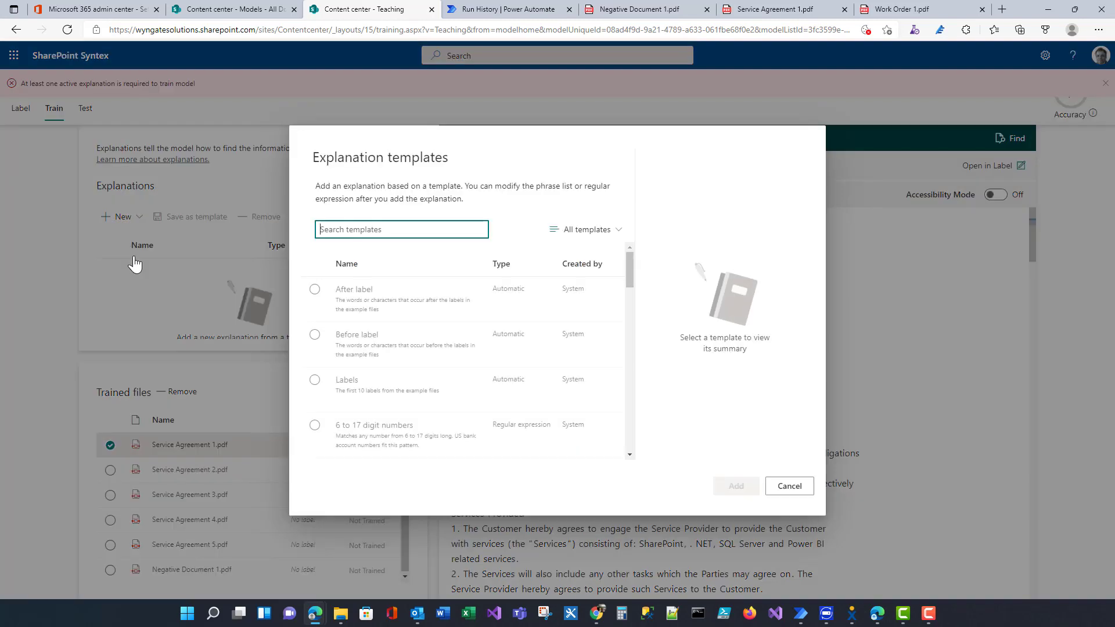
left_click(314, 289)
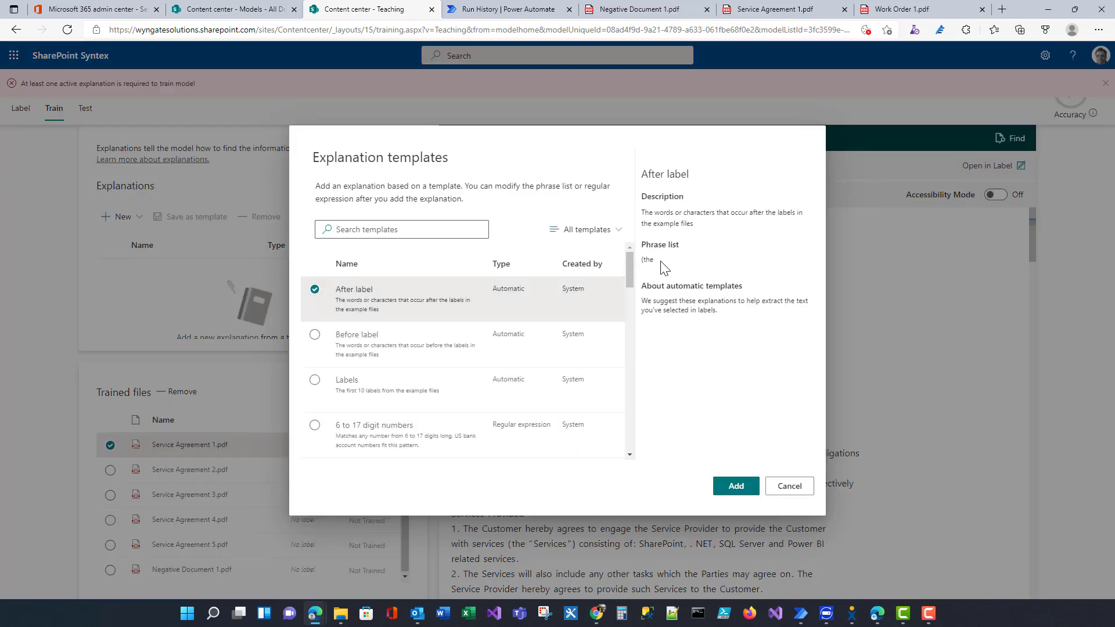
left_click(736, 487)
left_click(137, 361)
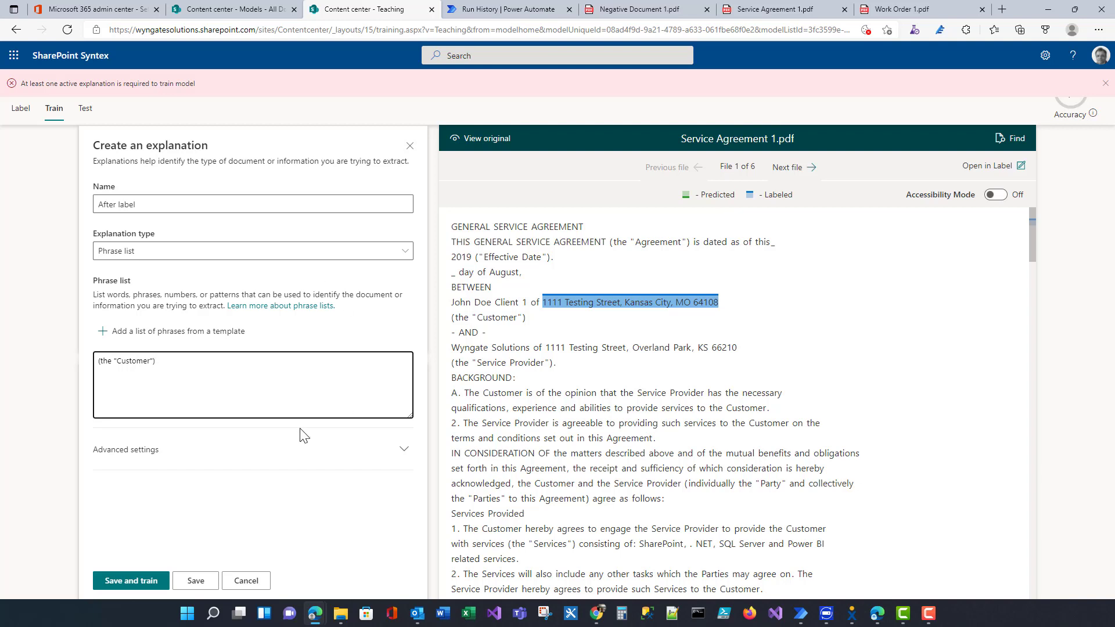
left_click(197, 581)
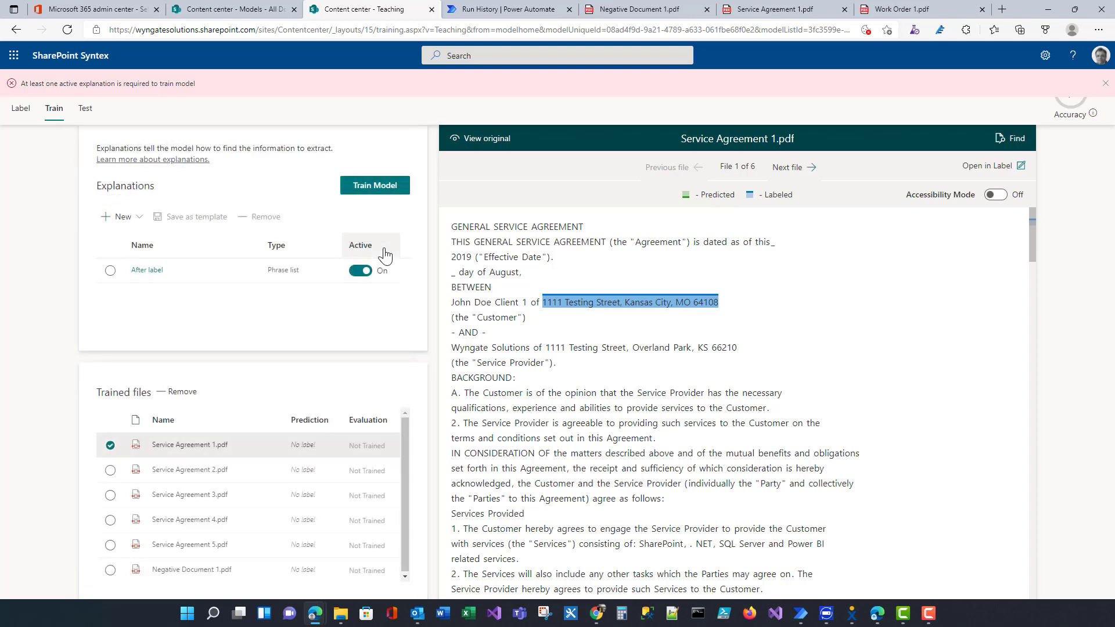
- Add and save a Before label explanation whose phrases keep only 'of', with leading numbers removed
left_click(119, 217)
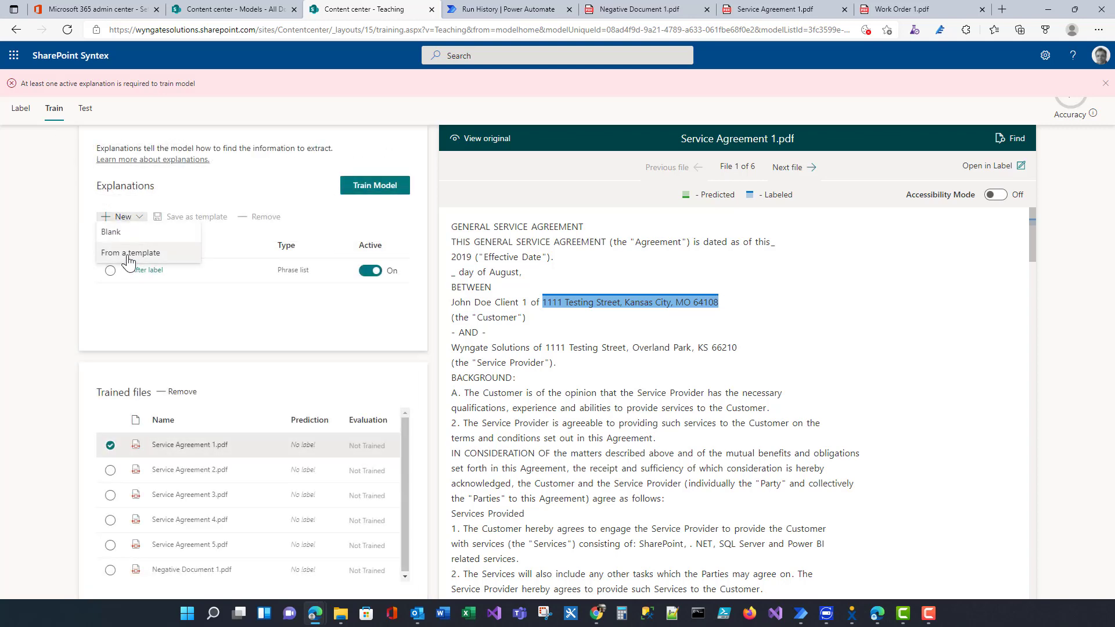
left_click(129, 253)
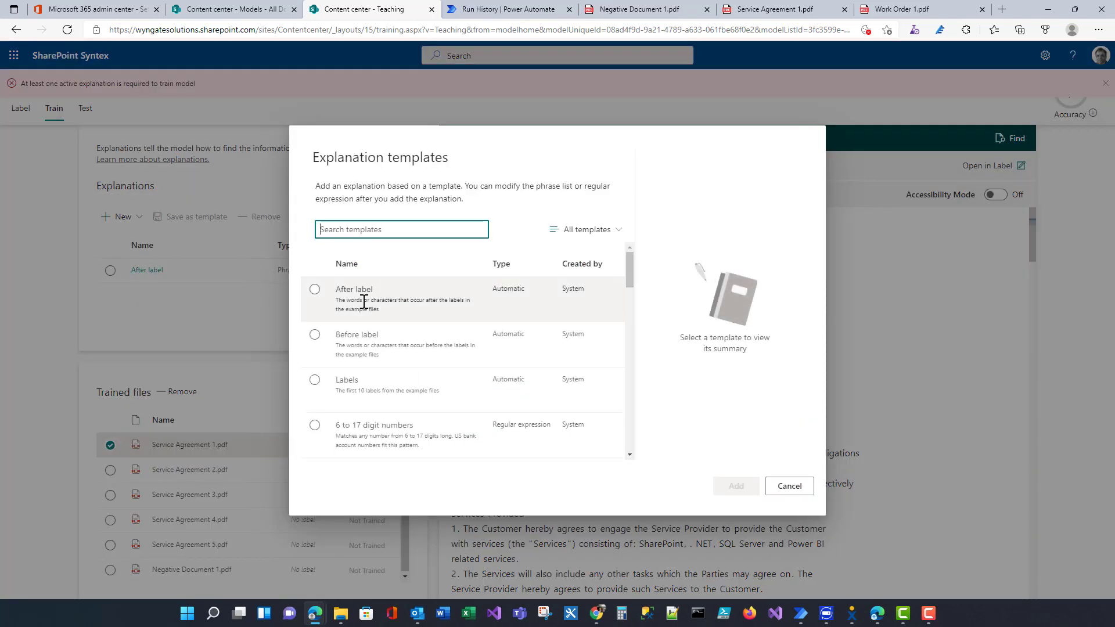
left_click(316, 340)
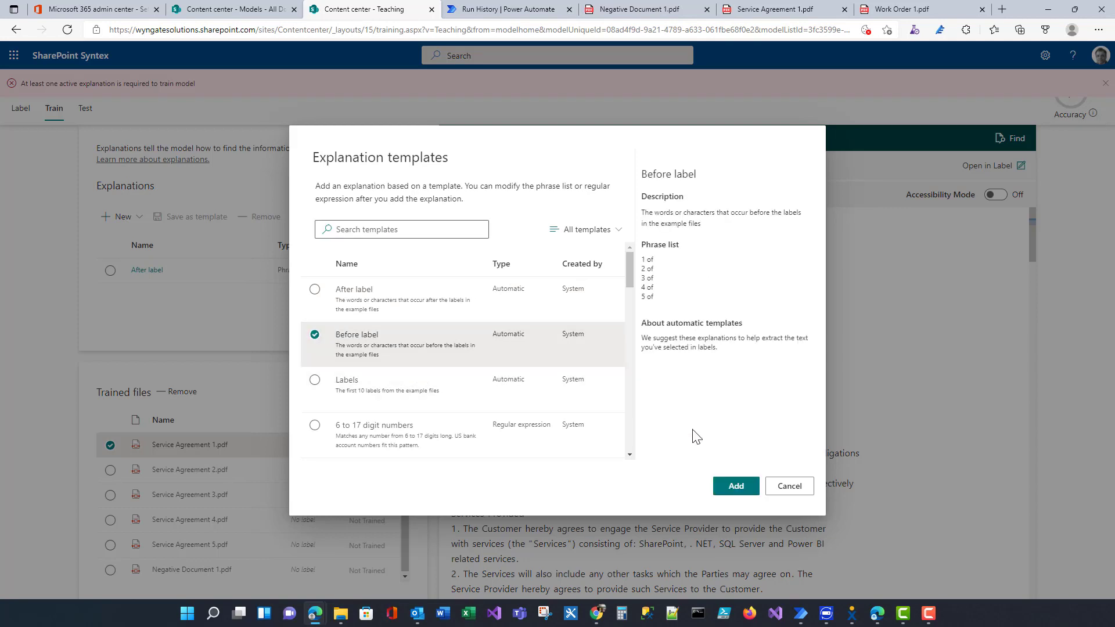
left_click(735, 487)
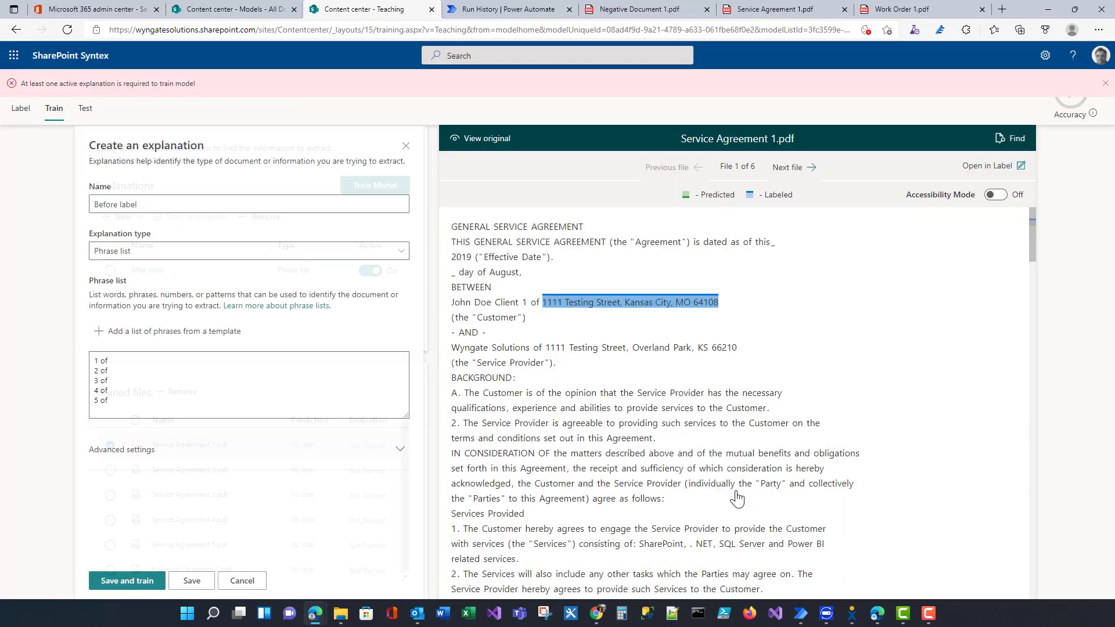
left_click(107, 363)
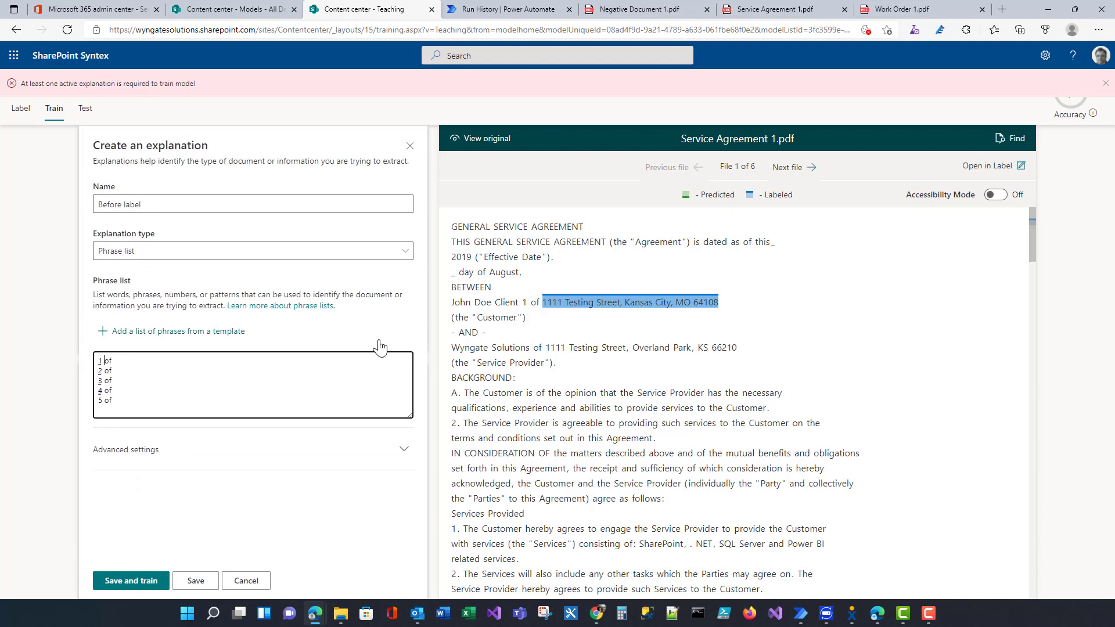
key("BackSpace")
key("BackSpace")
key("BackSpace")
key("Down")
key("BackSpace")
key("BackSpace")
left_click(198, 582)
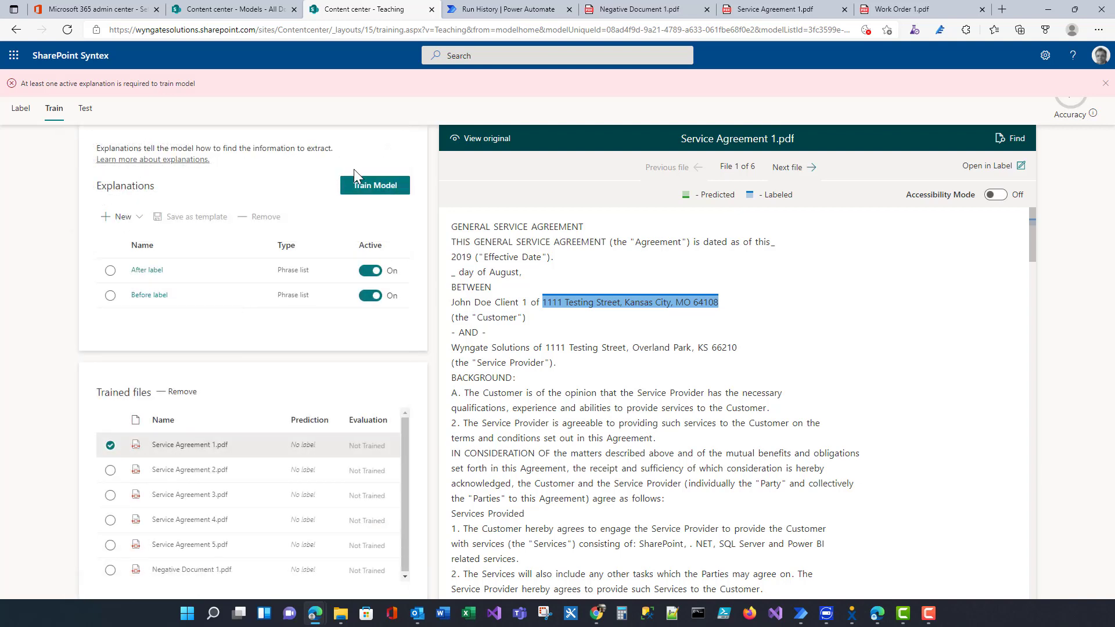
- Train the ClientAddress extractor to 100 accuracy on all files and exit to the model home
left_click(378, 187)
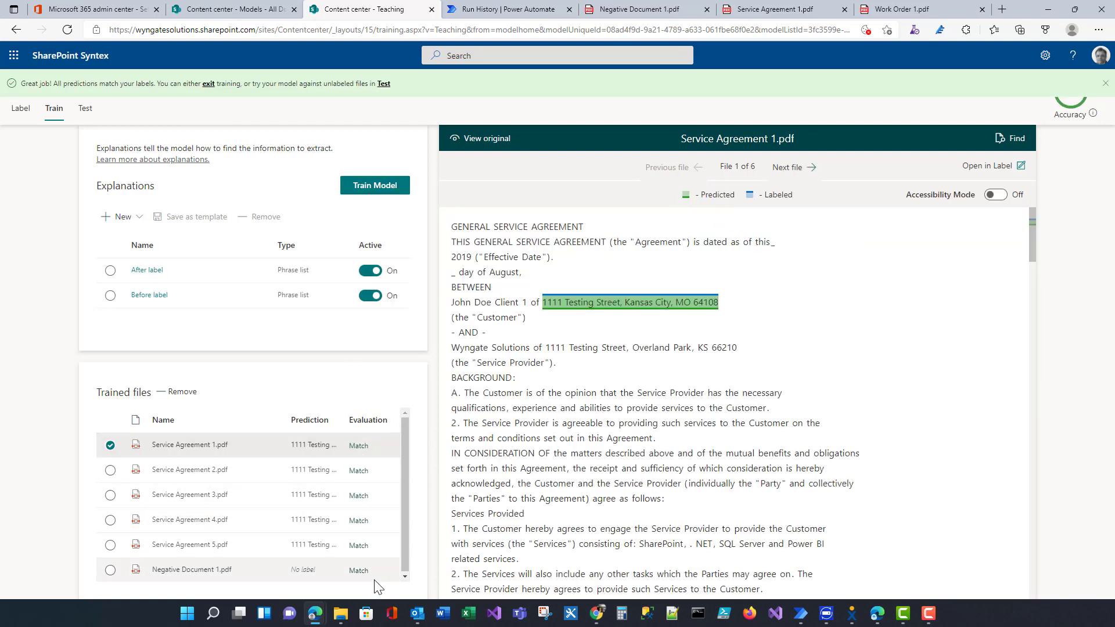
mouse_move(368, 571)
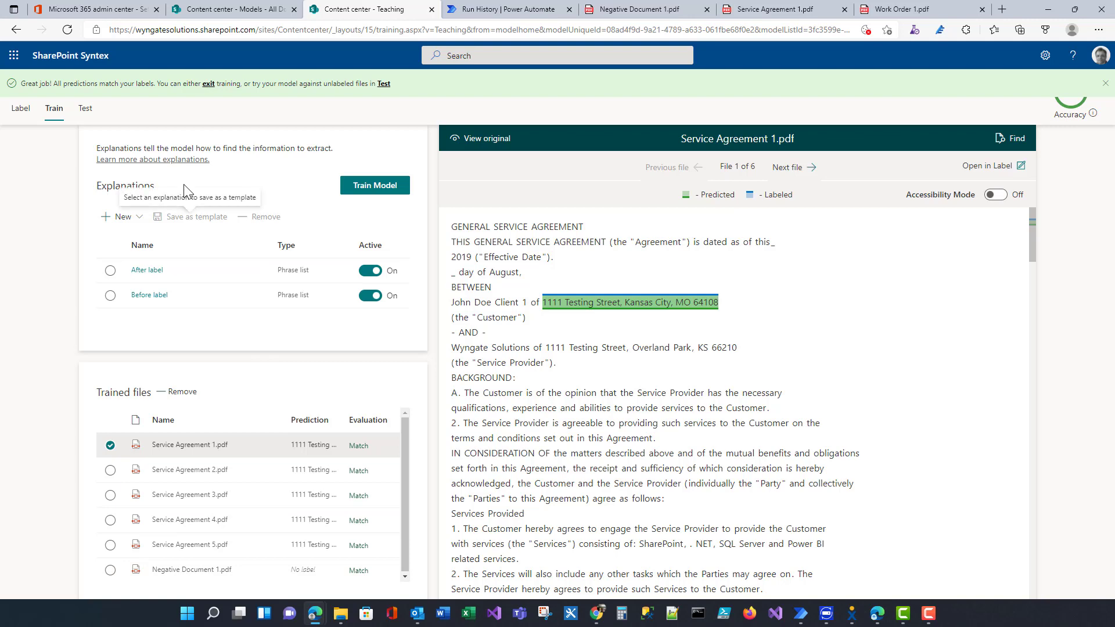
left_click(86, 109)
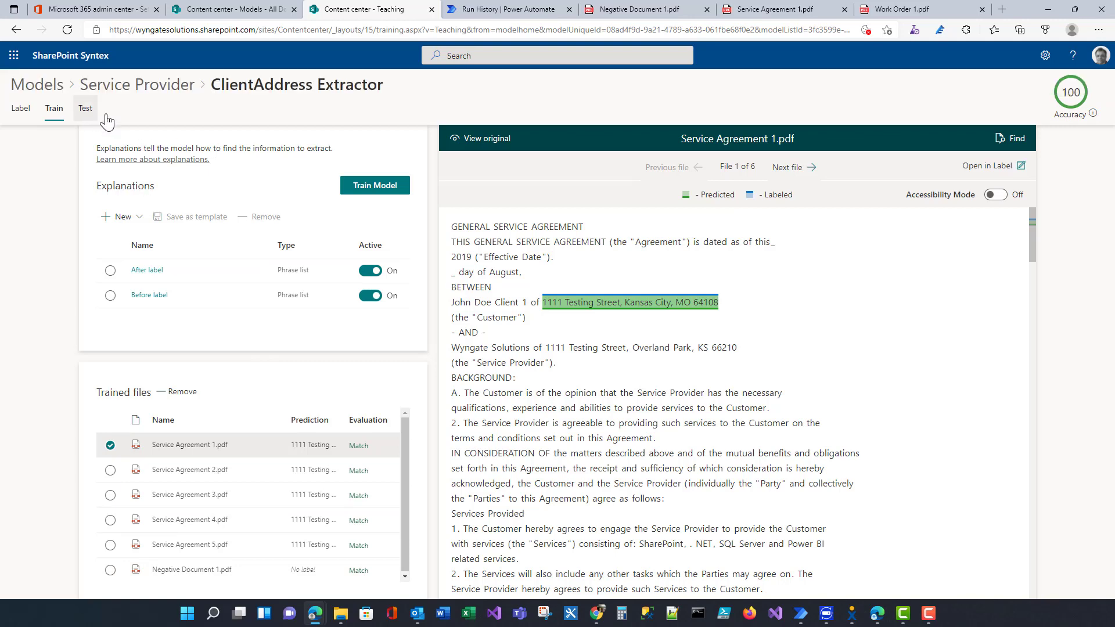
left_click(373, 186)
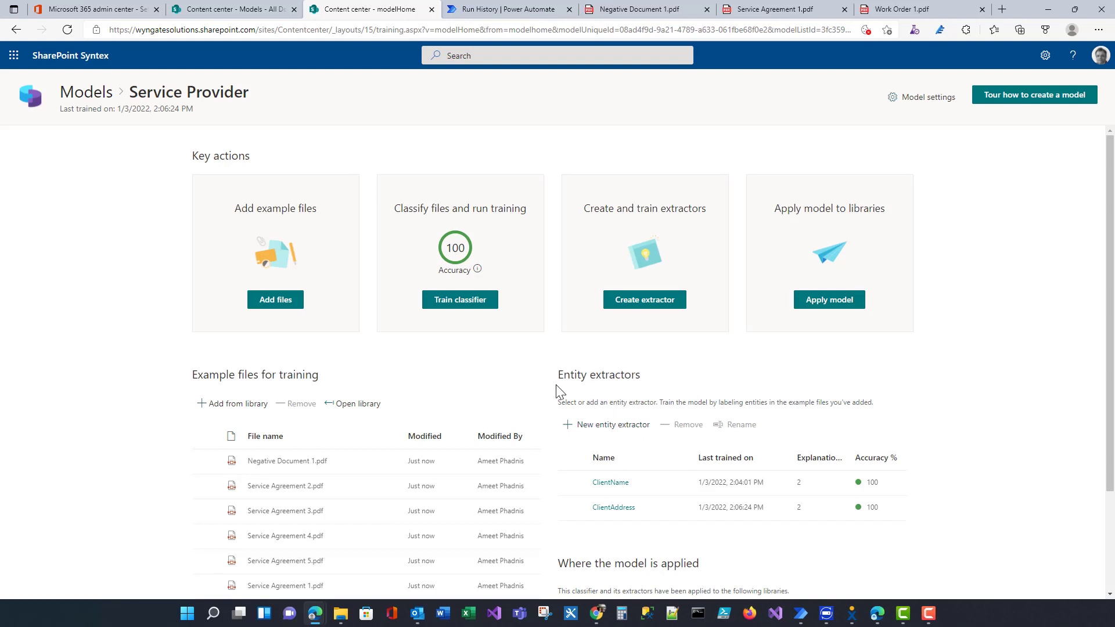
- Move the Contracts Management site contents page into the model's browser window as a tab
scroll(670, 371, "down", 3)
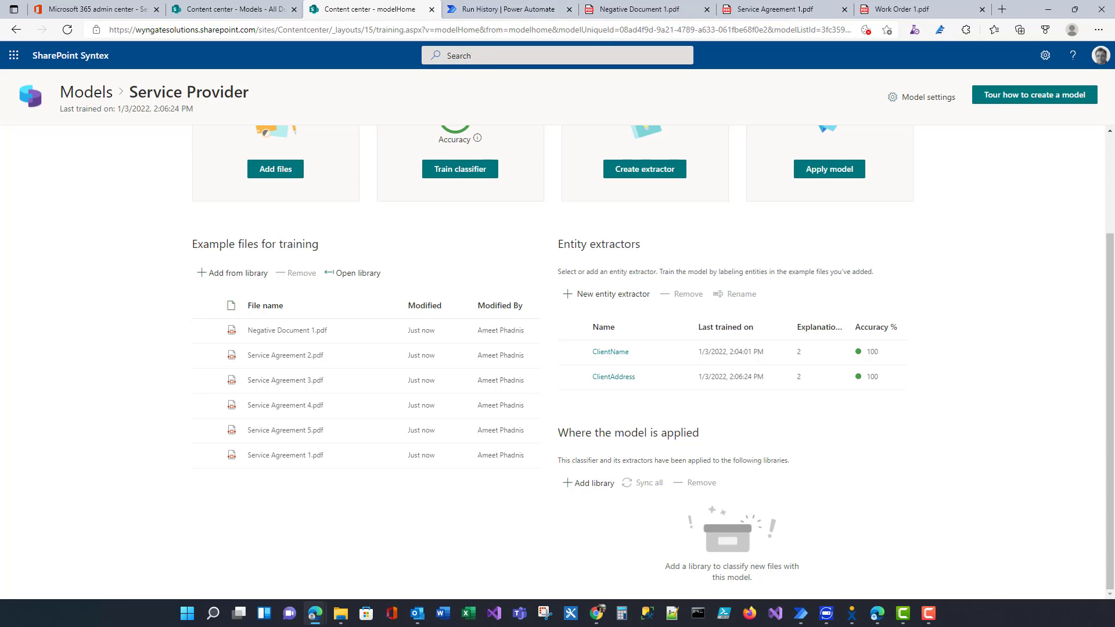
key("super+d")
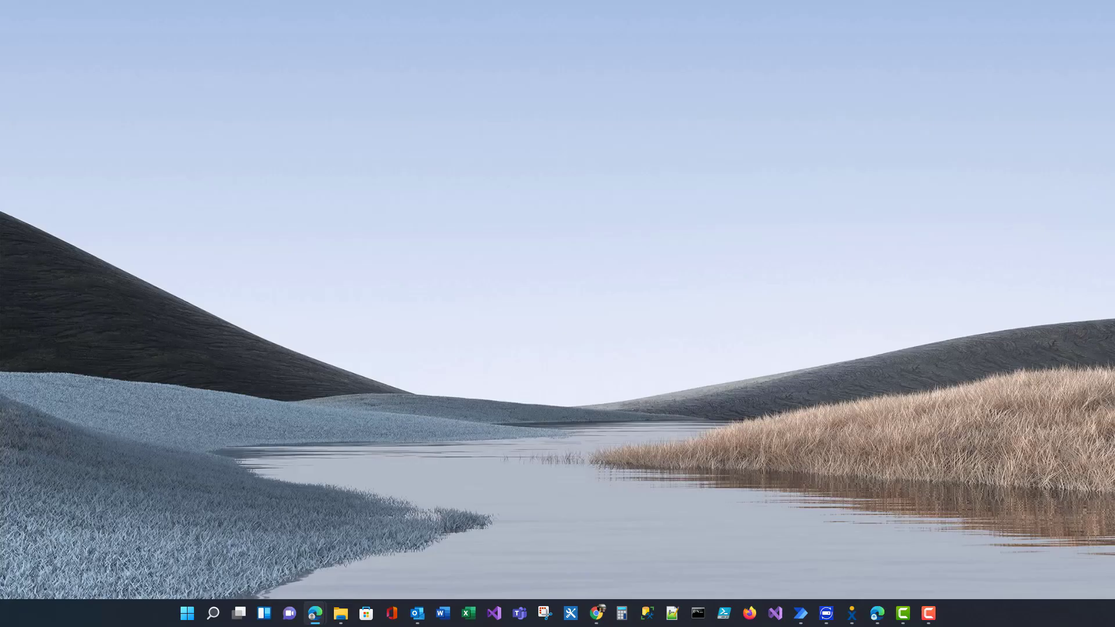
key("super+d")
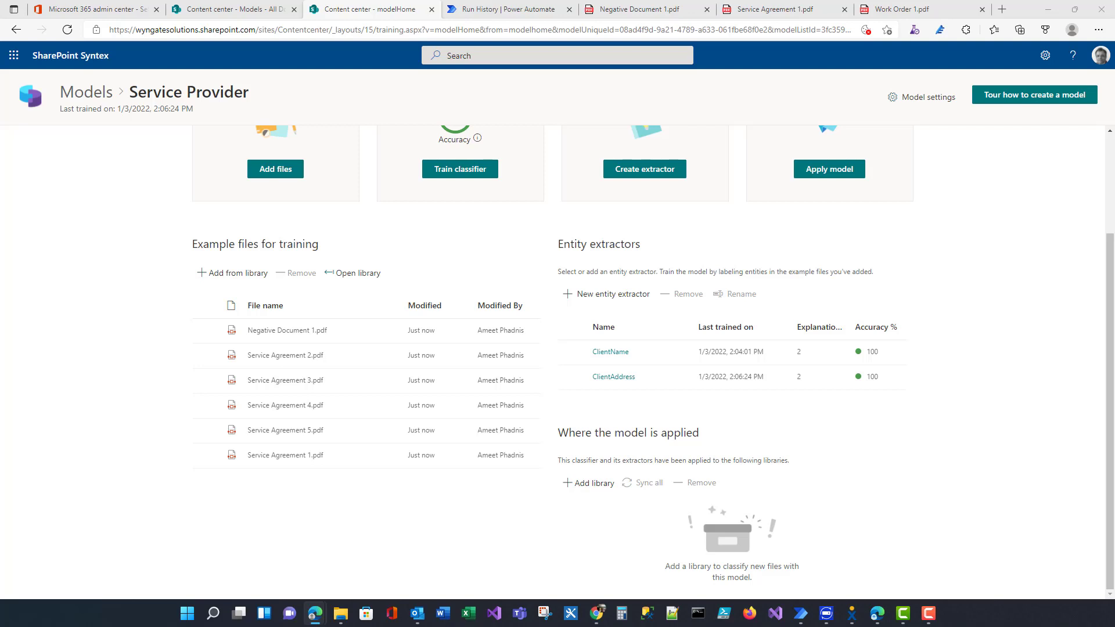
left_click_drag(918, 289, 582, 20)
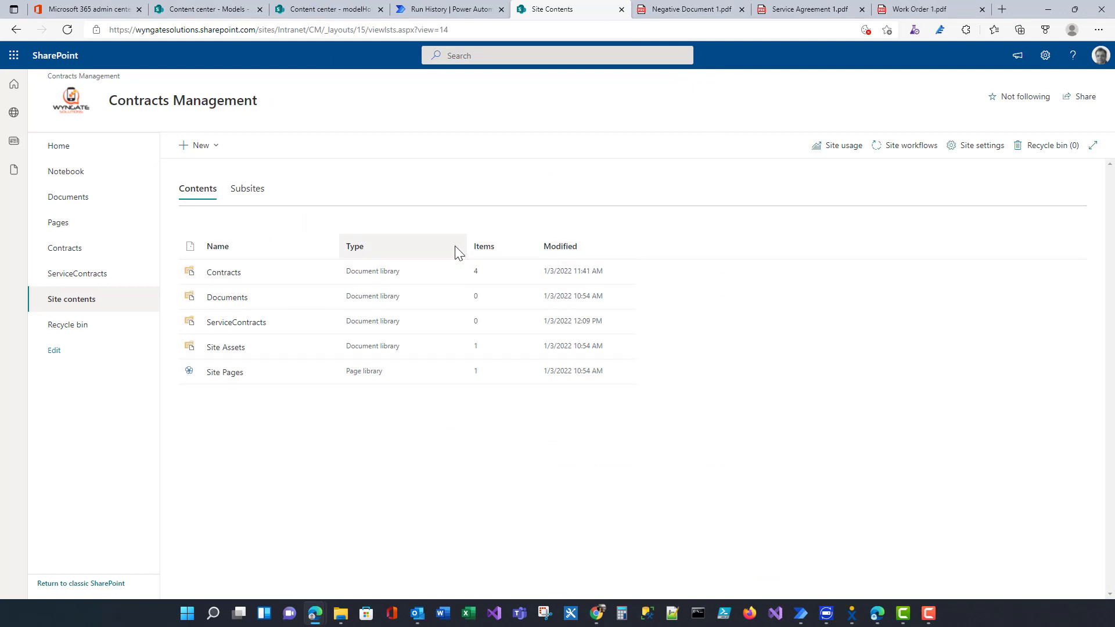
- From Site contents, create a new document library named 'Service Agreements'
left_click(78, 306)
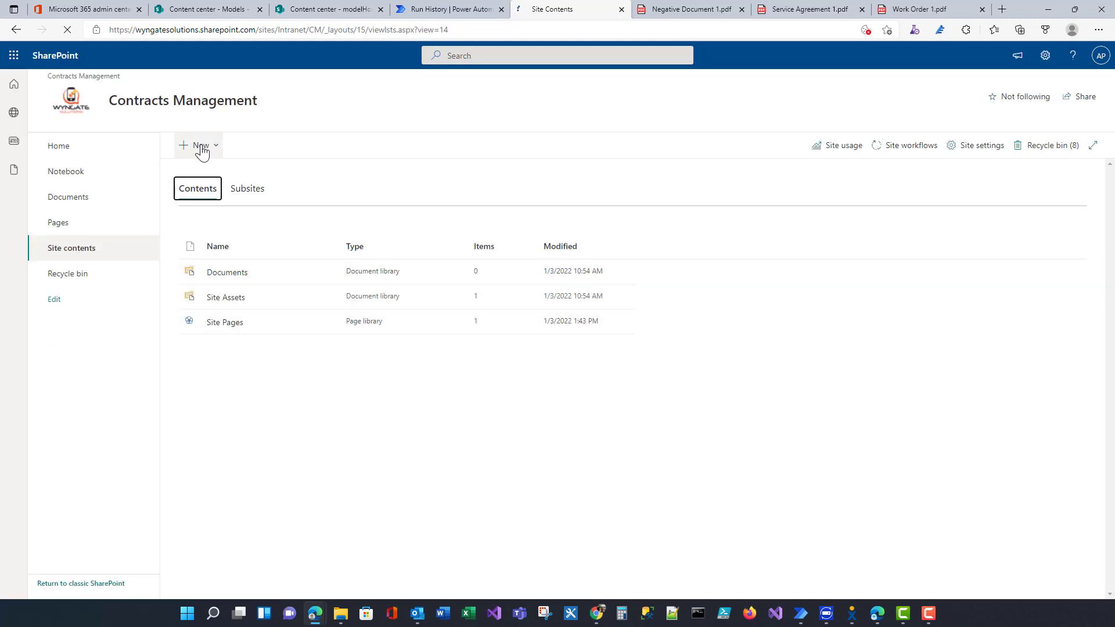
left_click(201, 147)
left_click(207, 210)
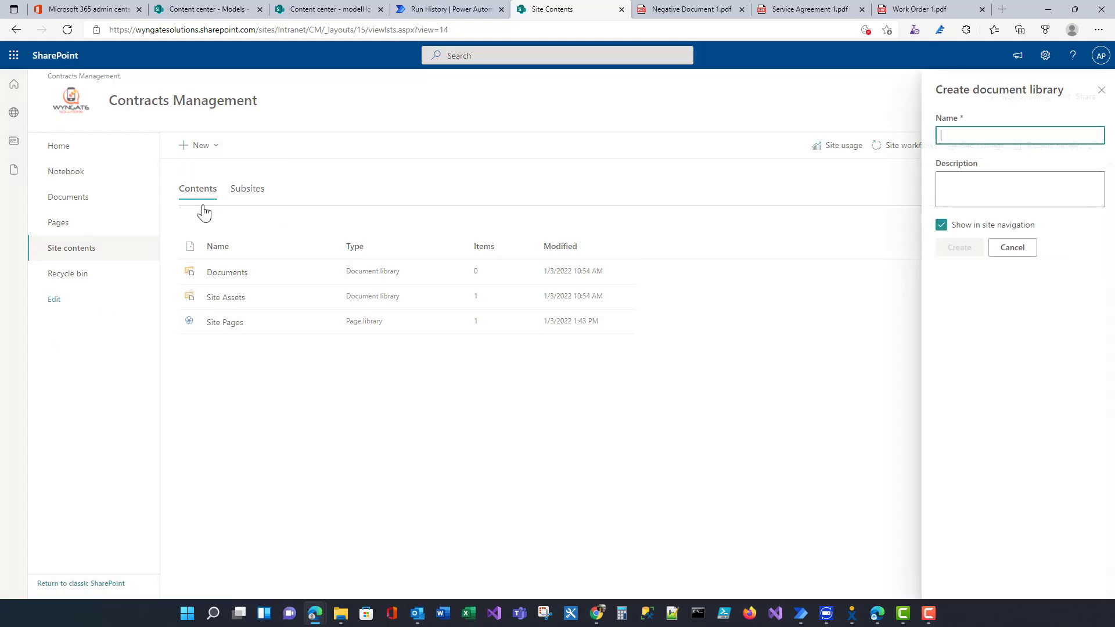
left_click(962, 134)
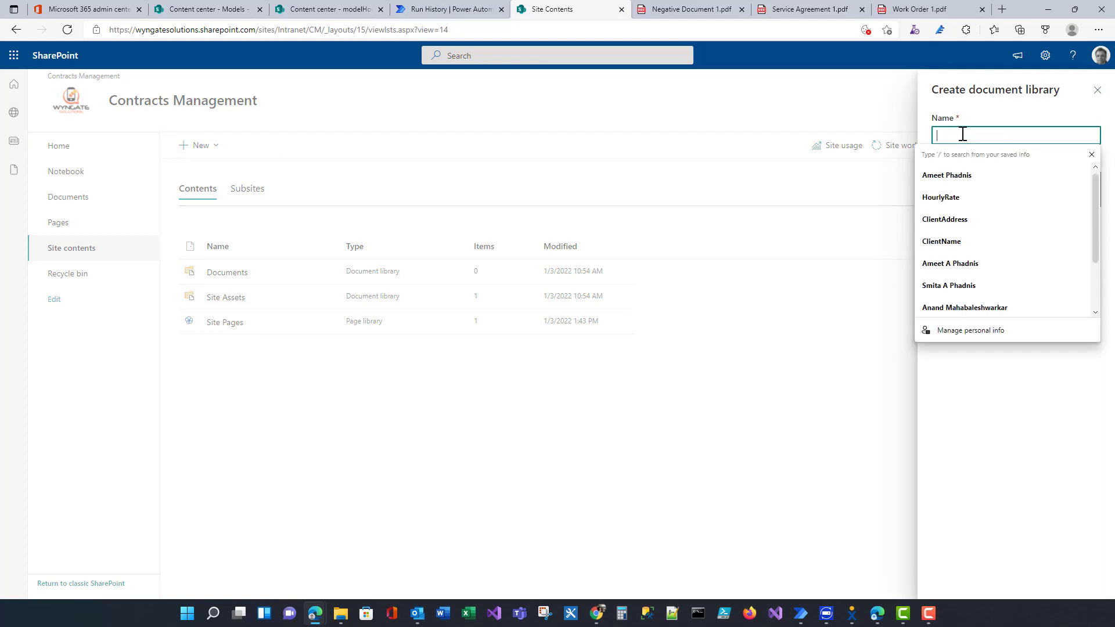
type("Service")
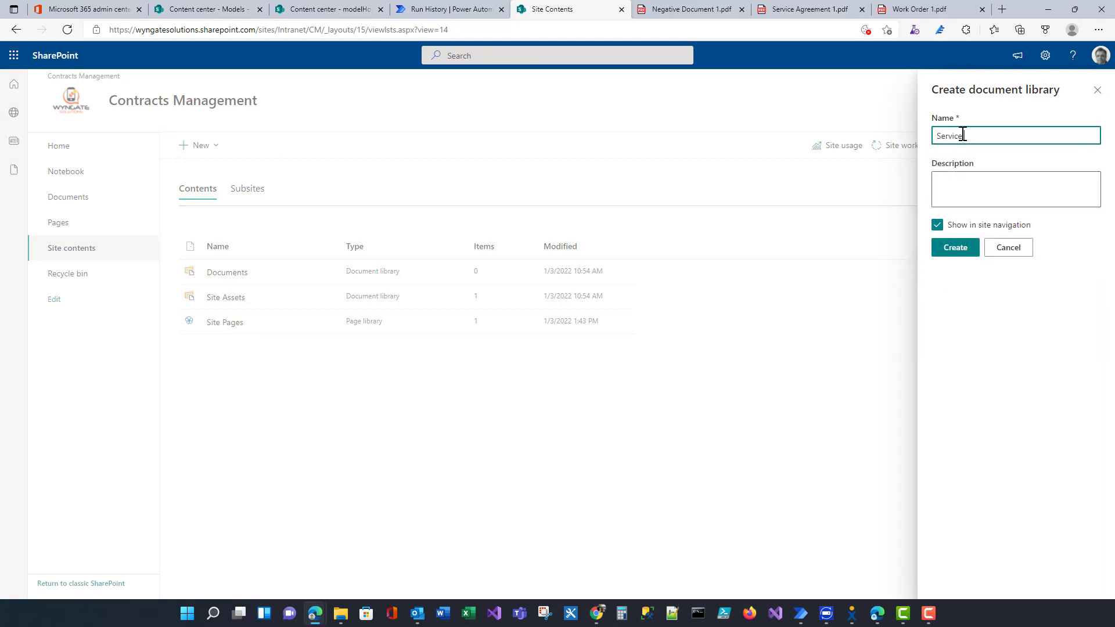
type(" Agreements")
left_click(955, 249)
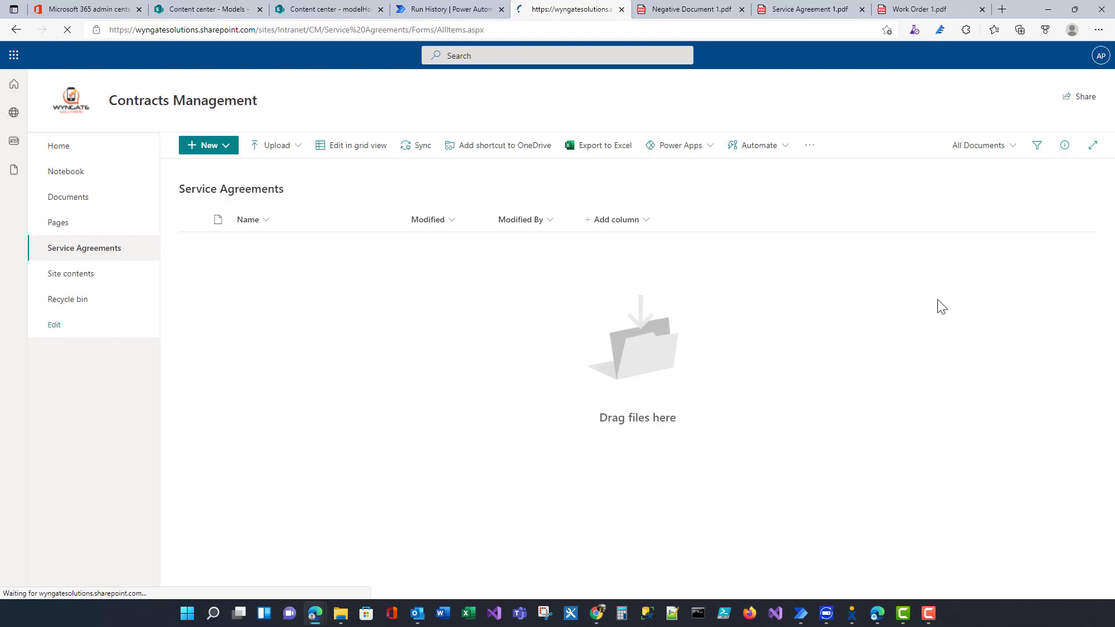
- Apply the Service Provider model to the Contracts Management site's Service Agreements library
left_click(329, 10)
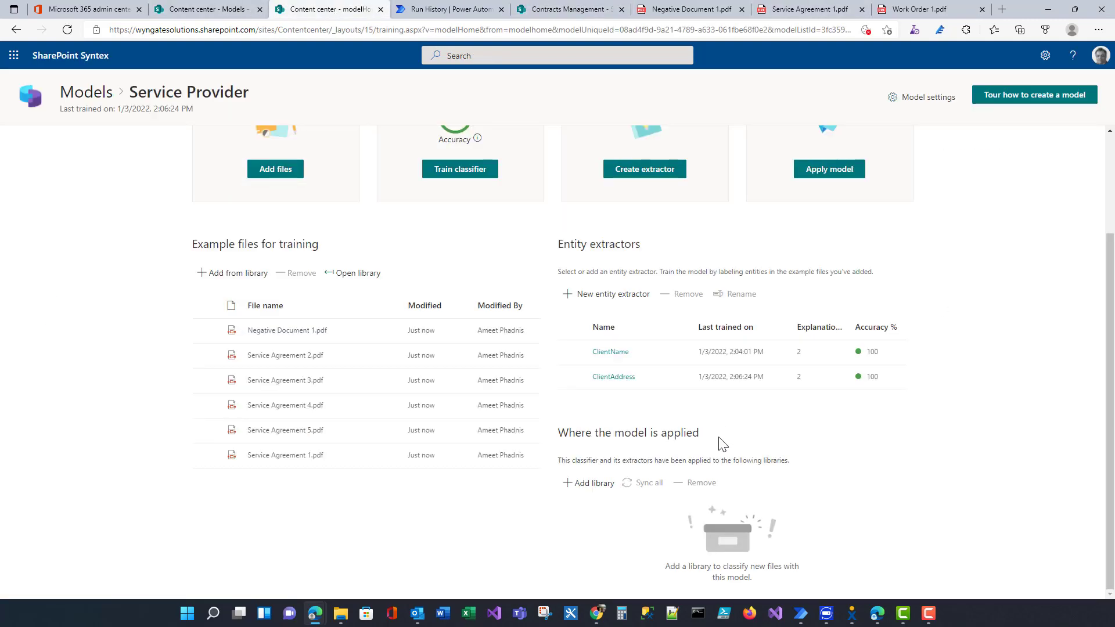
left_click(566, 10)
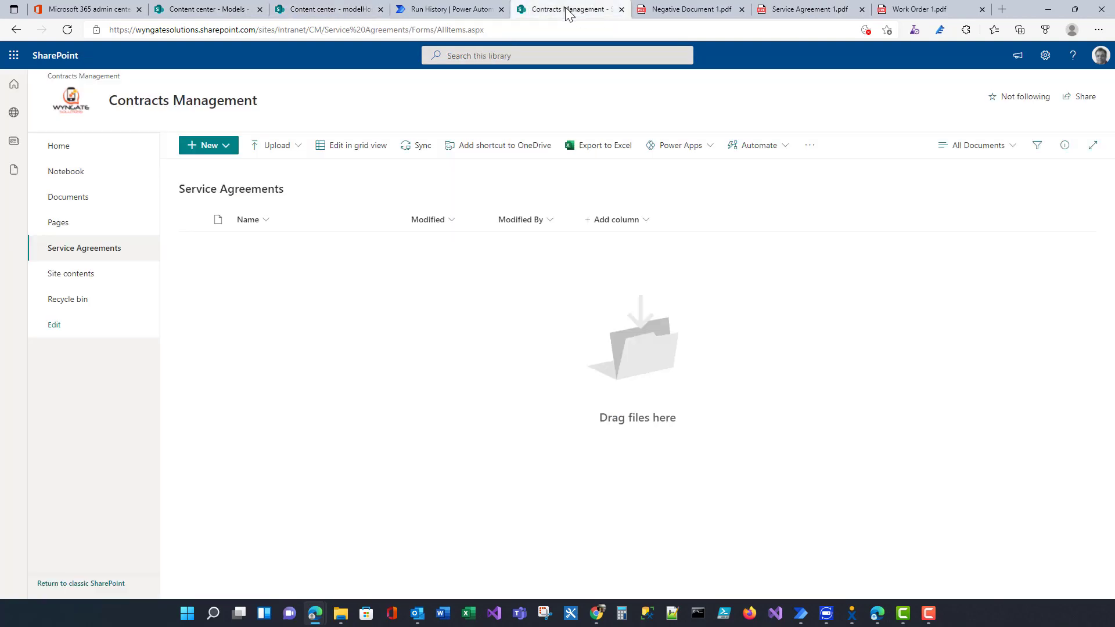
left_click(319, 10)
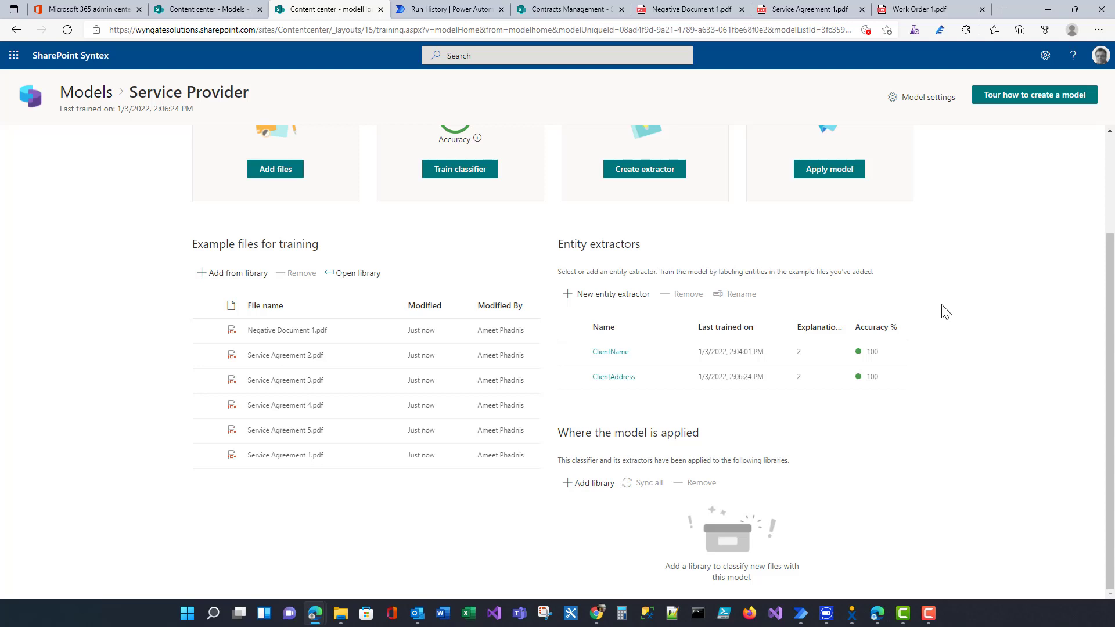
left_click(840, 180)
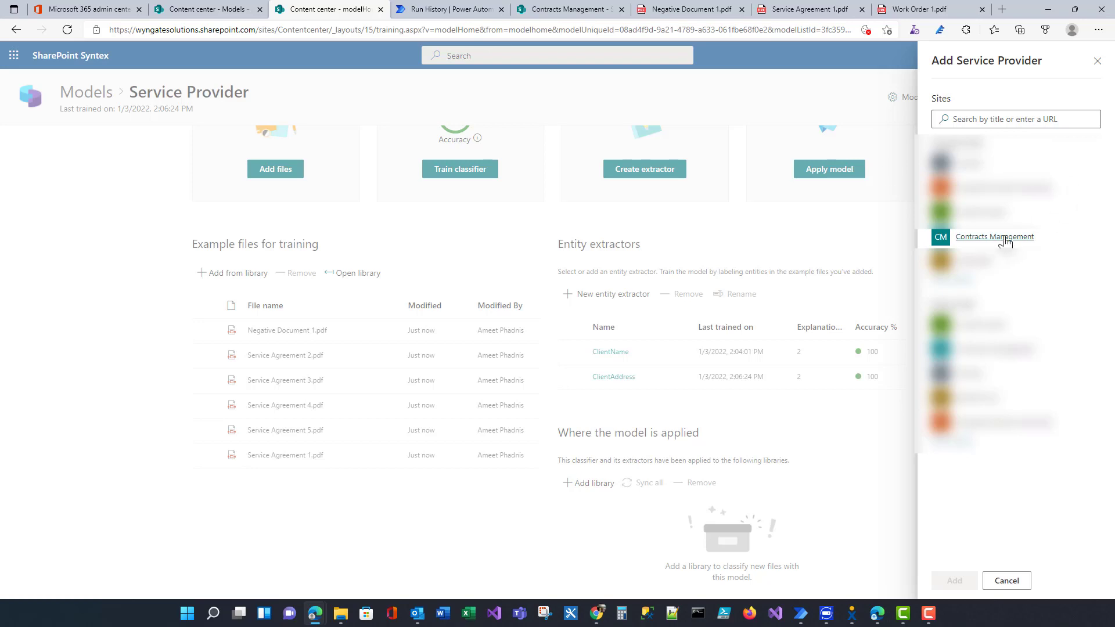
left_click(1005, 238)
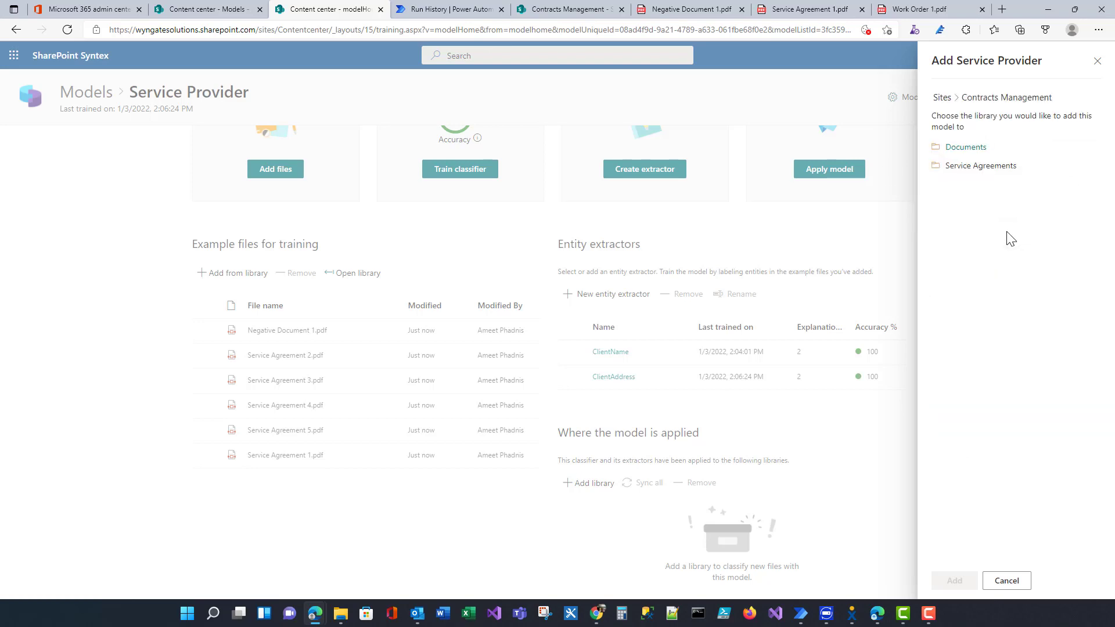
left_click(985, 168)
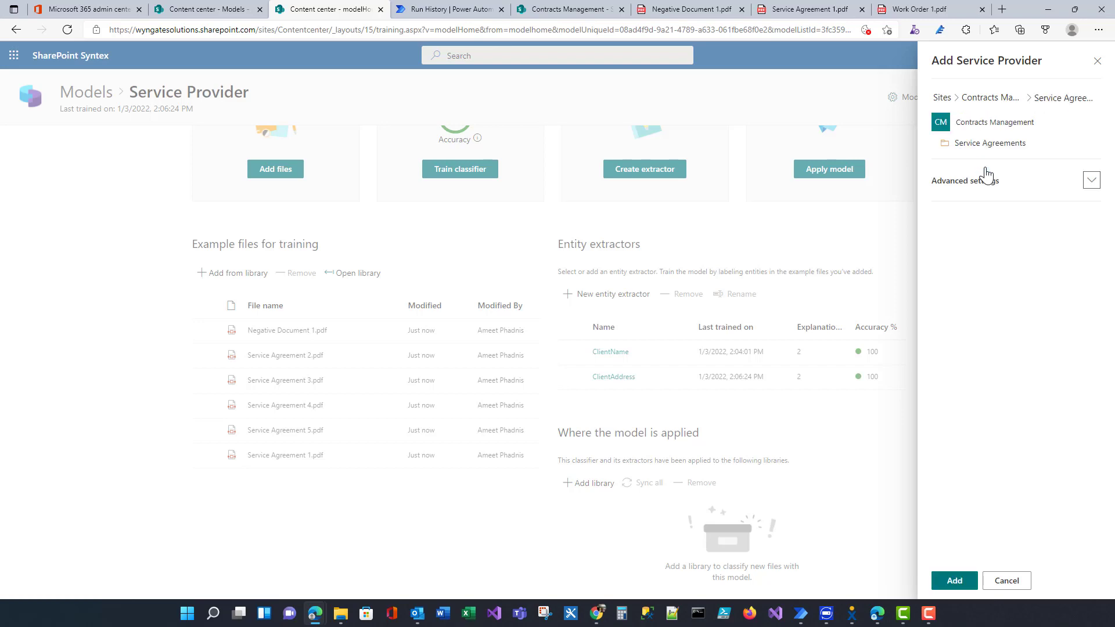
left_click(955, 583)
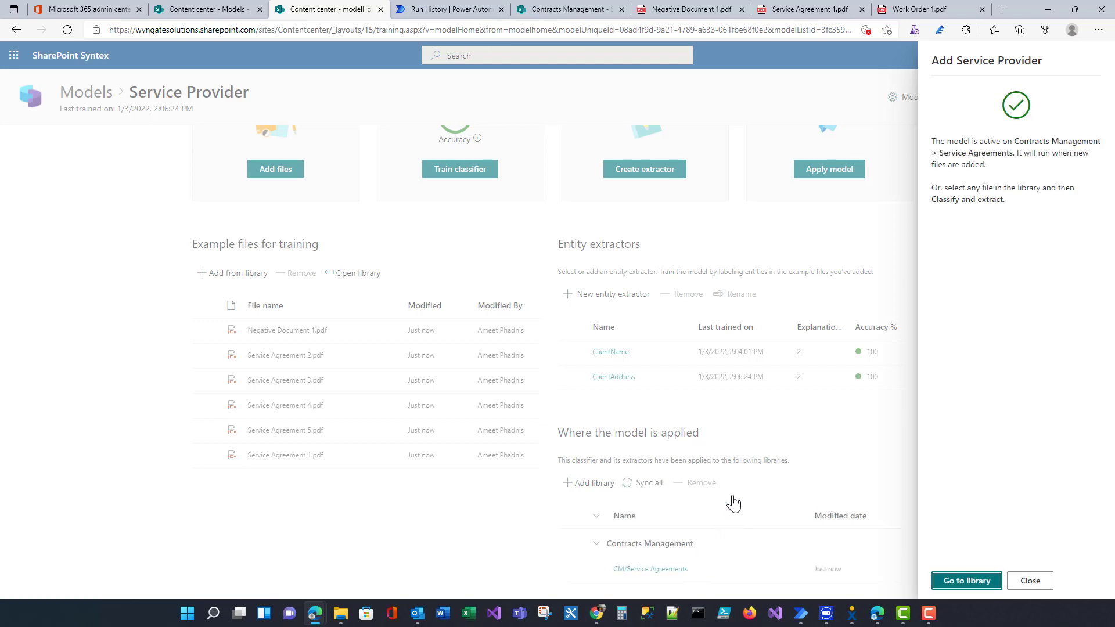
left_click(1030, 580)
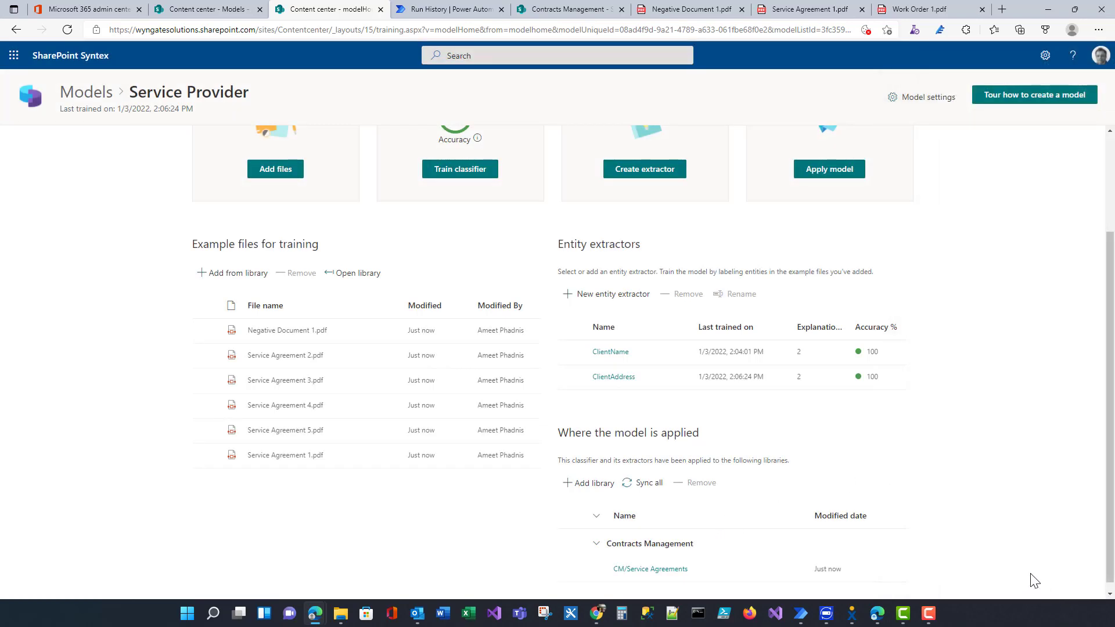
- Sync the model, reload the Service Agreements library and switch it to the Service Provider view
left_click(643, 484)
left_click(585, 10)
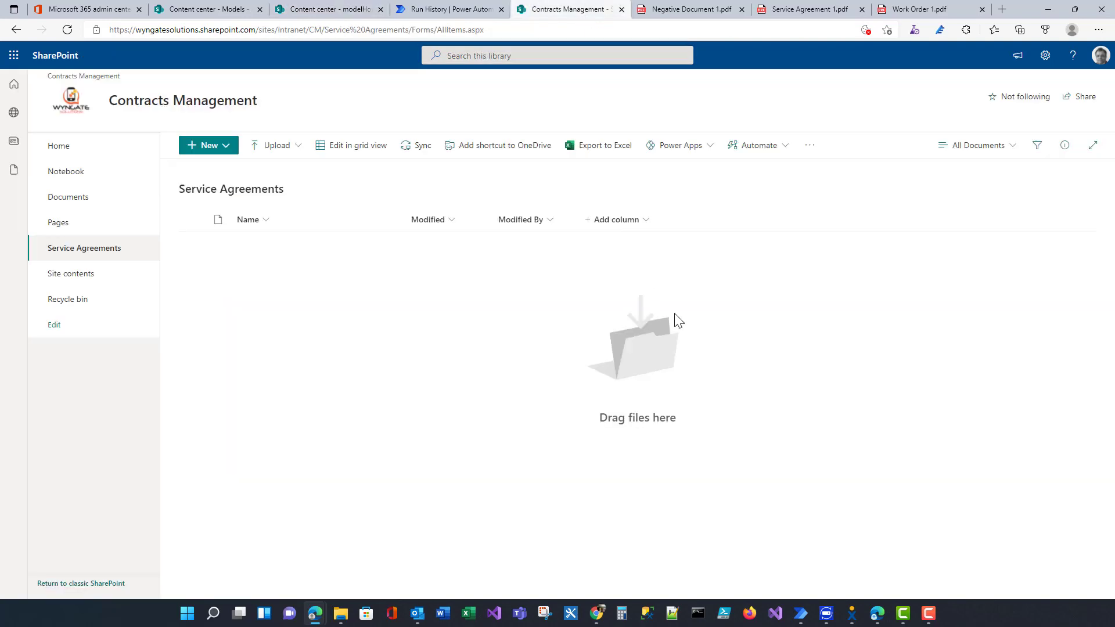
left_click(68, 29)
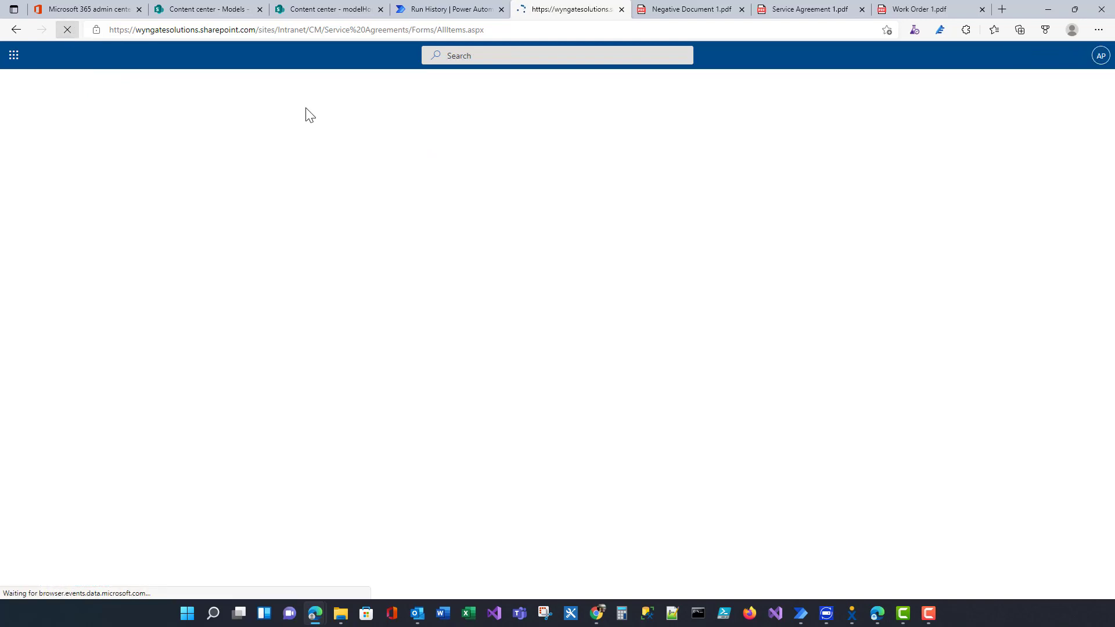
left_click(991, 150)
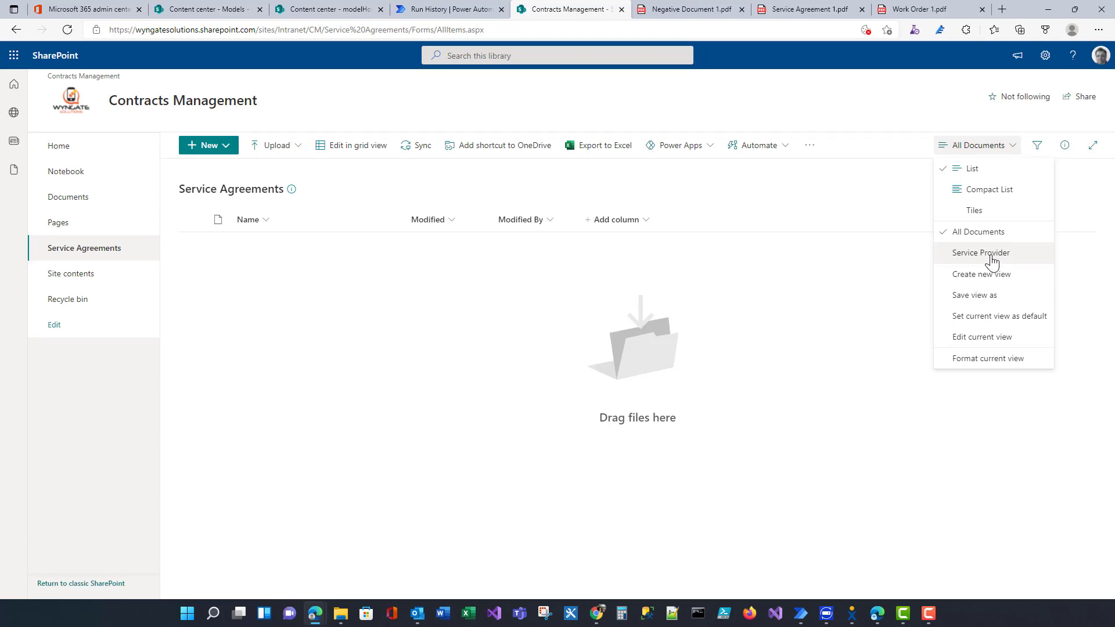
left_click(980, 254)
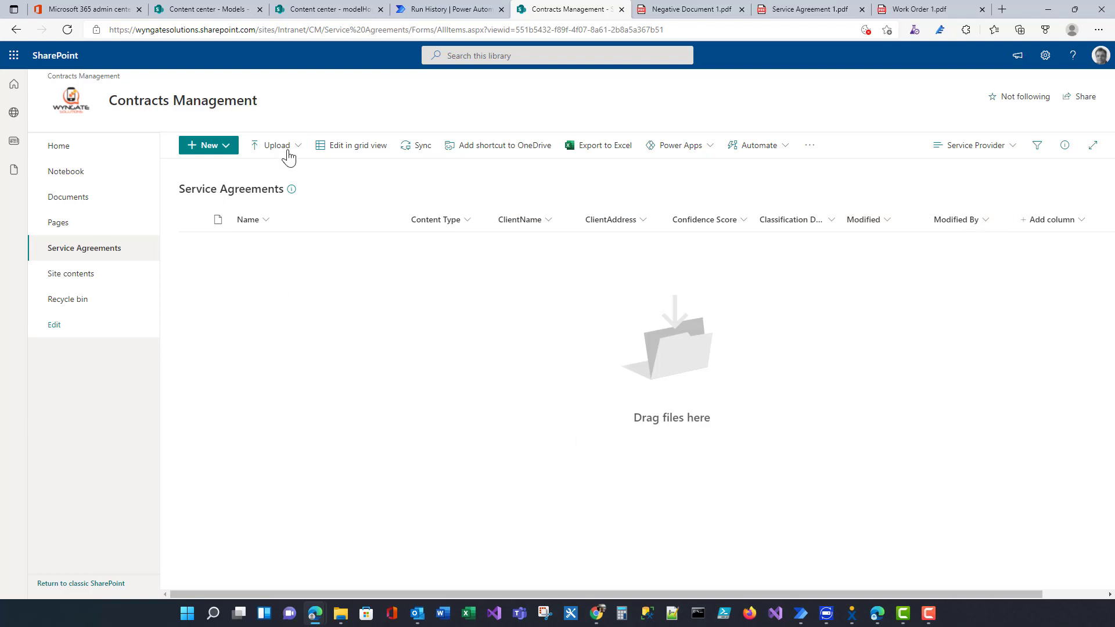
- Upload Service Agreement 1.pdf to the Service Agreements library and dismiss the notification
left_click(262, 149)
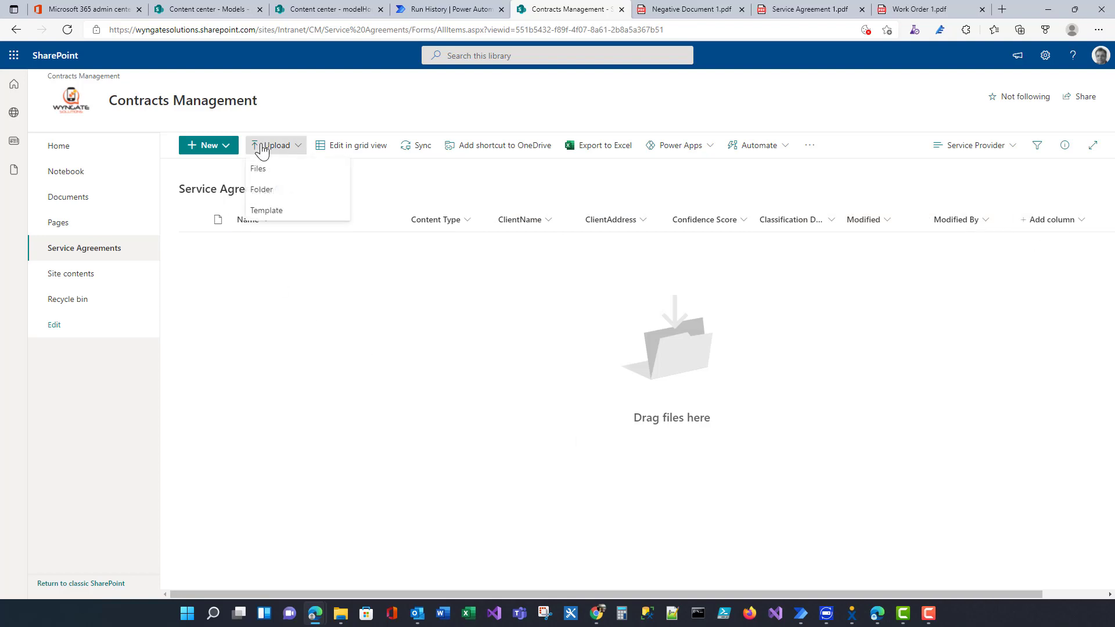
left_click(262, 170)
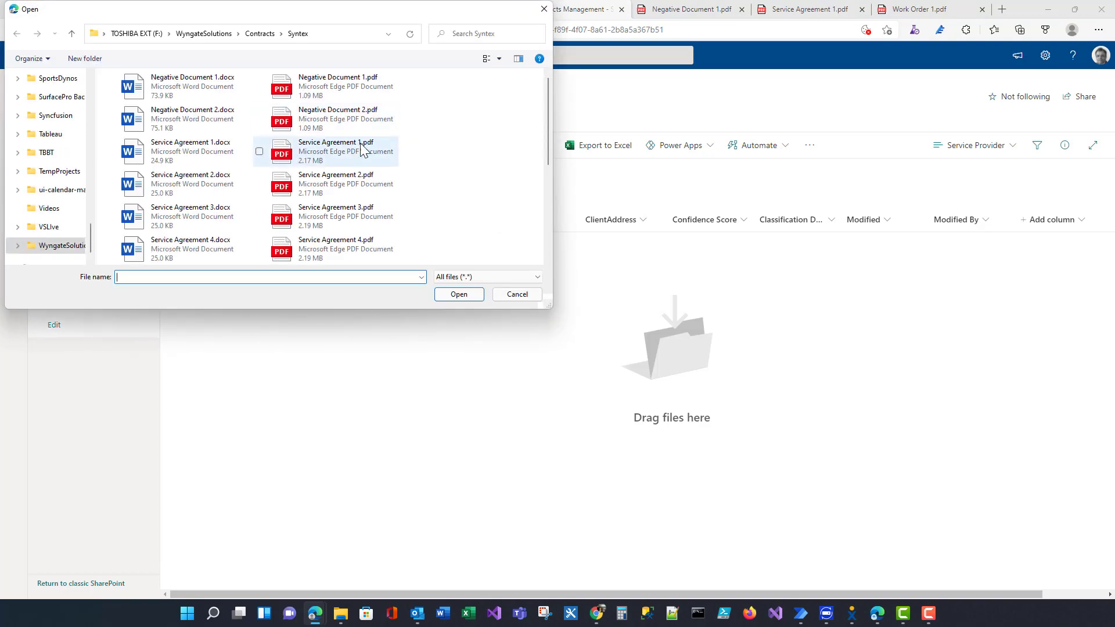
left_click(342, 150)
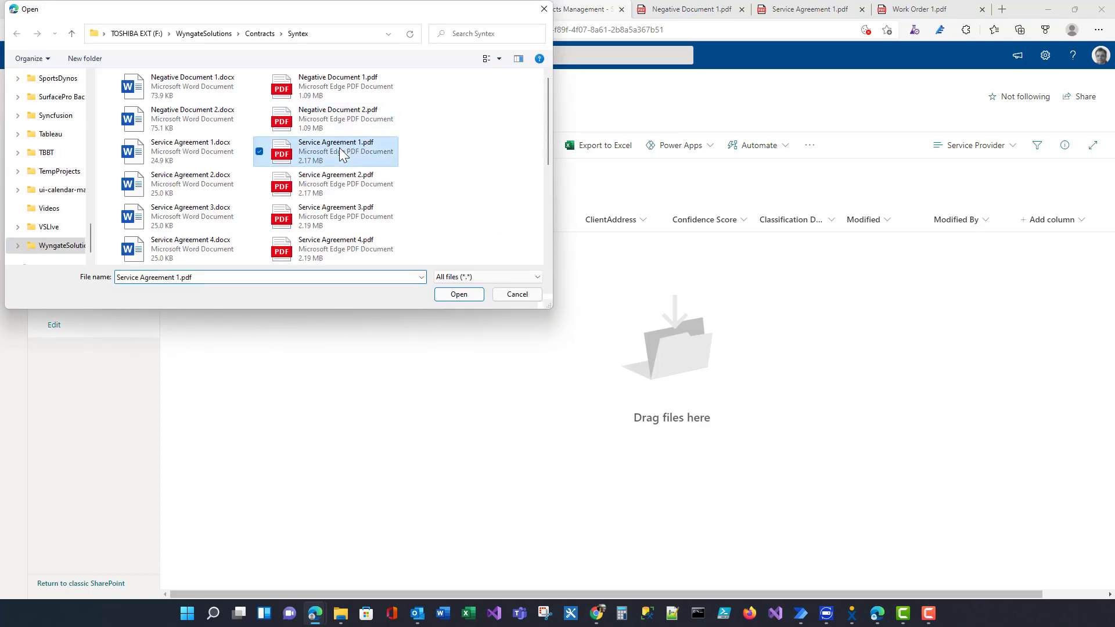
left_click(459, 295)
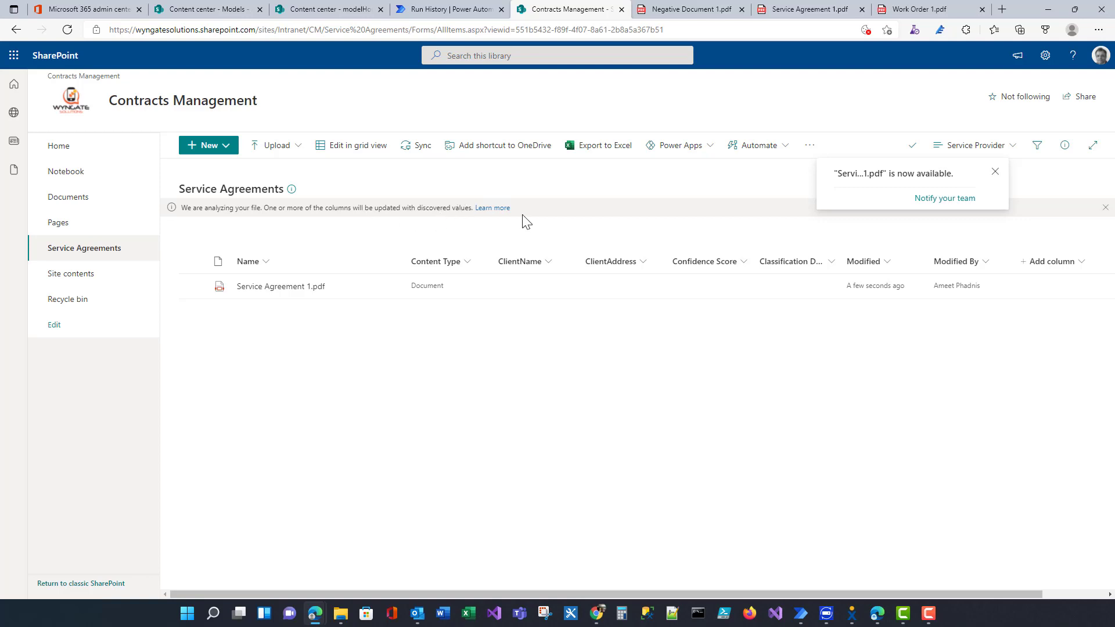
left_click(994, 173)
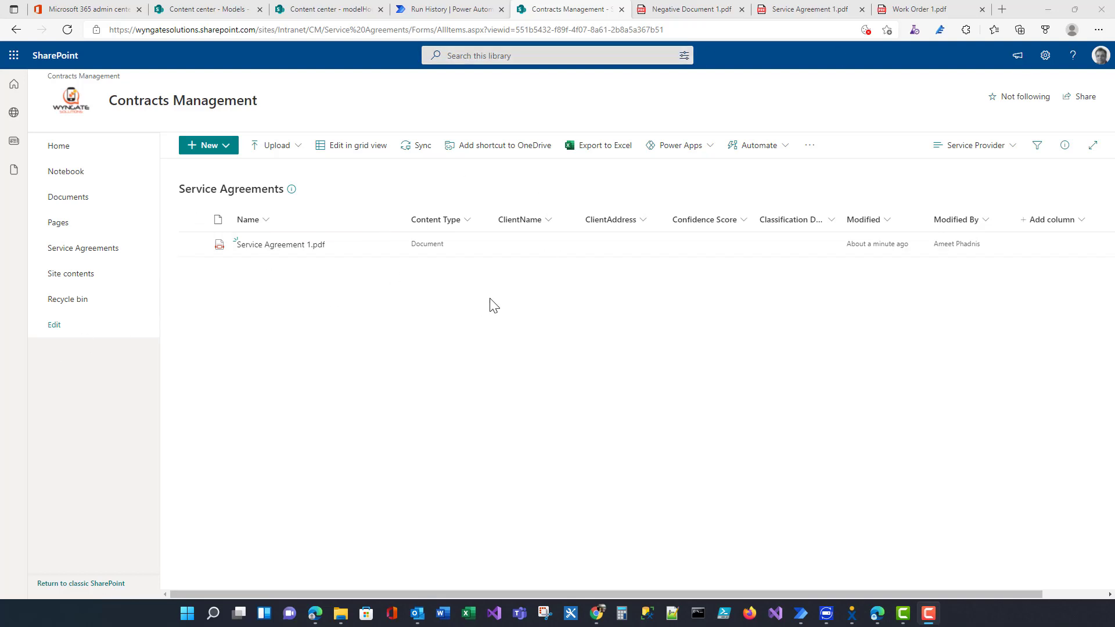
- Go back to the Models list and create a new model named 'Work Orders'
left_click(329, 13)
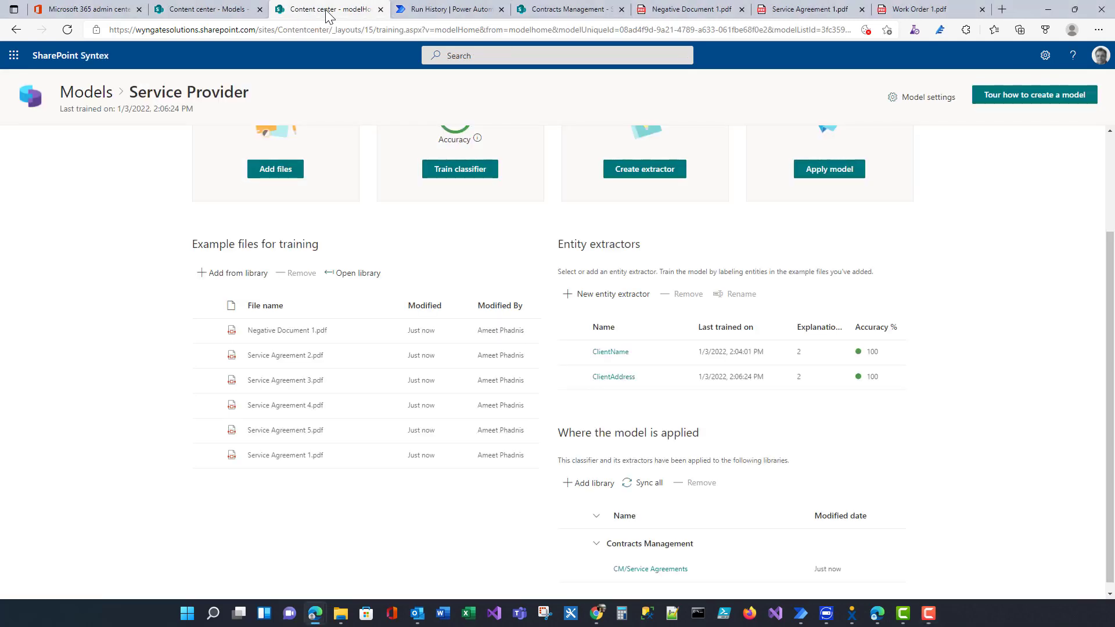
scroll(410, 317, "up", 3)
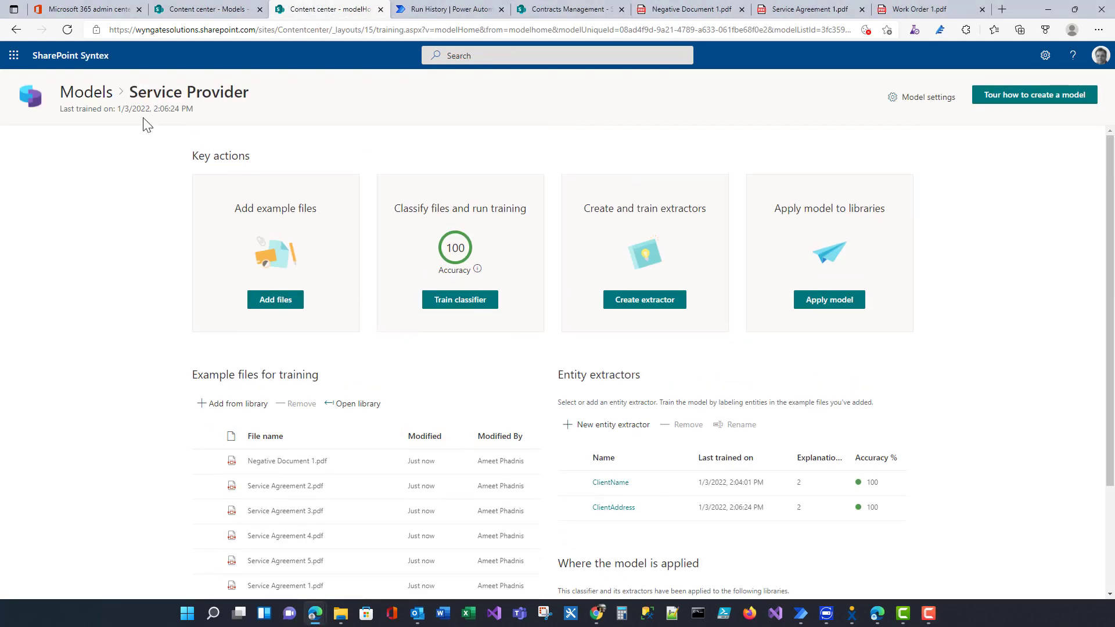
left_click(88, 102)
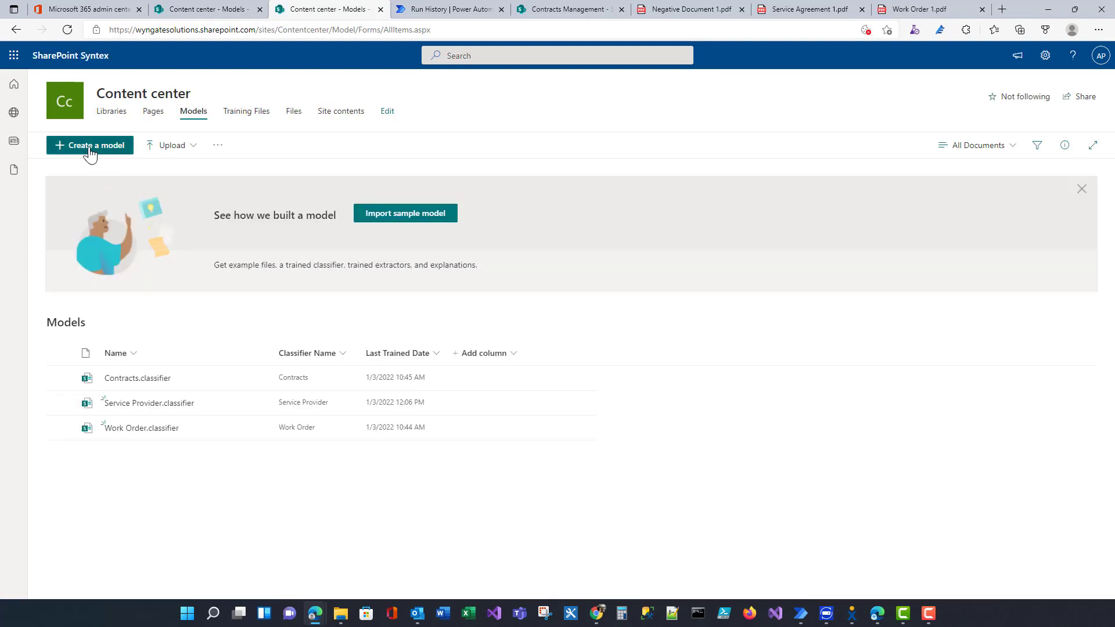
left_click(90, 146)
left_click(963, 145)
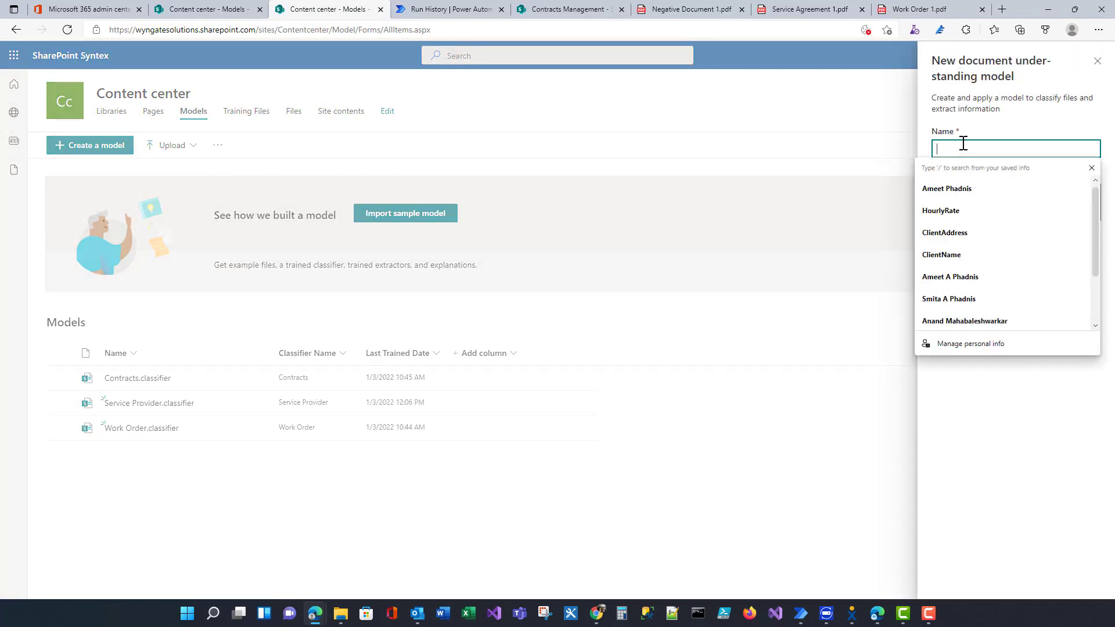
type("Worke")
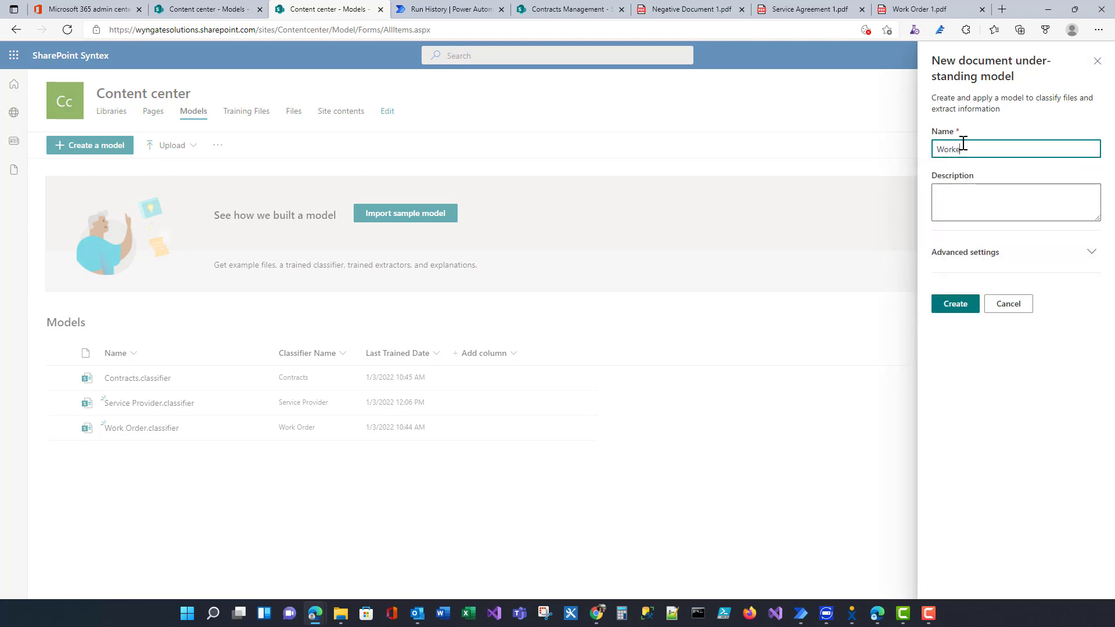
type("Orders")
left_click(962, 308)
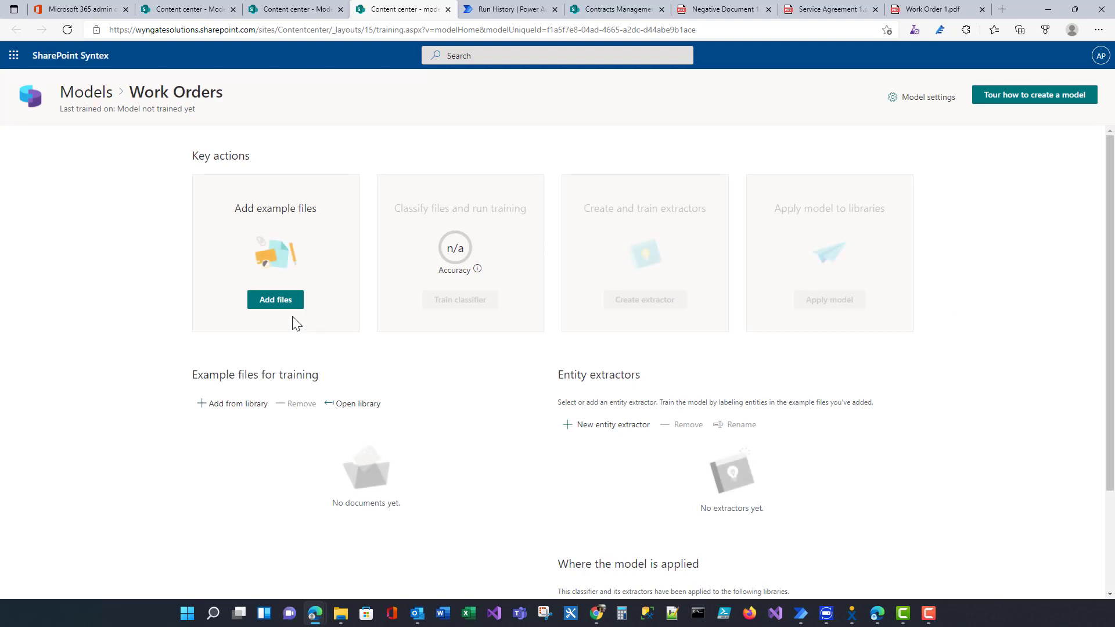
- Add Negative Document 1.pdf and Work Order 1–5.pdf as the model's example files
left_click(281, 301)
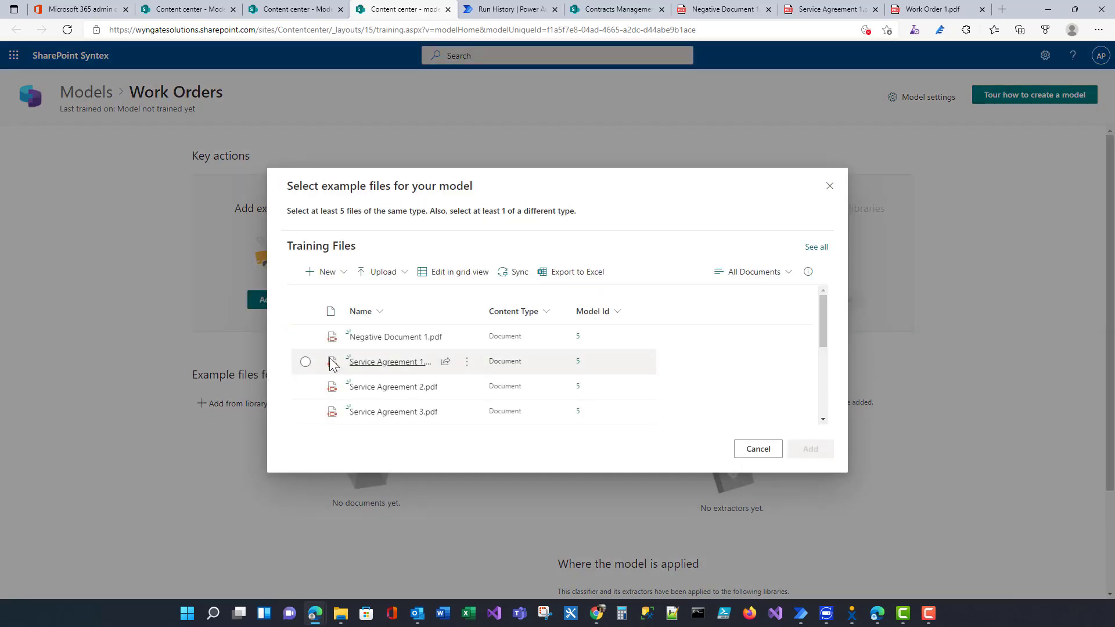
left_click(305, 336)
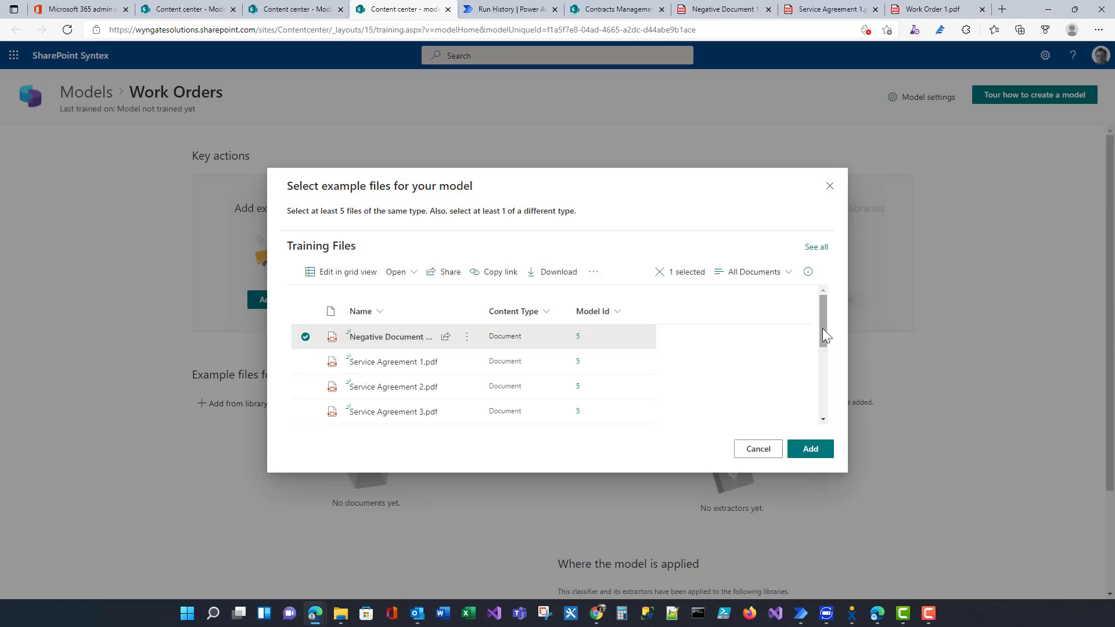
left_click_drag(822, 328, 841, 400)
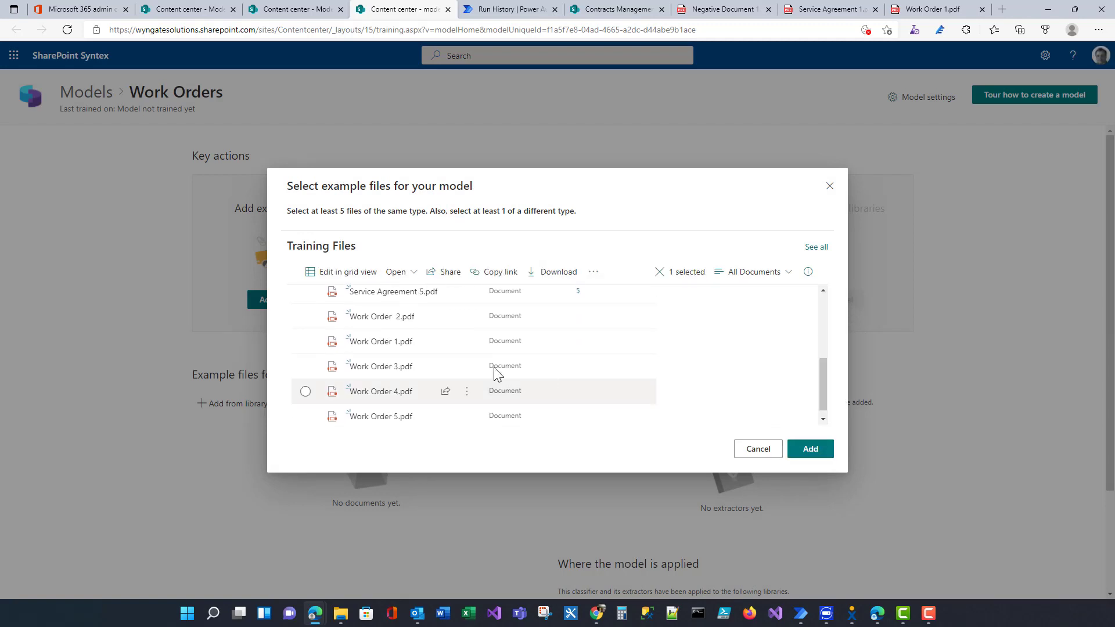
left_click(305, 316)
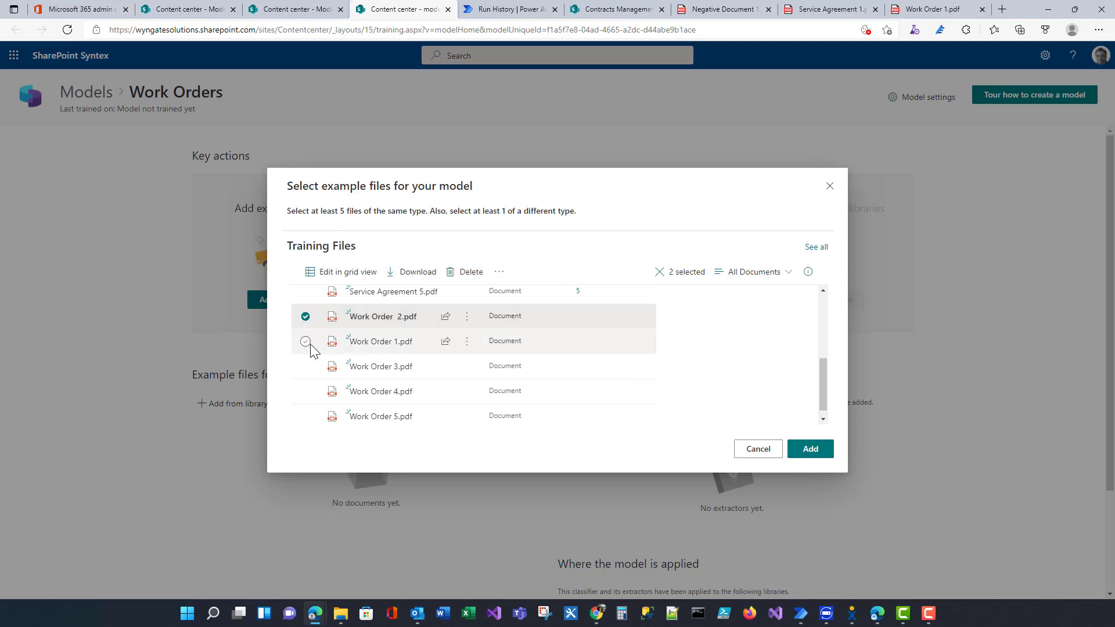
left_click(305, 342)
left_click(305, 367)
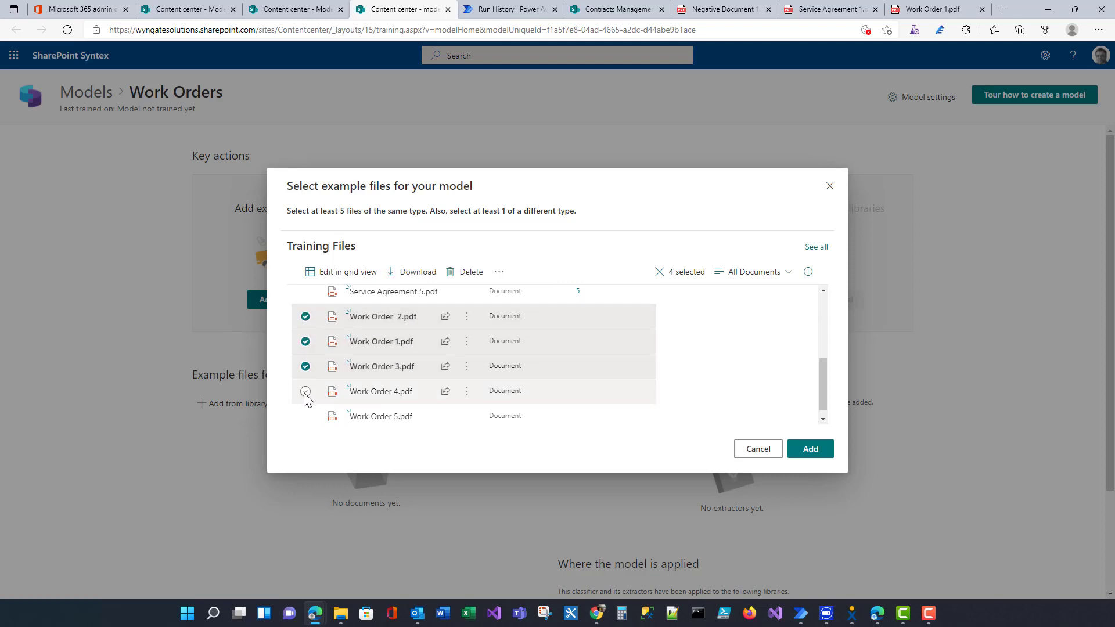
left_click(306, 391)
left_click(305, 417)
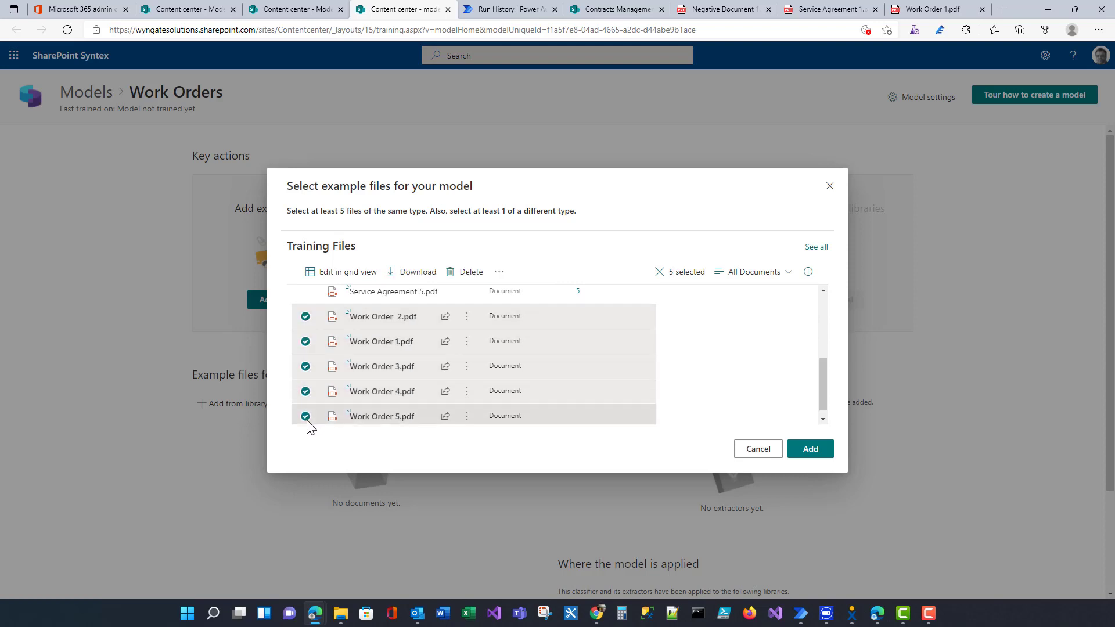
left_click(811, 451)
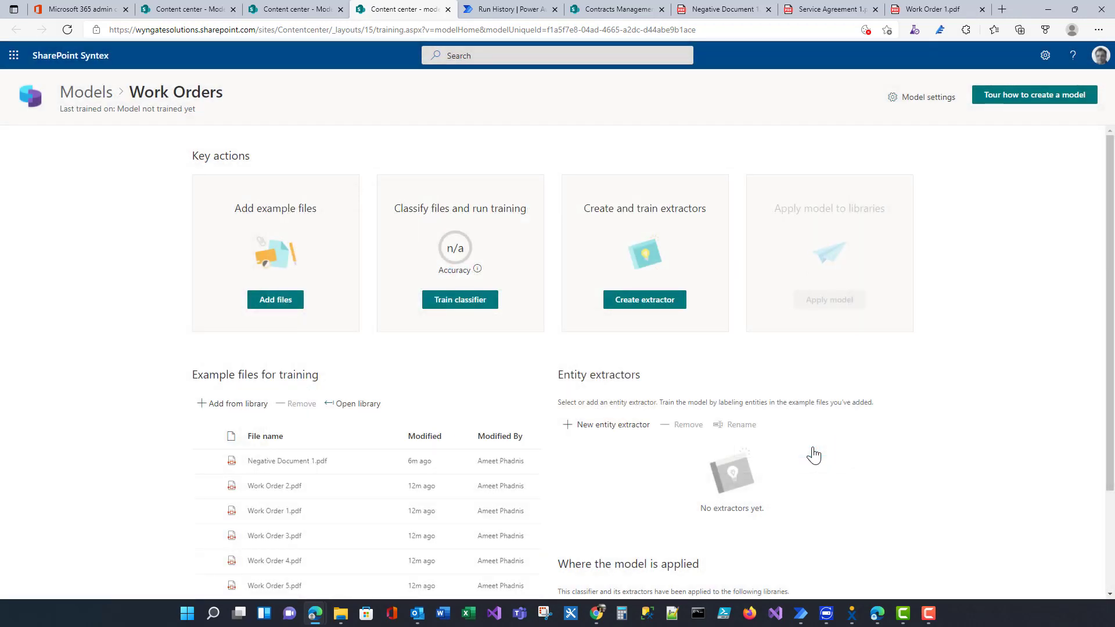
scroll(452, 447, "down", 2)
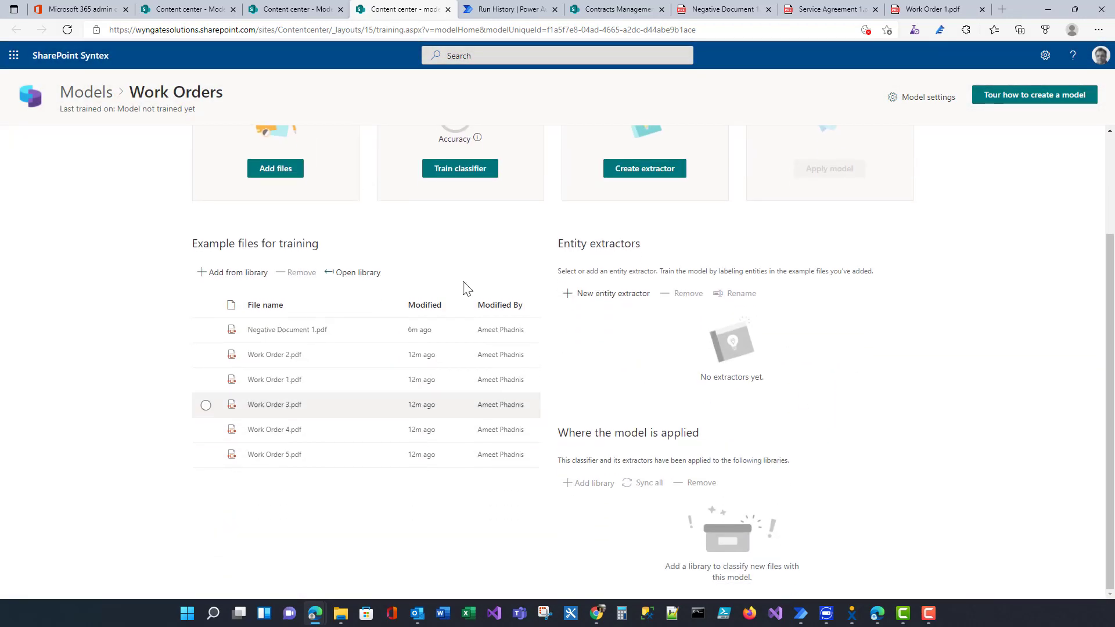
- Label Negative Document 1 as not a work order, then check the original Work Order 1.pdf
left_click(468, 172)
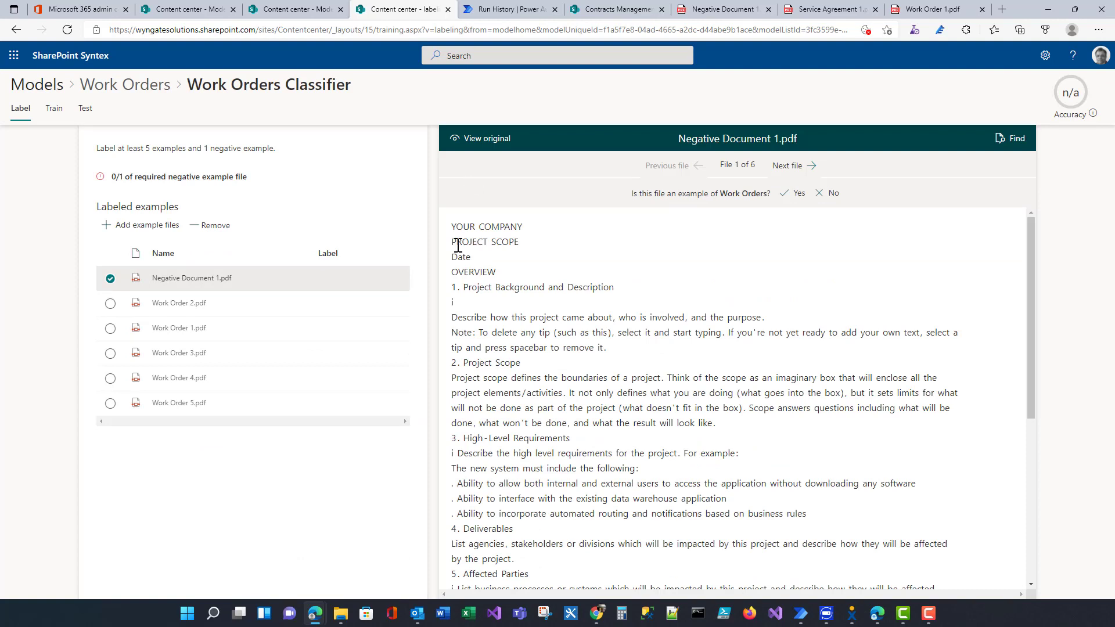
left_click(831, 197)
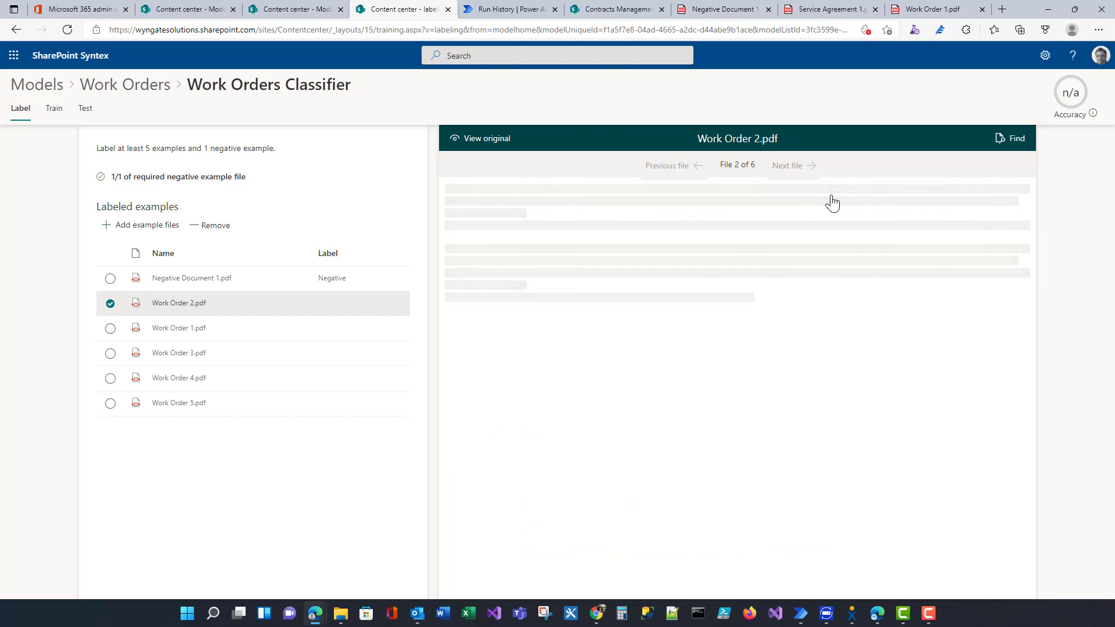
left_click(934, 13)
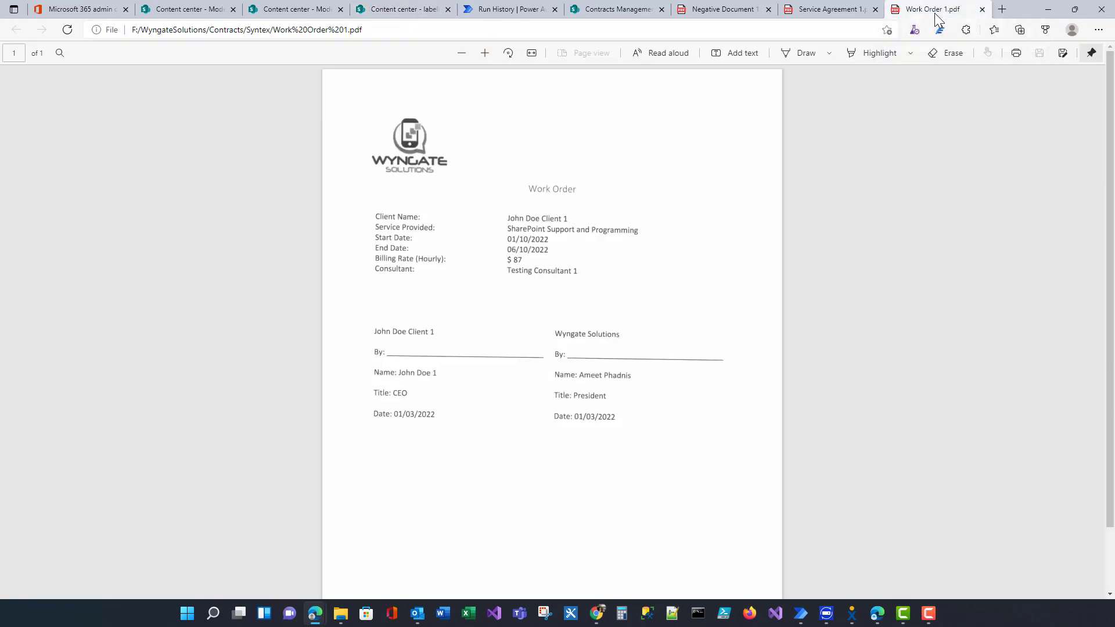
left_click(410, 14)
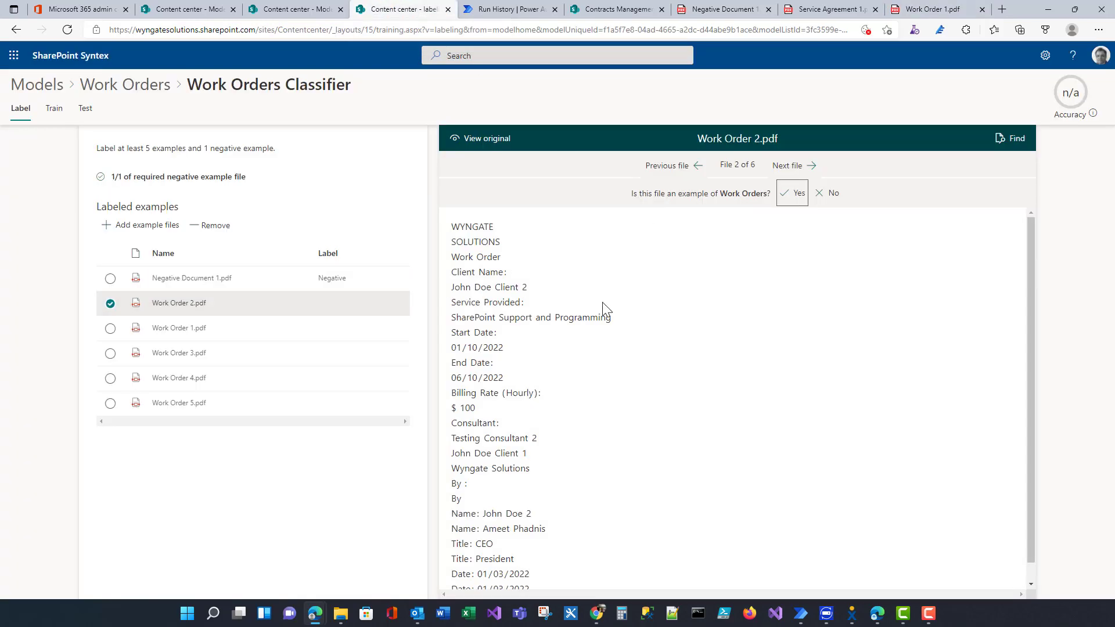
- Label Work Orders 1–5 as positive work order examples
left_click(798, 198)
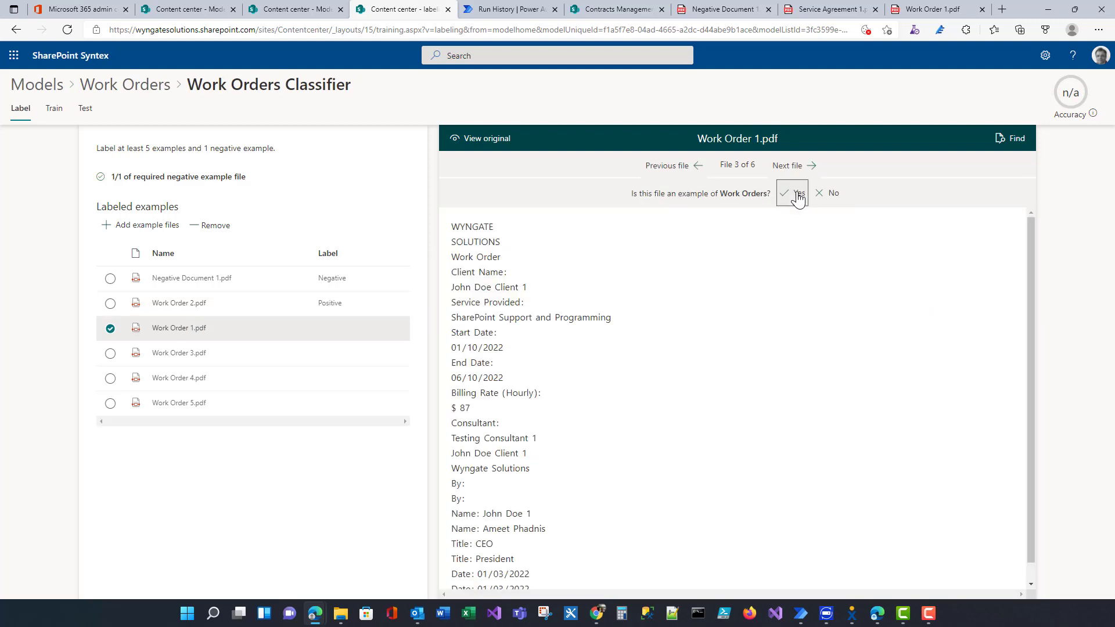
left_click(798, 198)
left_click(797, 197)
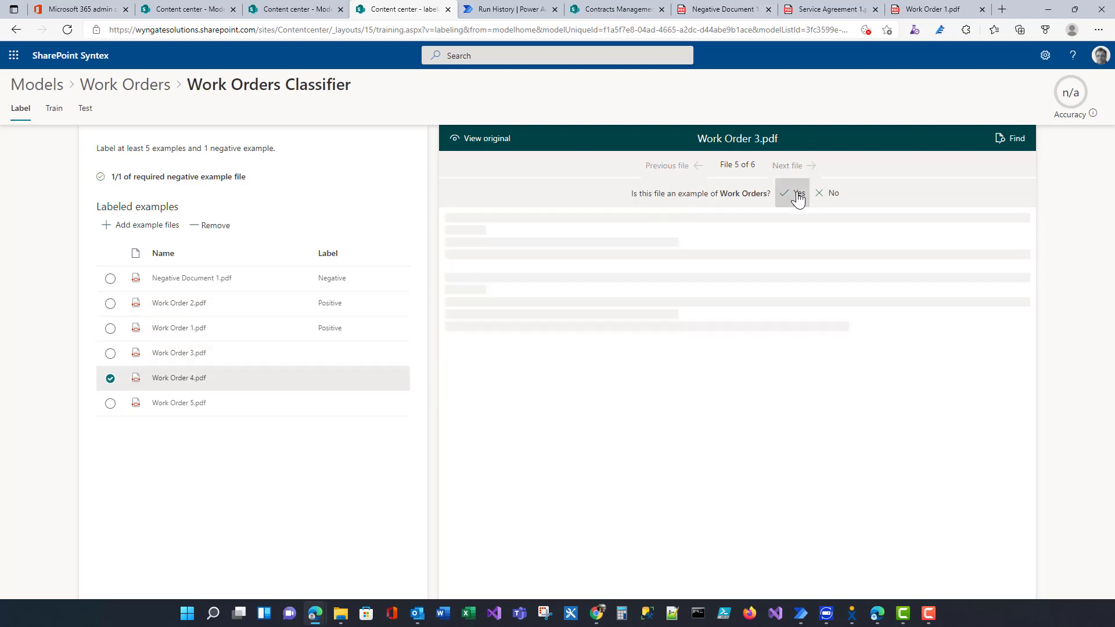
left_click(798, 198)
left_click(797, 198)
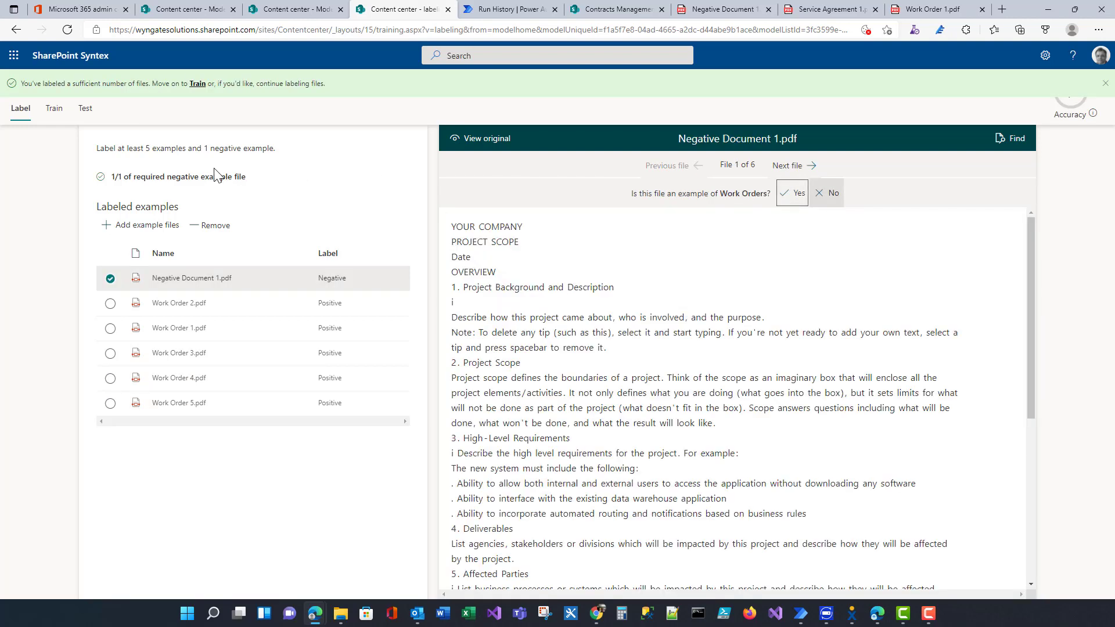
left_click(53, 110)
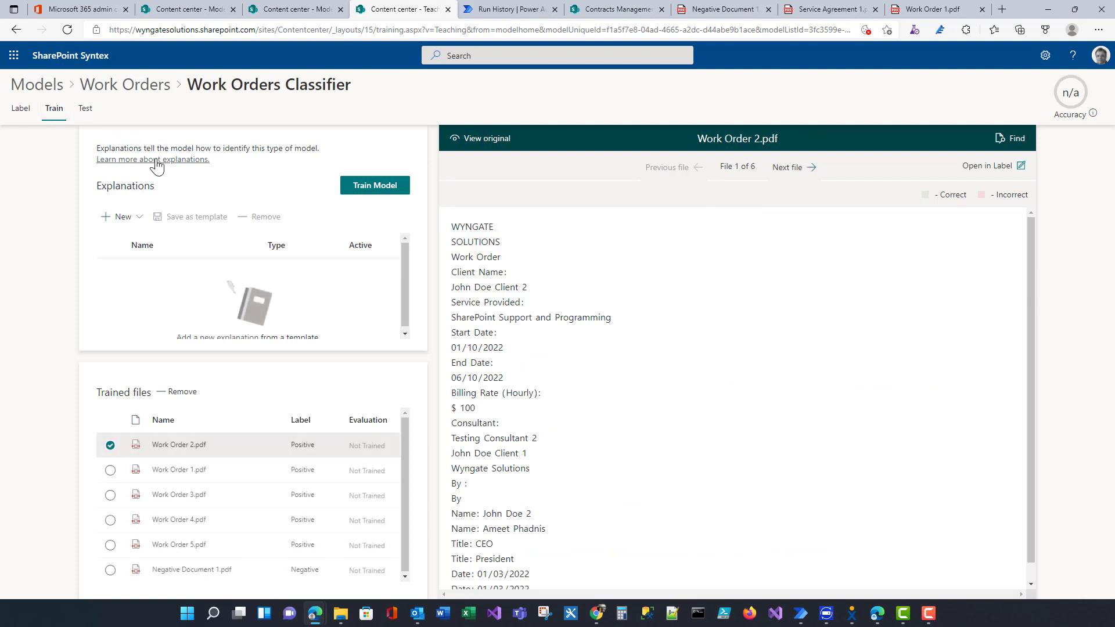
- Add and save a 'First word of sentence' template explanation for the classifier
left_click(131, 219)
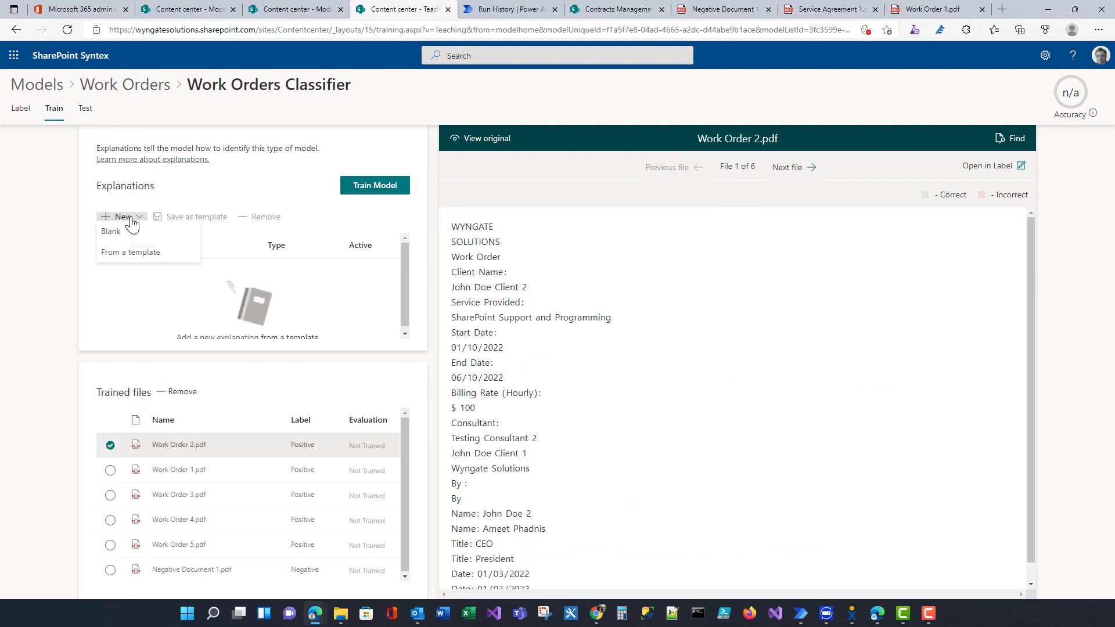
left_click(139, 253)
scroll(580, 339, "down", 3)
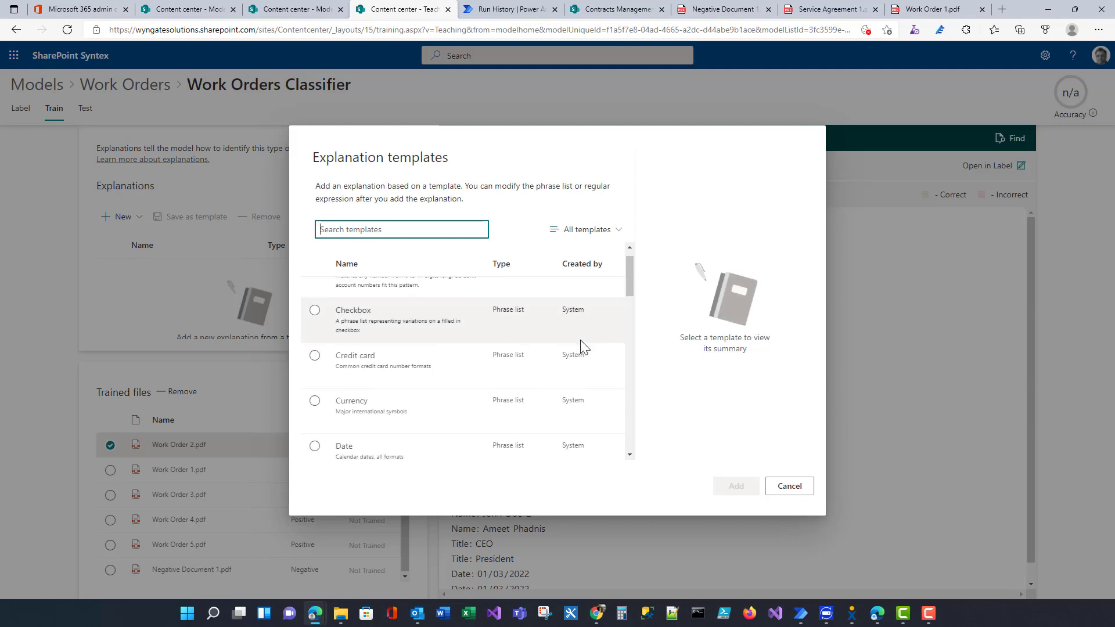
scroll(581, 347, "down", 5)
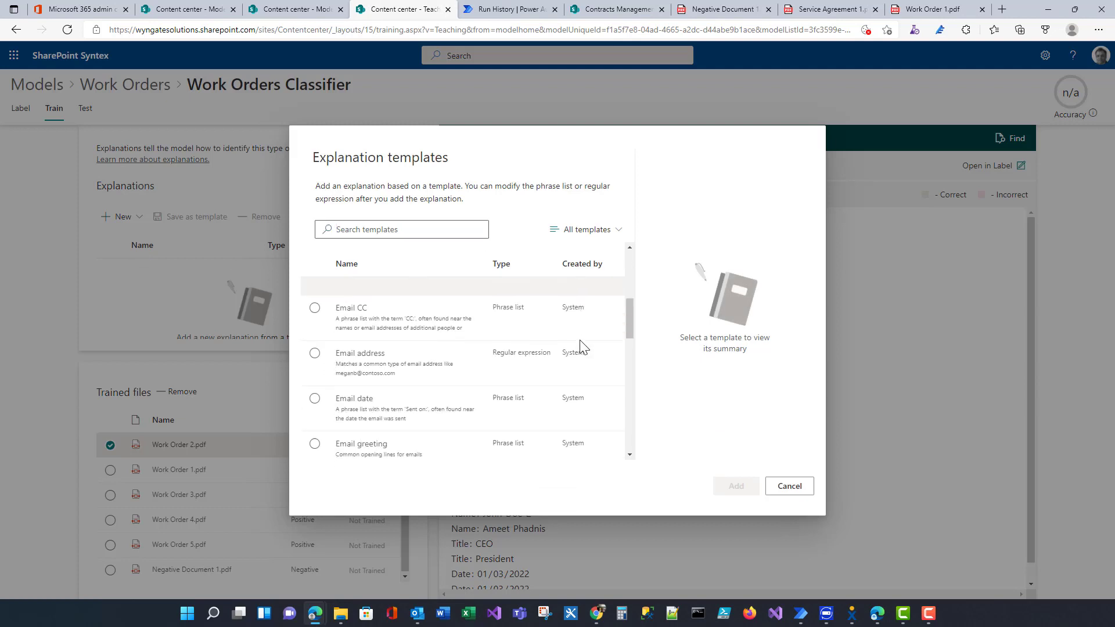
scroll(579, 343, "down", 4)
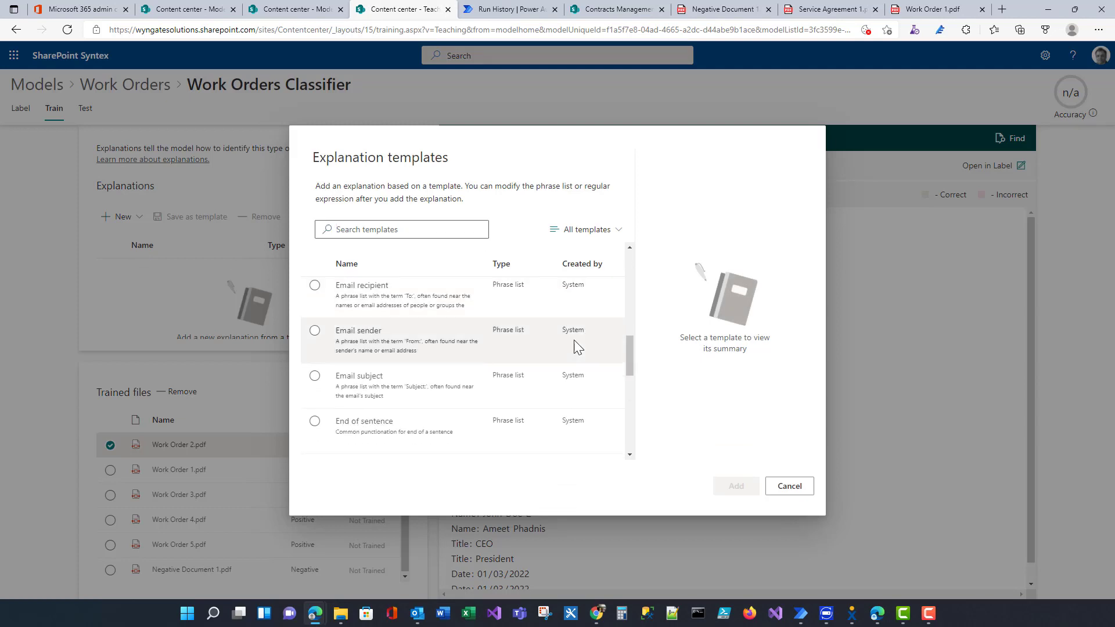
scroll(578, 345, "down", 2)
left_click(389, 377)
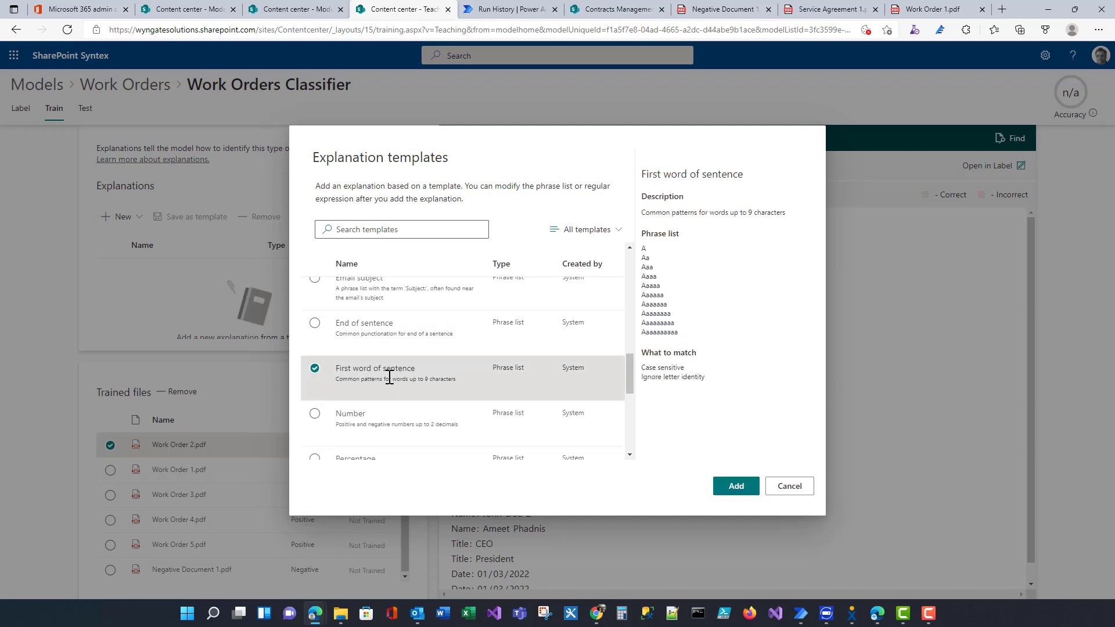
left_click(734, 487)
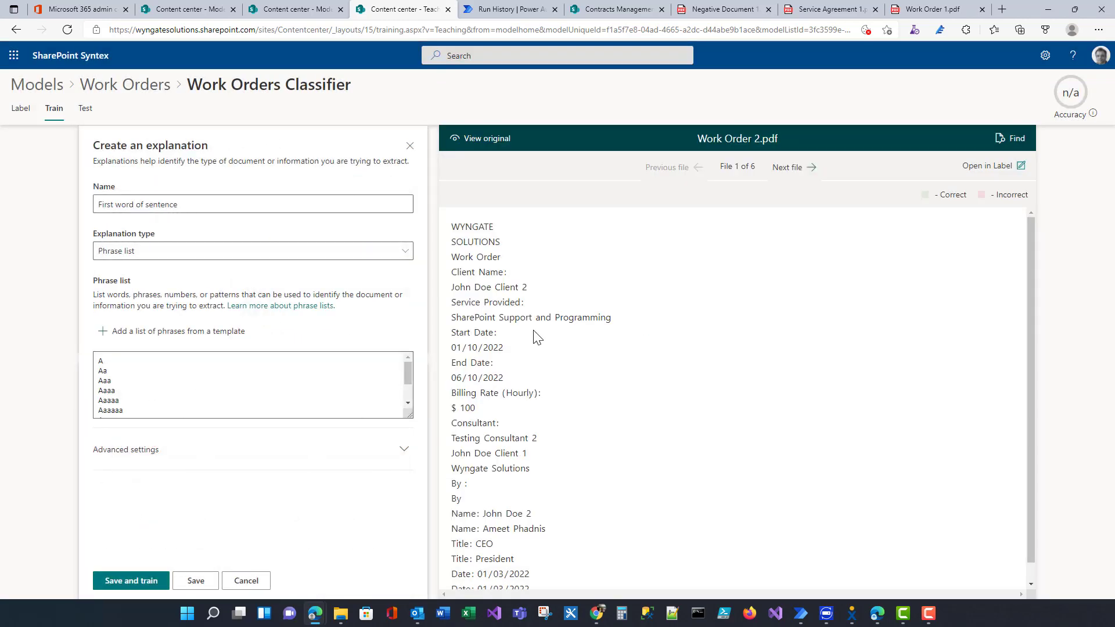
left_click(196, 581)
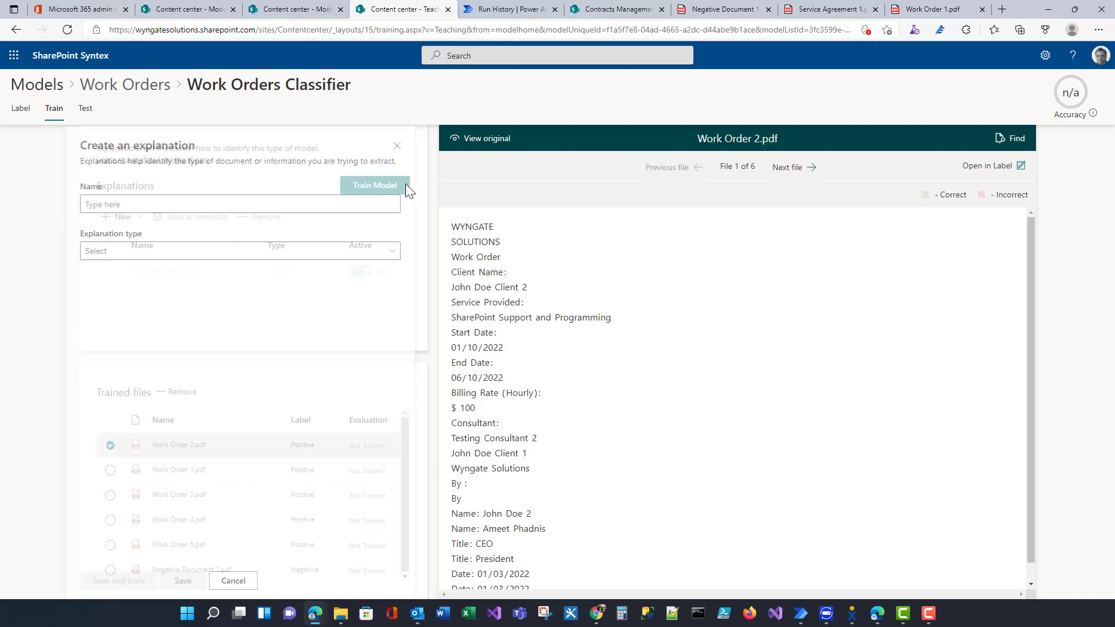
- Train the classifier, review the Test results, and exit training
left_click(382, 190)
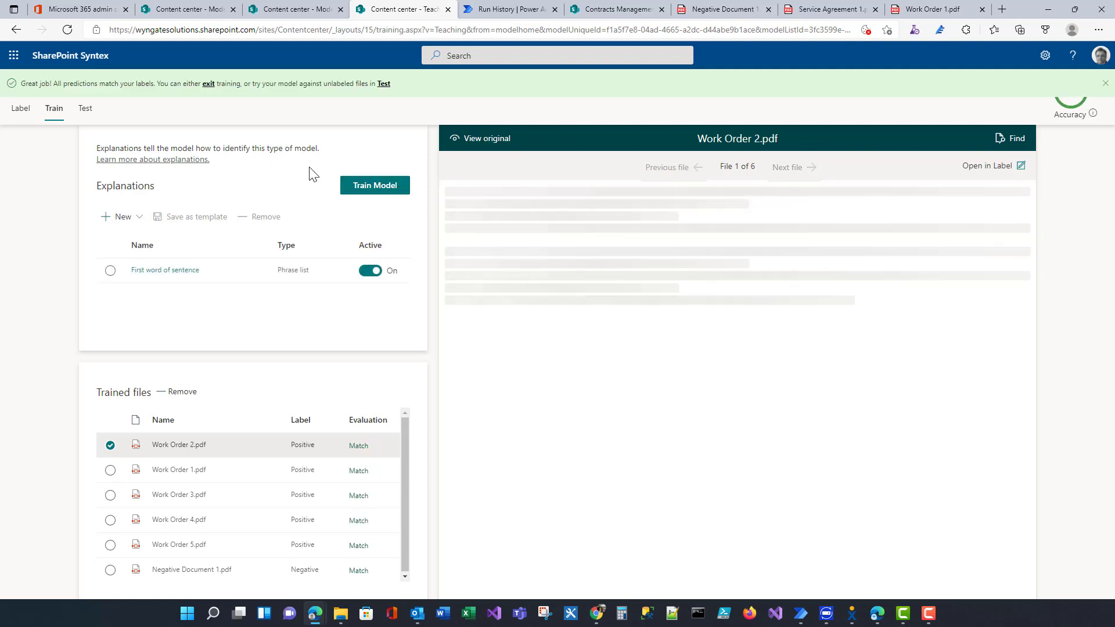
left_click(84, 109)
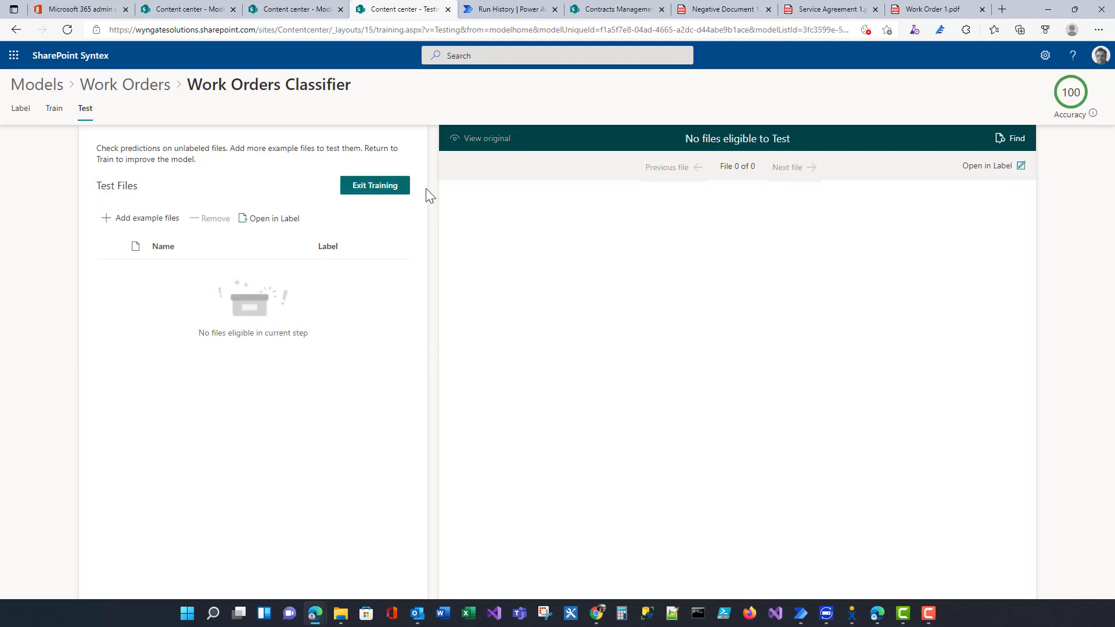
left_click(374, 184)
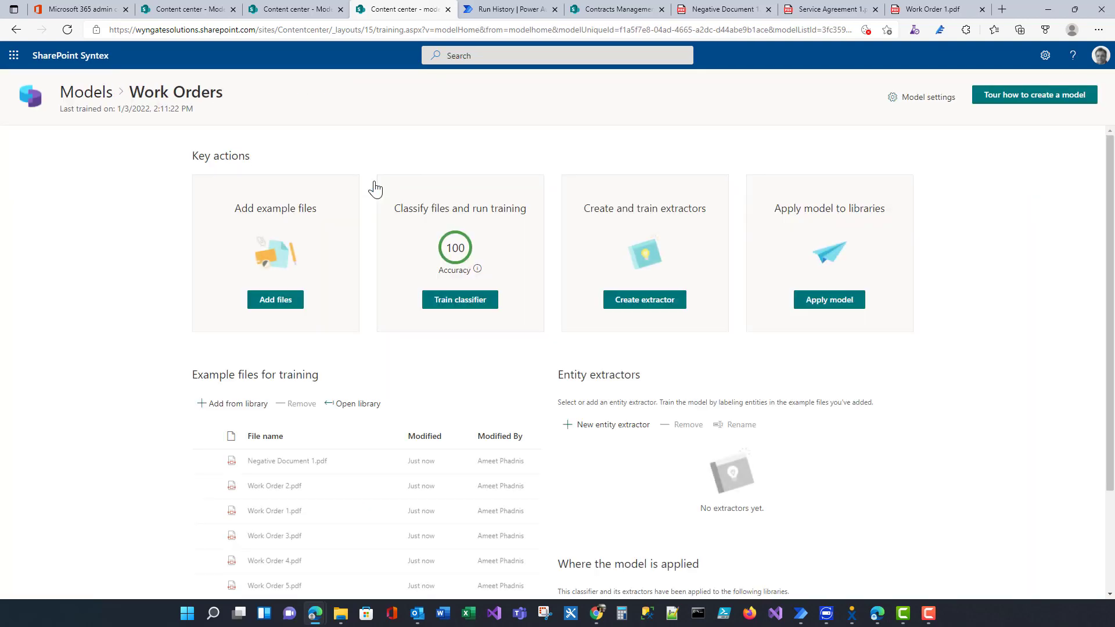
- Create an HourlyRate1 extractor that uses the existing HourlyRate1 site column
left_click(665, 302)
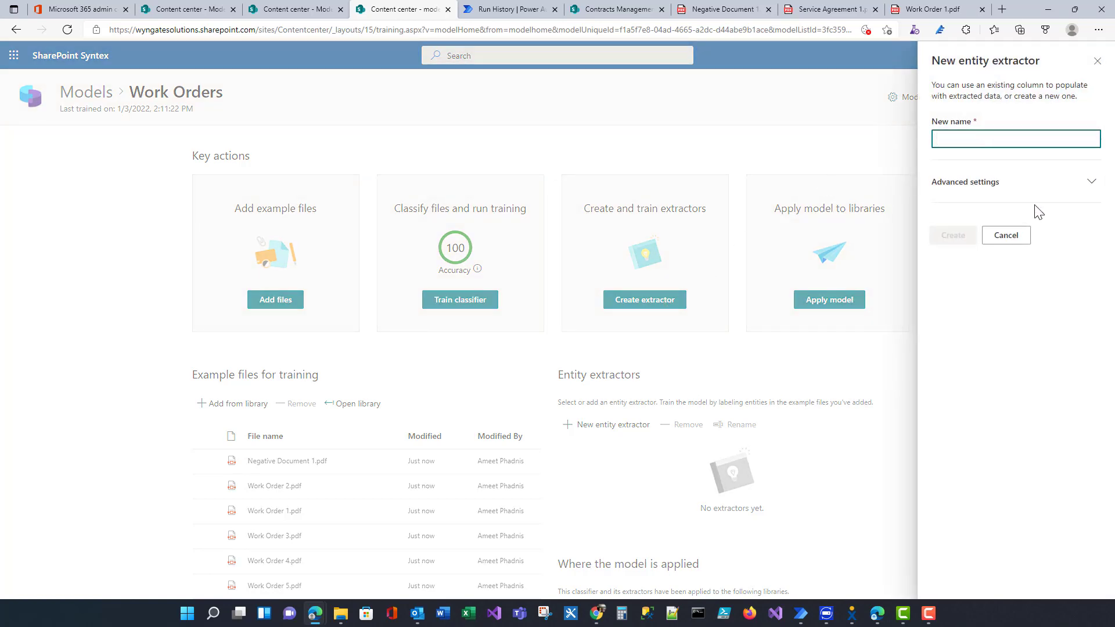
left_click(1091, 182)
left_click(1004, 290)
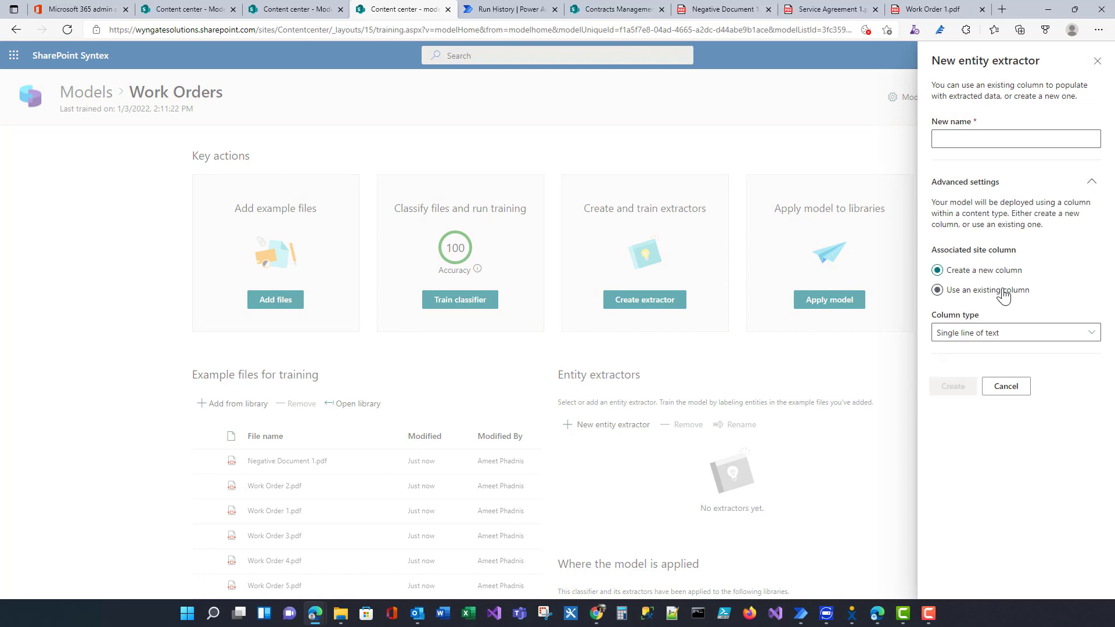
left_click(1043, 333)
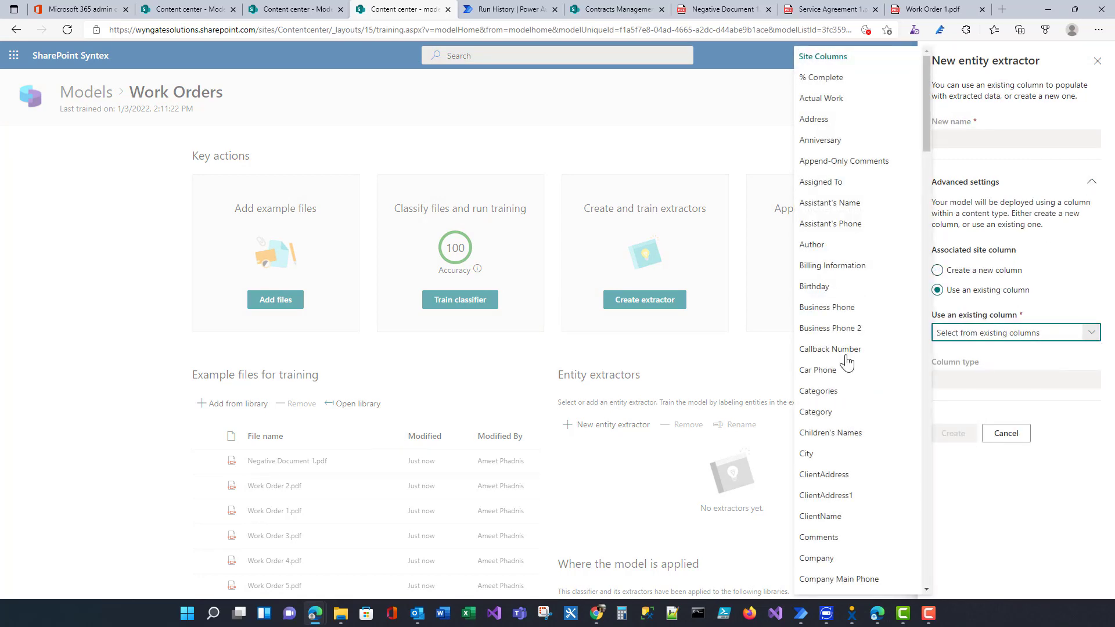
scroll(834, 363, "down", 15)
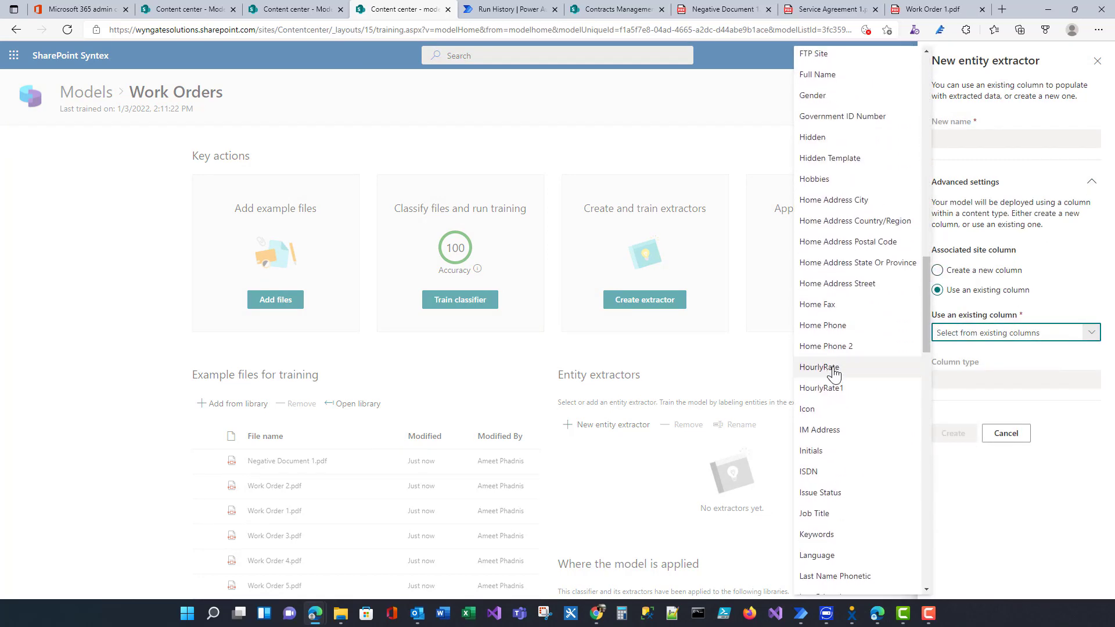
left_click(828, 389)
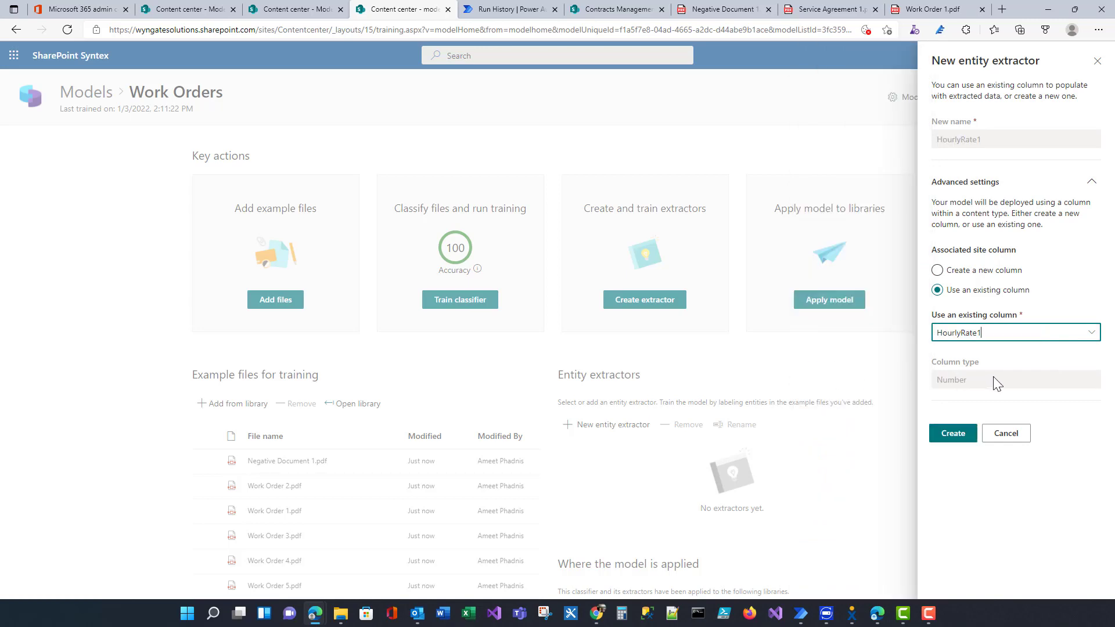
left_click(950, 434)
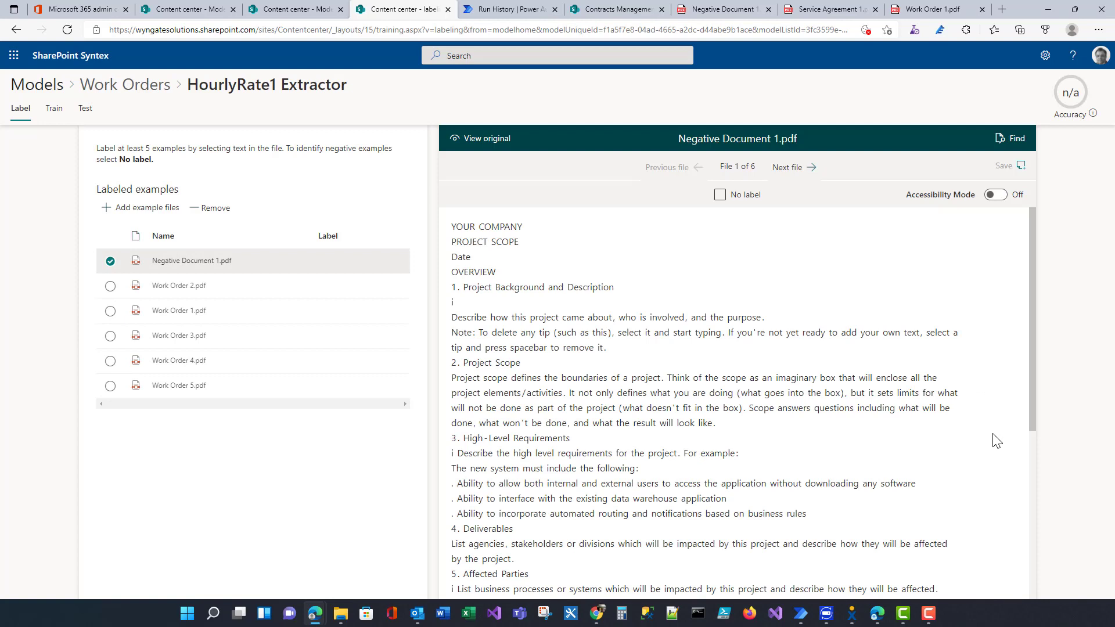
- Mark Negative Document 1 as no label and highlight hourly rates 100, 87, 120, 105, 110 in the work orders
left_click(719, 195)
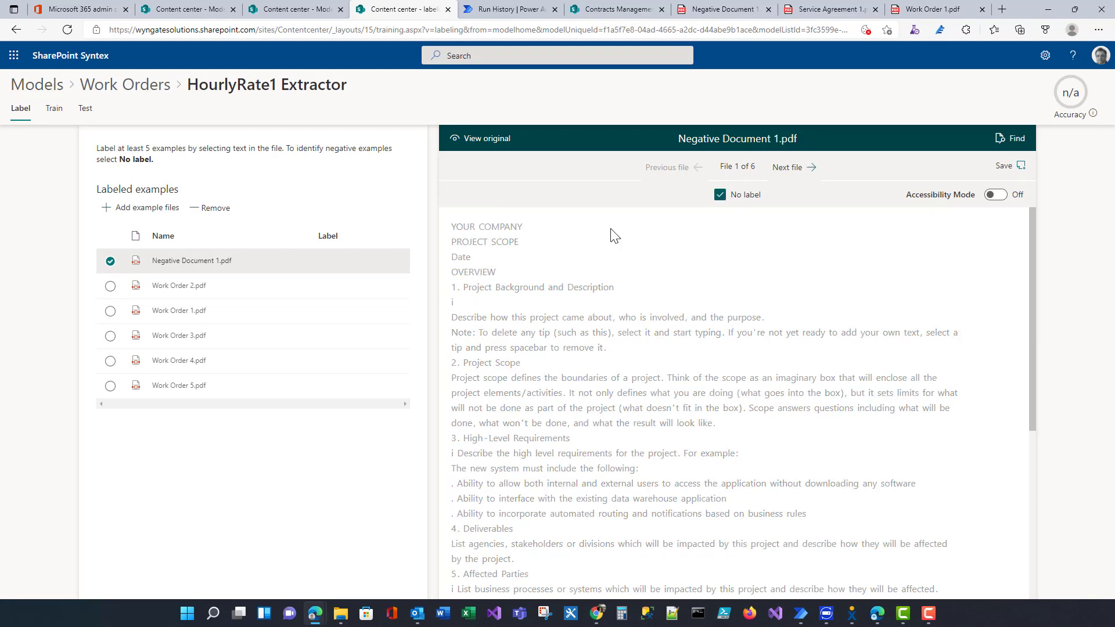
left_click(223, 282)
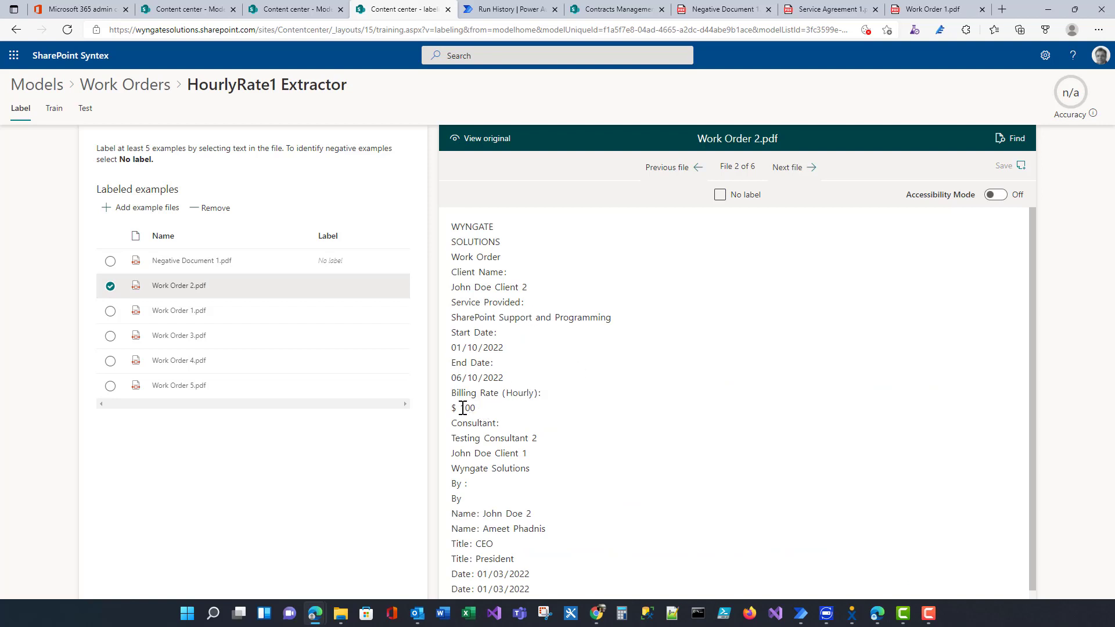
left_click_drag(463, 408, 476, 408)
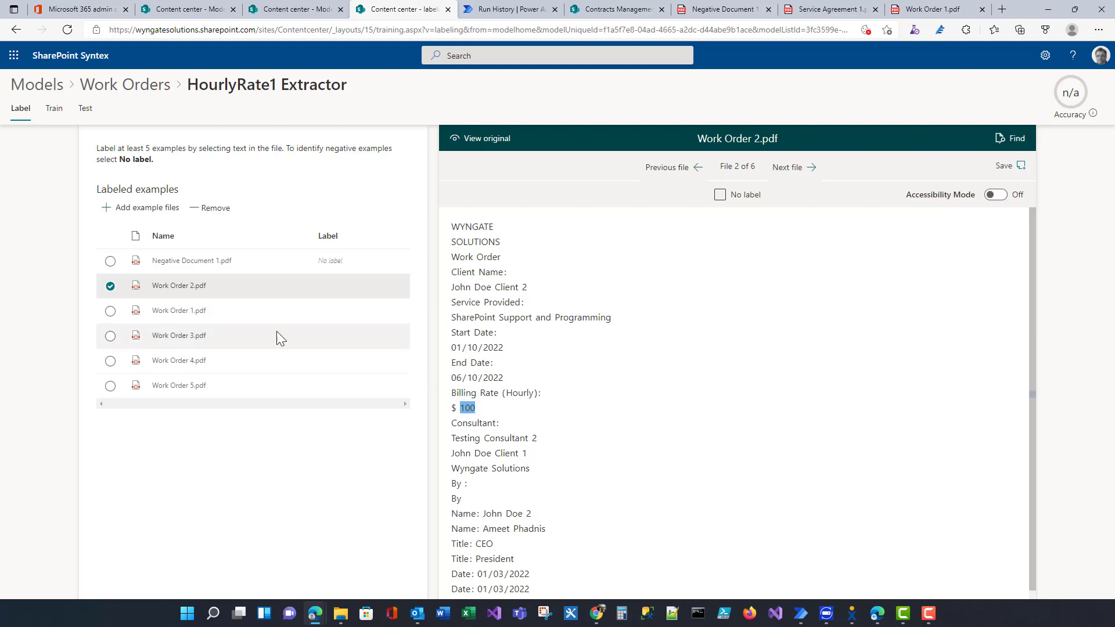
left_click(241, 314)
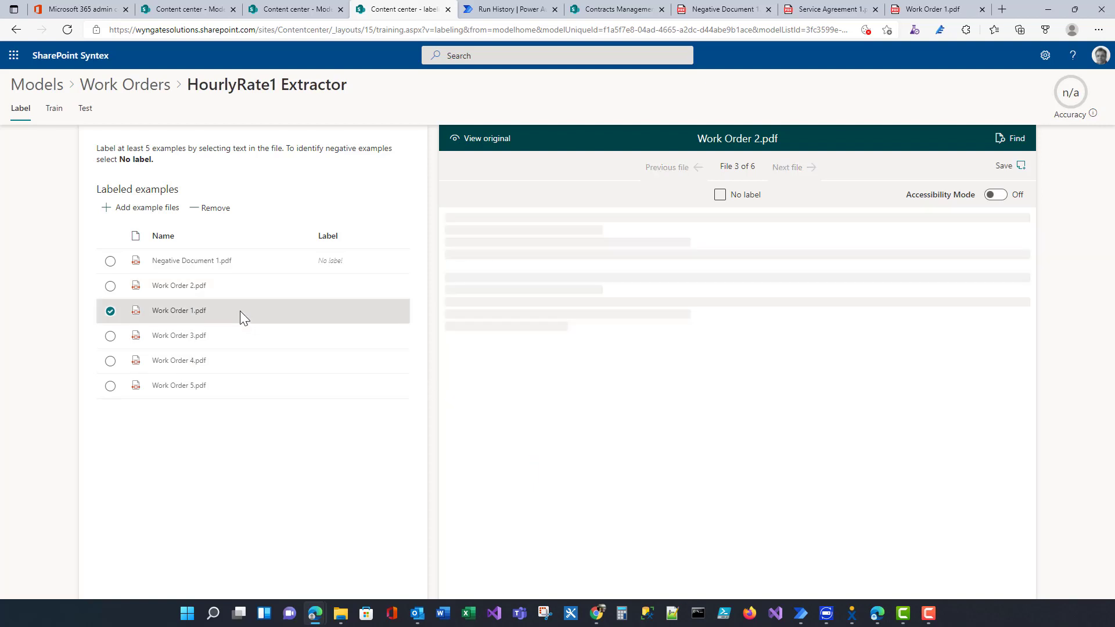
left_click_drag(461, 408, 477, 410)
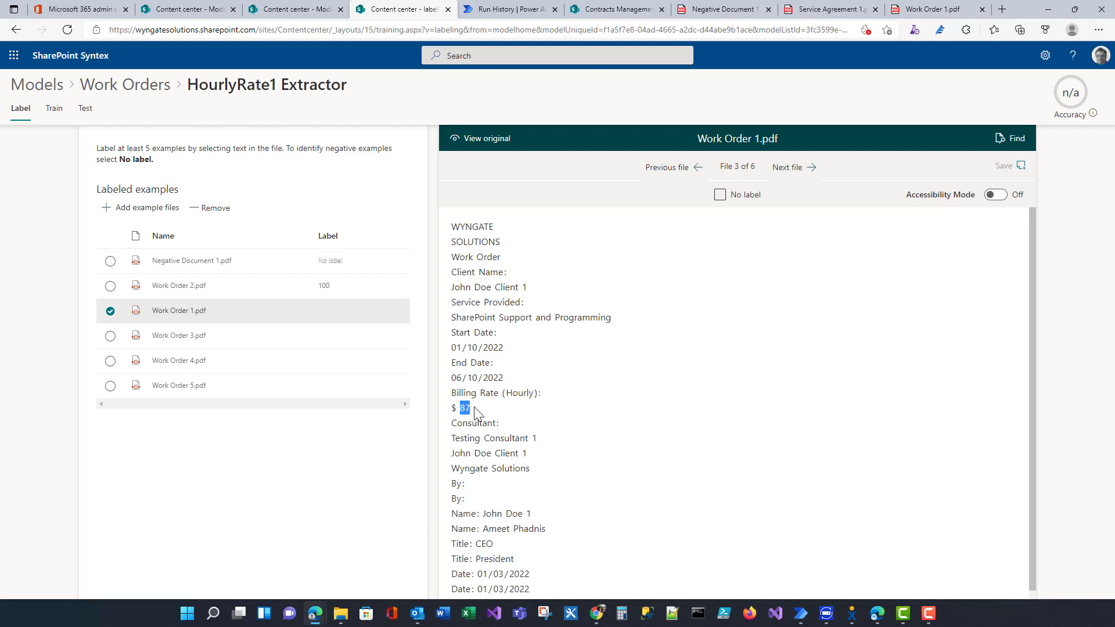
left_click(244, 339)
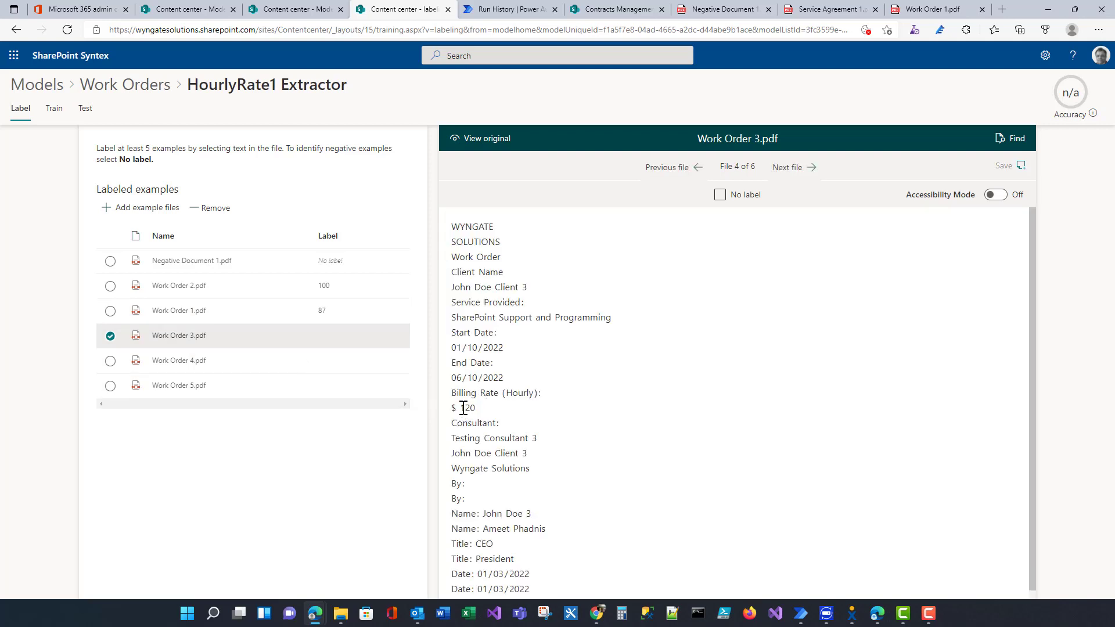
left_click_drag(461, 408, 477, 409)
left_click(244, 366)
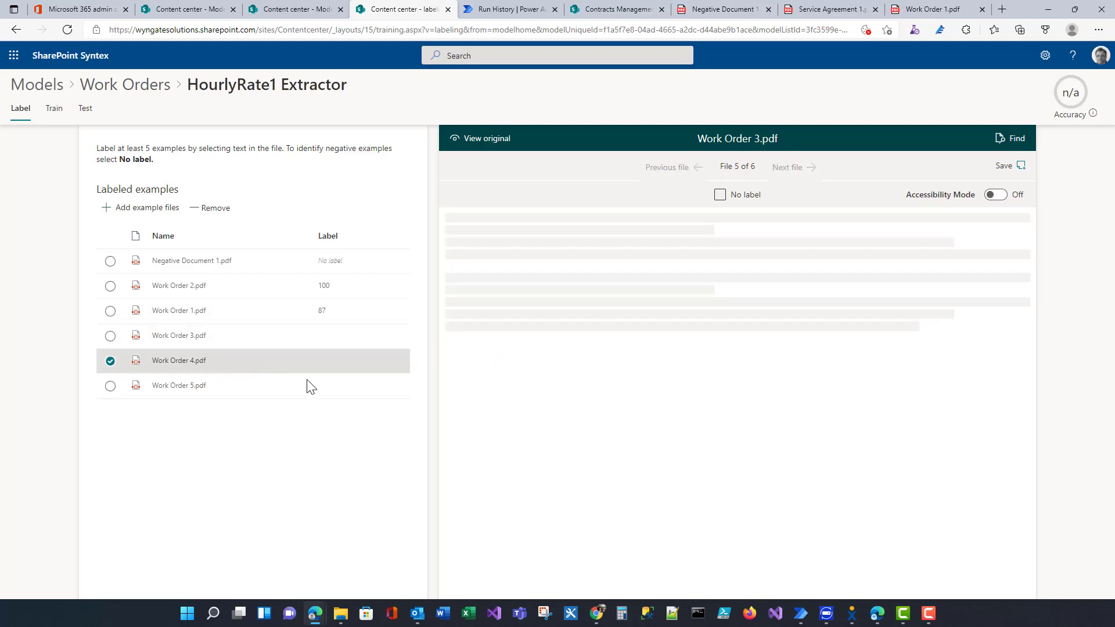
left_click_drag(464, 408, 476, 409)
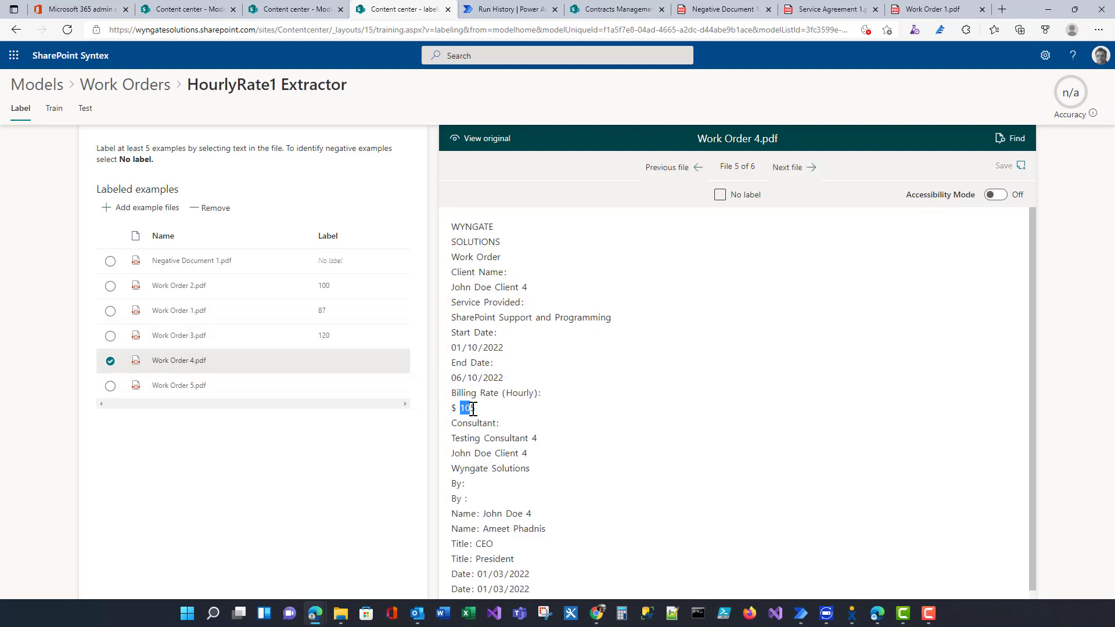
left_click(261, 385)
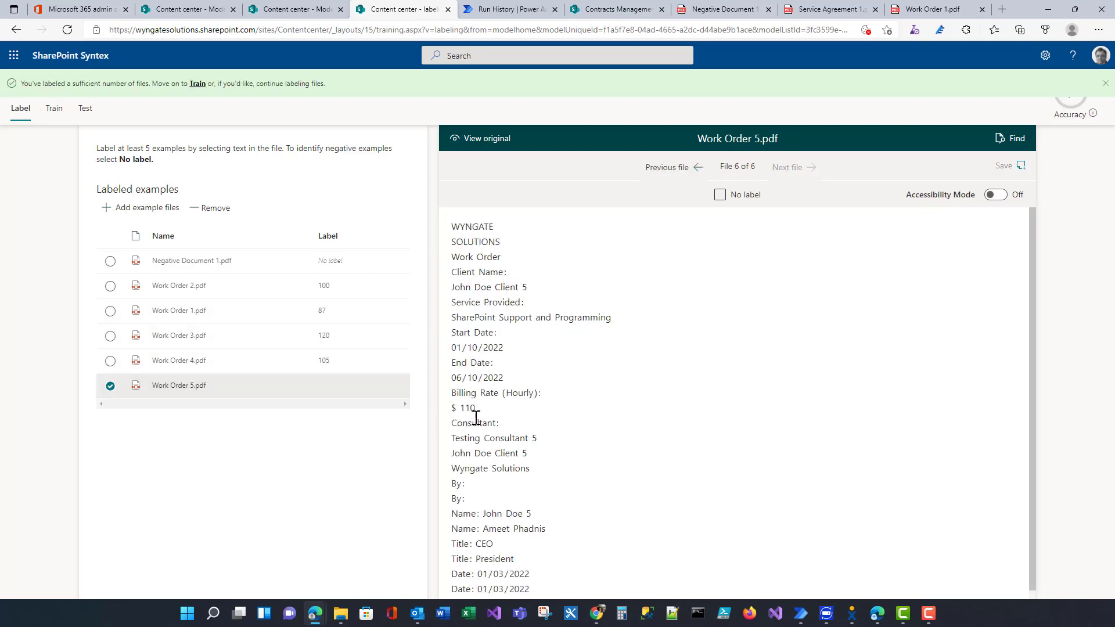
left_click_drag(462, 410, 477, 410)
left_click(259, 365)
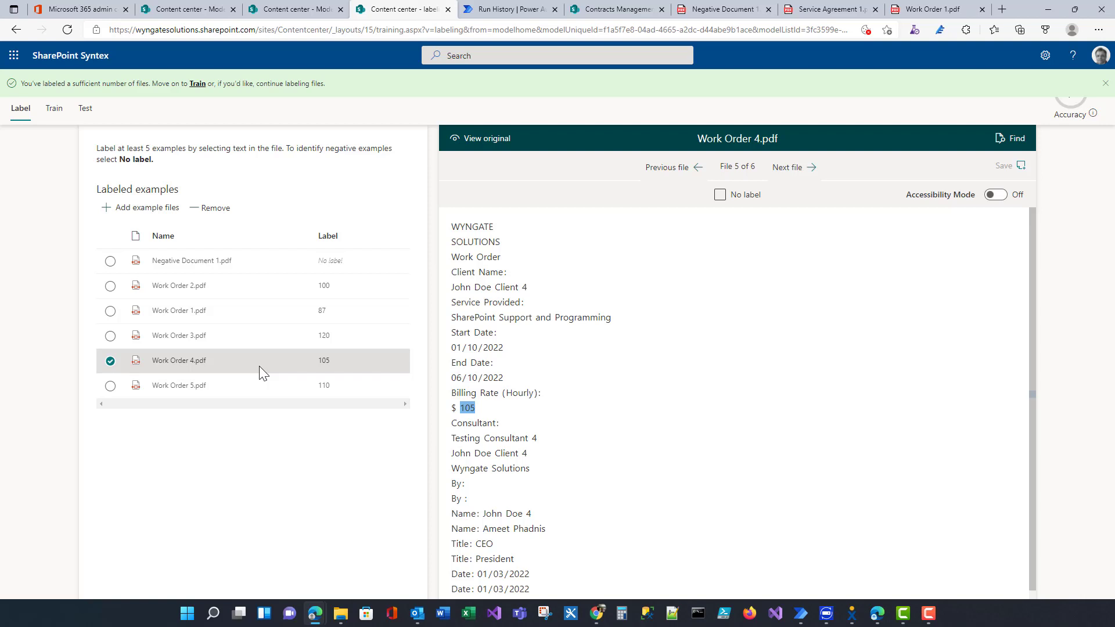
- Add a Currency template explanation to HourlyRate1, keeping only the dollar symbol, and save it
left_click(53, 114)
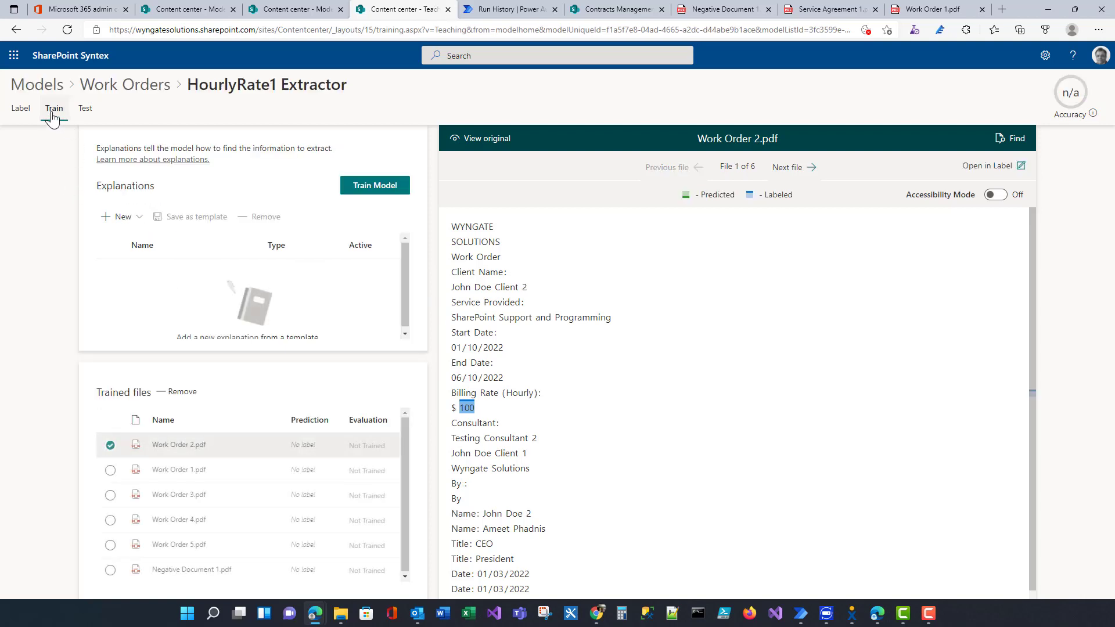
left_click(123, 218)
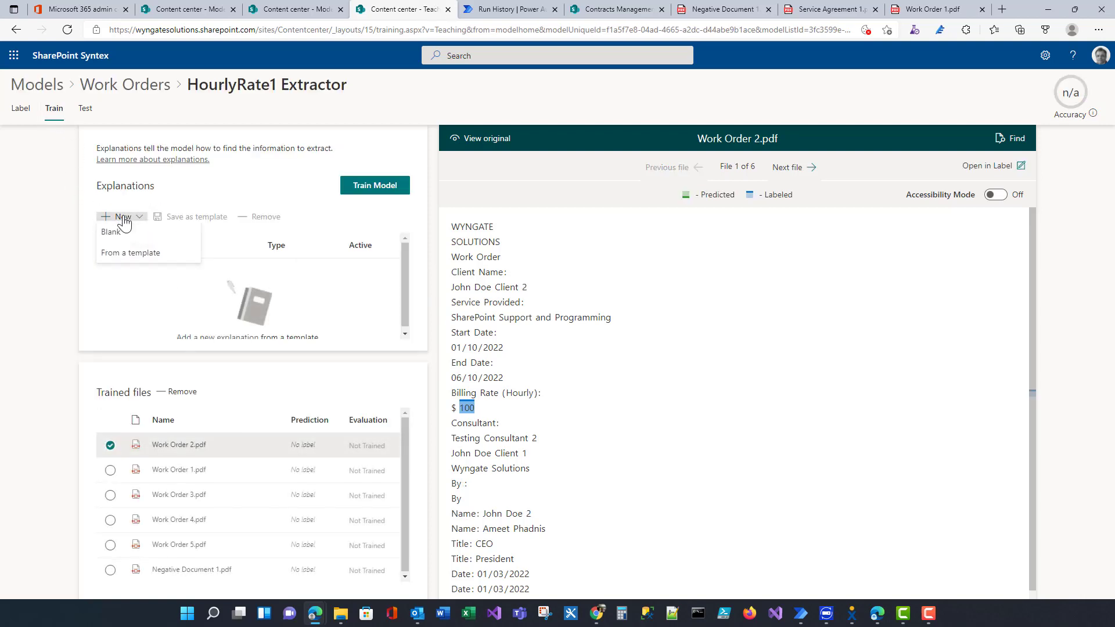
left_click(131, 253)
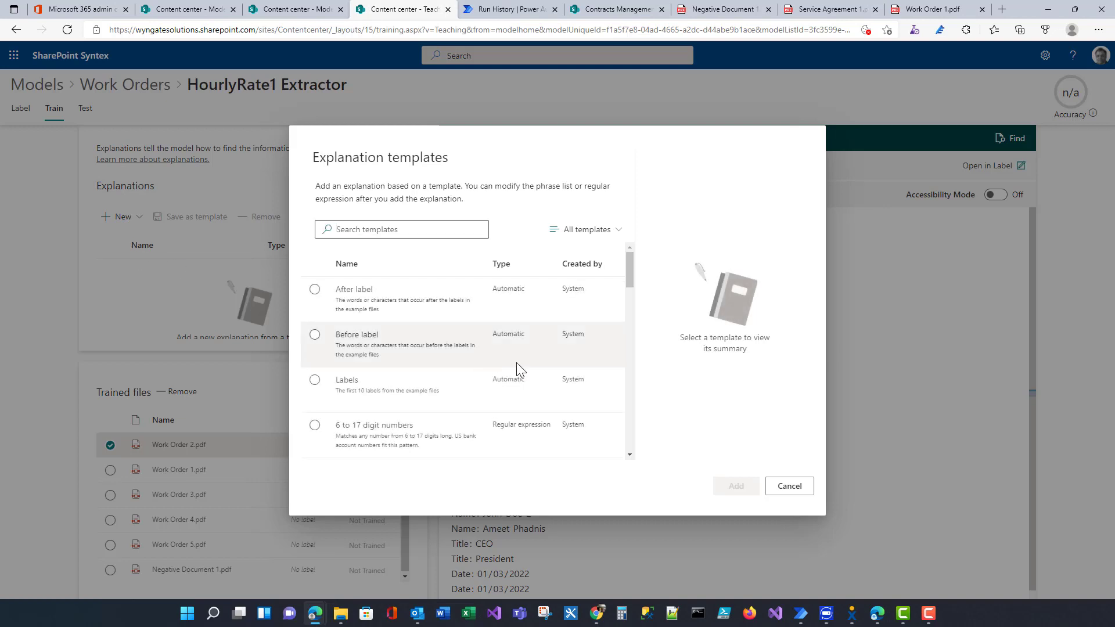
scroll(519, 369, "down", 3)
scroll(518, 368, "down", 2)
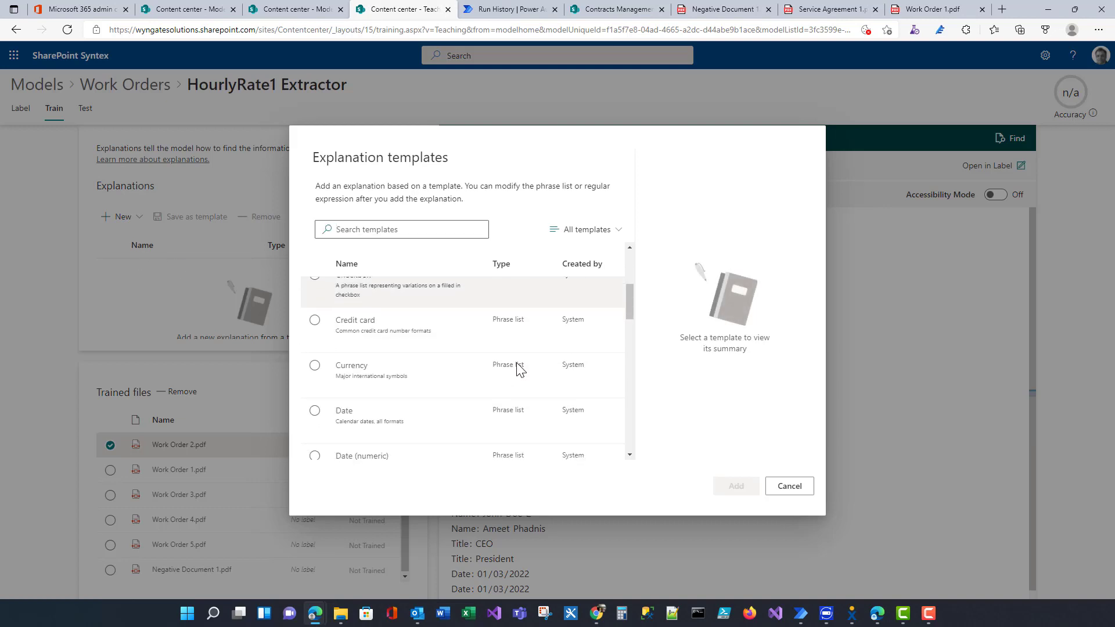
left_click(318, 332)
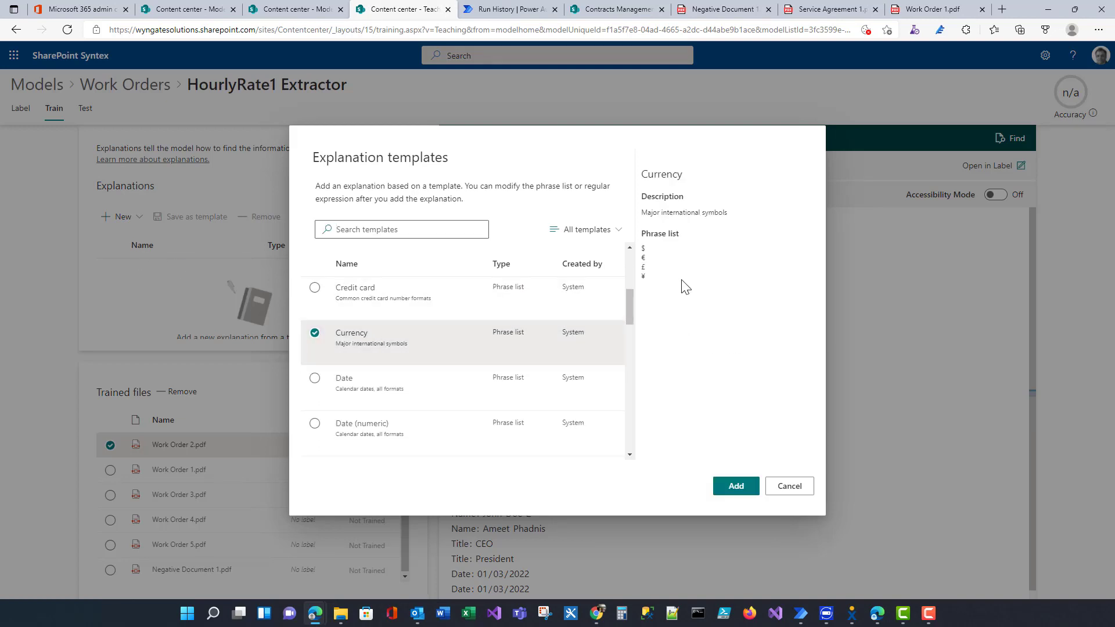
left_click(736, 486)
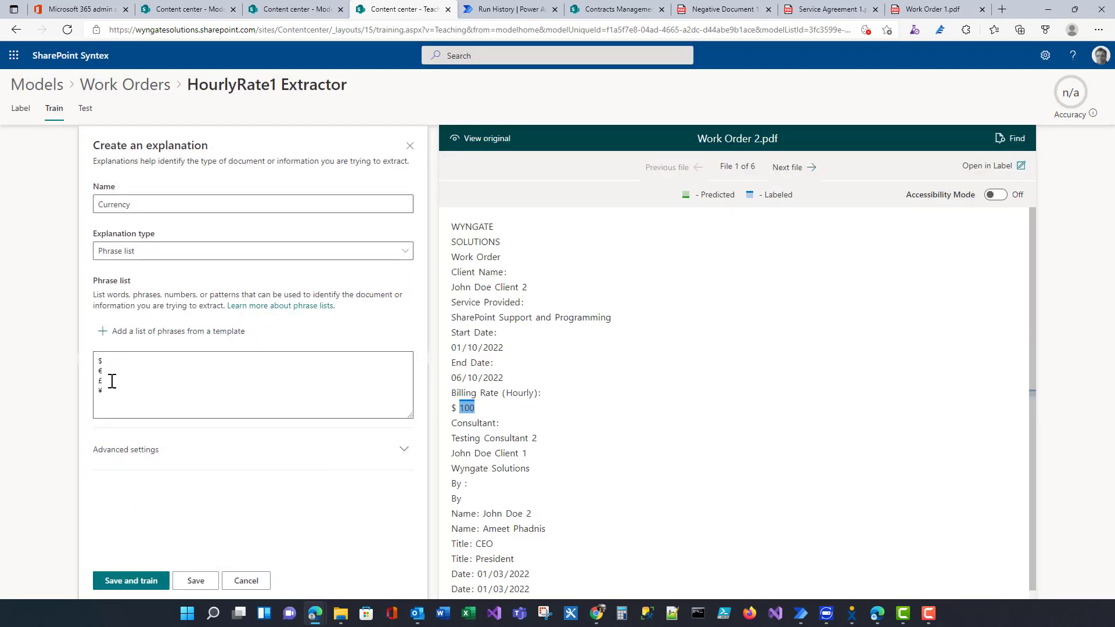
left_click_drag(101, 375, 119, 391)
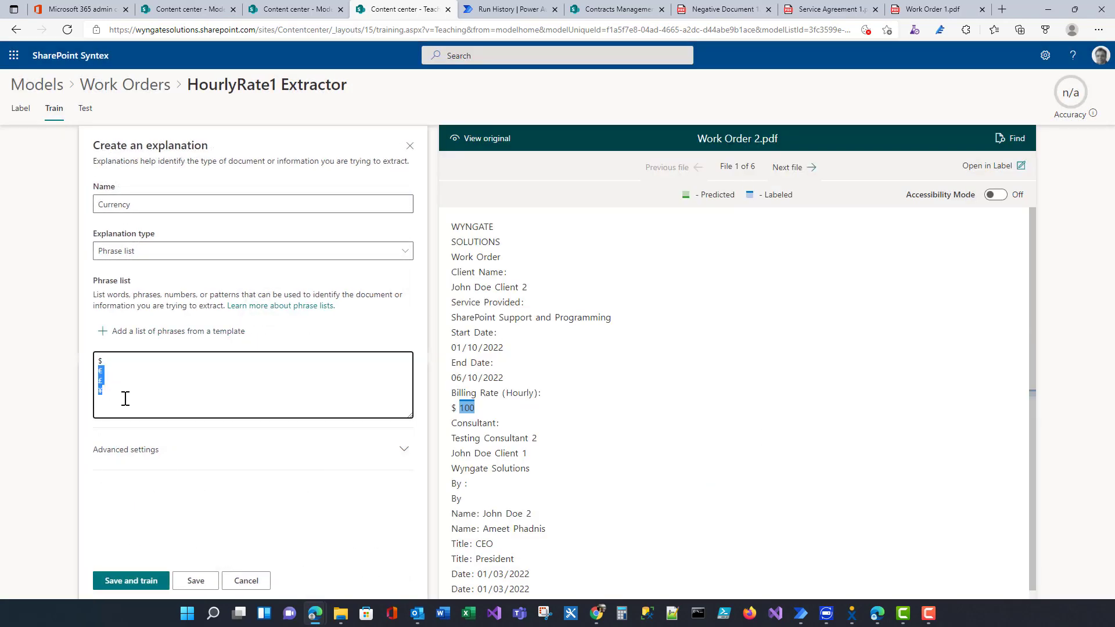
key("BackSpace")
left_click(192, 583)
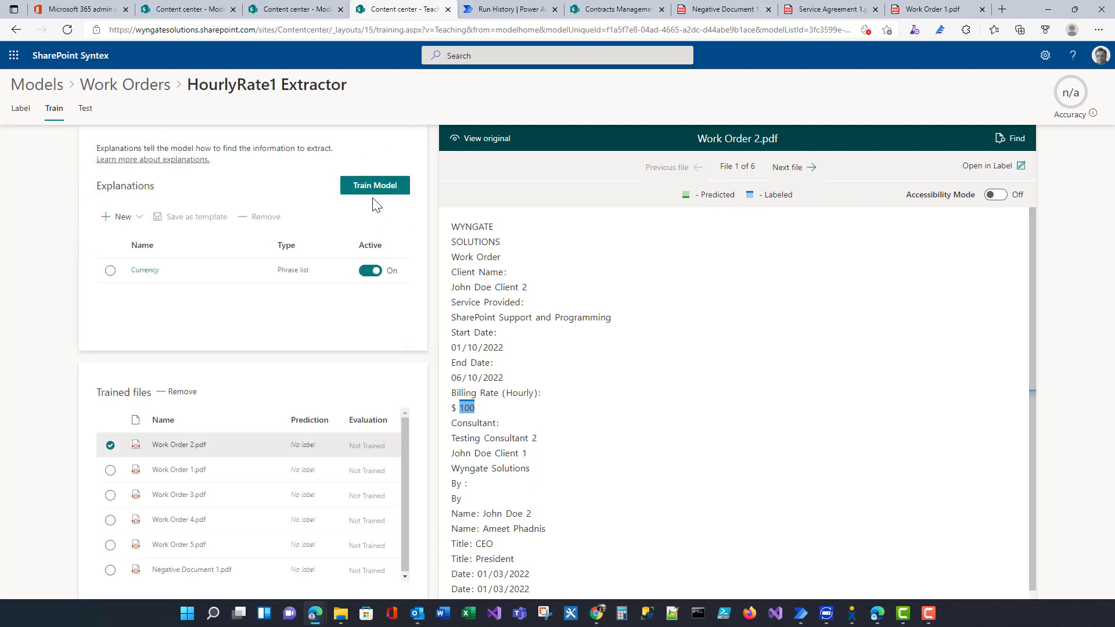
- Train HourlyRate1, verify predictions for Work Orders 1, 3, 4 and 5, and open the Test view
left_click(374, 187)
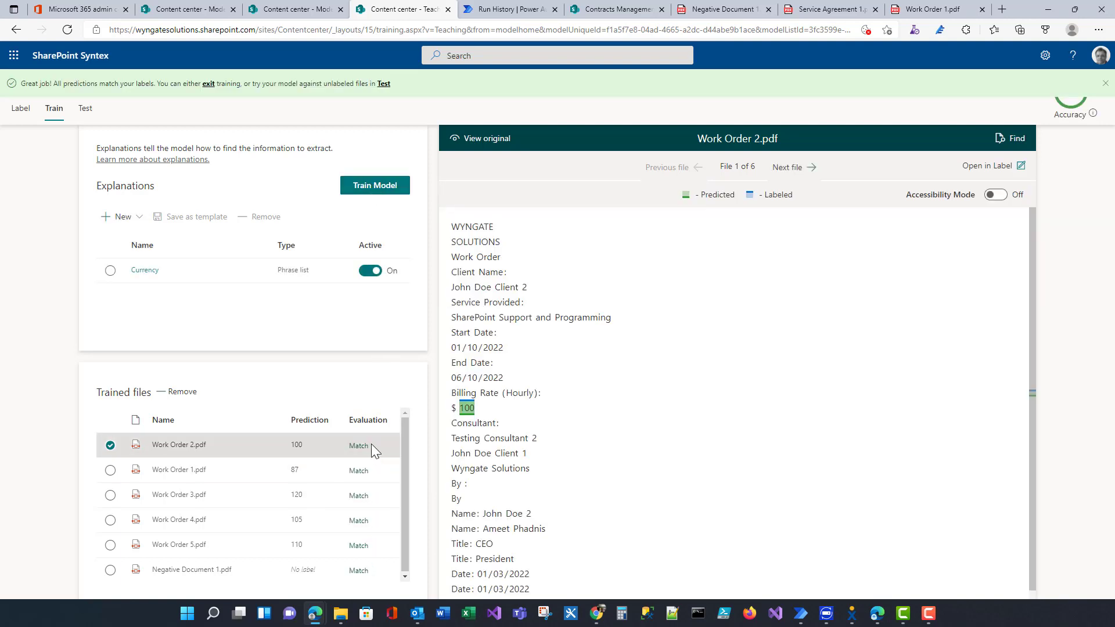
left_click(325, 472)
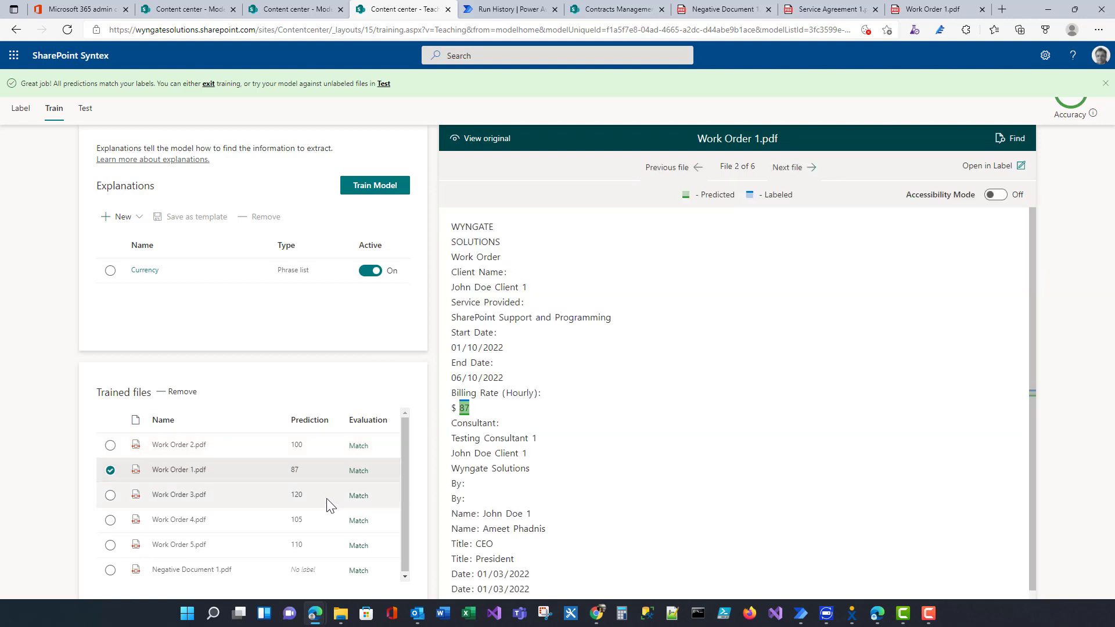
left_click(326, 498)
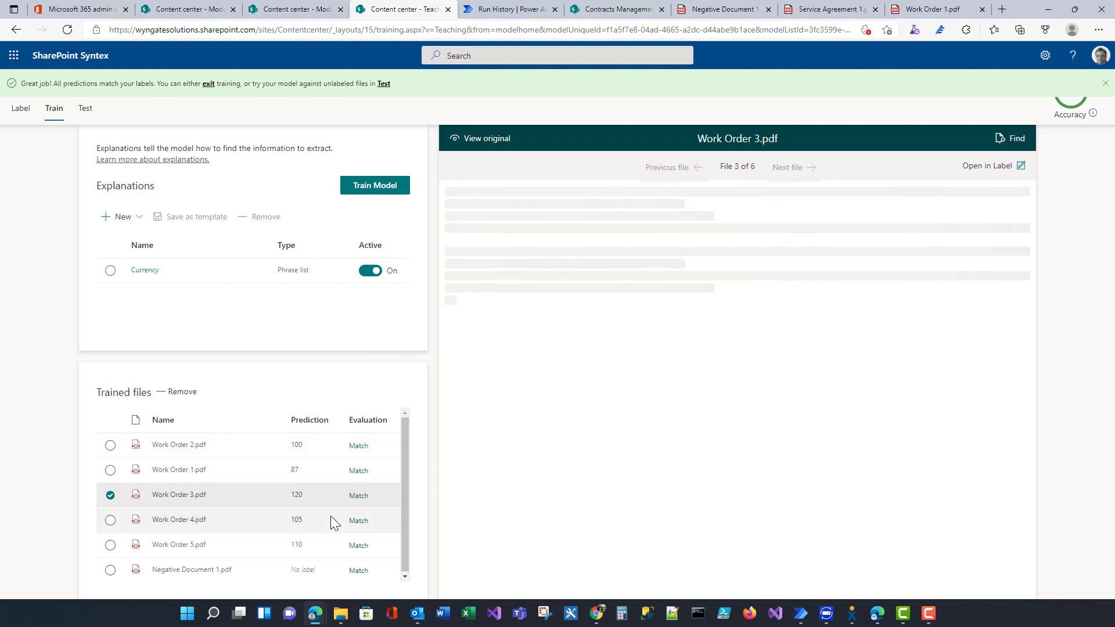
left_click(324, 523)
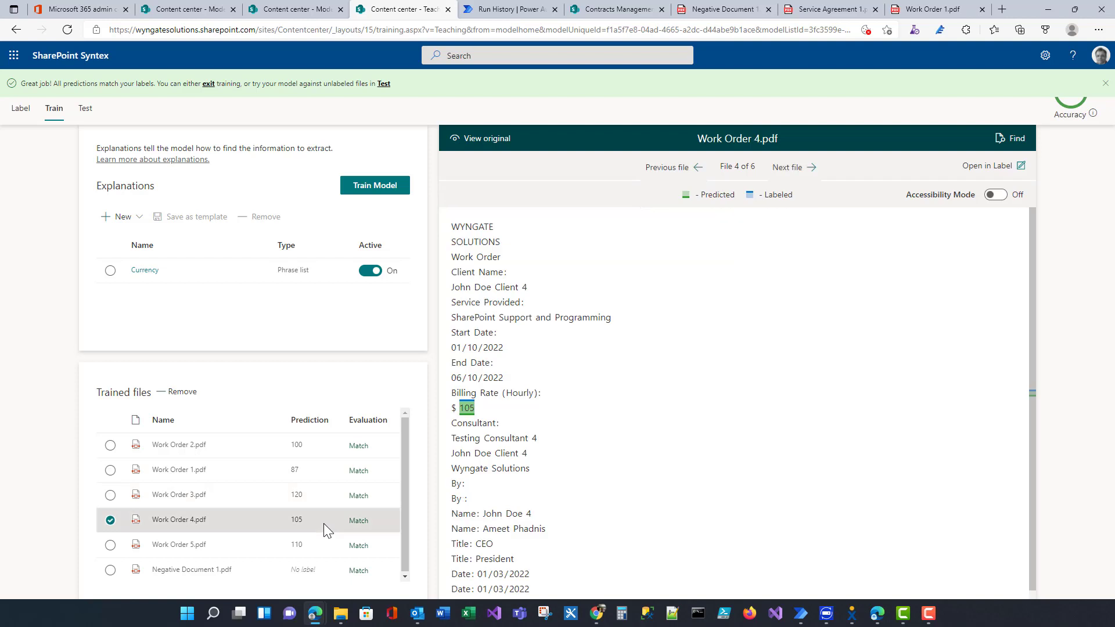
left_click(326, 545)
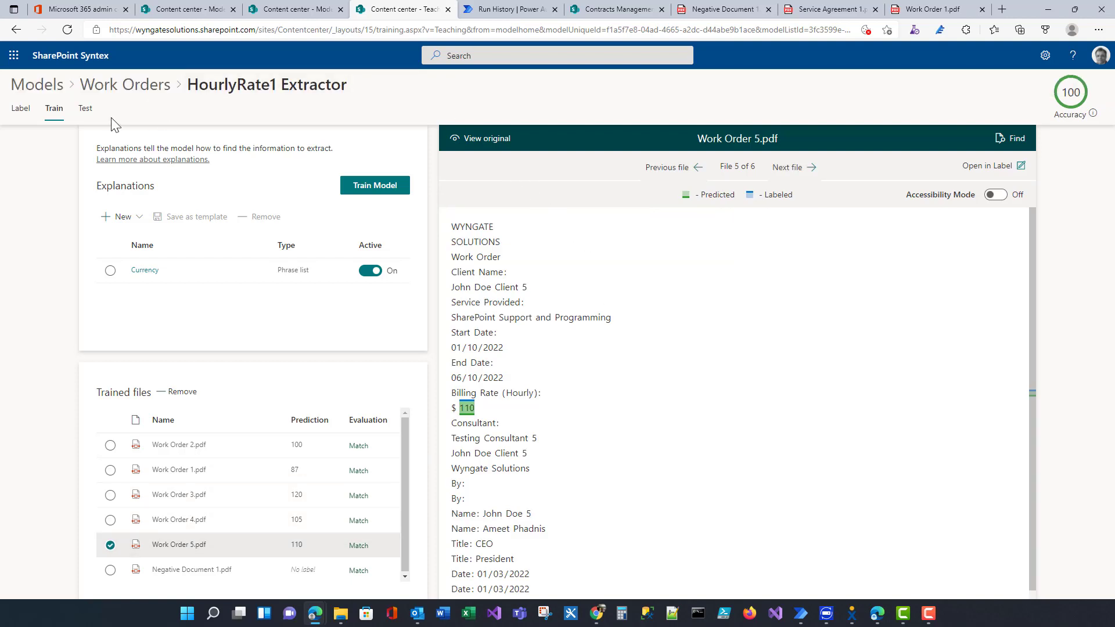
left_click(86, 111)
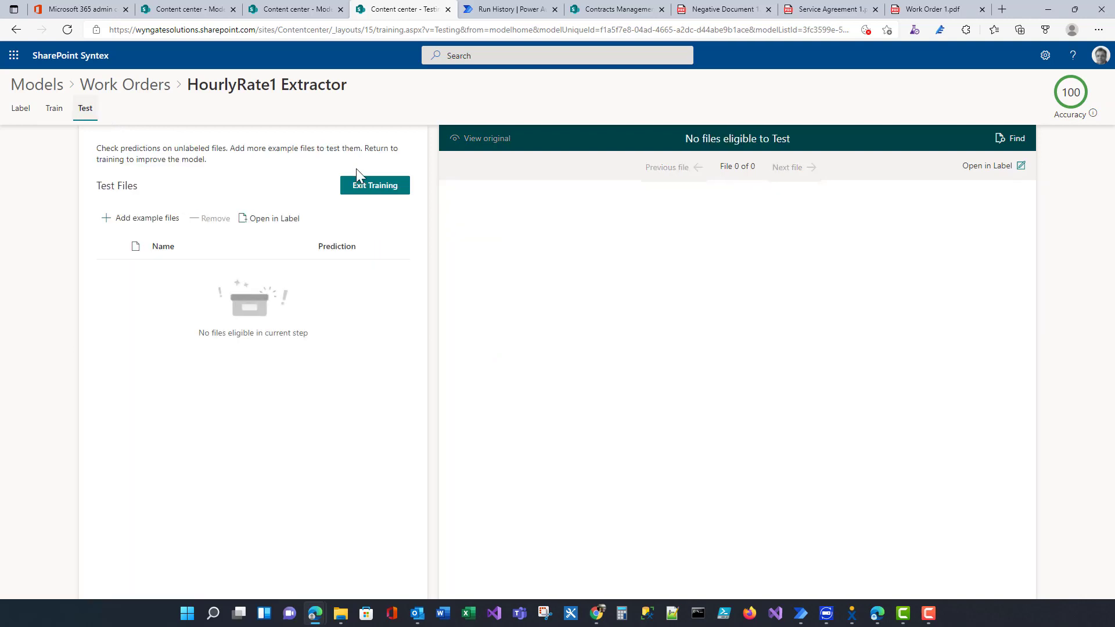
- Exit training and create a new extractor that reuses the existing ClientName site column
left_click(386, 186)
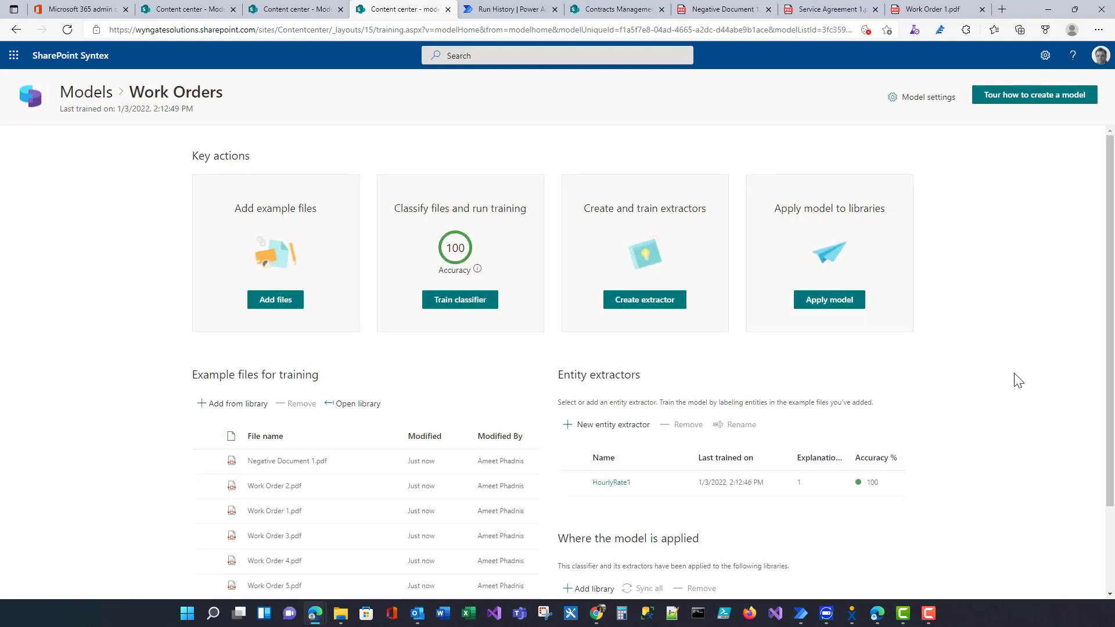
left_click(658, 300)
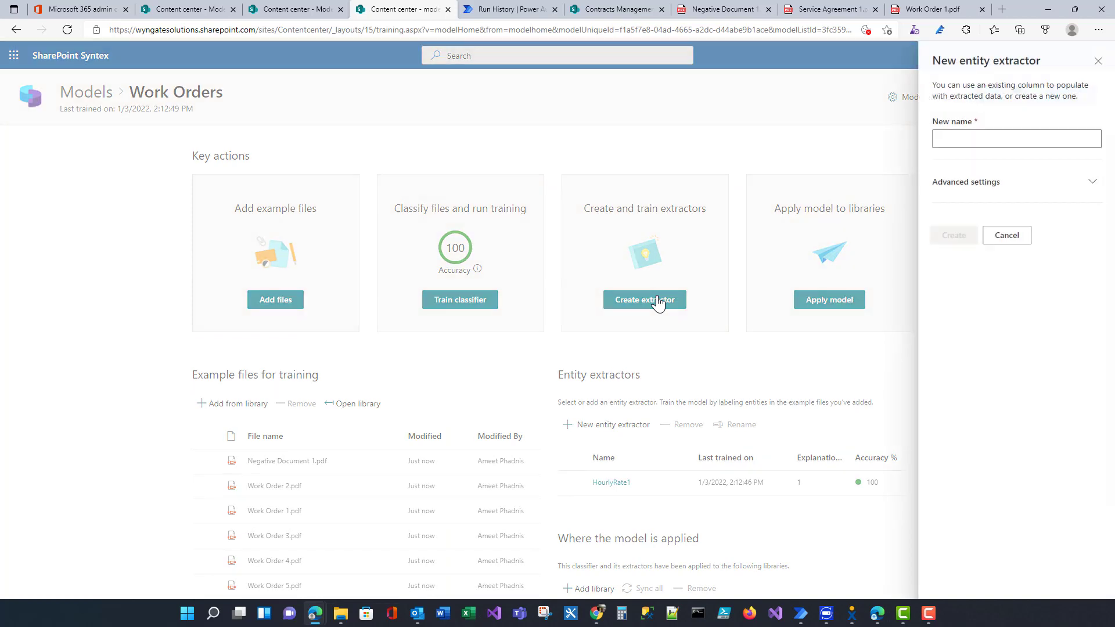
left_click(1091, 181)
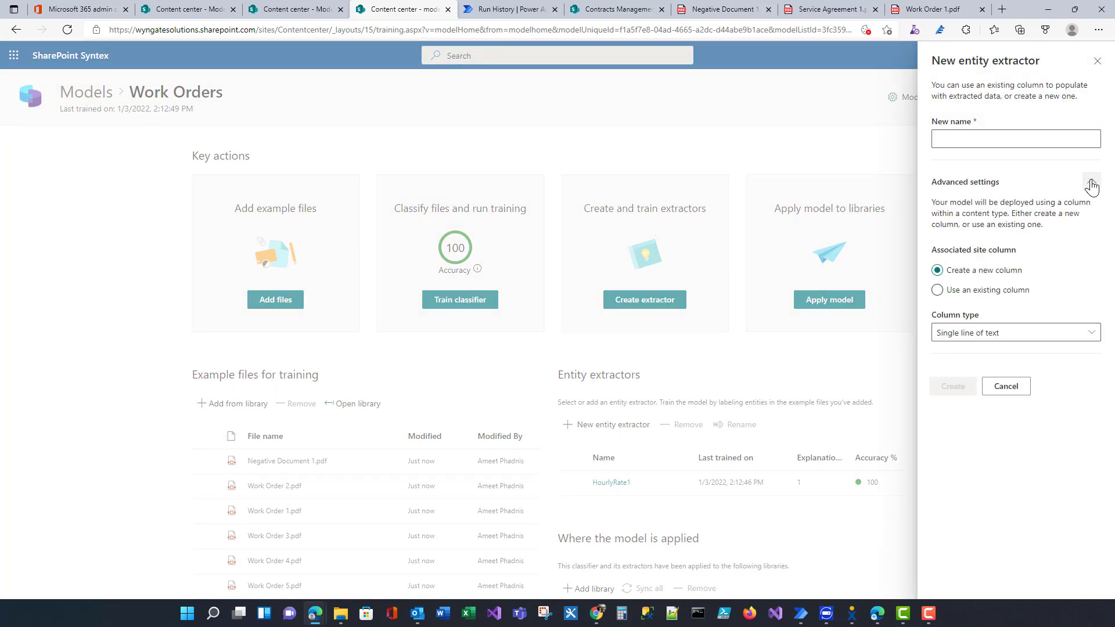
left_click(994, 291)
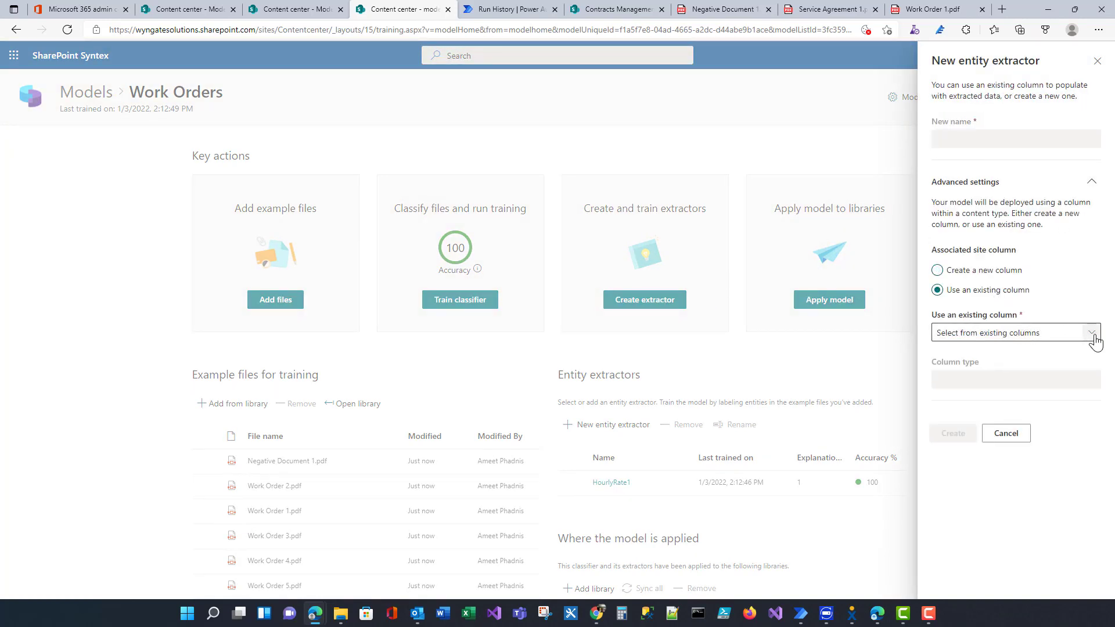
left_click(1091, 335)
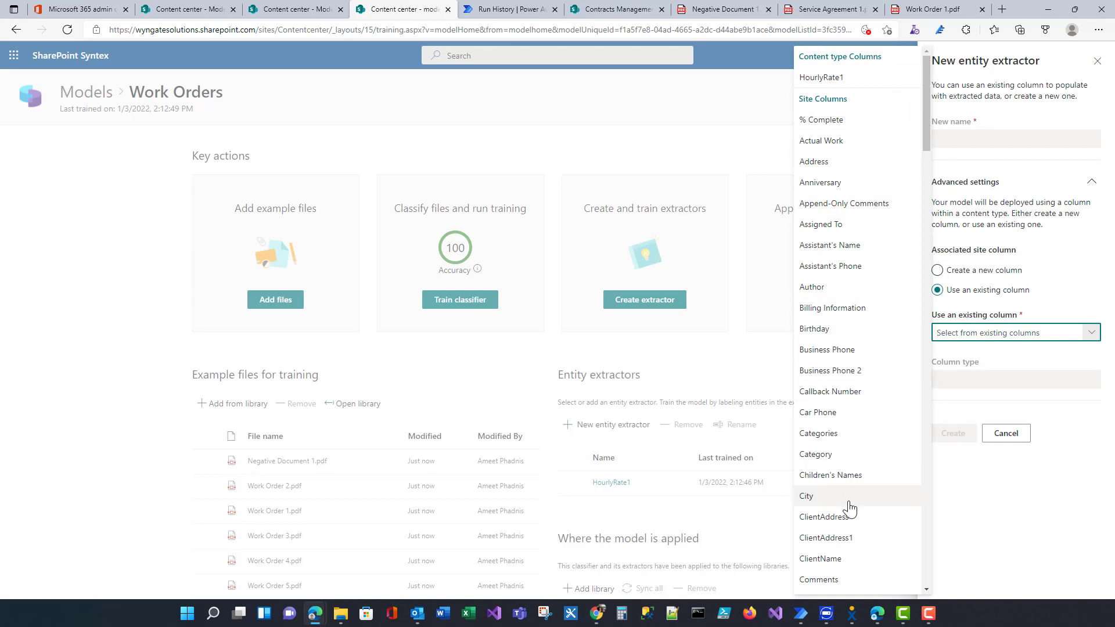
left_click(836, 558)
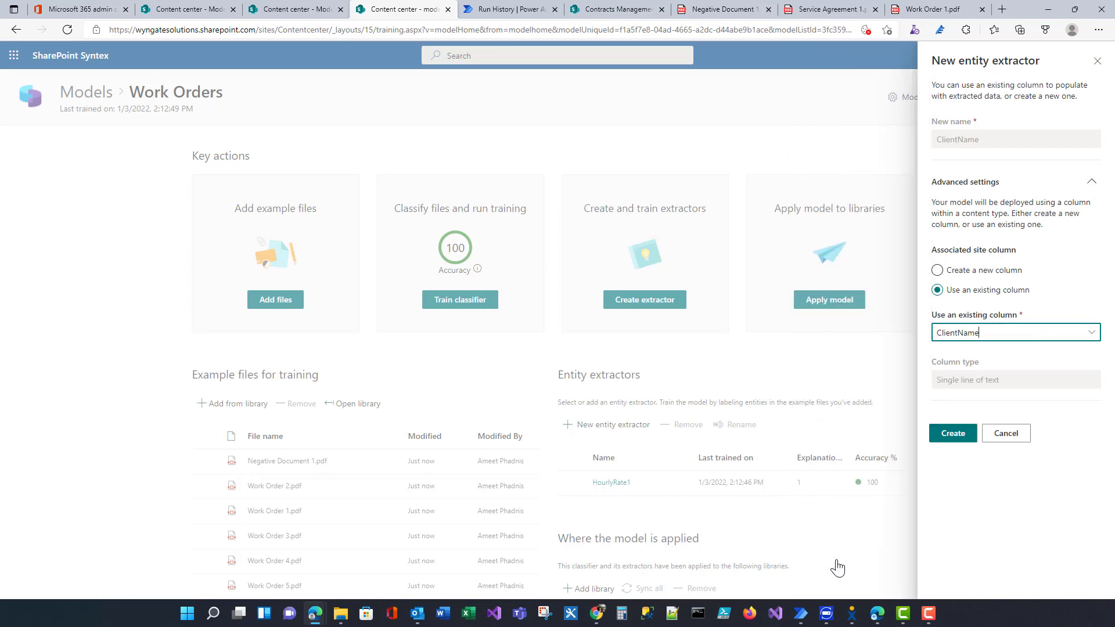
left_click(958, 437)
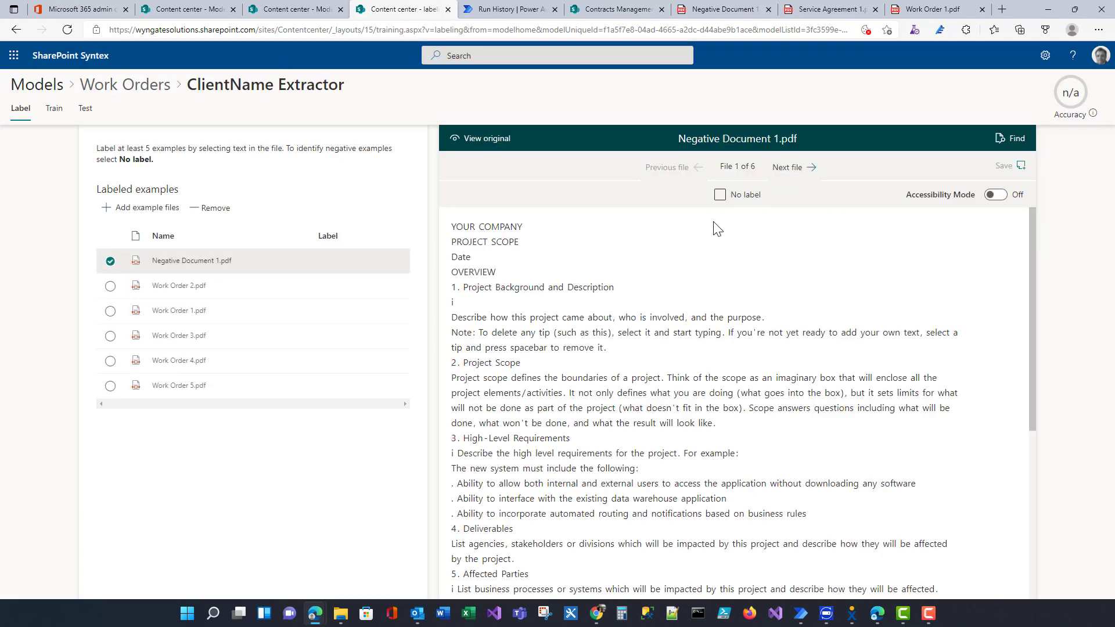
- Mark Negative Document 1 as No label and label the client name in Work Orders 2, 1, 3, 4, 5
left_click(720, 195)
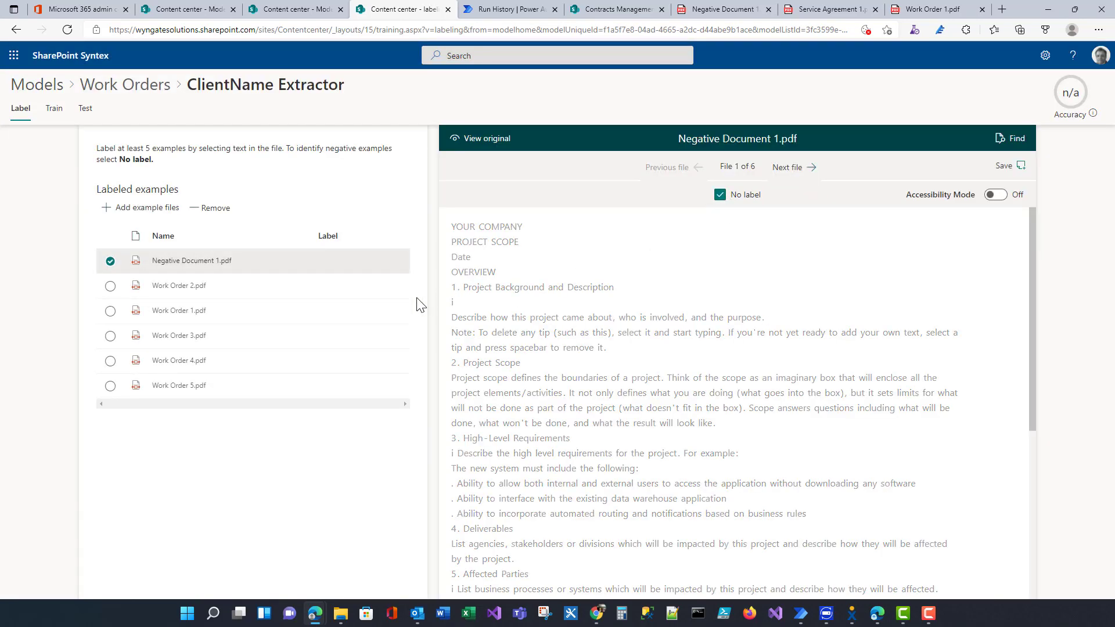
left_click(254, 290)
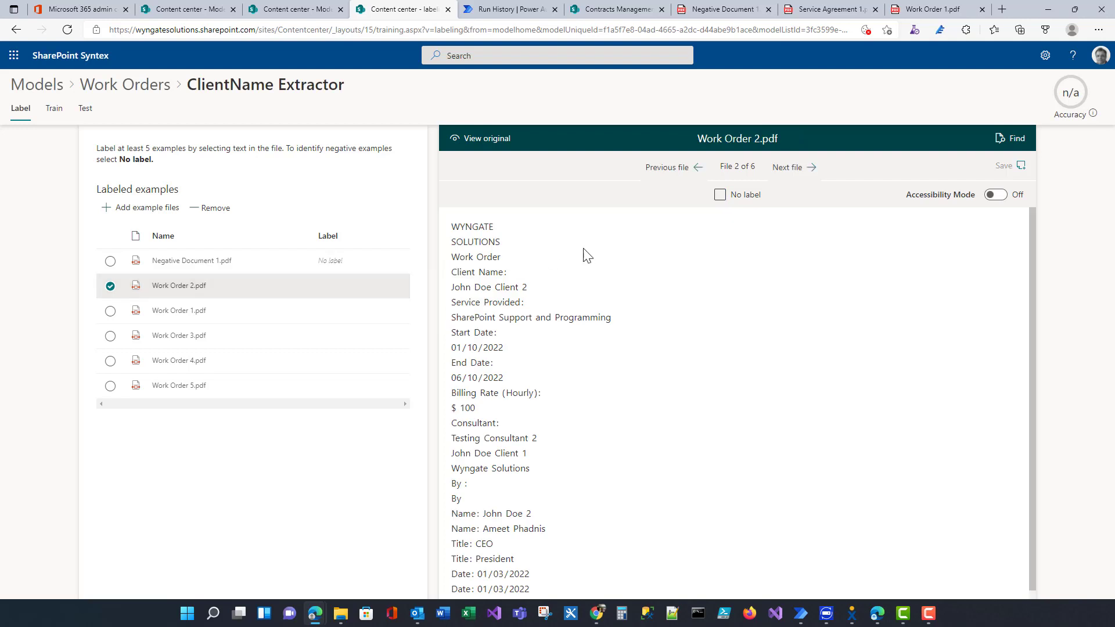
left_click_drag(453, 288, 529, 296)
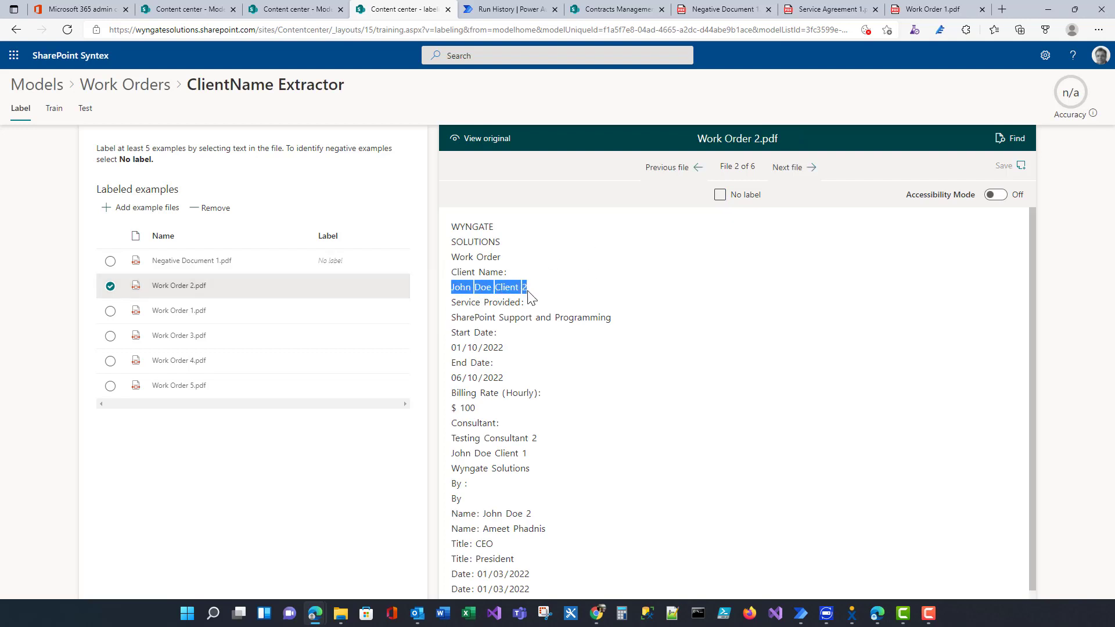
left_click(258, 311)
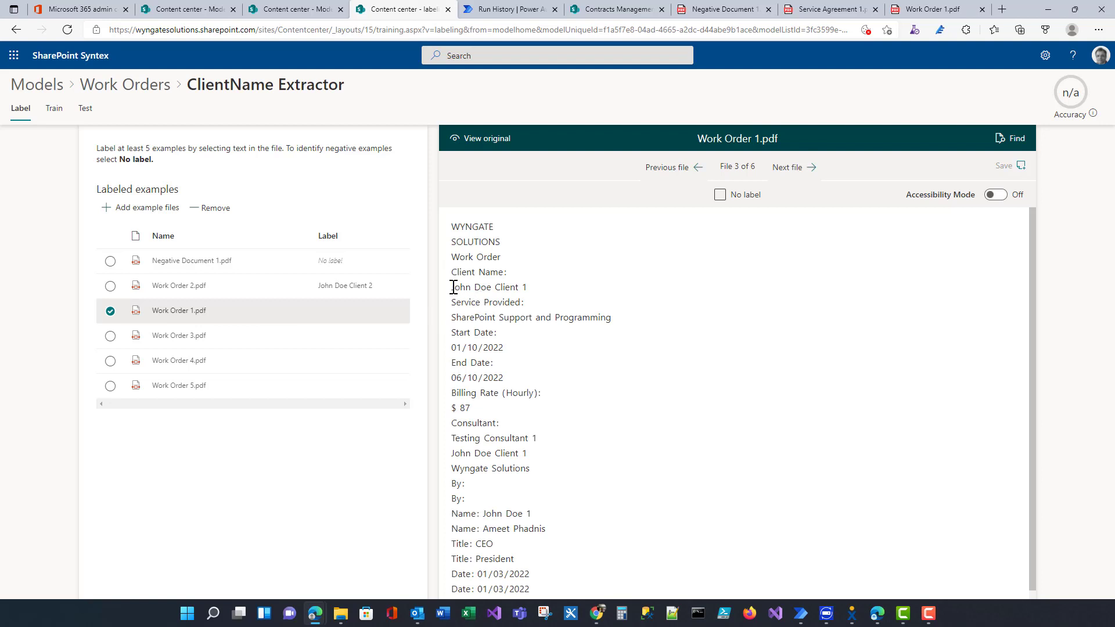
left_click_drag(453, 287, 530, 294)
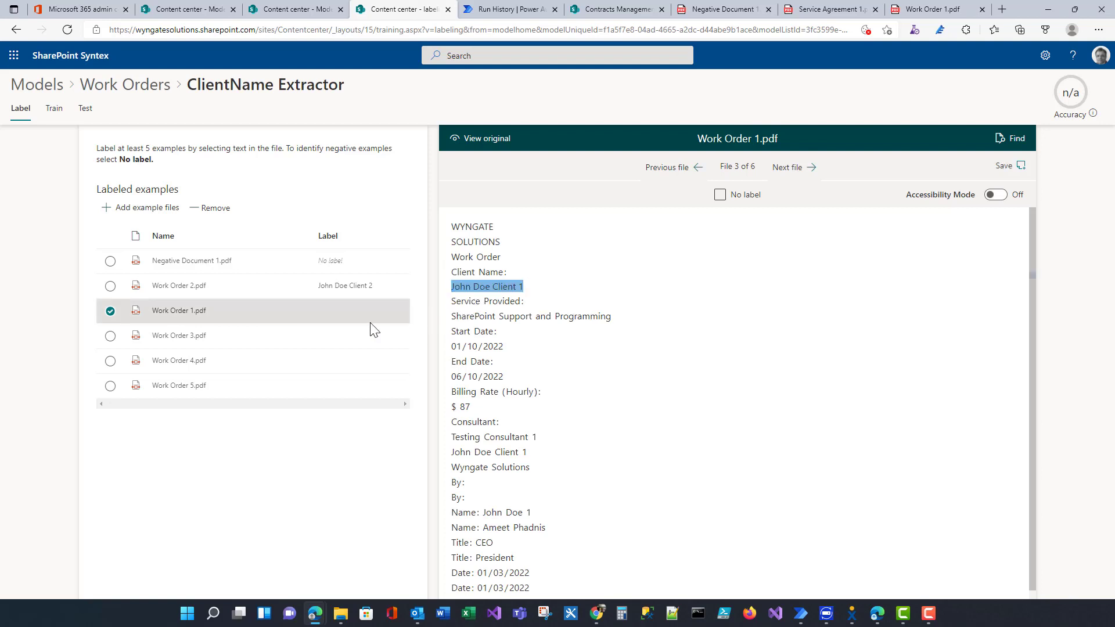
left_click(213, 335)
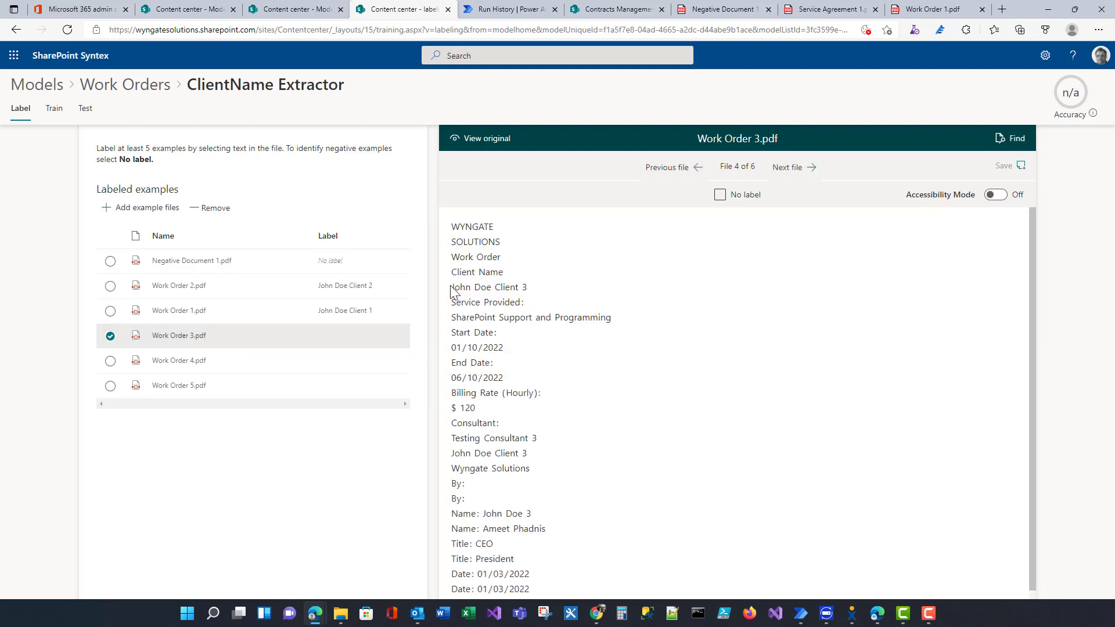
left_click_drag(453, 288, 527, 286)
left_click(241, 358)
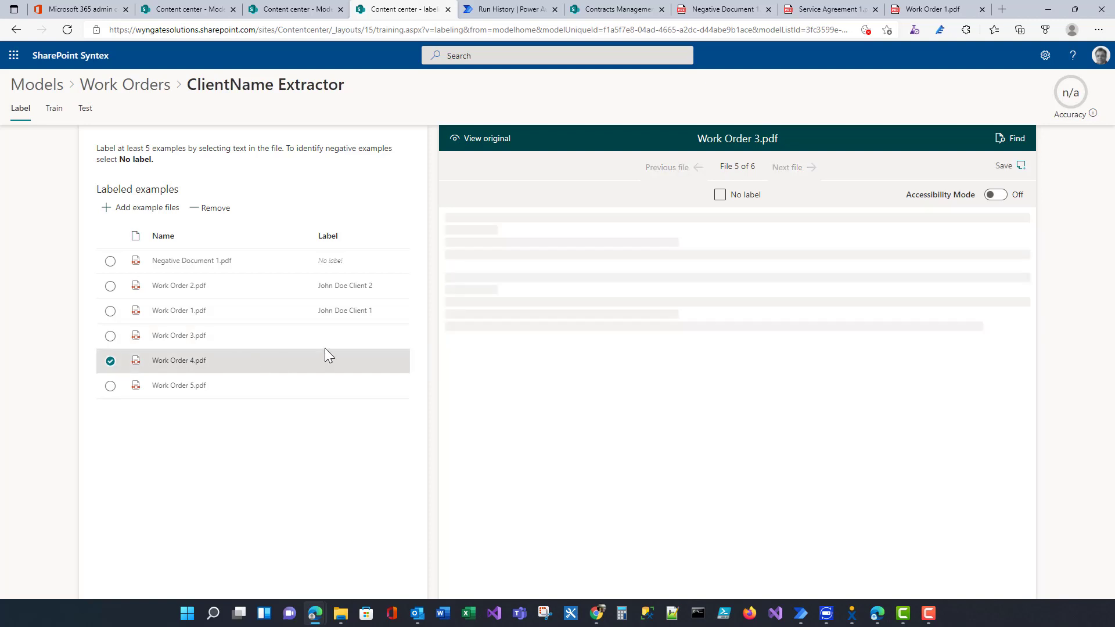
left_click_drag(452, 287, 528, 287)
left_click(231, 386)
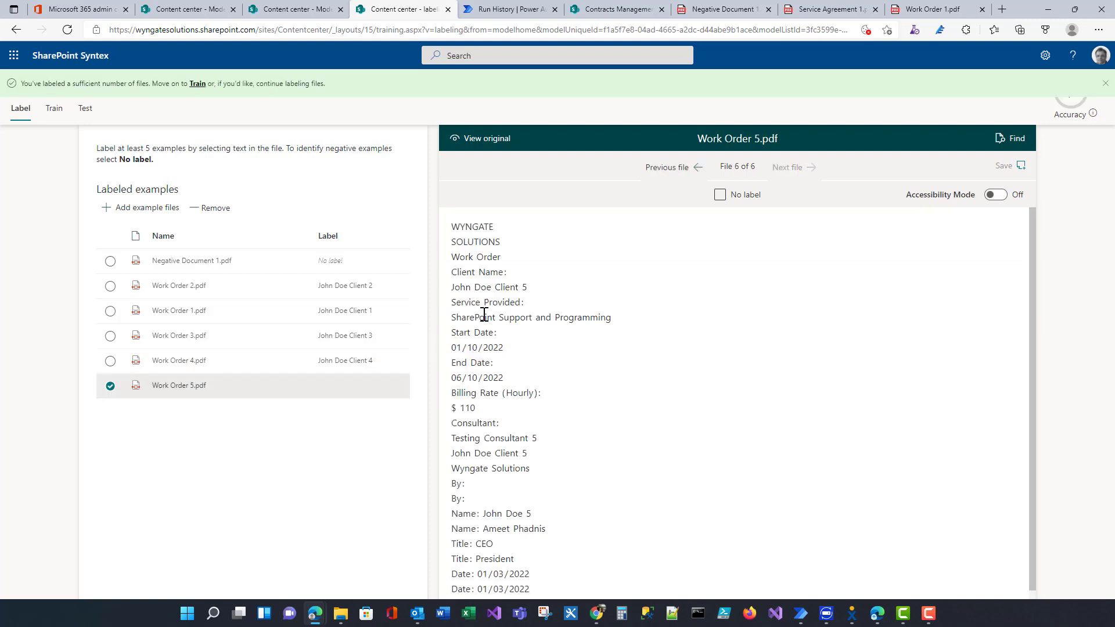
left_click_drag(453, 287, 528, 287)
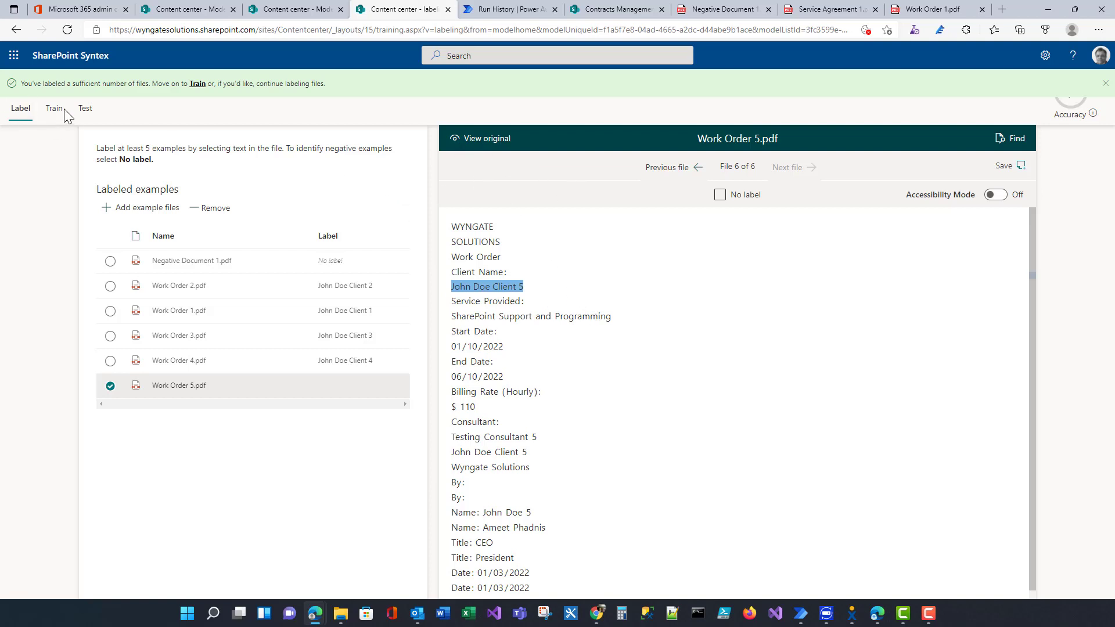
left_click(273, 261)
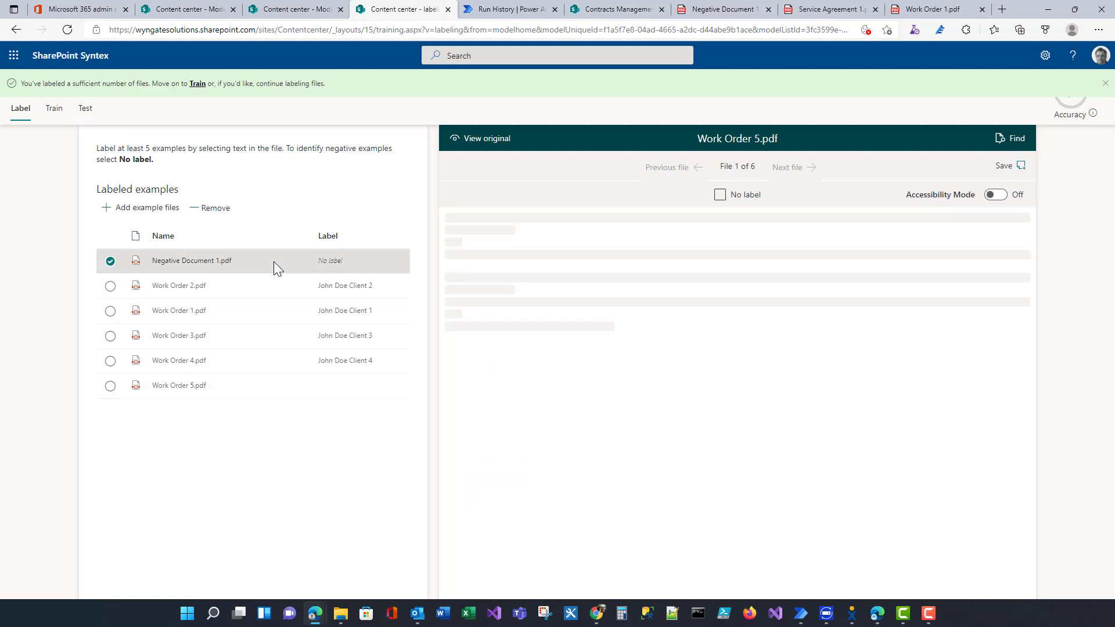
- Add and save an After label template explanation for the ClientName extractor
left_click(60, 114)
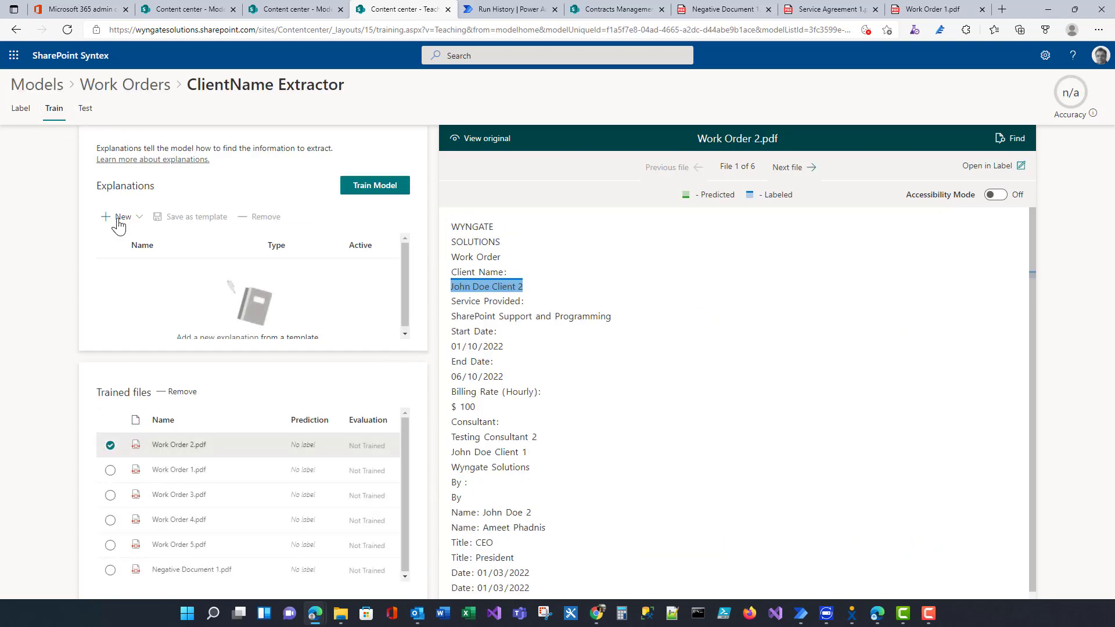
left_click(122, 217)
left_click(129, 252)
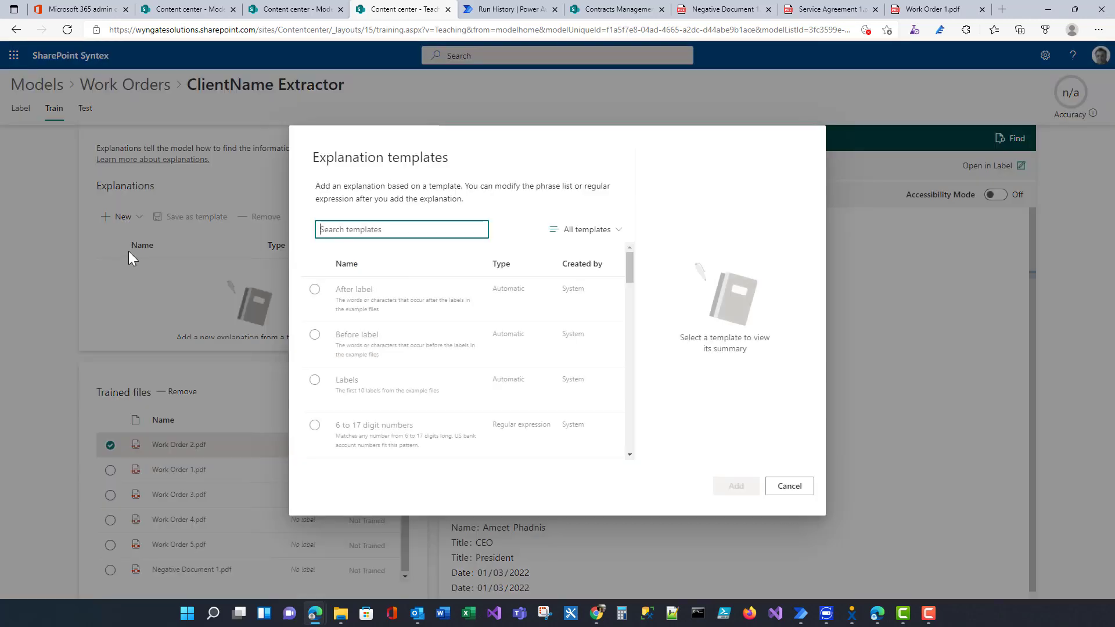
left_click(314, 290)
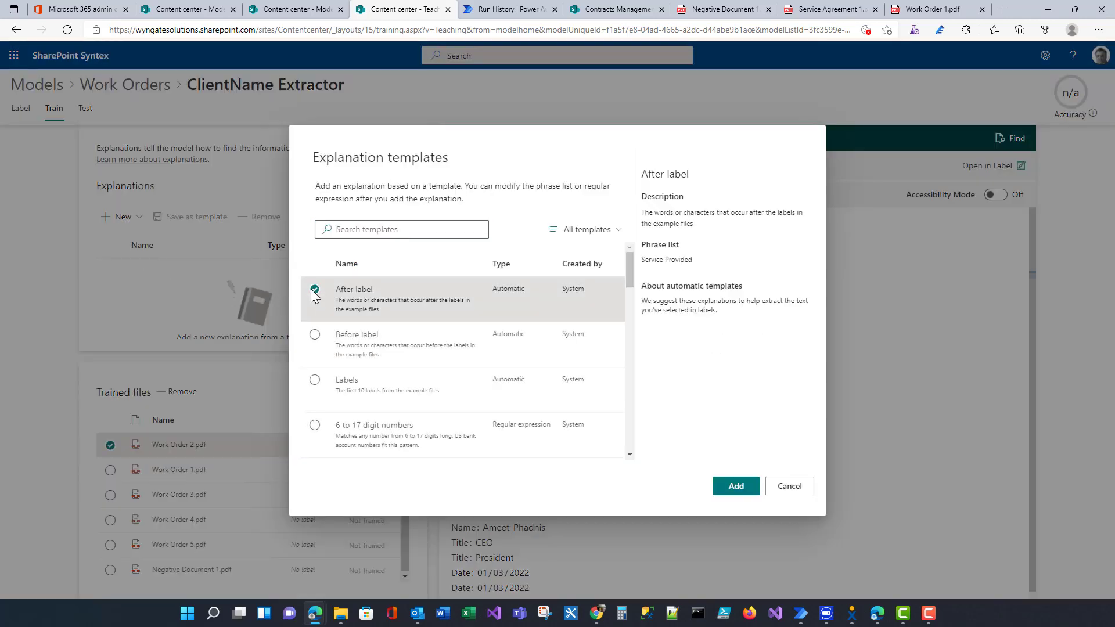
left_click(736, 487)
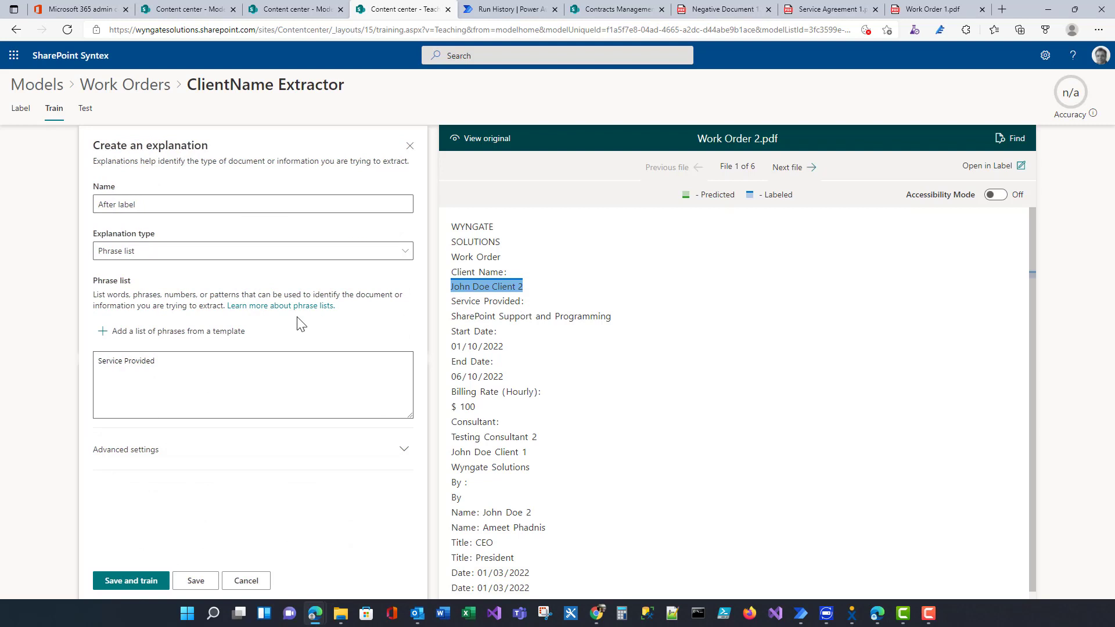
left_click(196, 582)
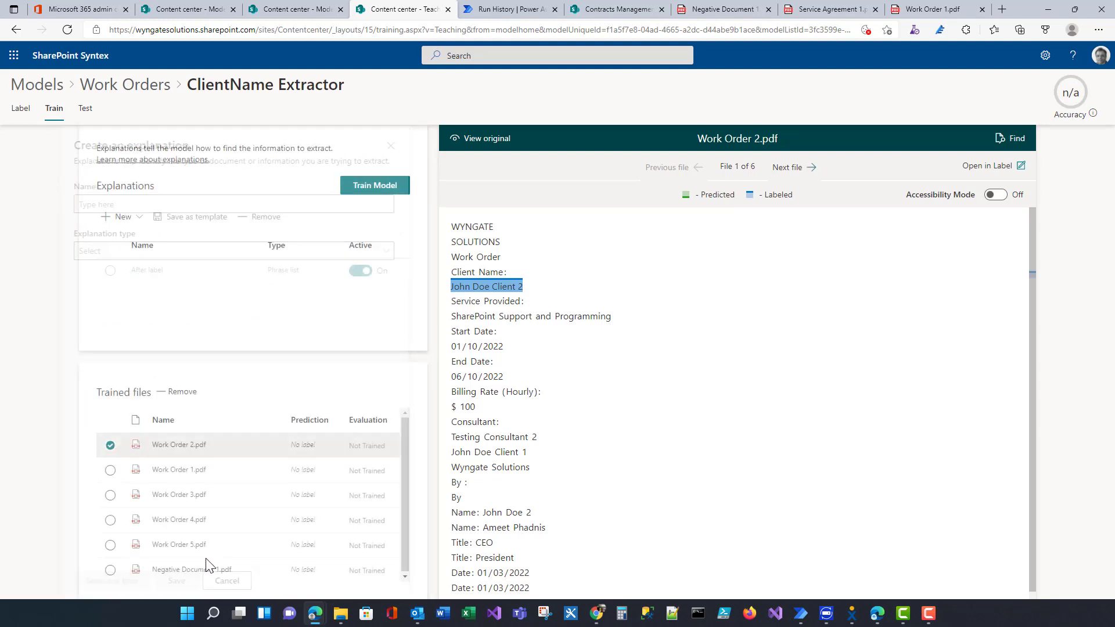
- Add and save a Before label template explanation as well
left_click(116, 217)
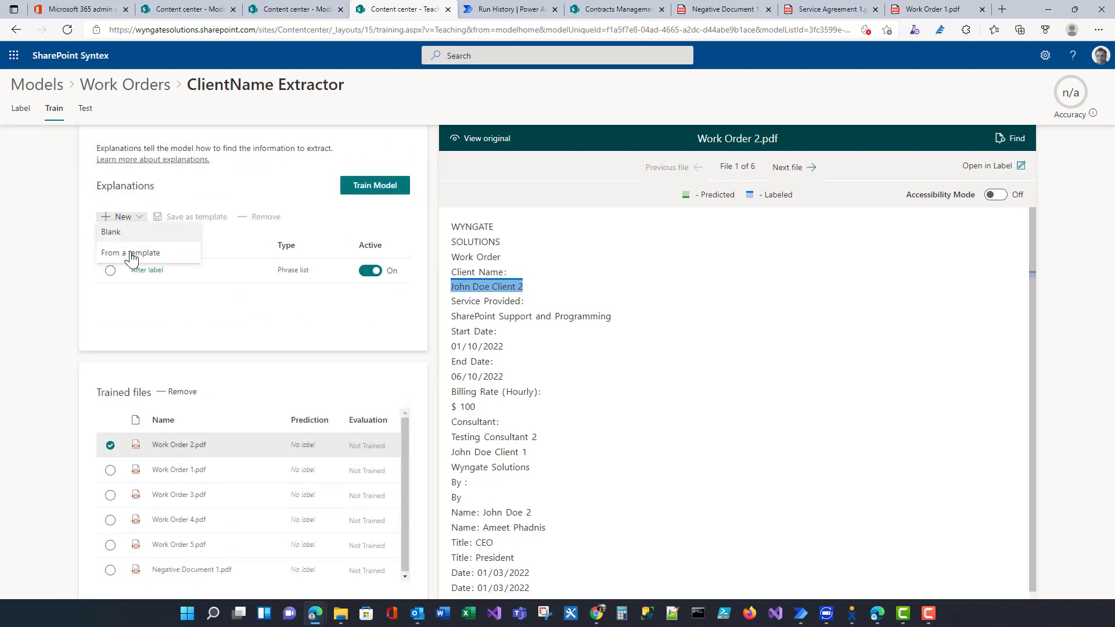
left_click(129, 253)
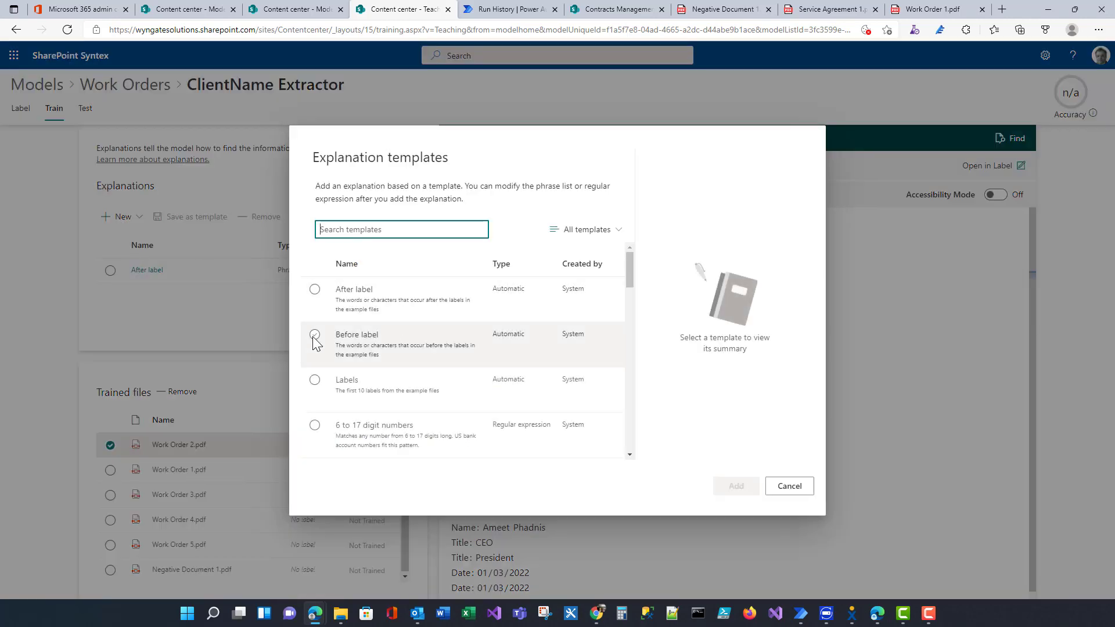
left_click(314, 335)
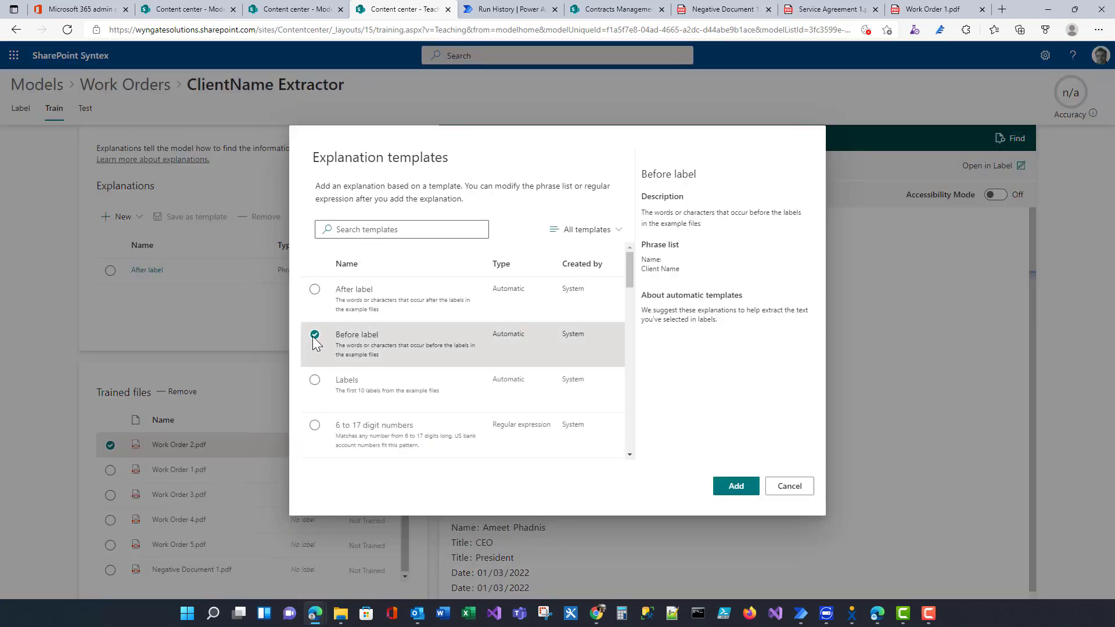
left_click(752, 492)
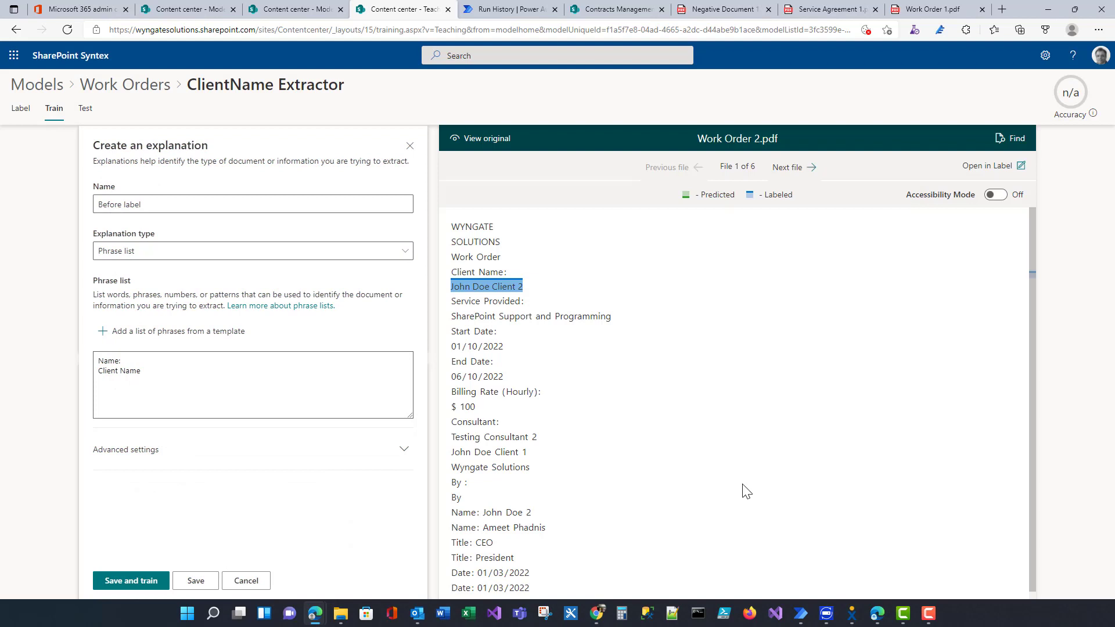
left_click(196, 581)
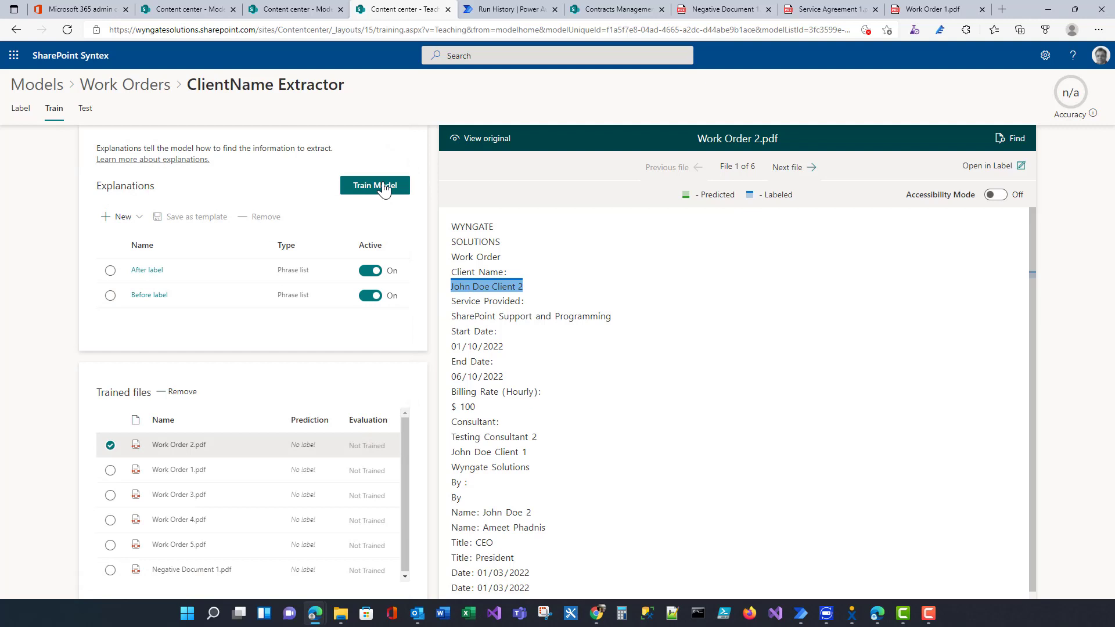
- Train ClientName, check predicted client names for Work Orders 1 and 3, view Test, then exit training
left_click(383, 189)
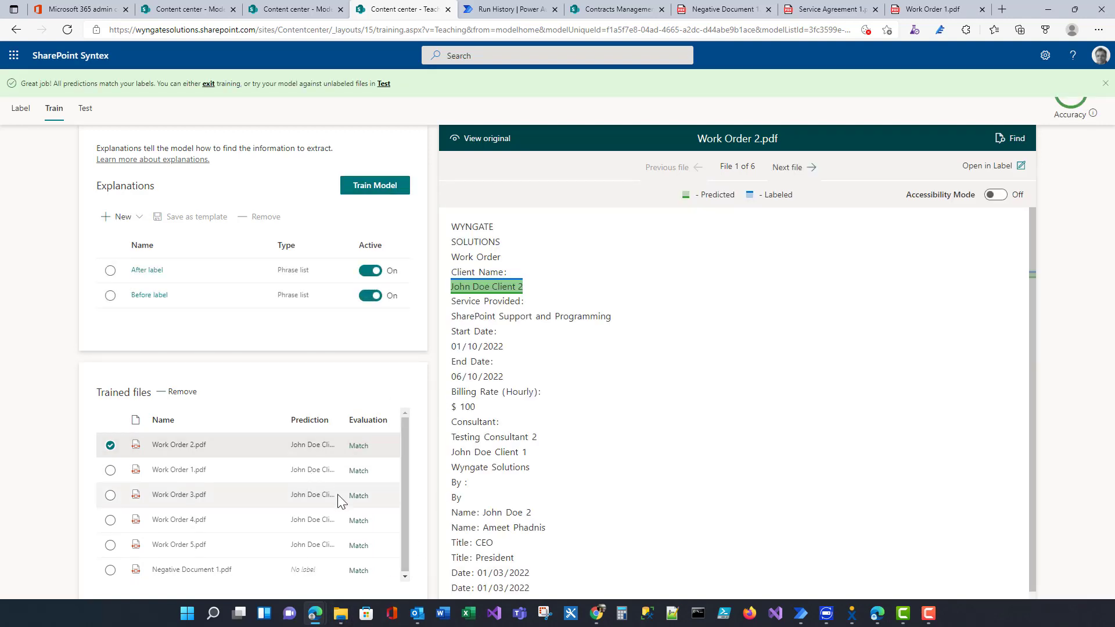
left_click(337, 471)
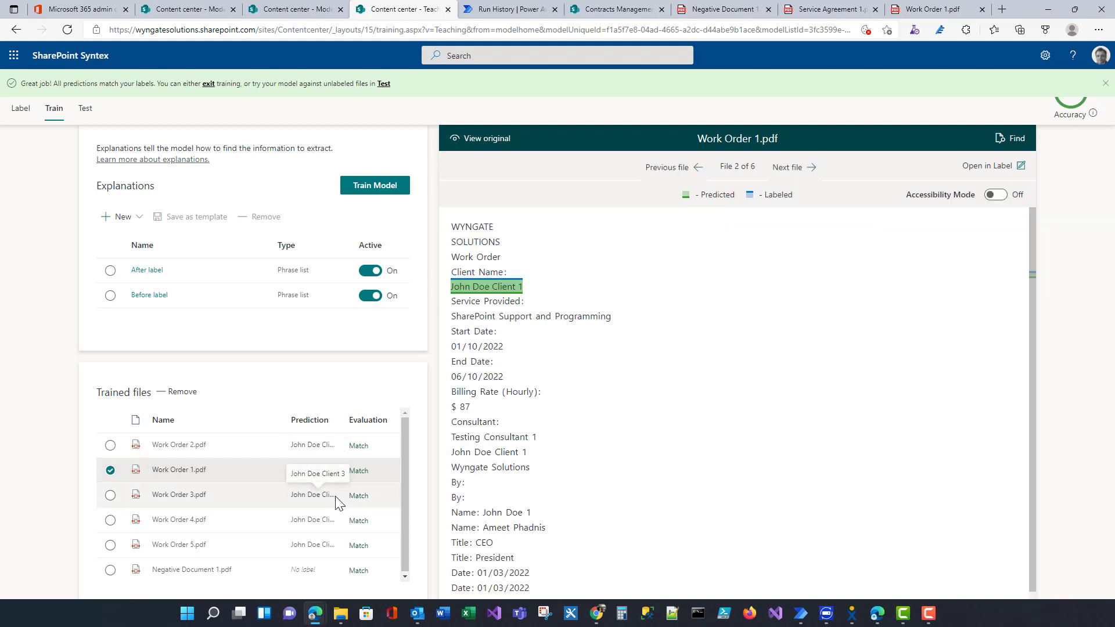
left_click(336, 498)
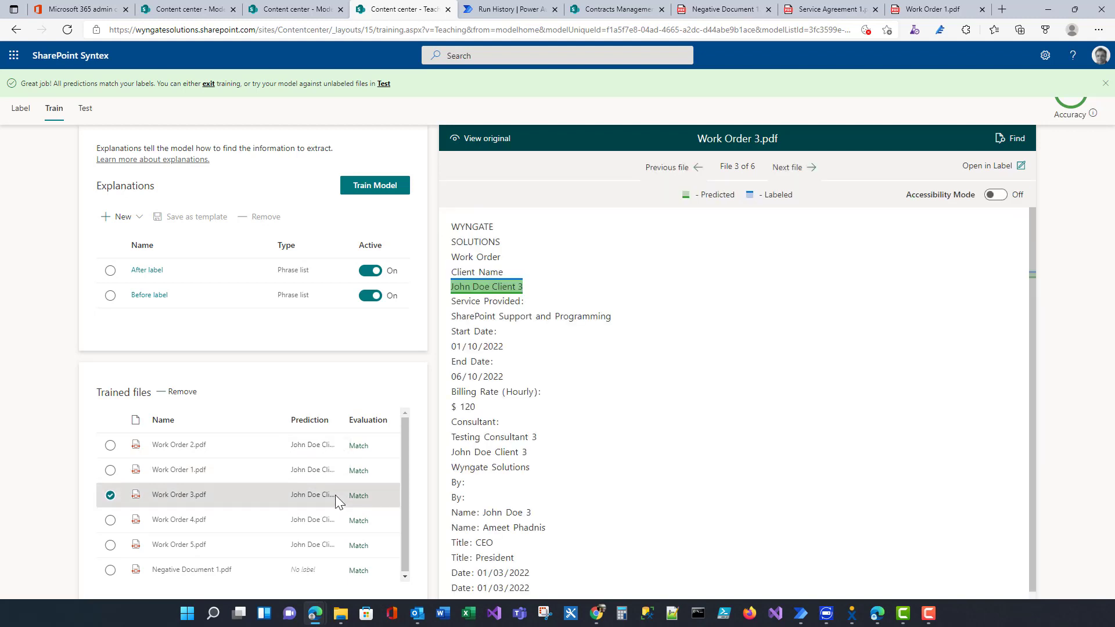
left_click(85, 118)
left_click(383, 186)
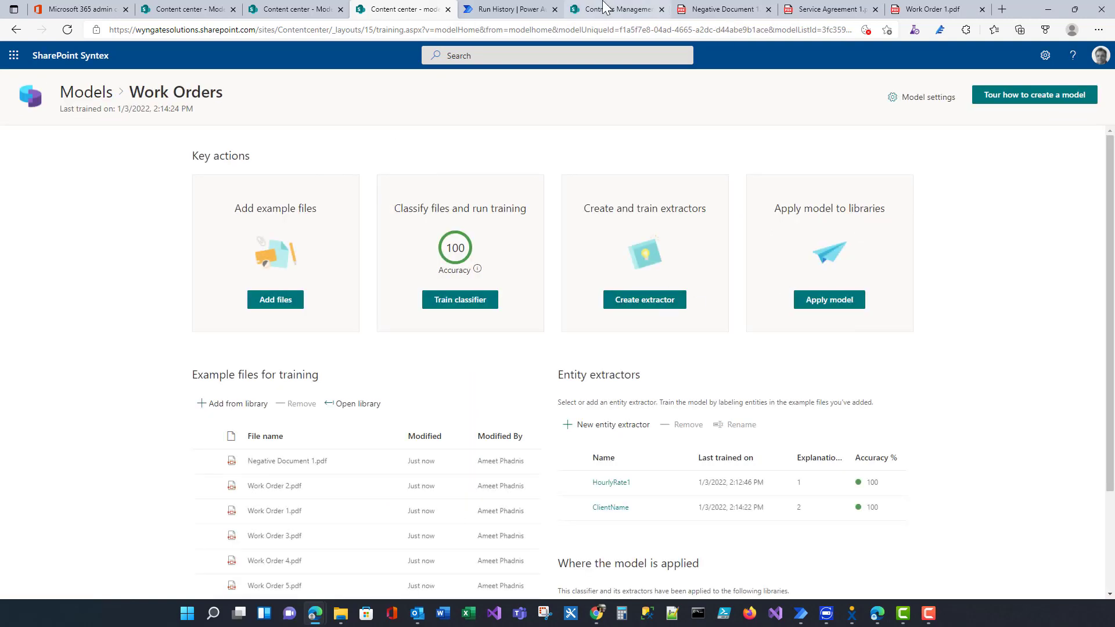
- Reload the Service Agreements library tab to show Service Agreement 1.pdf's extracted client values
left_click(637, 12)
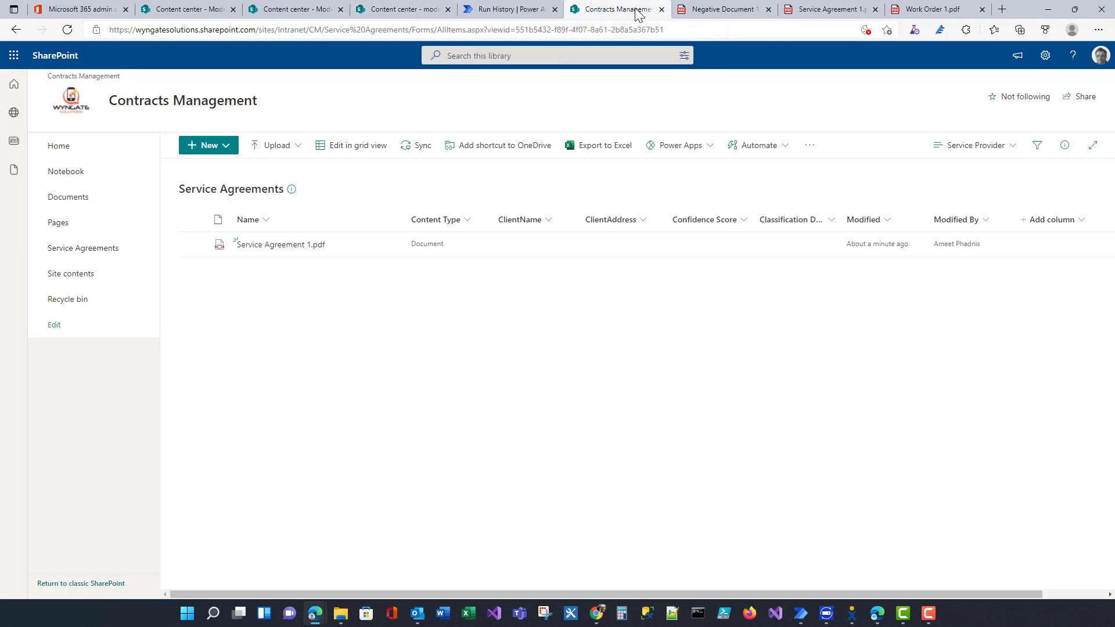
left_click(67, 29)
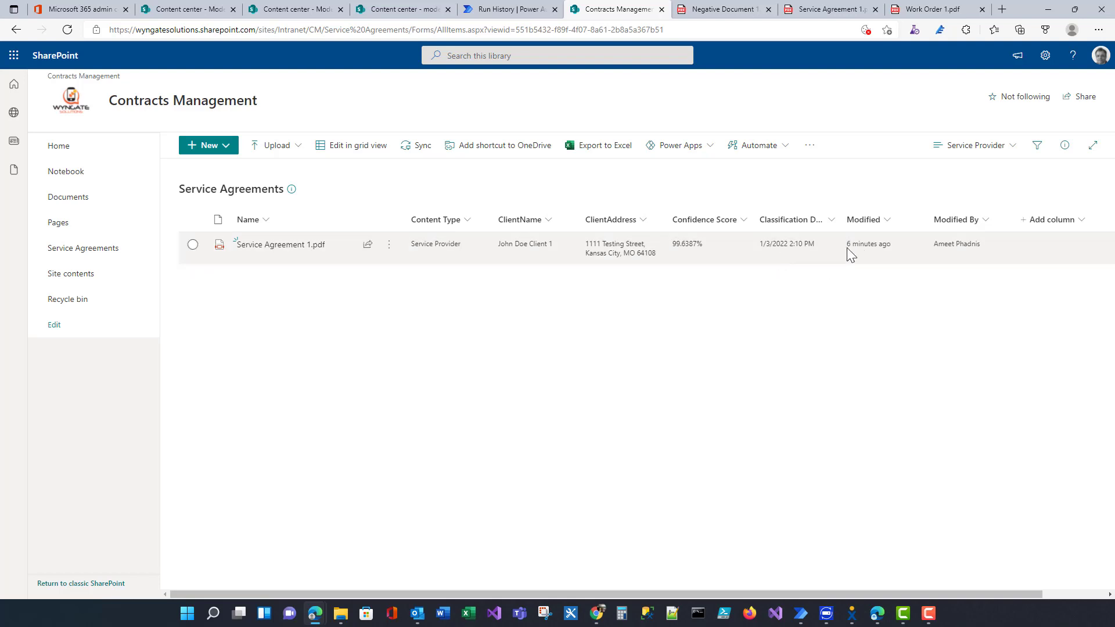
- Apply the Work Orders model to Contracts Management's Service Agreements library, then Sync all
left_click(417, 10)
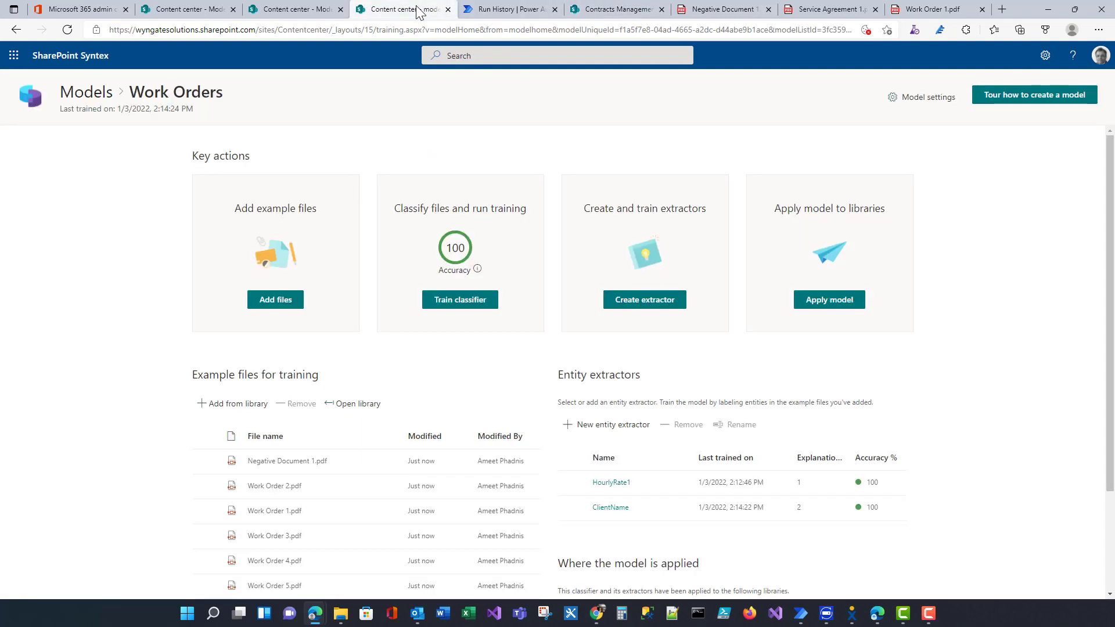
scroll(980, 355, "down", 3)
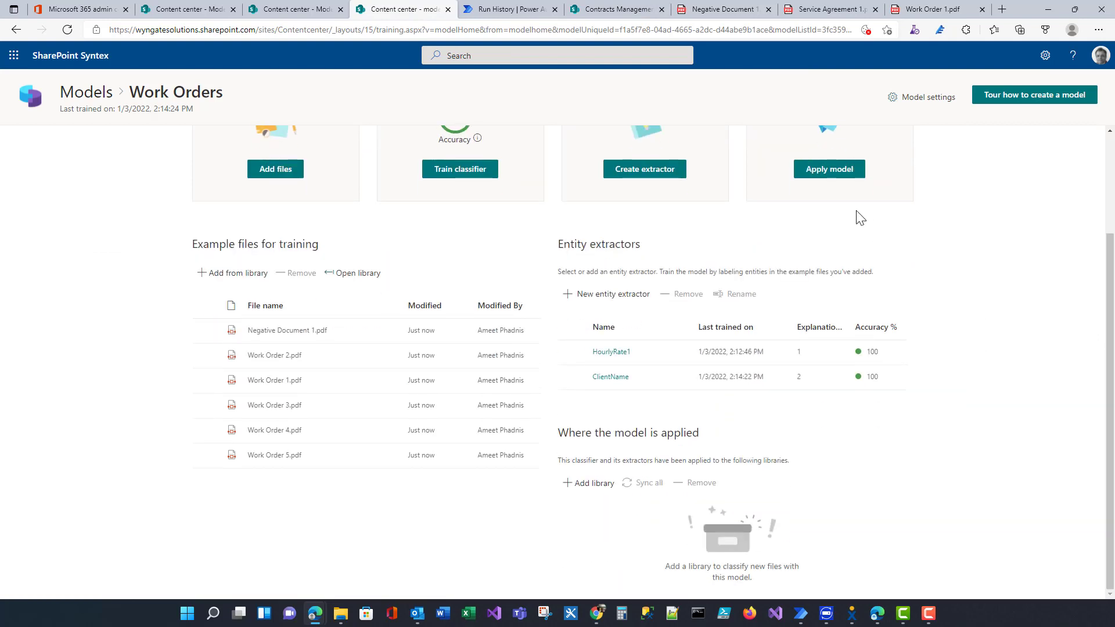
left_click(840, 174)
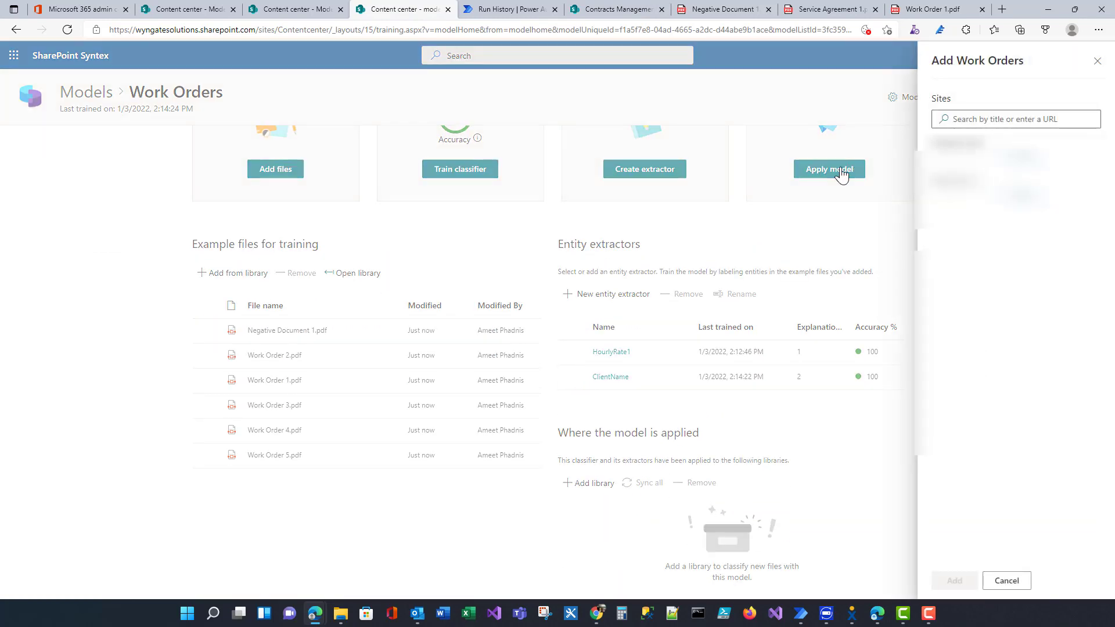
left_click(1016, 240)
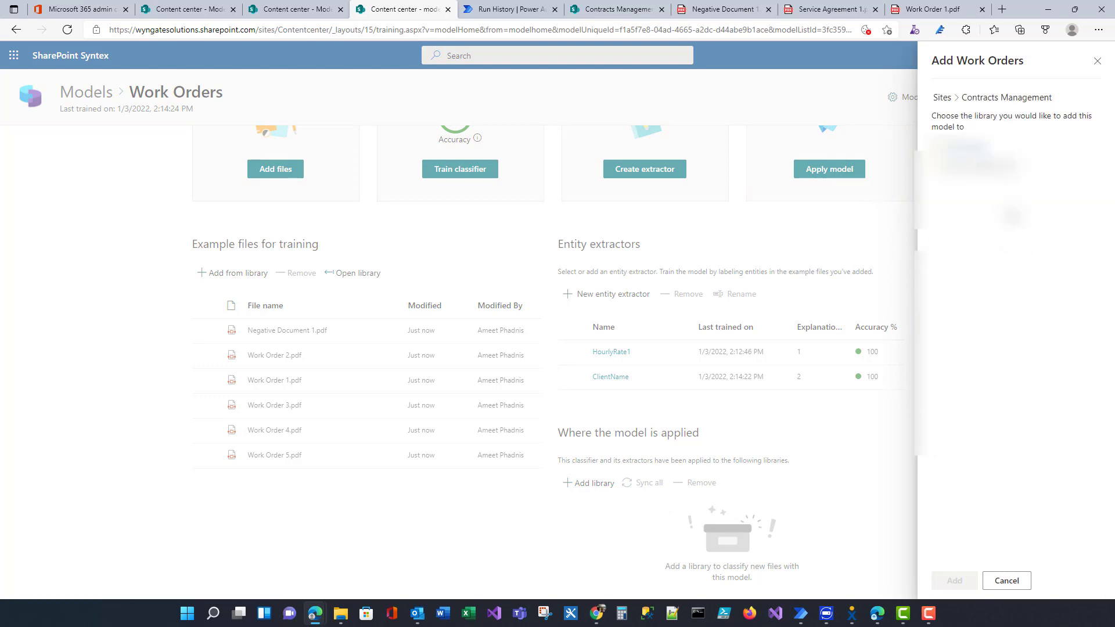
left_click(993, 171)
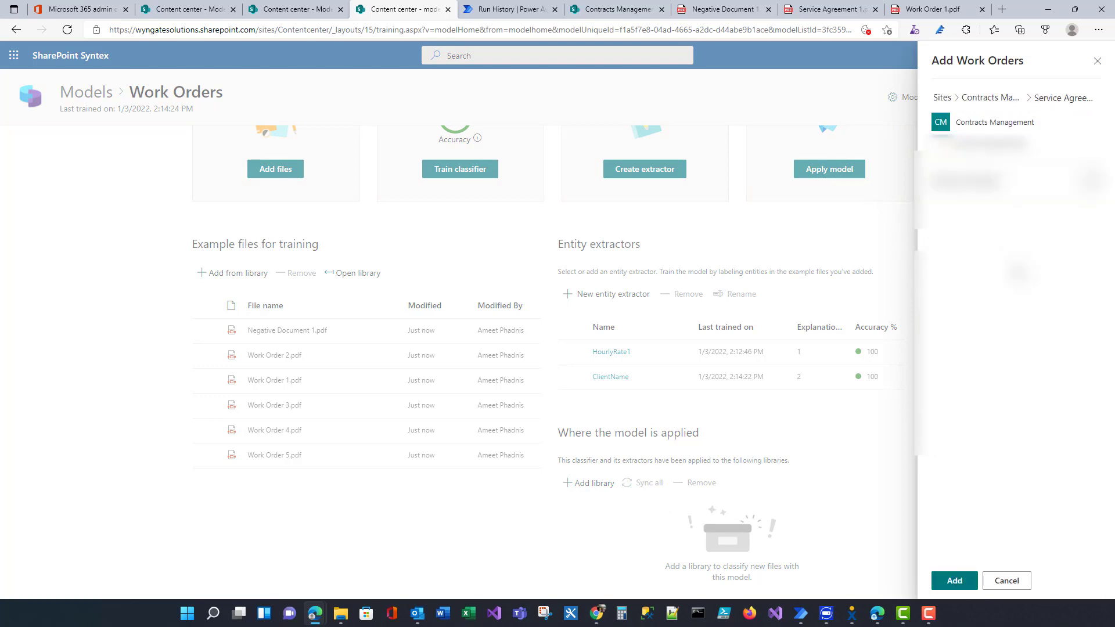
left_click(954, 581)
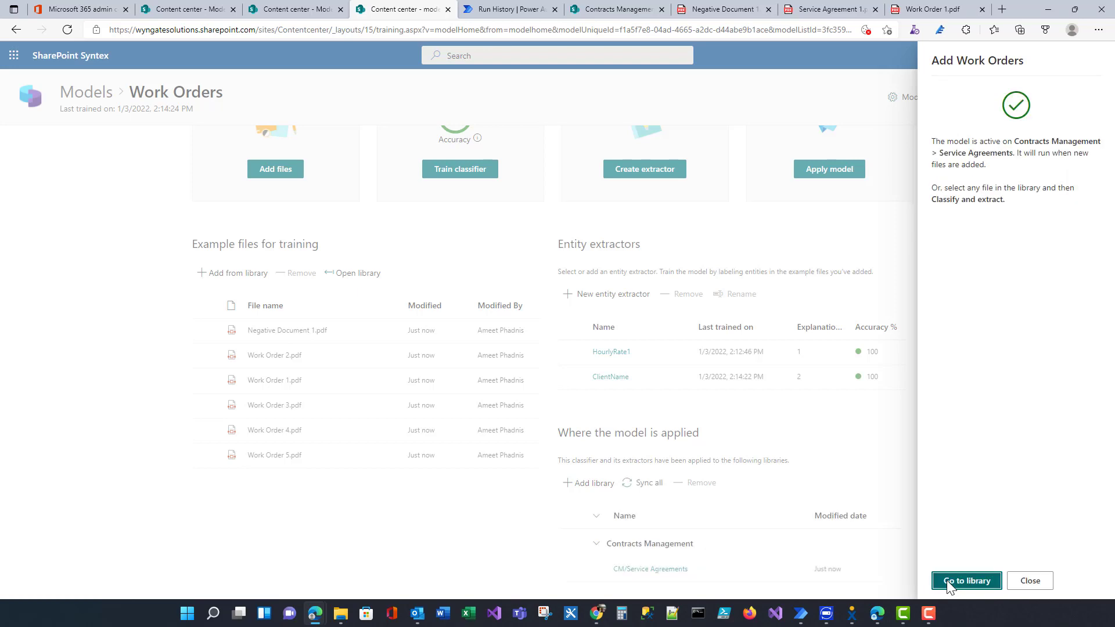
left_click(1030, 581)
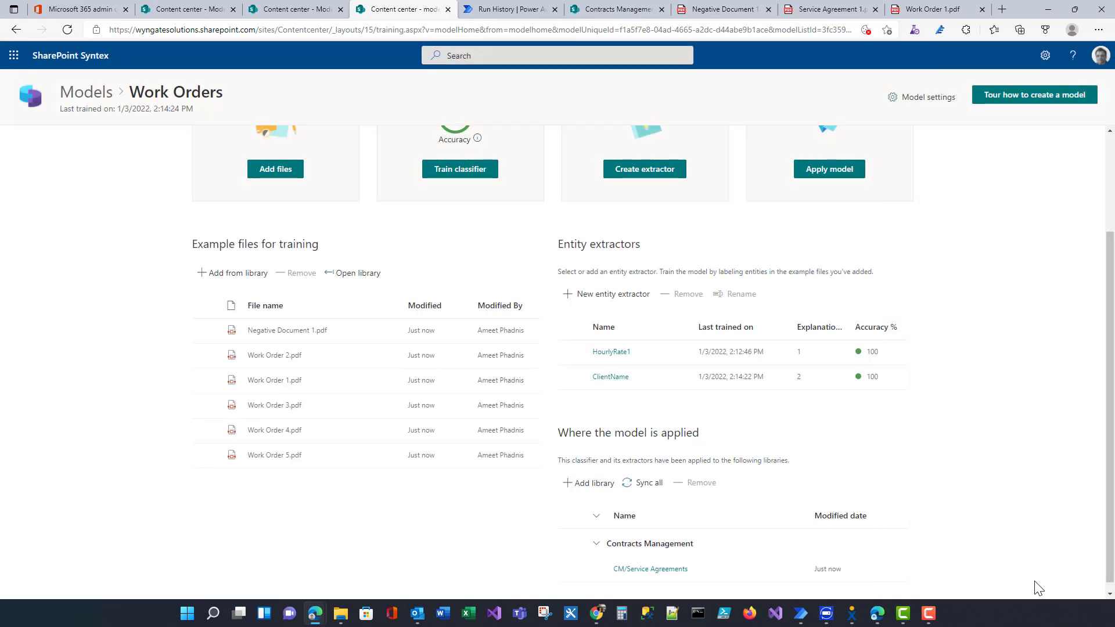
left_click(638, 484)
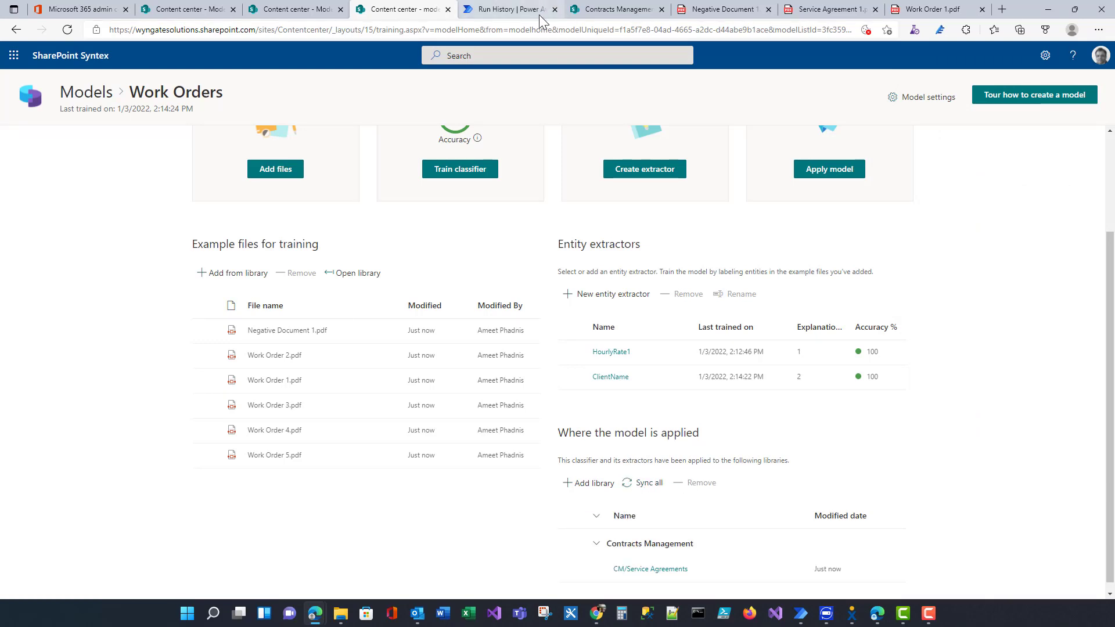
- Review the Service Agreements library settings, then return to the library's Work Orders view
left_click(621, 10)
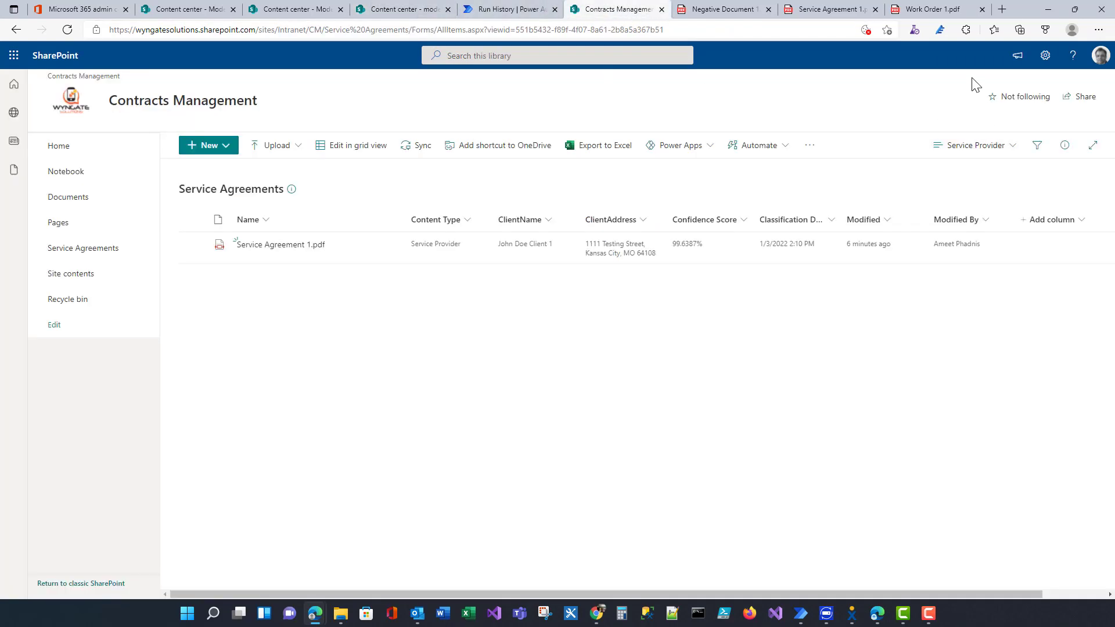
left_click(1045, 56)
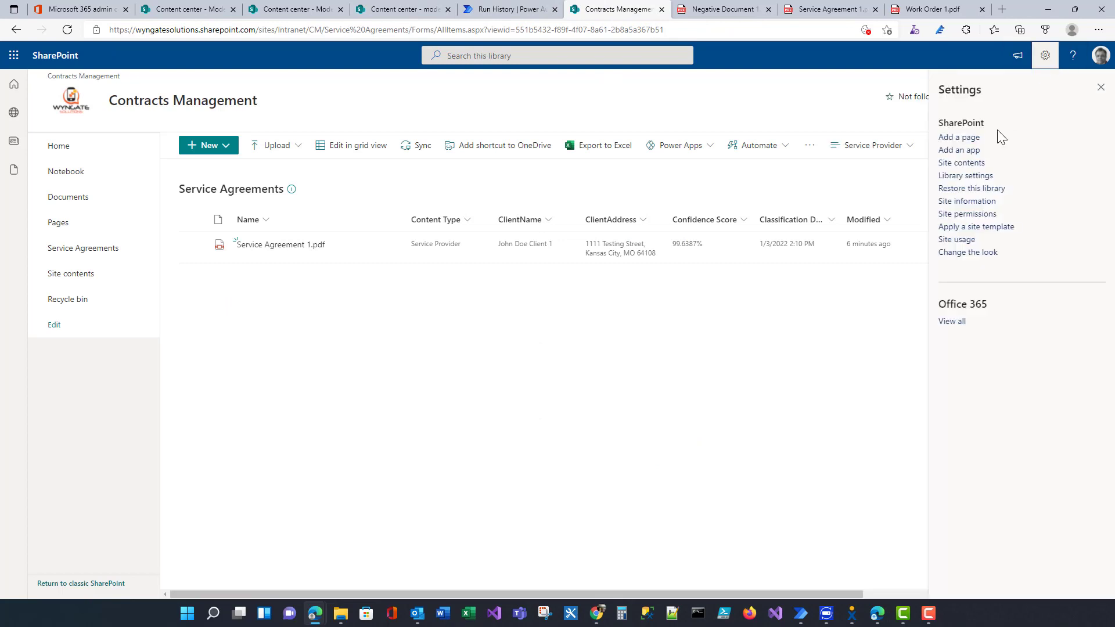
left_click(975, 175)
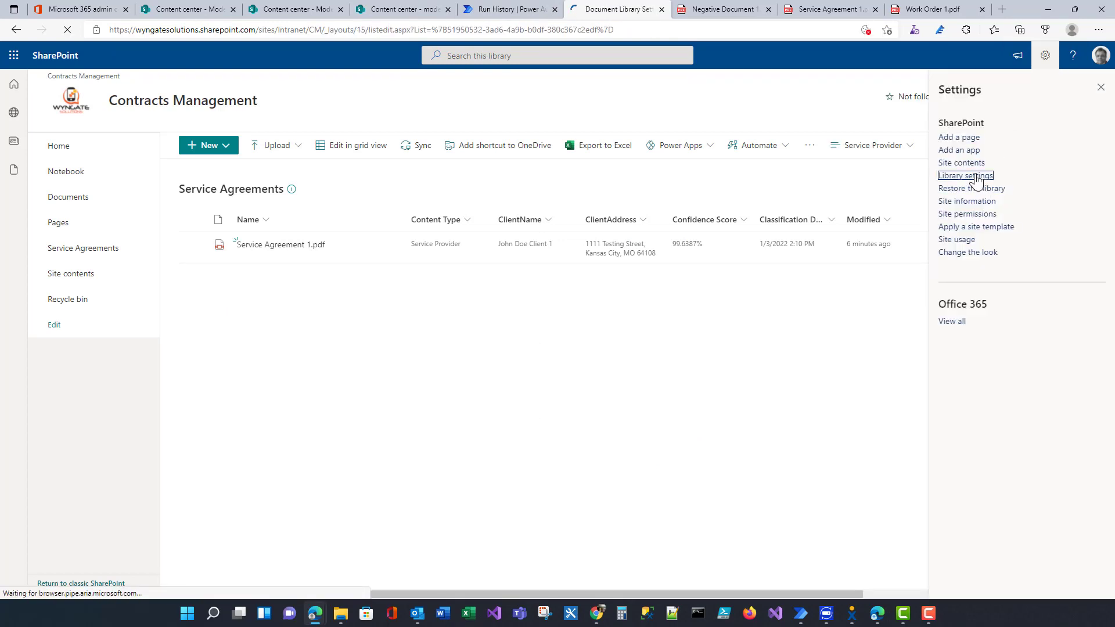
scroll(442, 382, "down", 1)
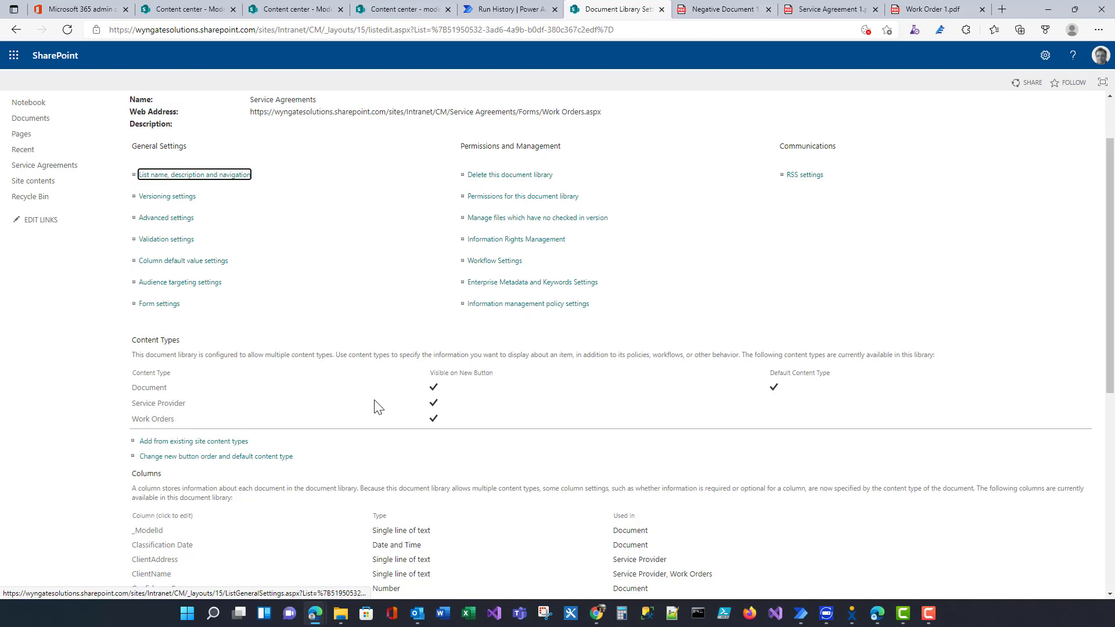
scroll(375, 406, "down", 3)
scroll(374, 406, "up", 5)
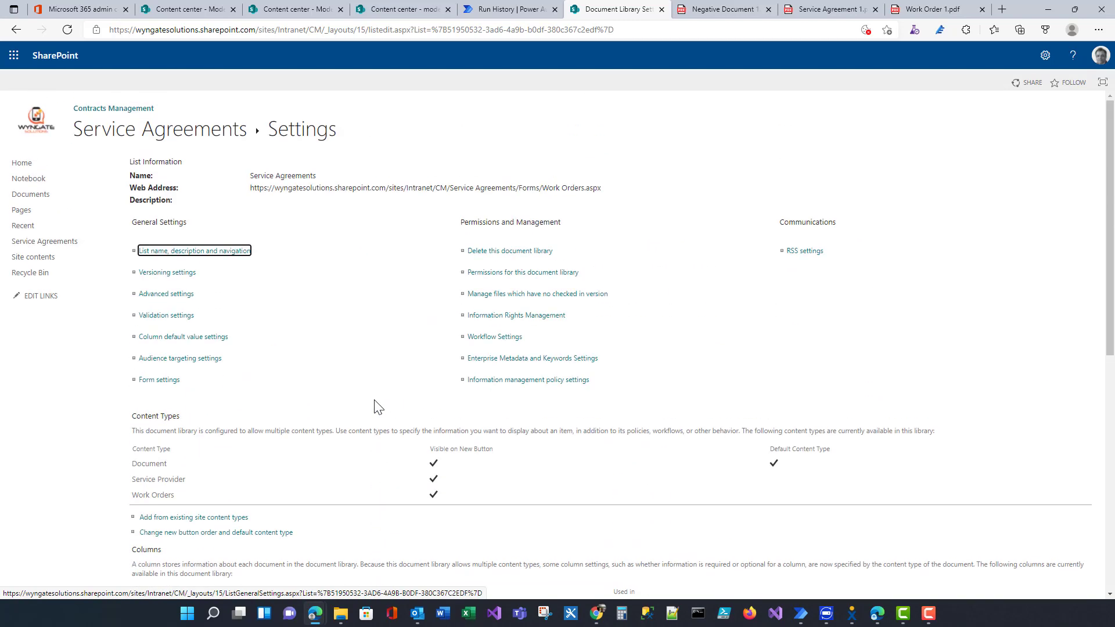
left_click(186, 129)
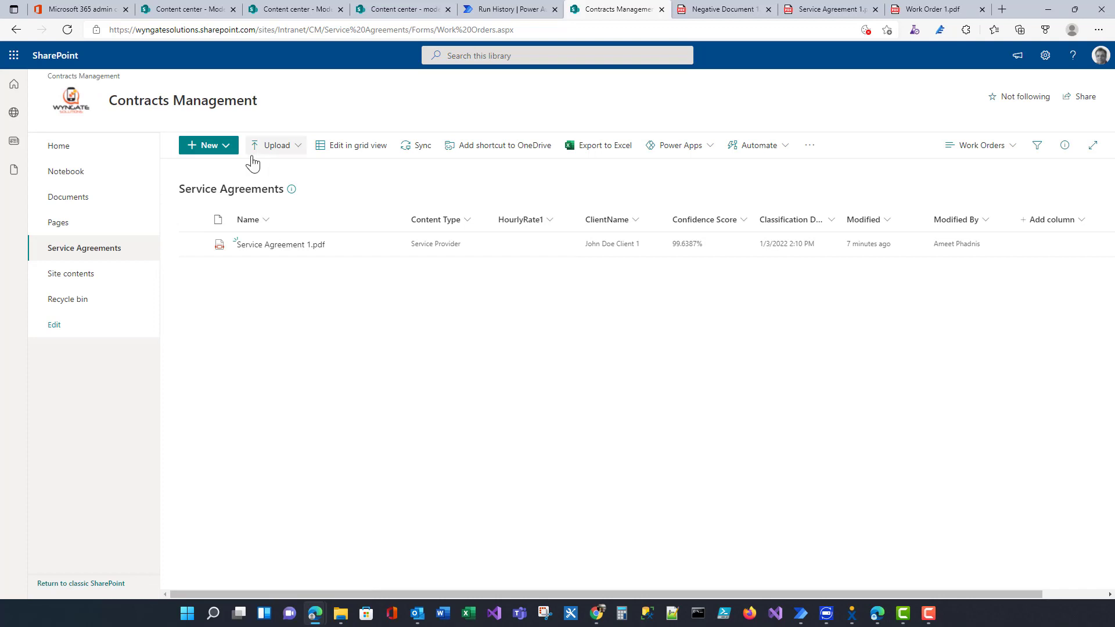
- Upload Work Order 2.pdf to the Service Agreements library and dismiss the notification
left_click(297, 148)
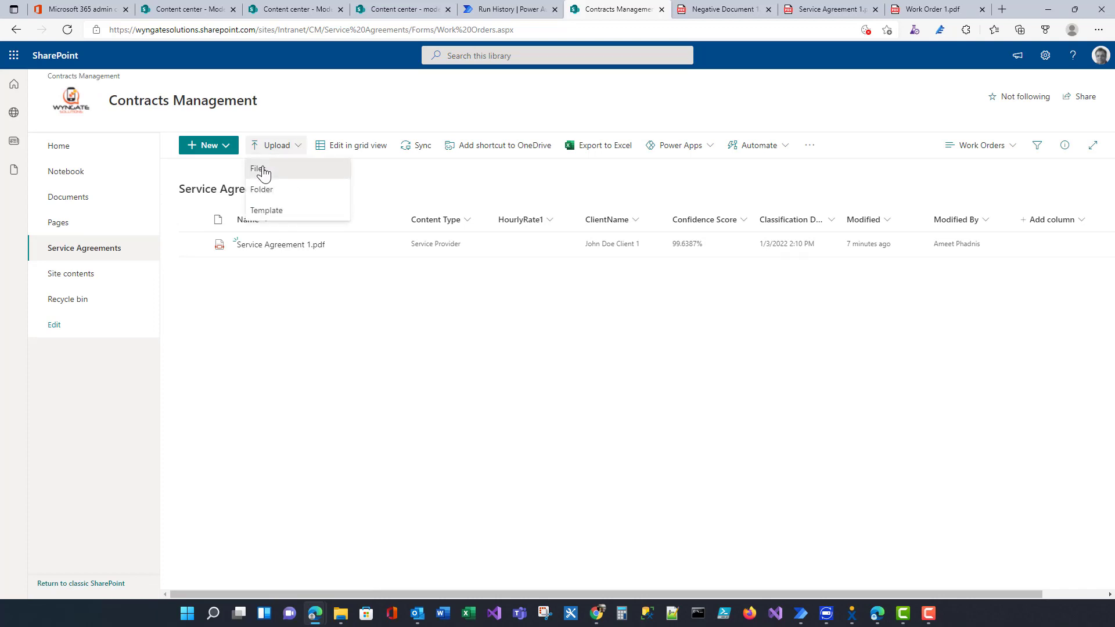
left_click(263, 172)
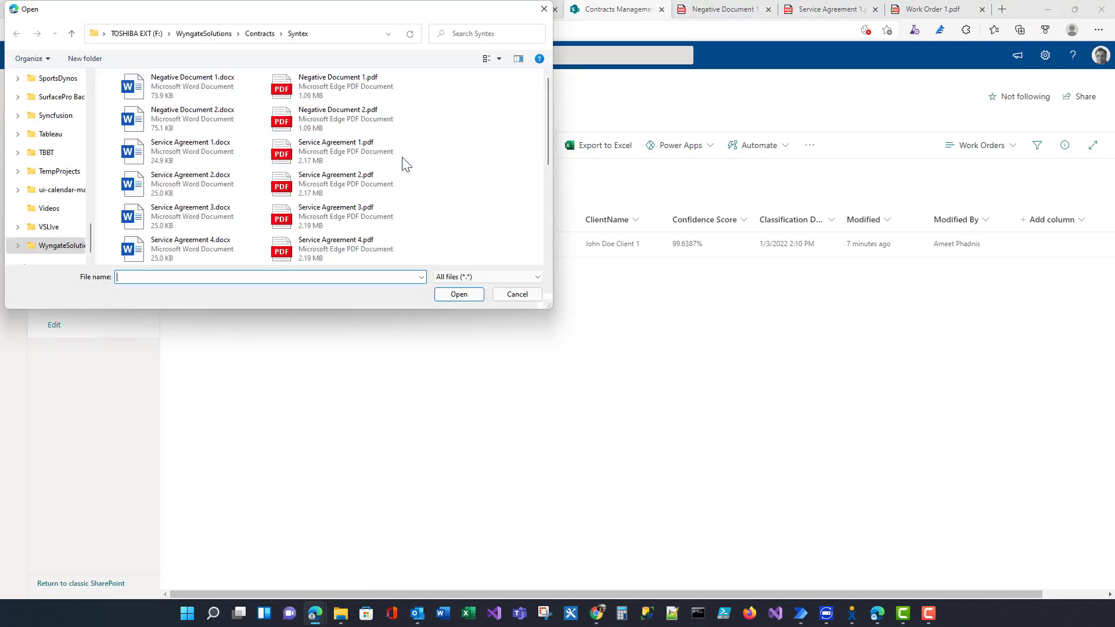
scroll(420, 176, "down", 3)
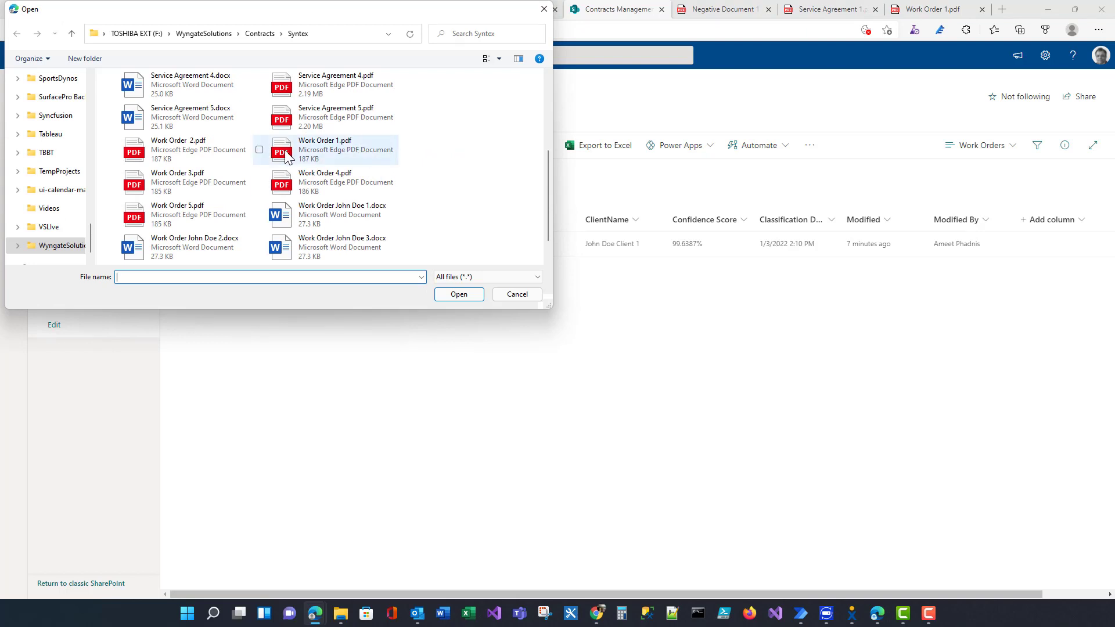
left_click(262, 152)
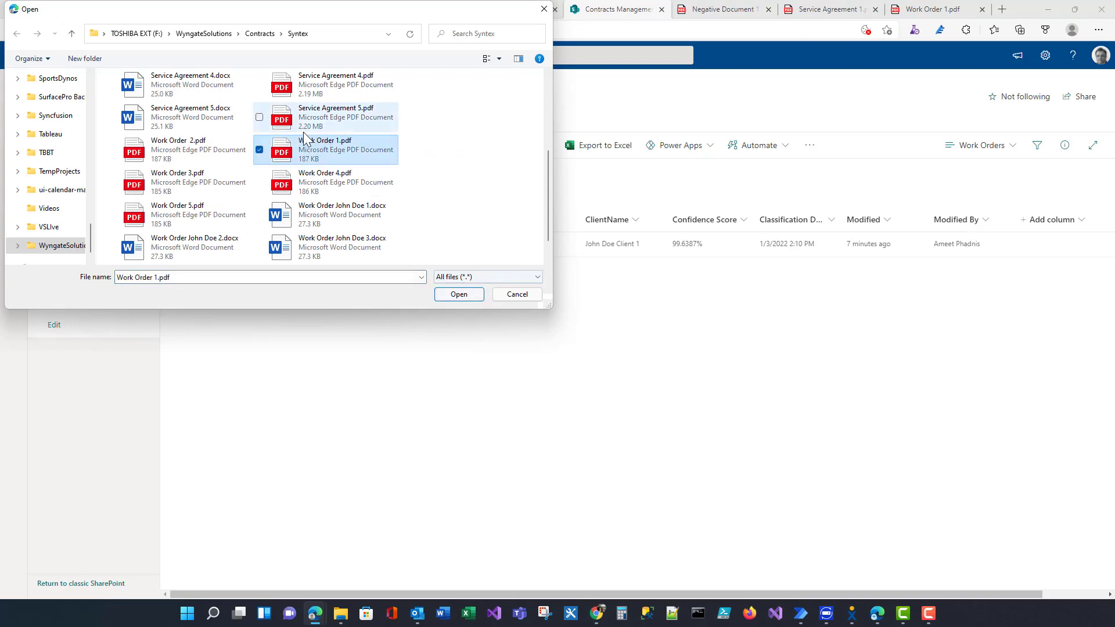
left_click(259, 150)
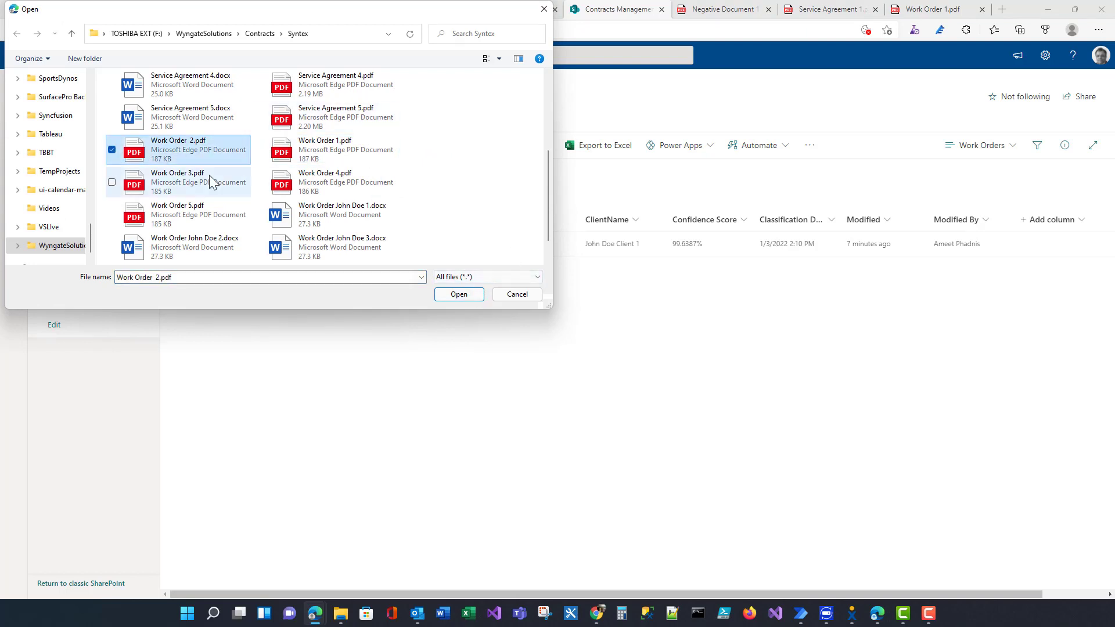
left_click(448, 296)
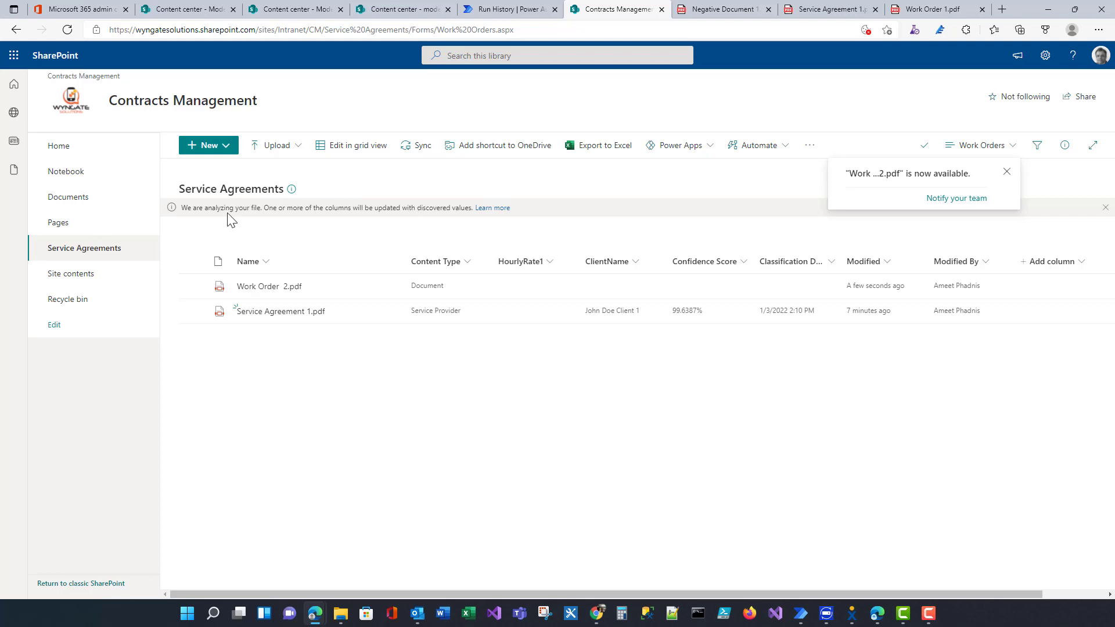
left_click(1007, 173)
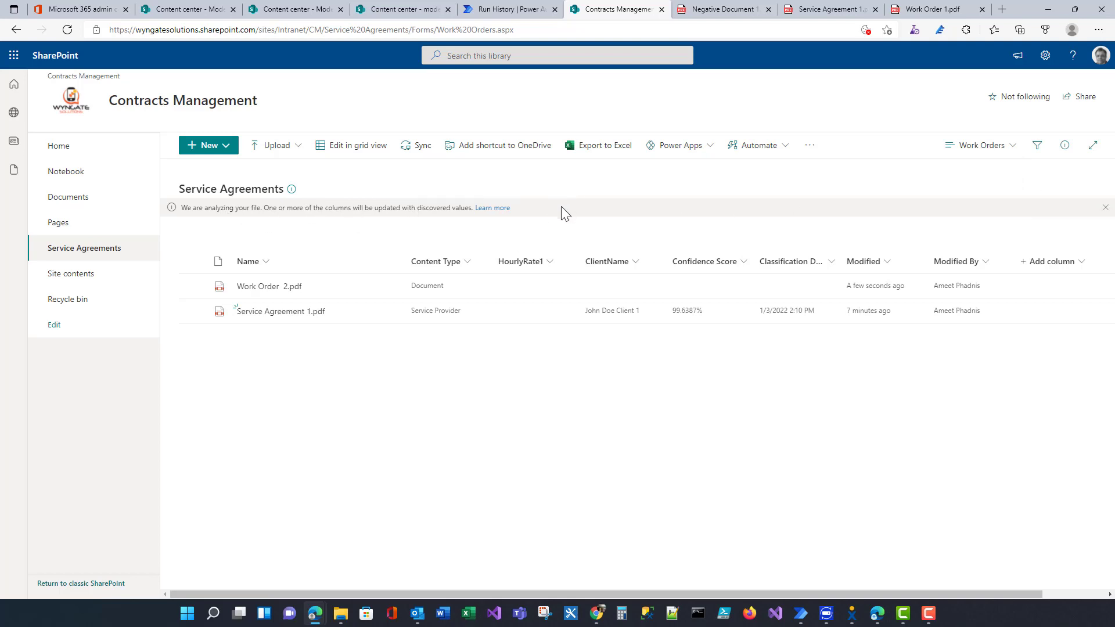
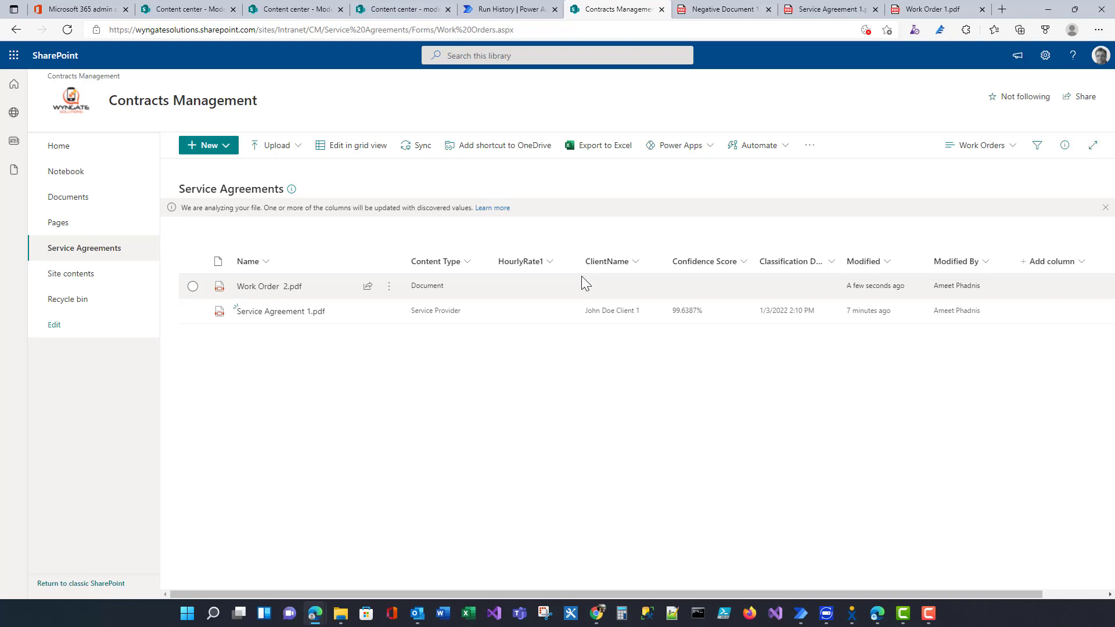
- Switch to the Power Automate browser tab showing the My flows page
left_click(514, 10)
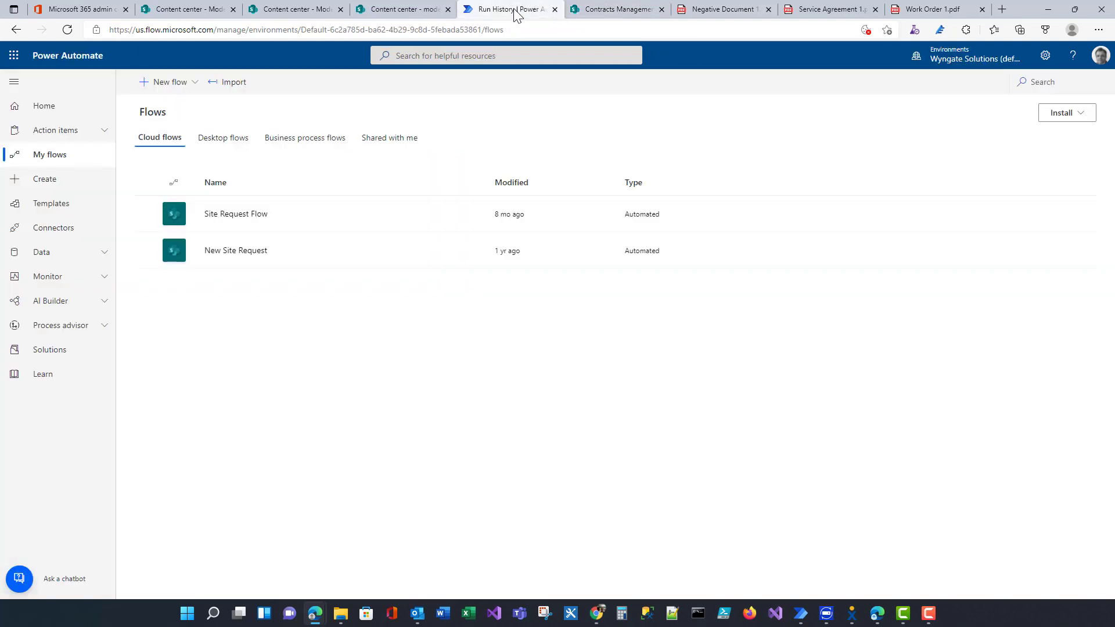
- Start a new automated cloud flow named Approve Agreements
left_click(172, 87)
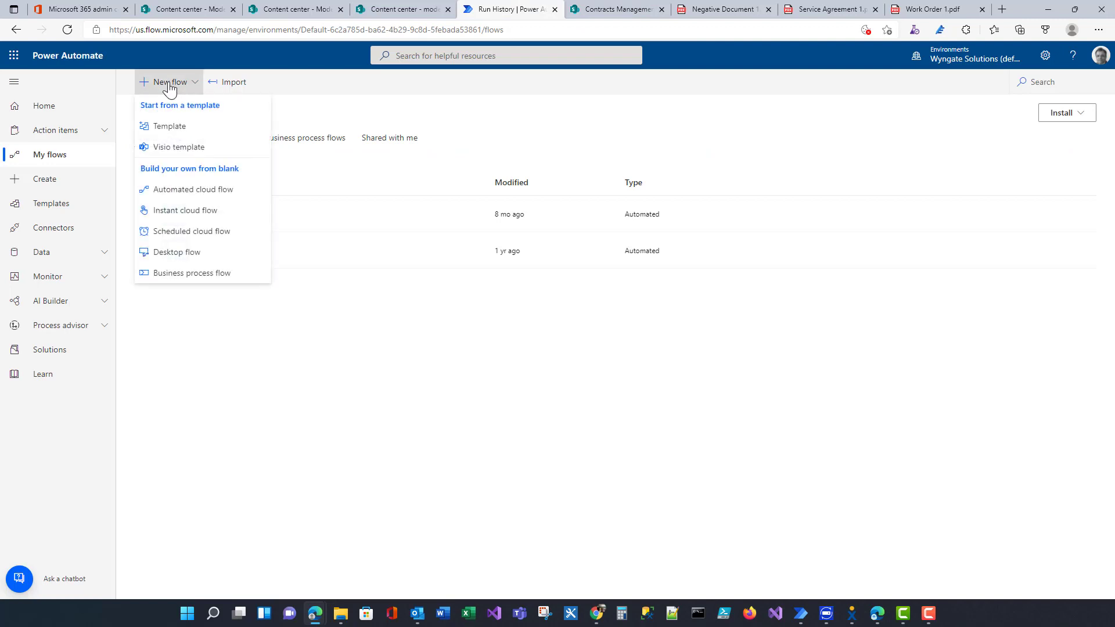
left_click(196, 197)
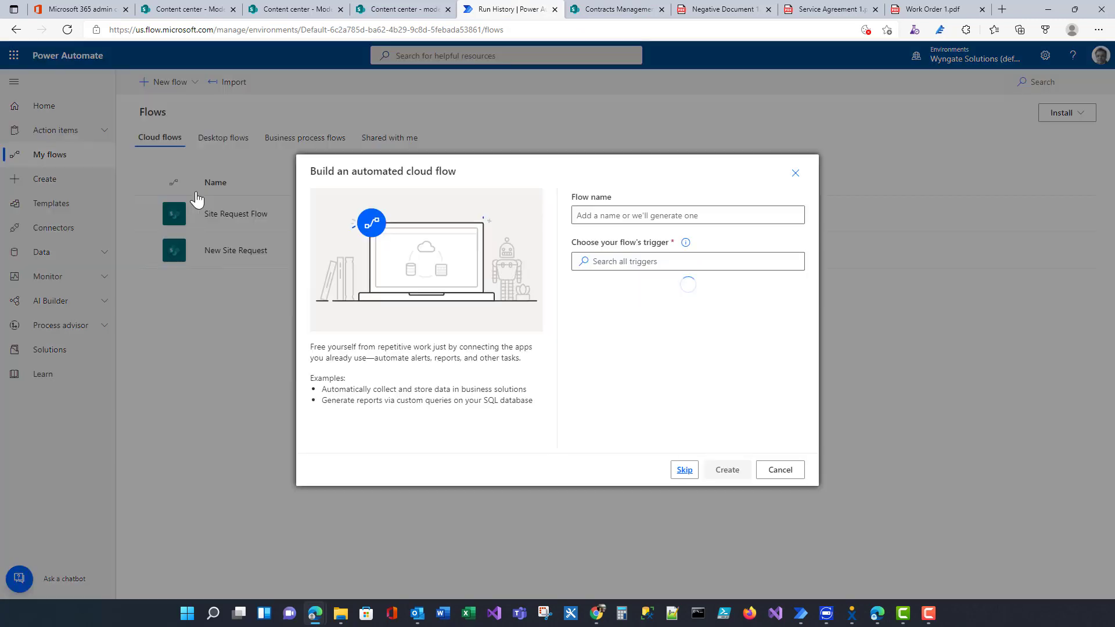
left_click(691, 214)
type("A")
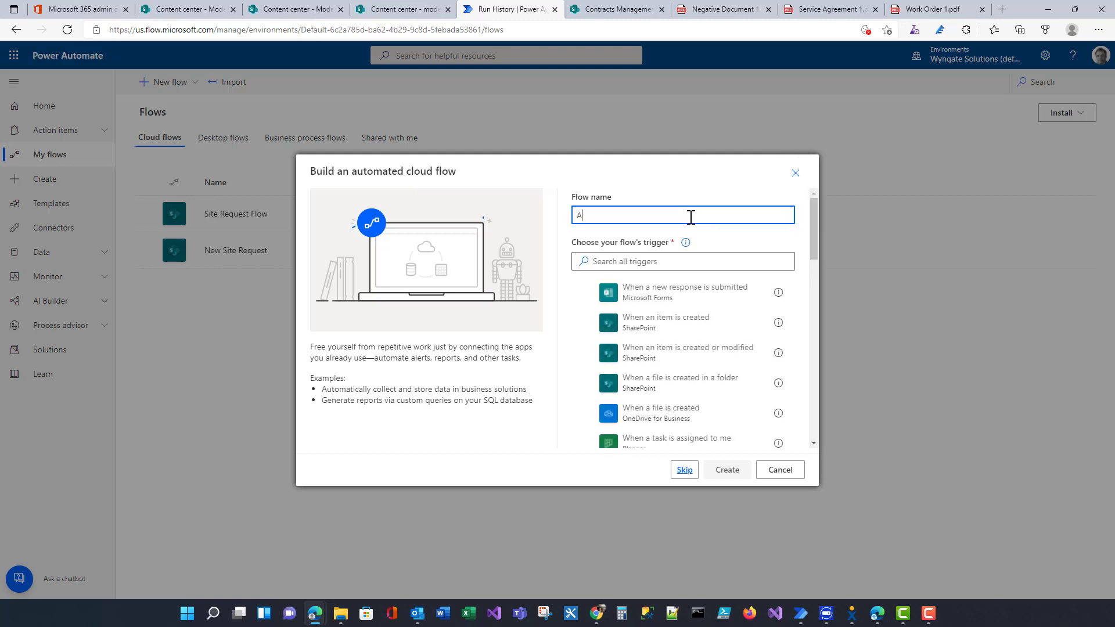
type("pprove S")
type("greements")
- Choose the SharePoint trigger 'When a file is classified by a content understanding model'
left_click(678, 261)
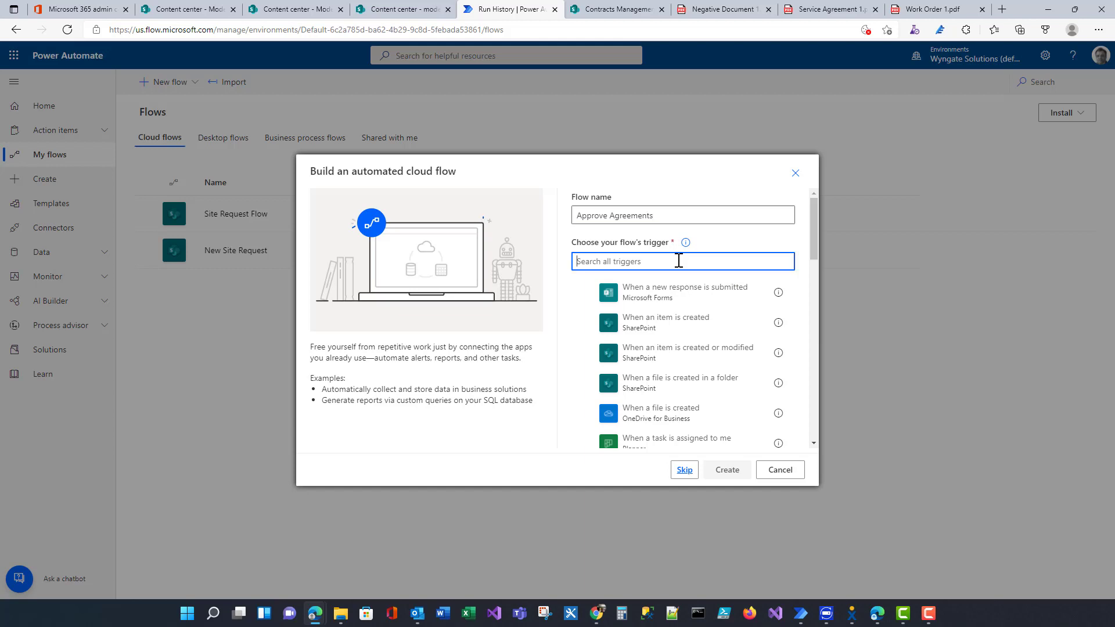
type("SharePoint")
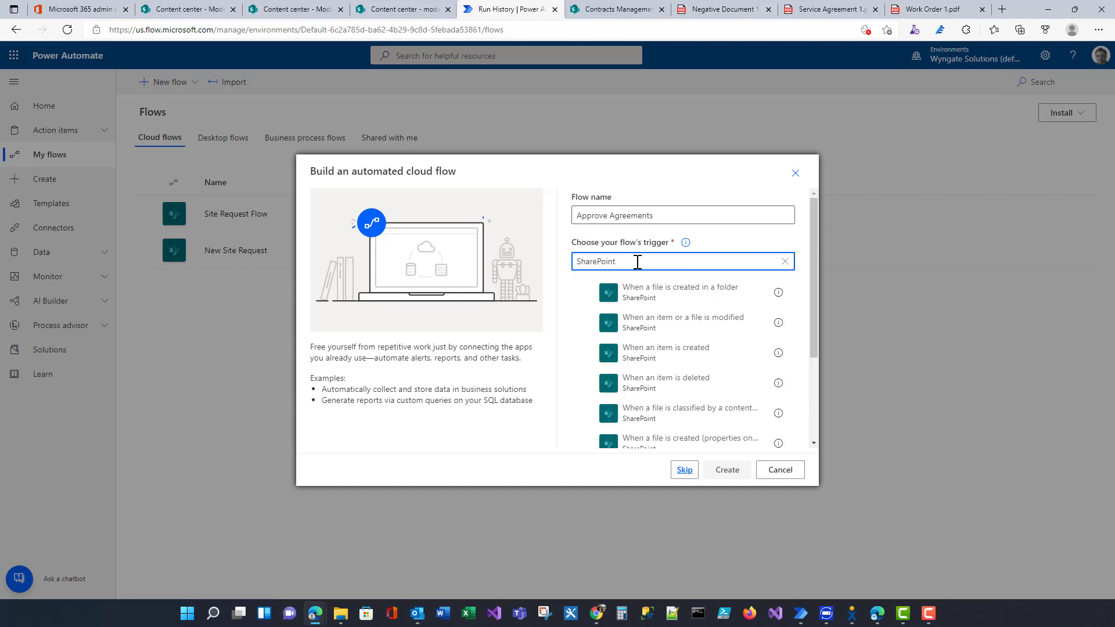
left_click_drag(629, 262, 557, 270)
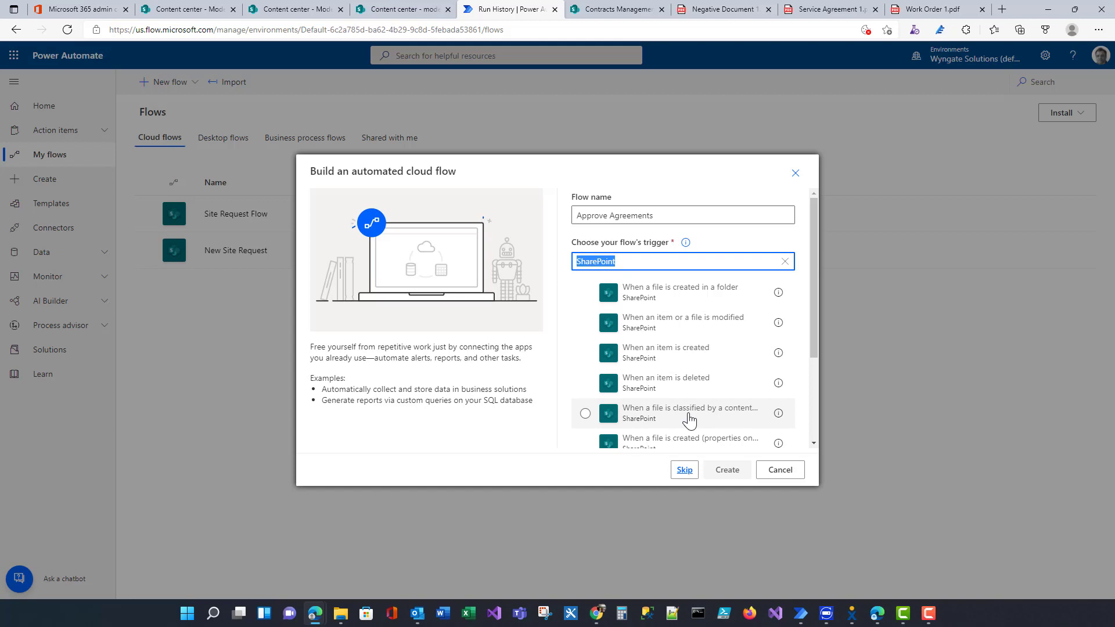
left_click(778, 418)
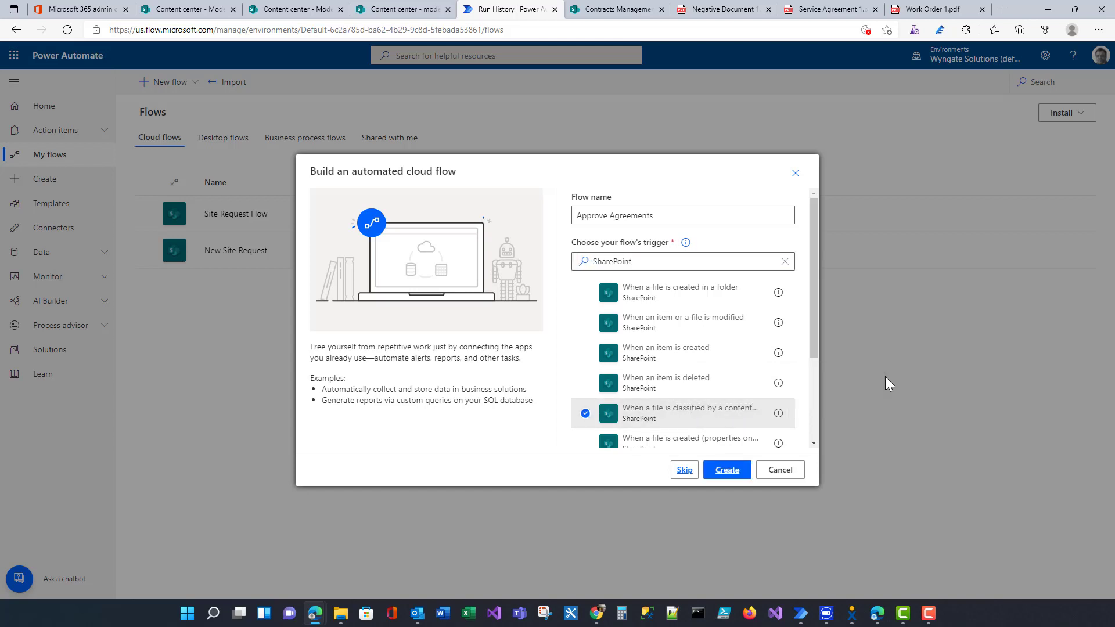
mouse_move(778, 414)
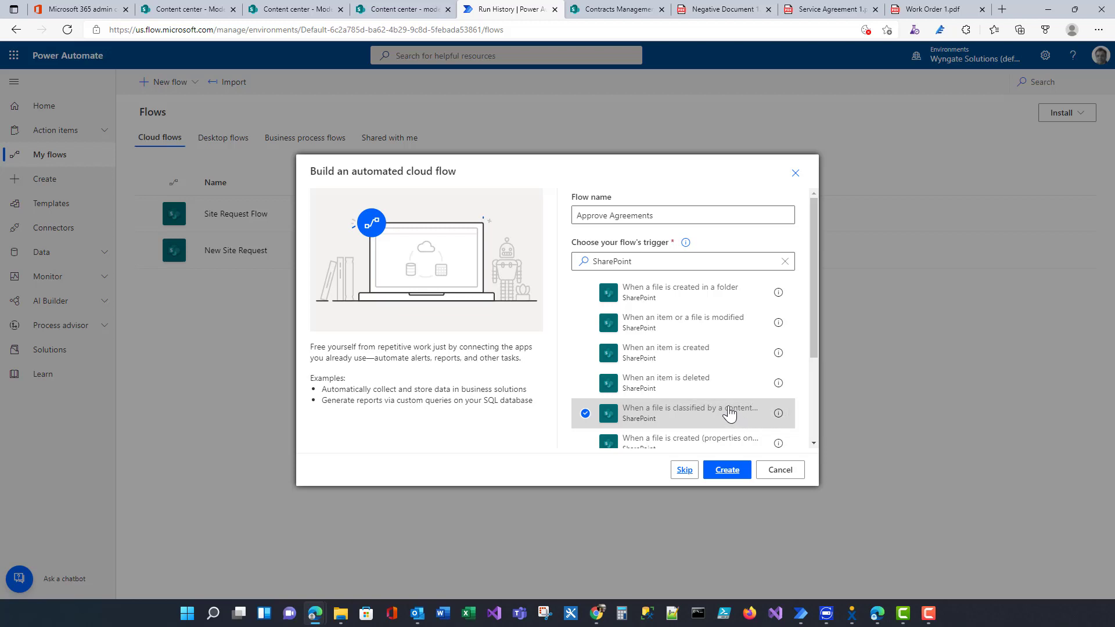
- Create the flow, set the trigger's library to Service Agreements, and add a new step
left_click(727, 470)
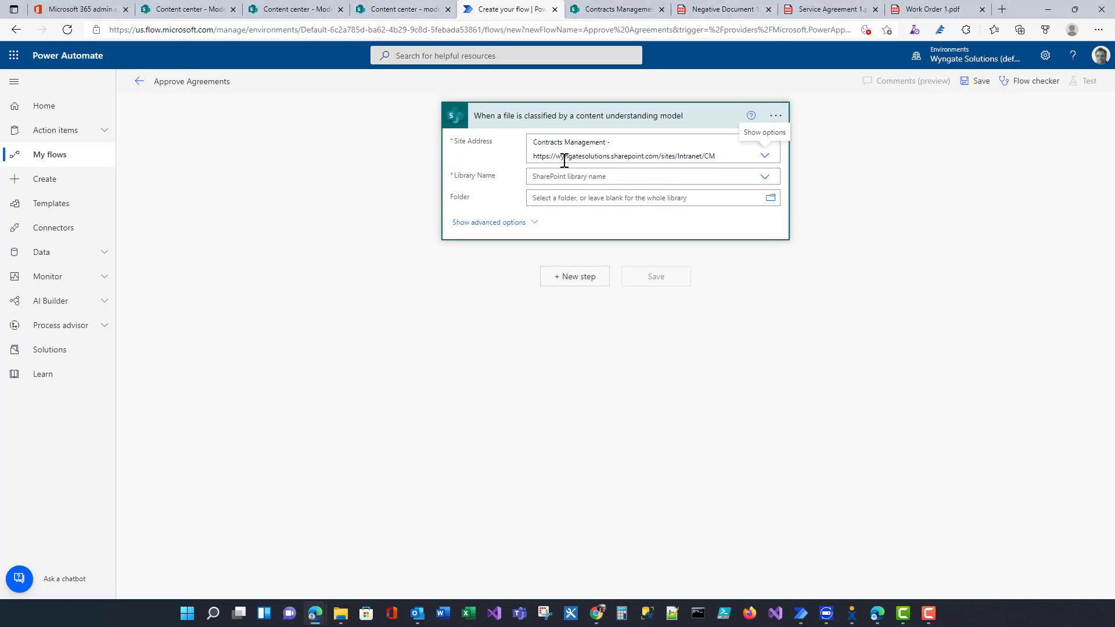
left_click(764, 177)
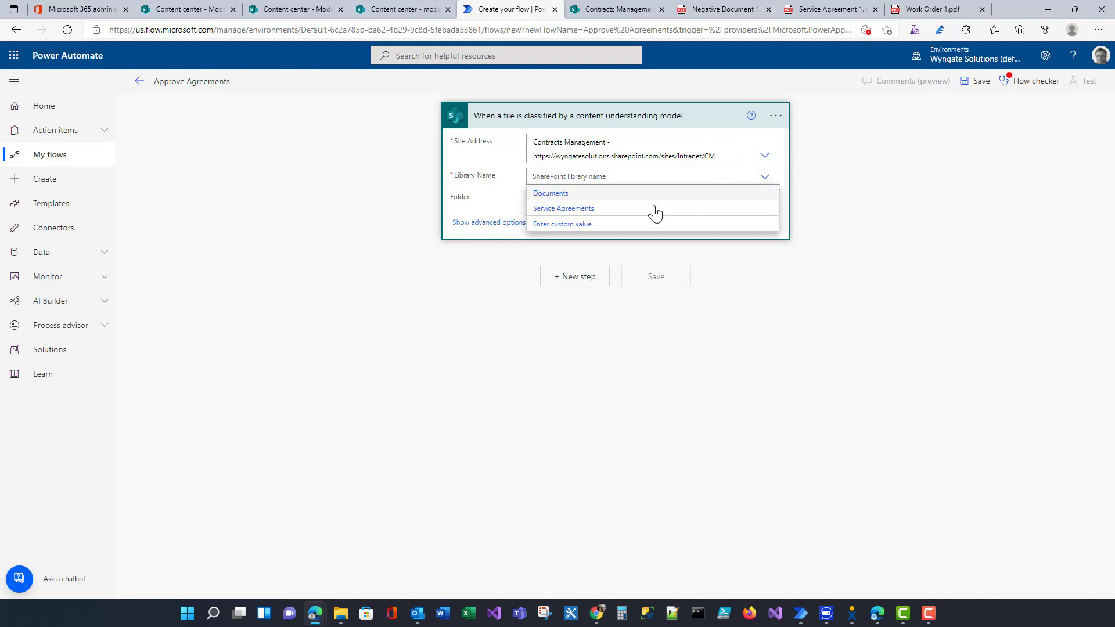
left_click(572, 209)
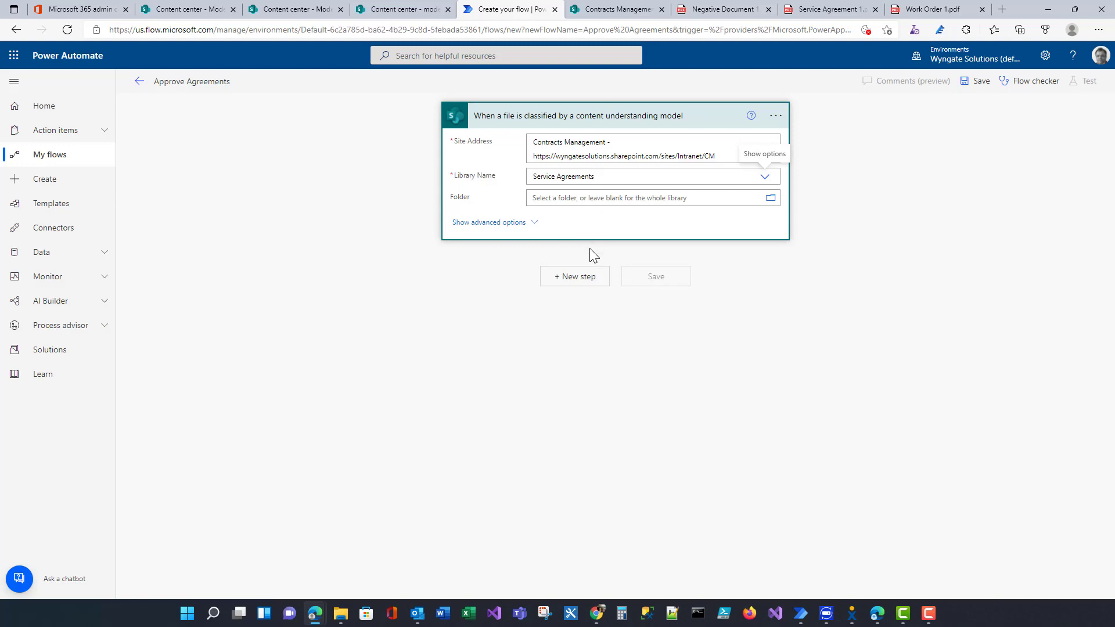
left_click(571, 278)
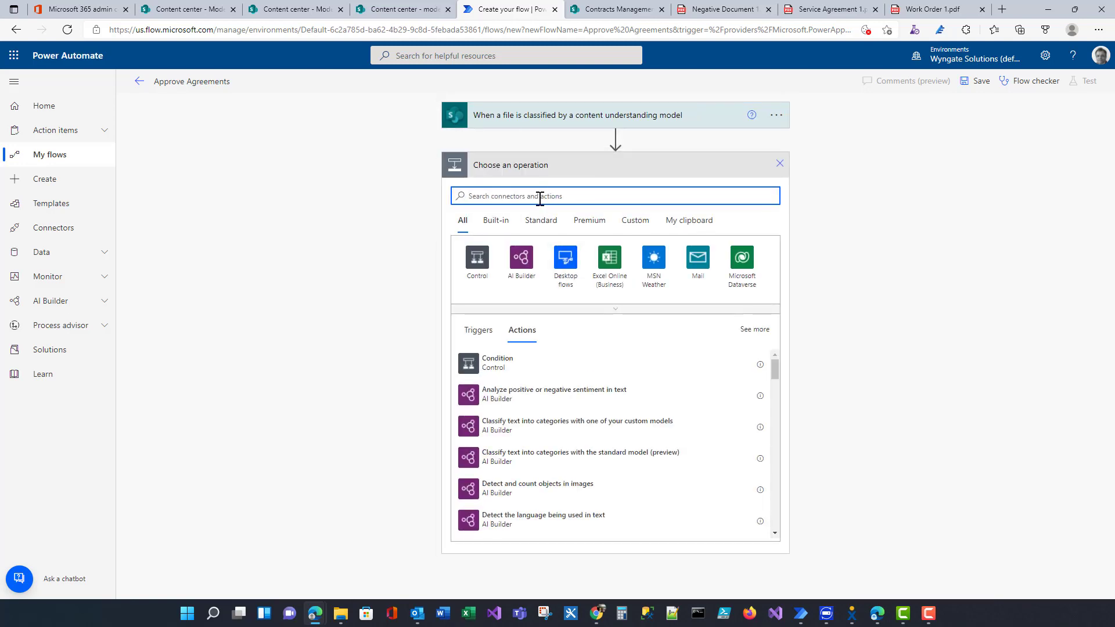
- Add a Create an approval action of type Approve/Reject - Everyone must approve
type("Approv")
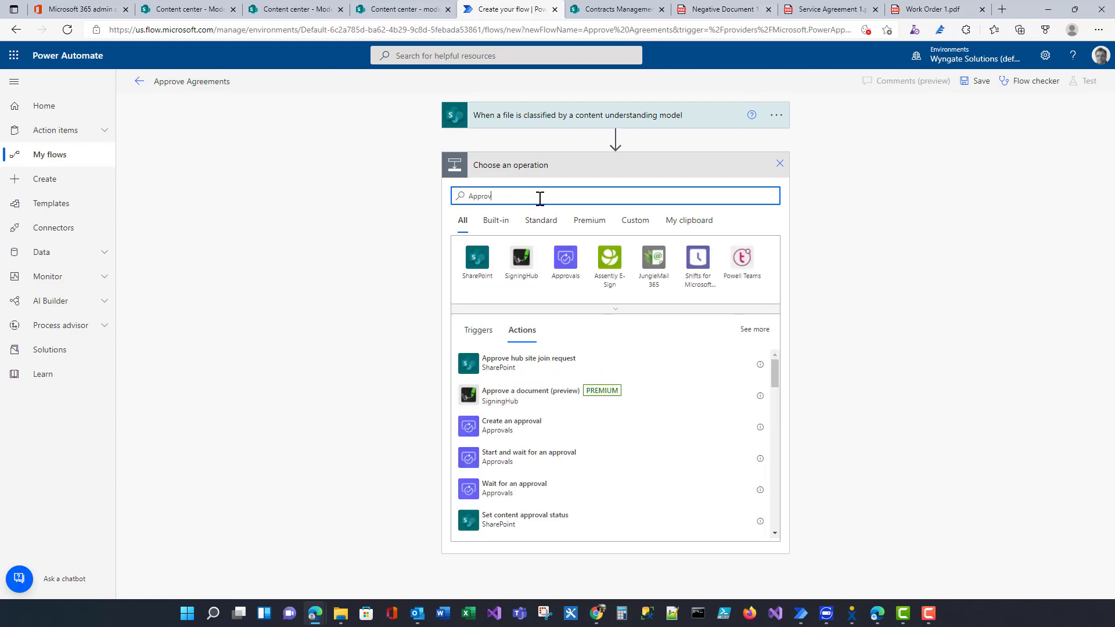
left_click(502, 430)
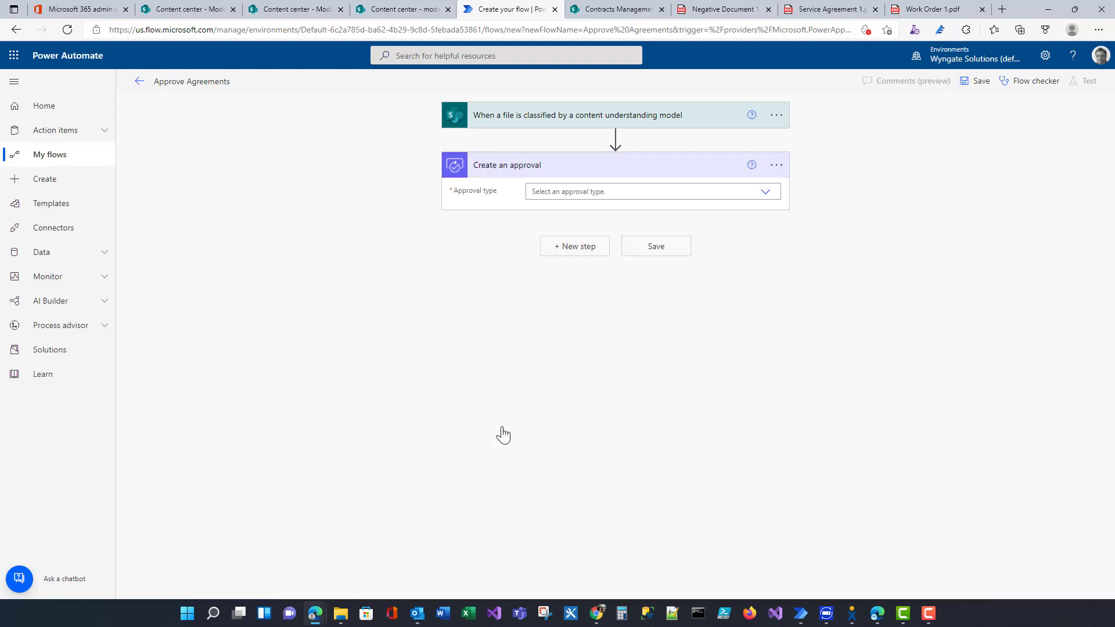
left_click(766, 193)
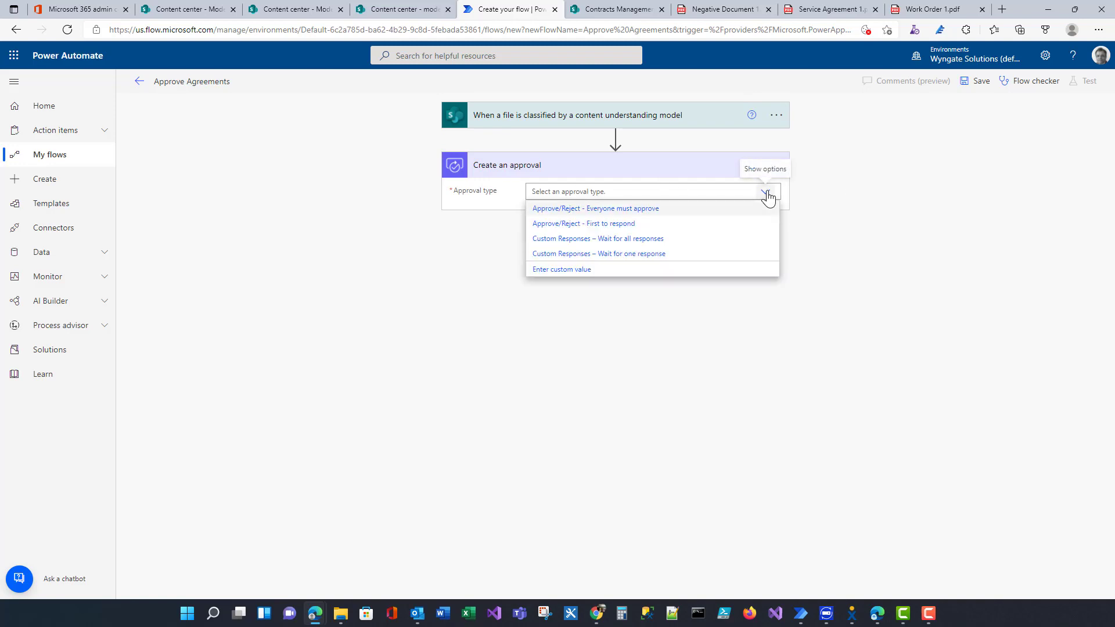
left_click(607, 210)
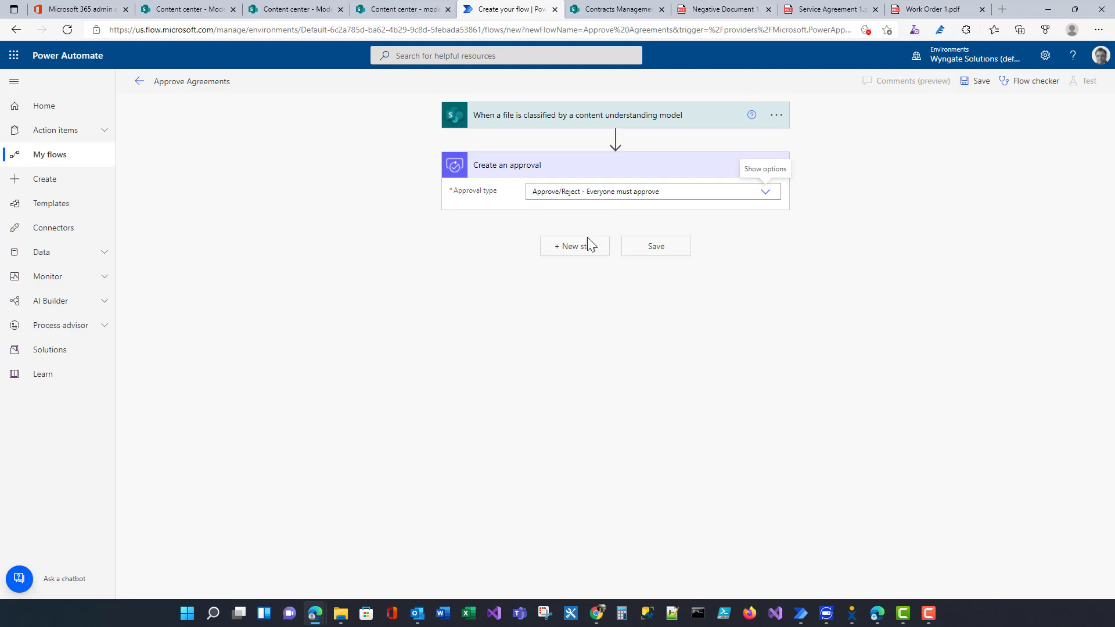
- Set the approval Title to the file name with extension plus 'is waiting for your approval'
left_click(567, 212)
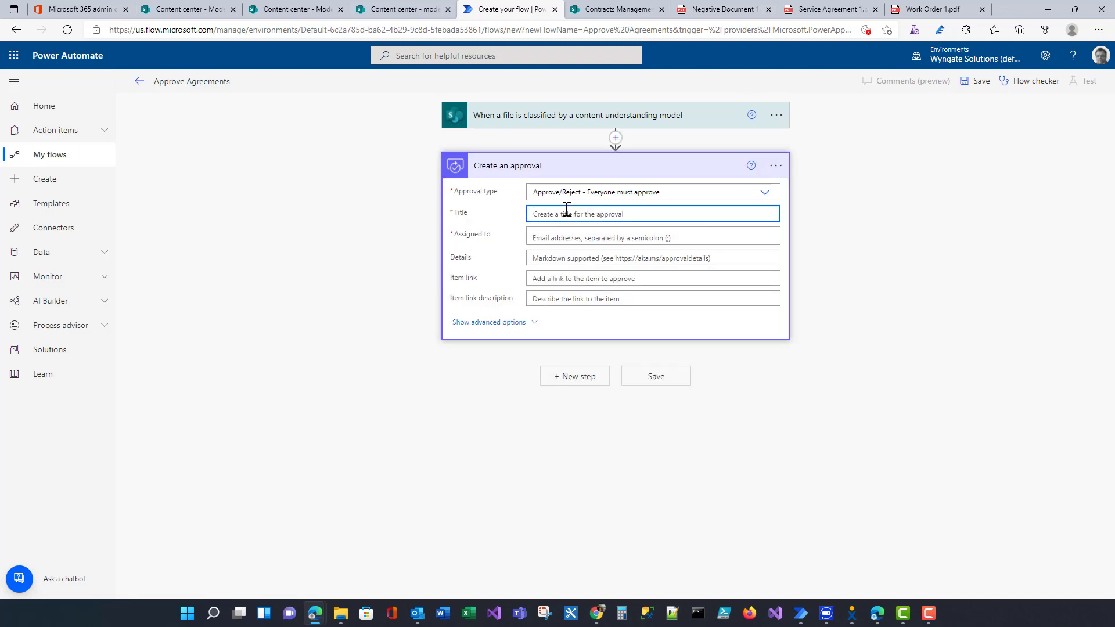
scroll(955, 428, "down", 3)
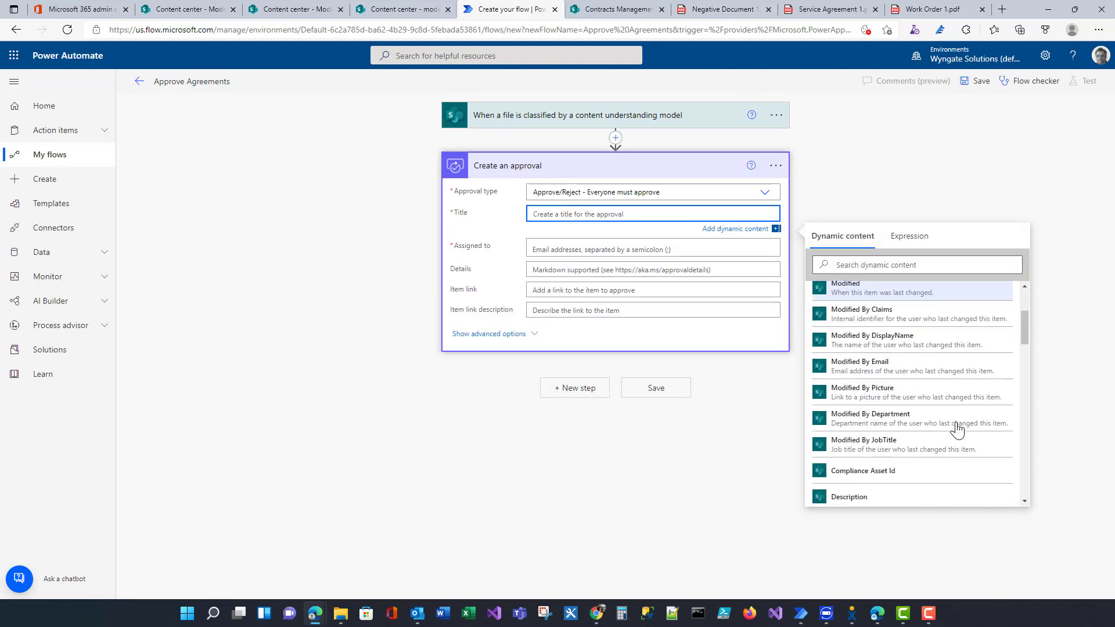
scroll(957, 430, "down", 5)
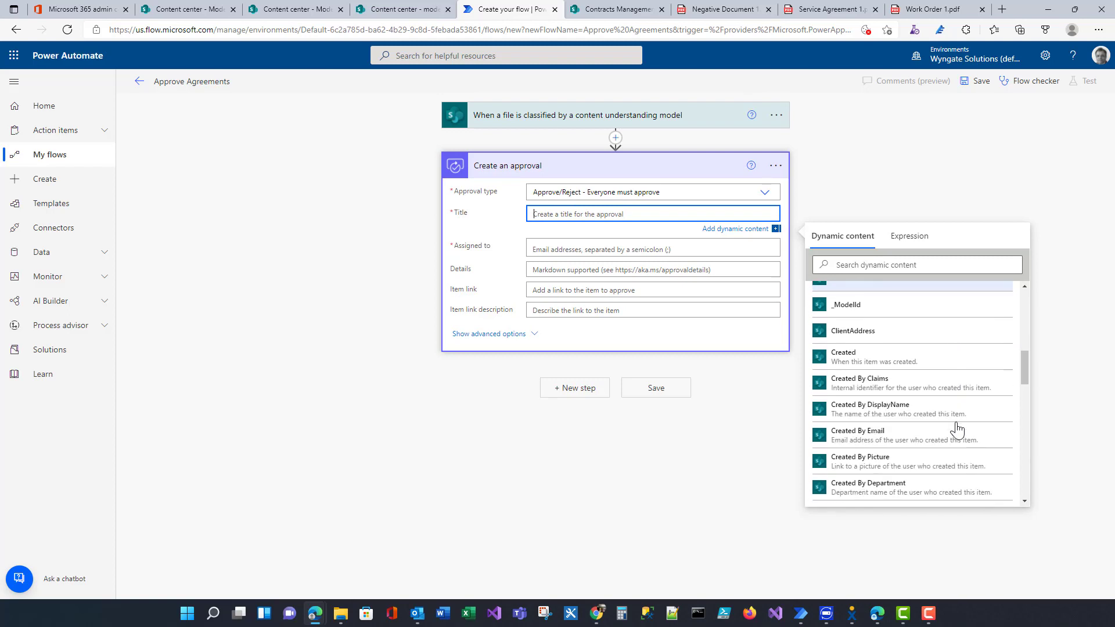
scroll(956, 430, "down", 5)
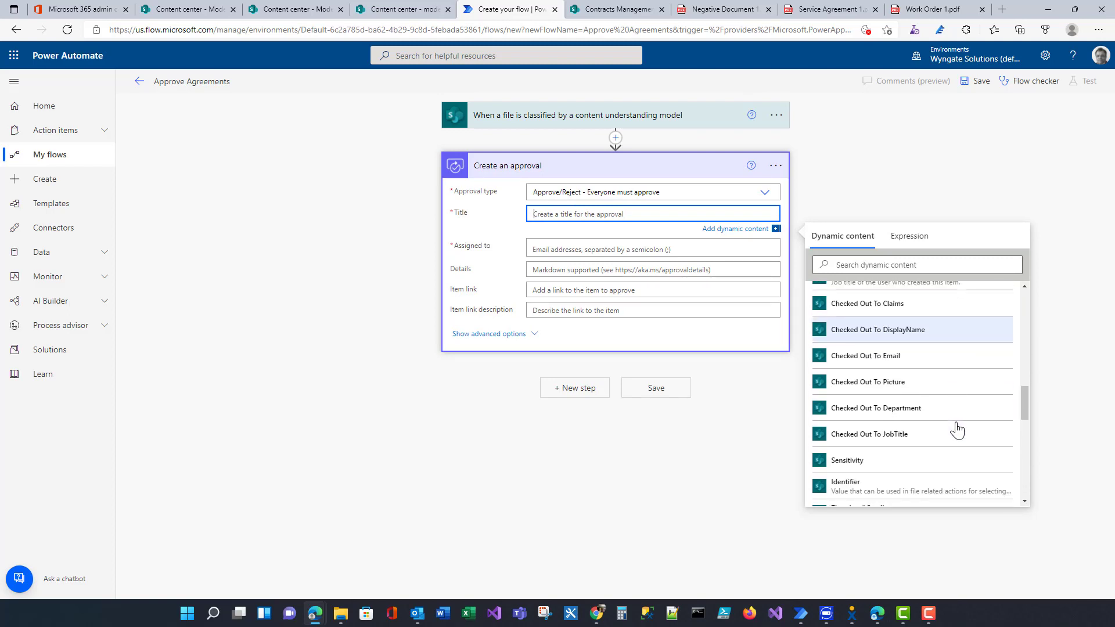
scroll(956, 429, "down", 3)
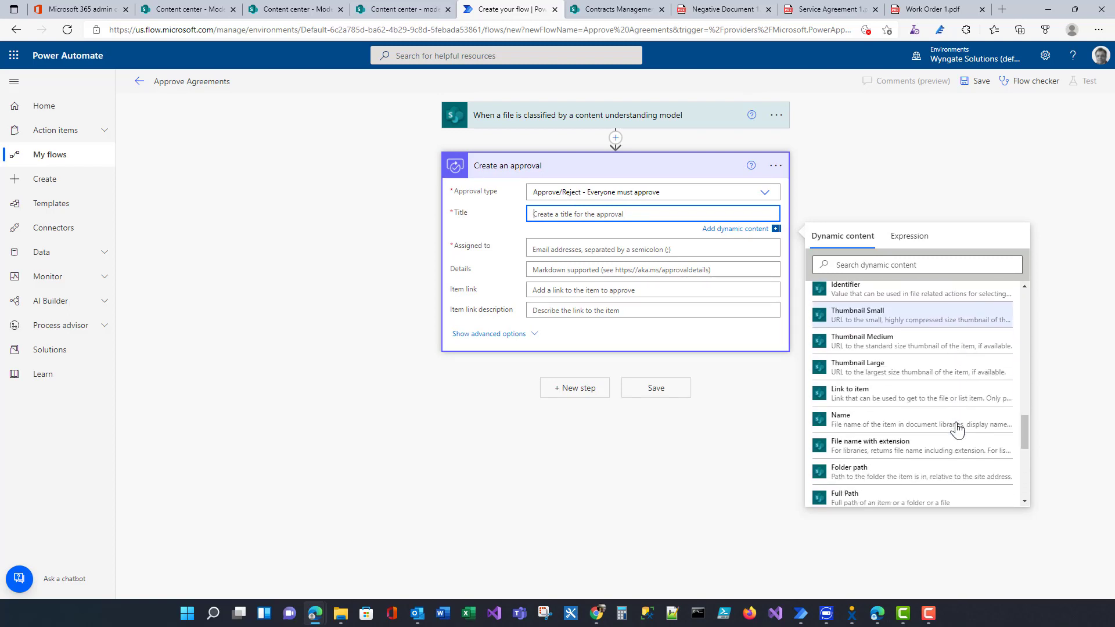
left_click(851, 444)
type("is")
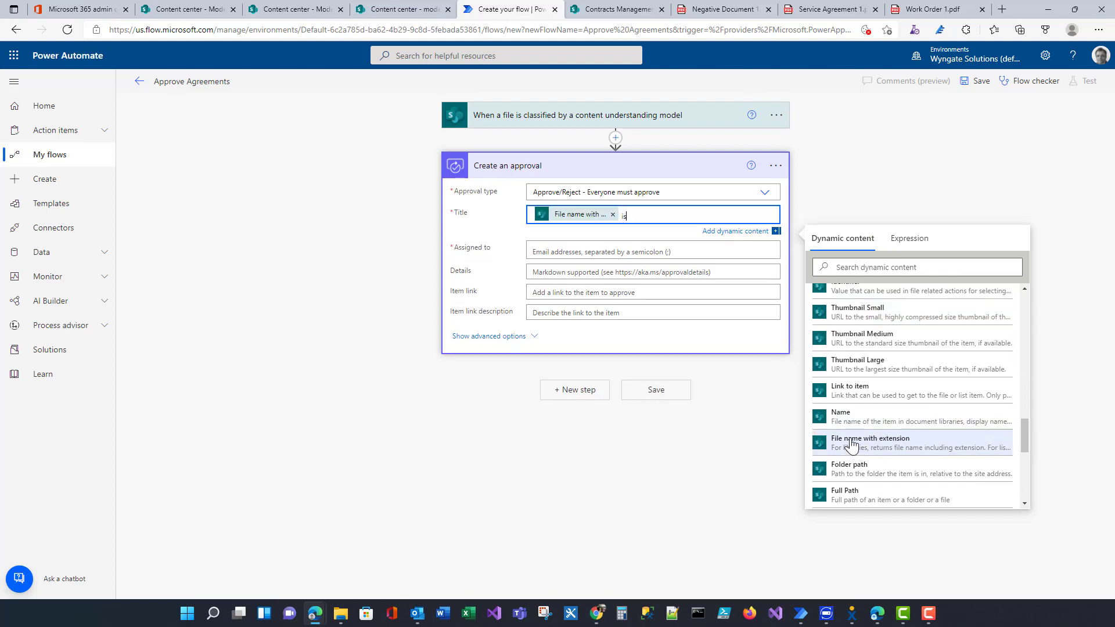
type(" waiting for your approval.")
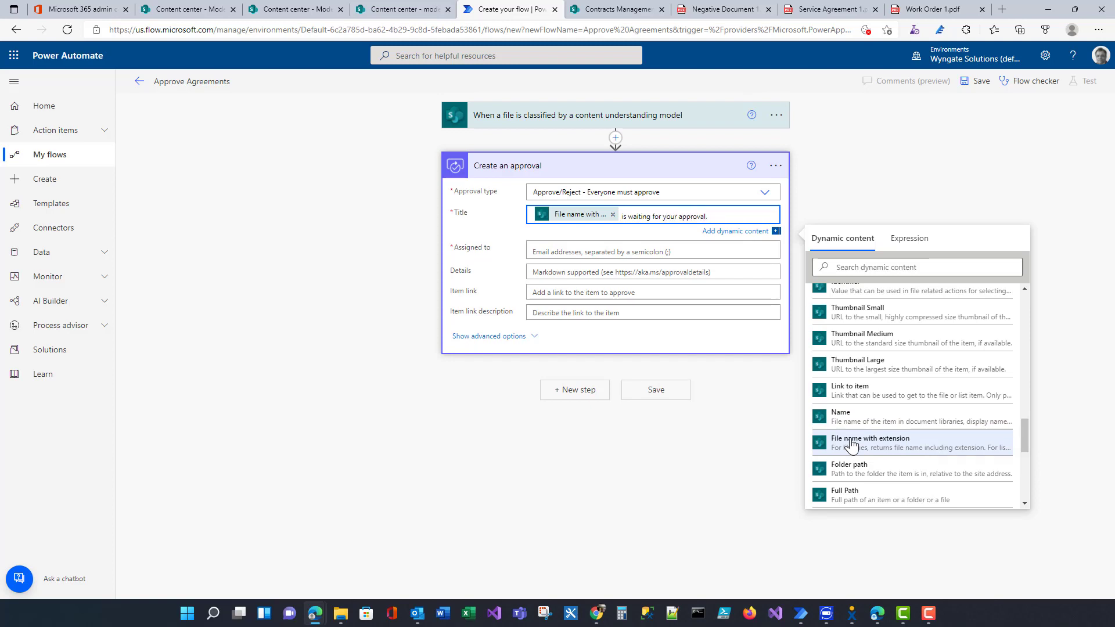
- Assign the approval to the suggested person
left_click(623, 254)
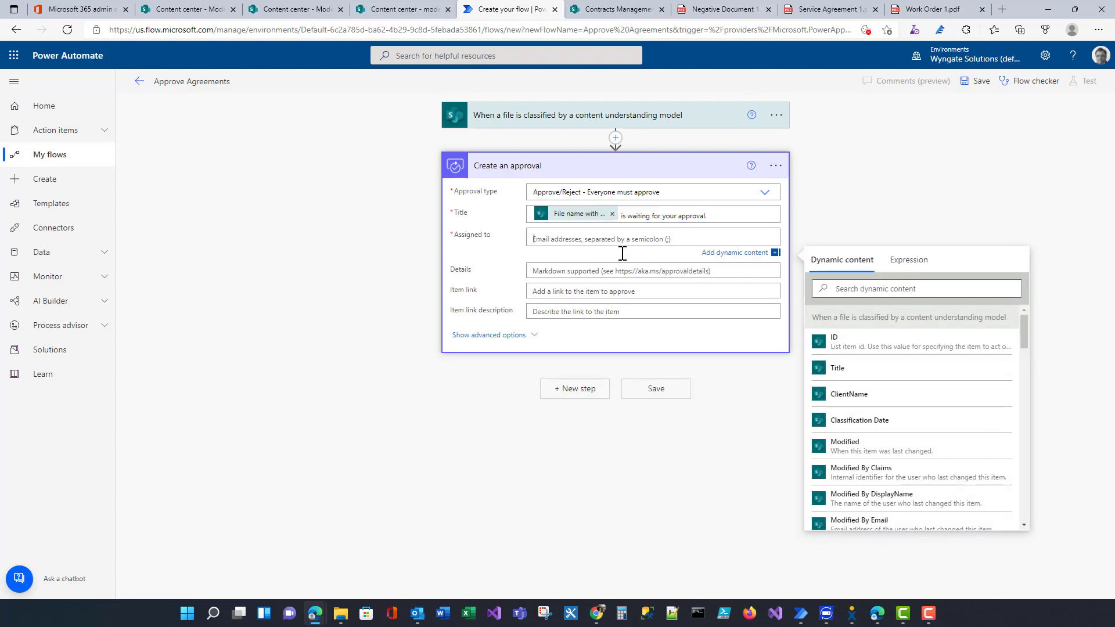
type("aaphadnis")
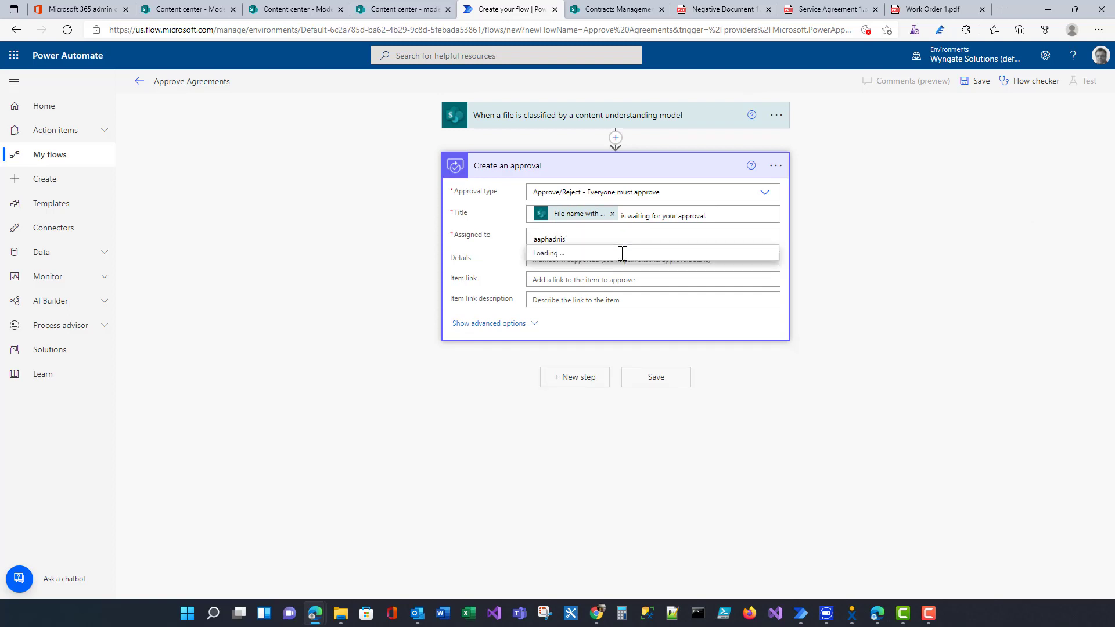
left_click(597, 263)
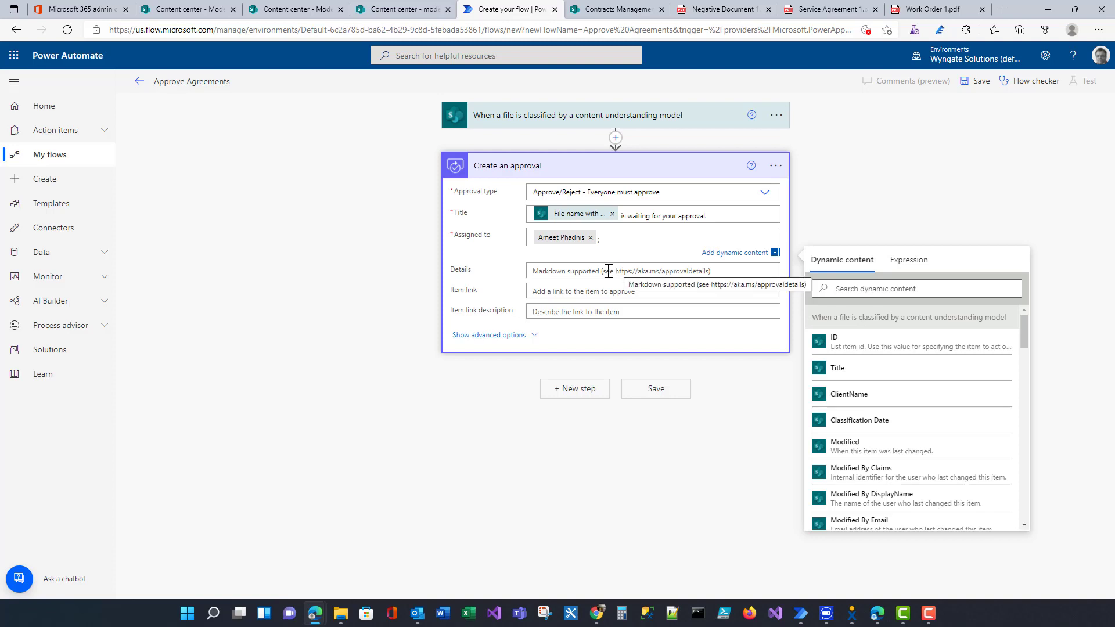
- Fill Details with Created By display name, 'has uploaded', file name, 'and is waiting for your approval'
left_click(608, 271)
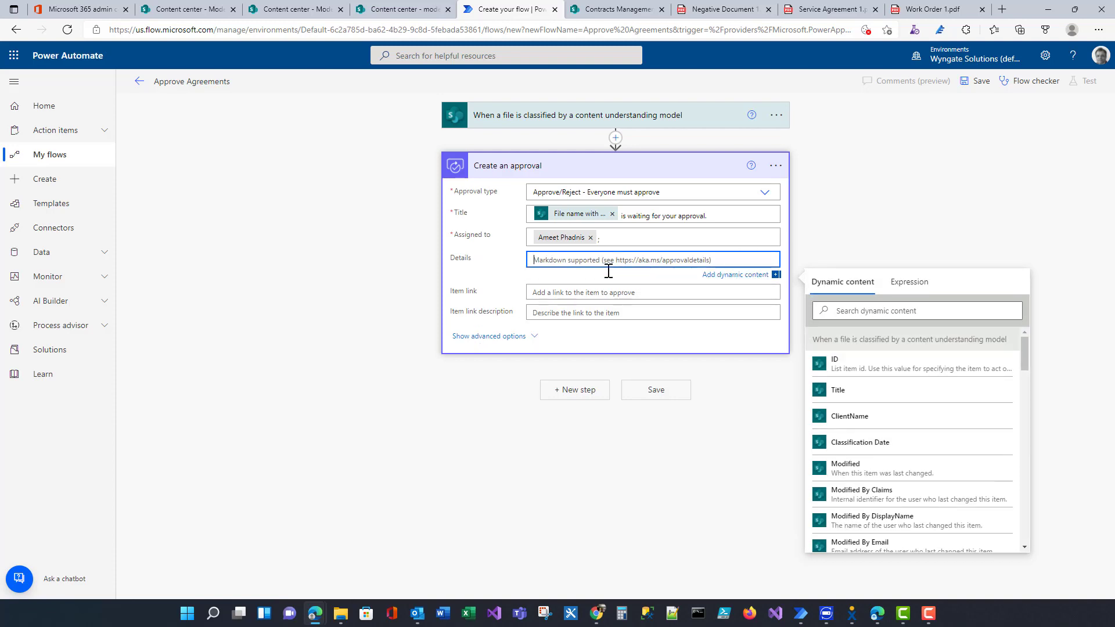
left_click_drag(1025, 350, 1029, 414)
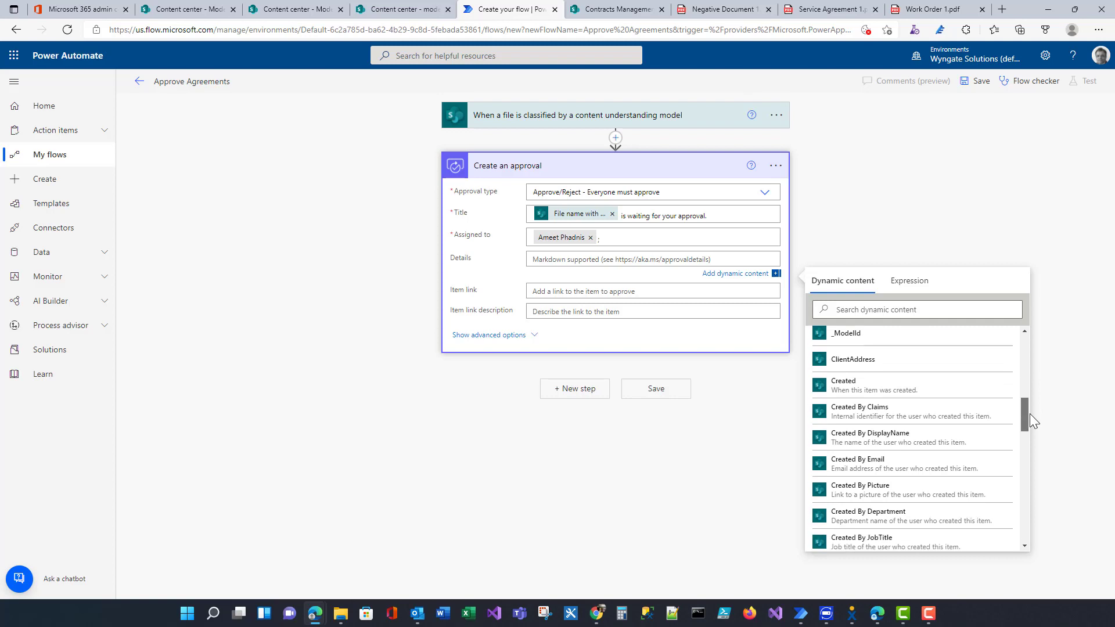
left_click(926, 441)
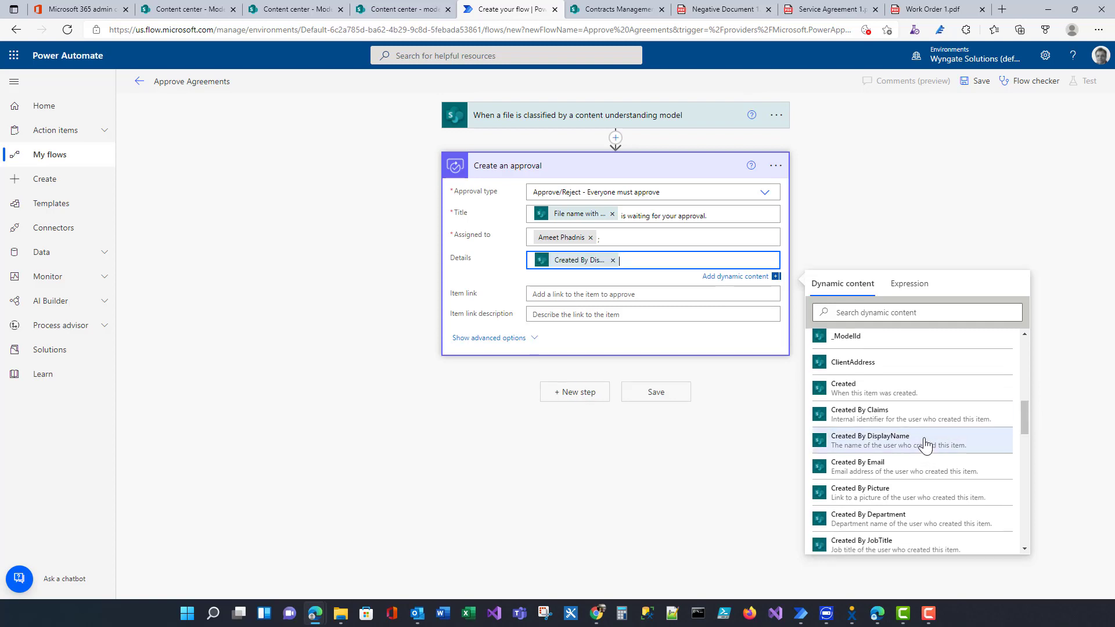
type("has upl")
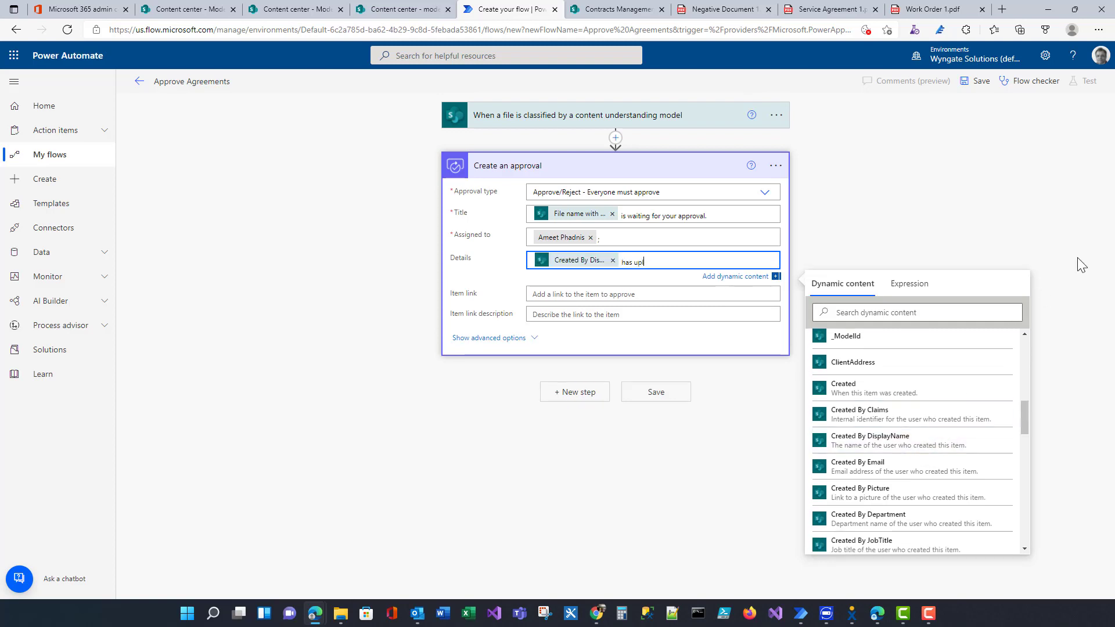
type("oaded")
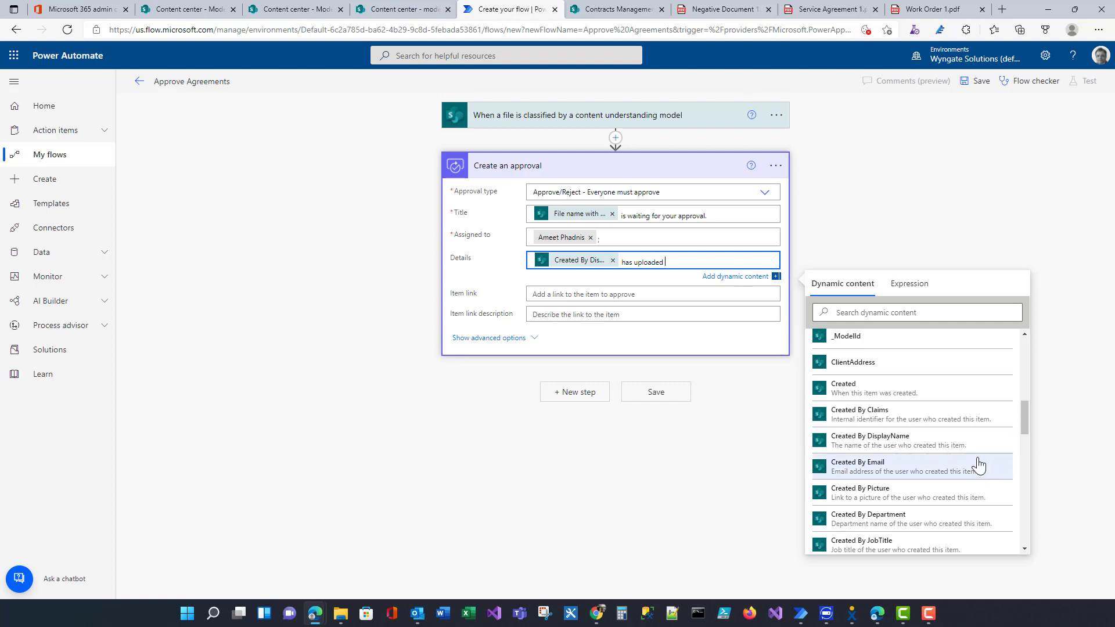
scroll(978, 462, "down", 3)
scroll(978, 464, "down", 3)
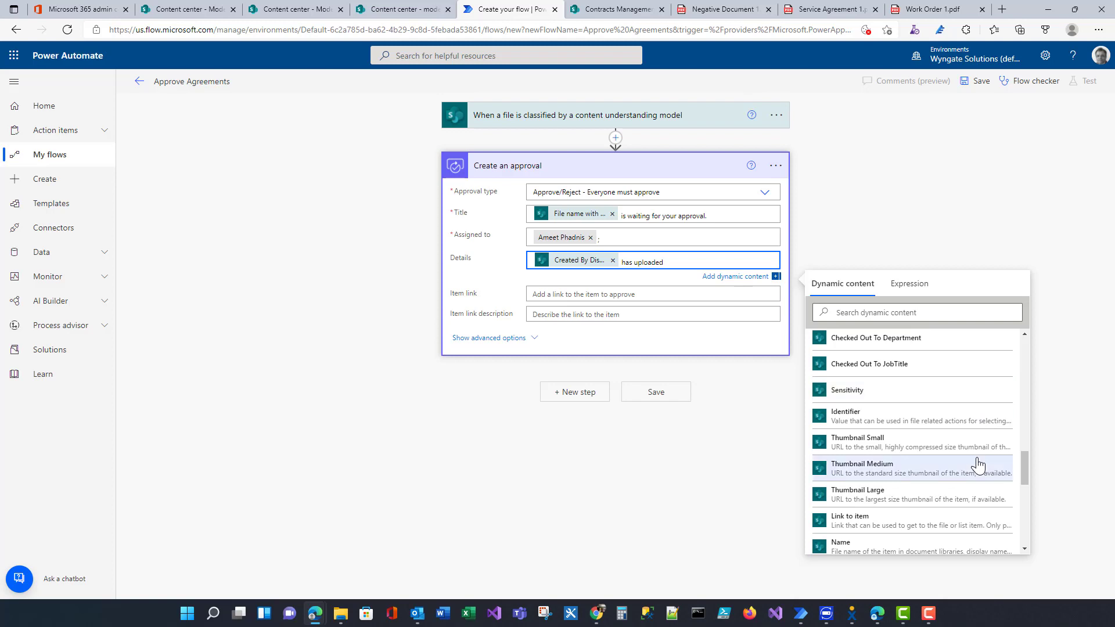
scroll(978, 464, "up", 2)
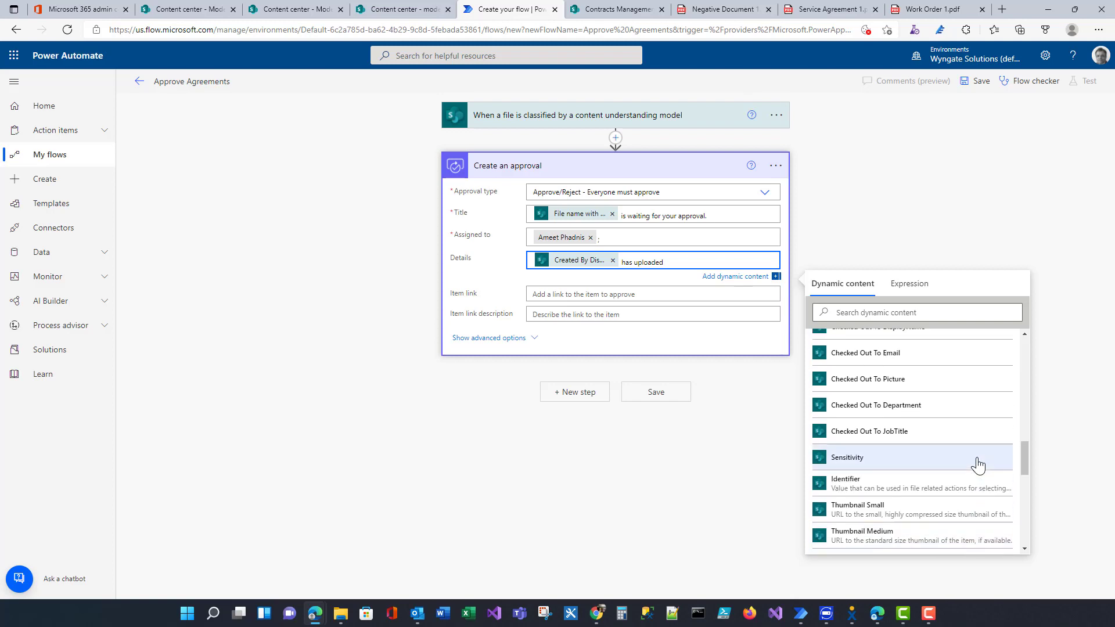
scroll(978, 463, "down", 5)
left_click(921, 475)
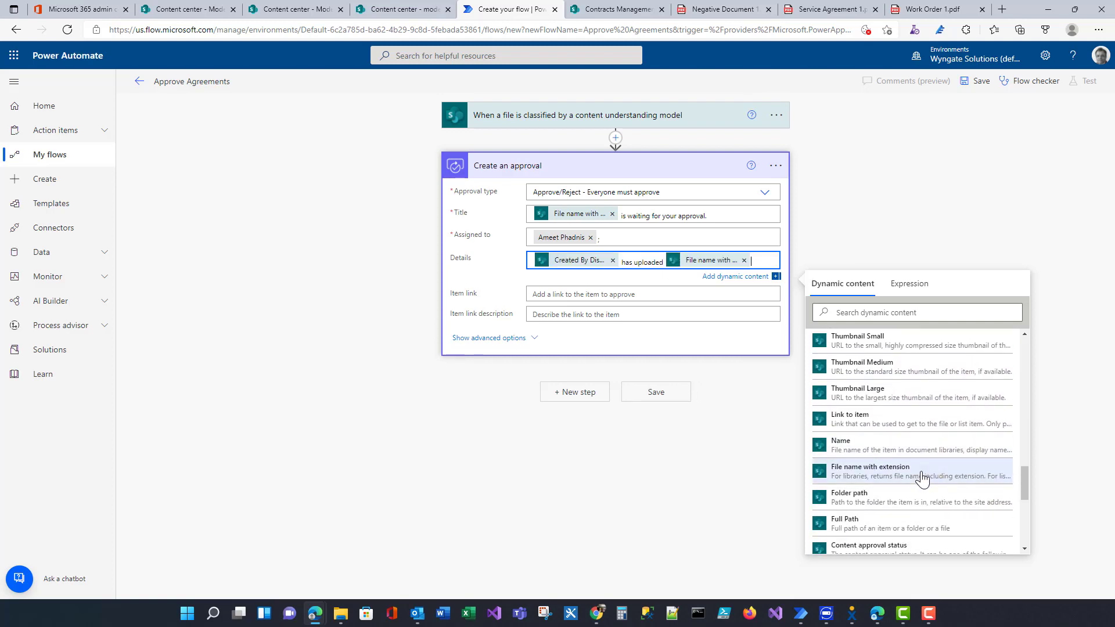
type("and is waiting fo")
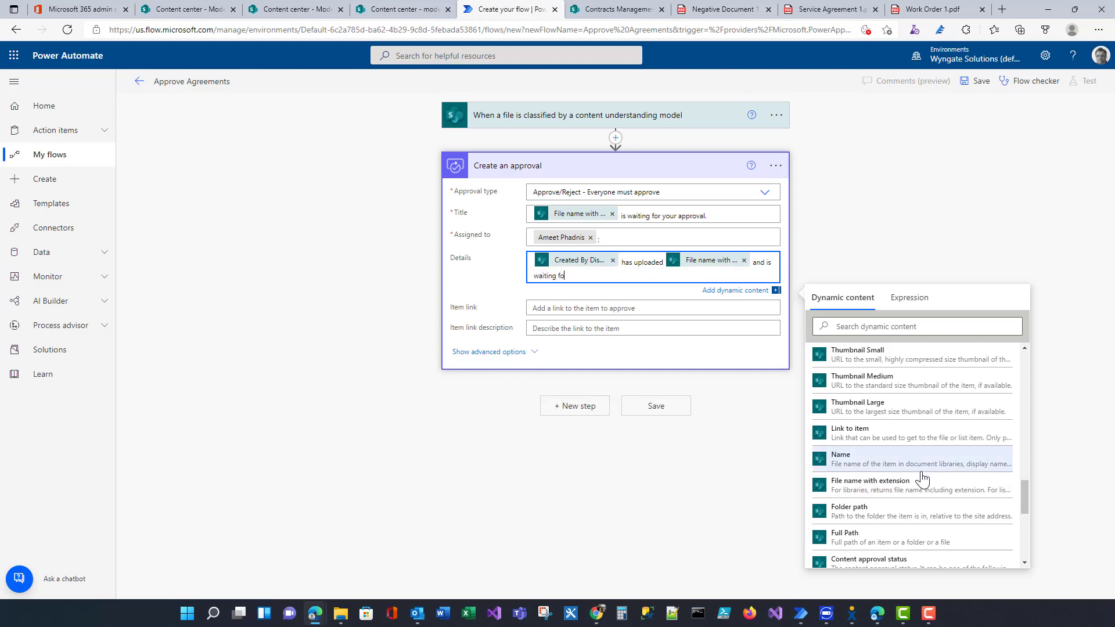
type("r your approval")
- Set Item link to the file's Link to item and its description to File name
left_click(614, 306)
scroll(888, 446, "down", 5)
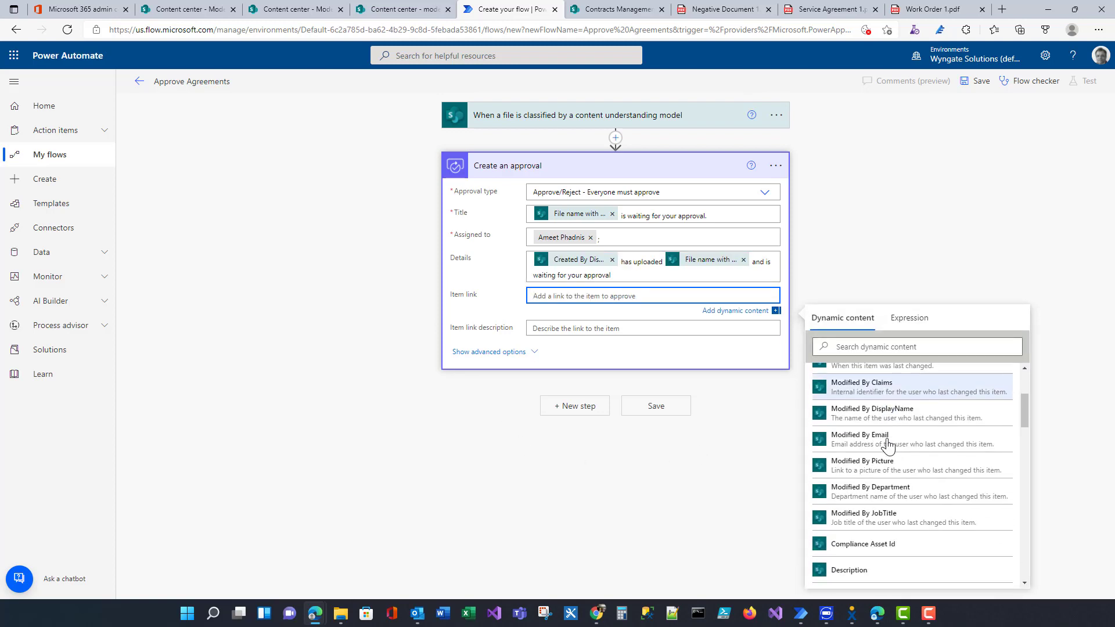
scroll(888, 446, "down", 2)
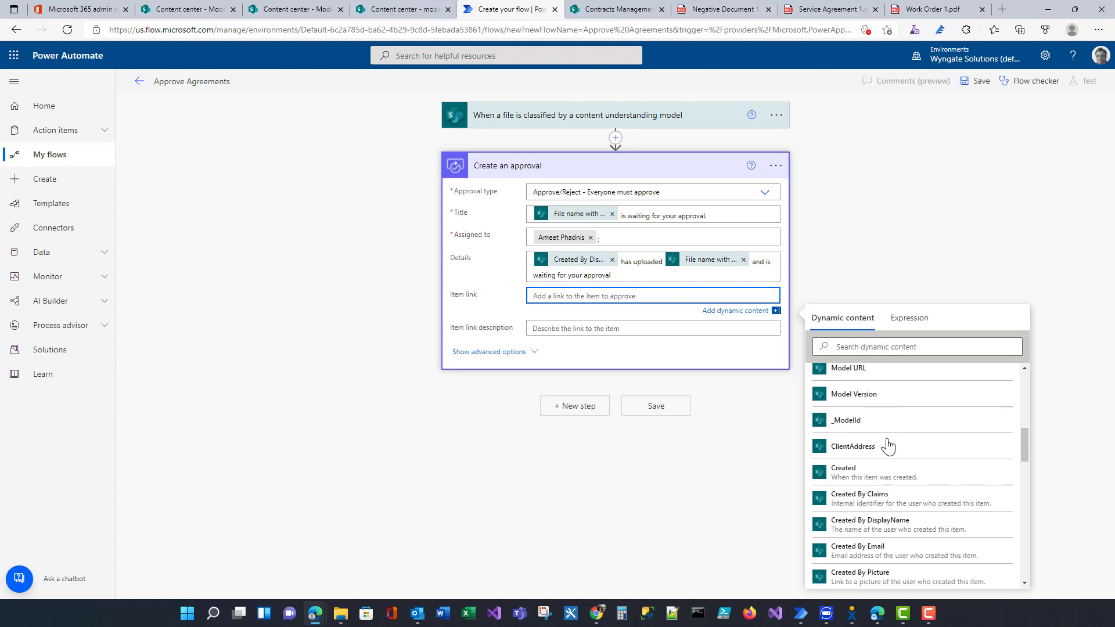
scroll(889, 446, "down", 4)
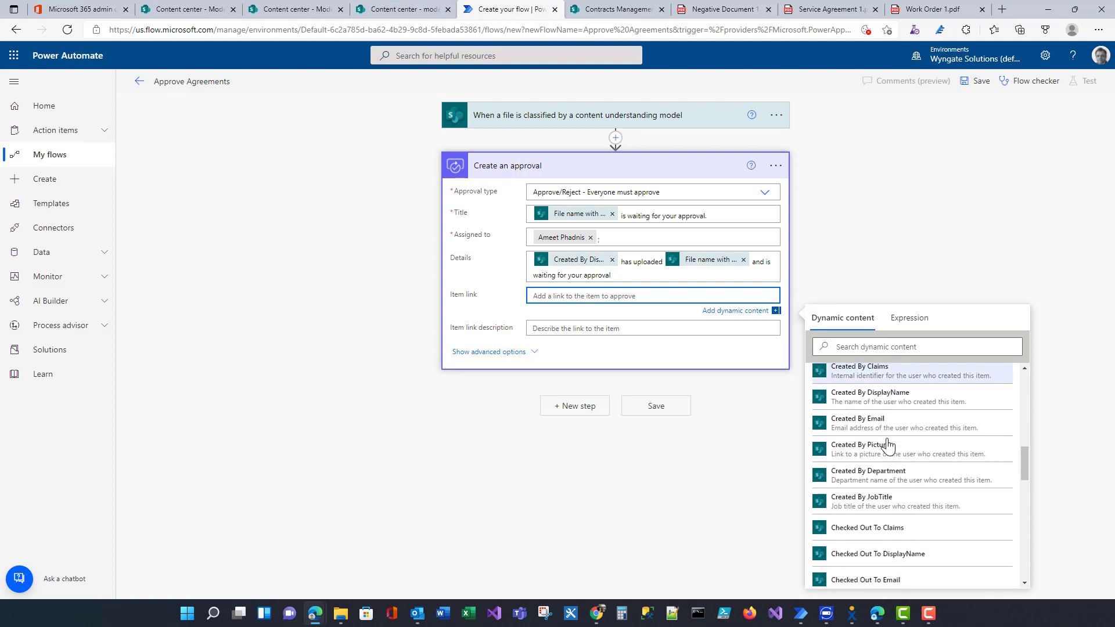
scroll(888, 444, "down", 3)
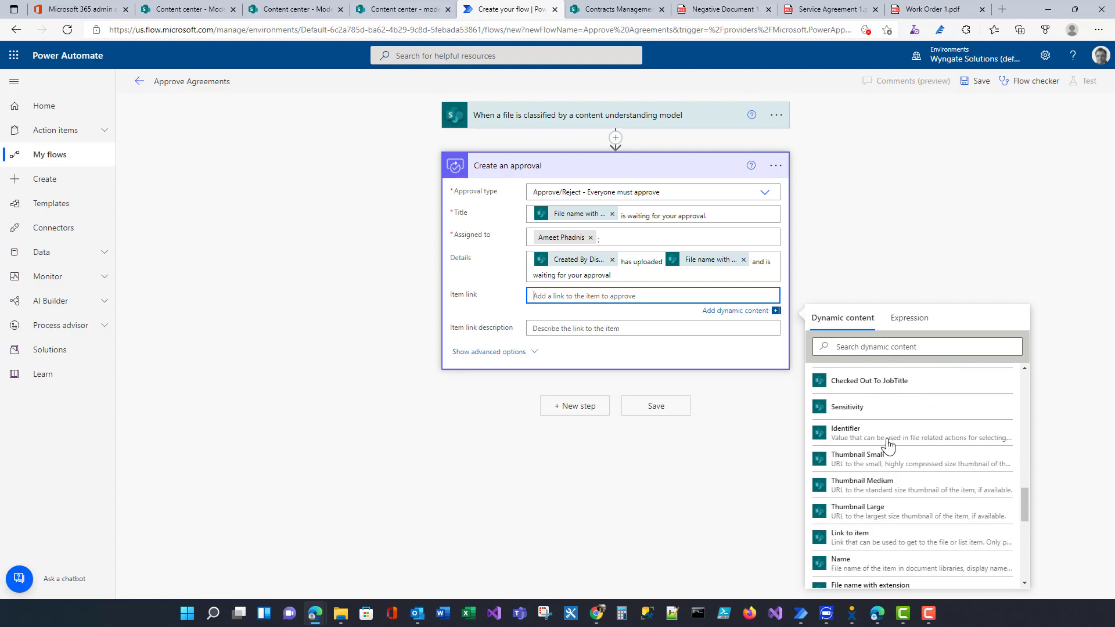
scroll(888, 445, "down", 3)
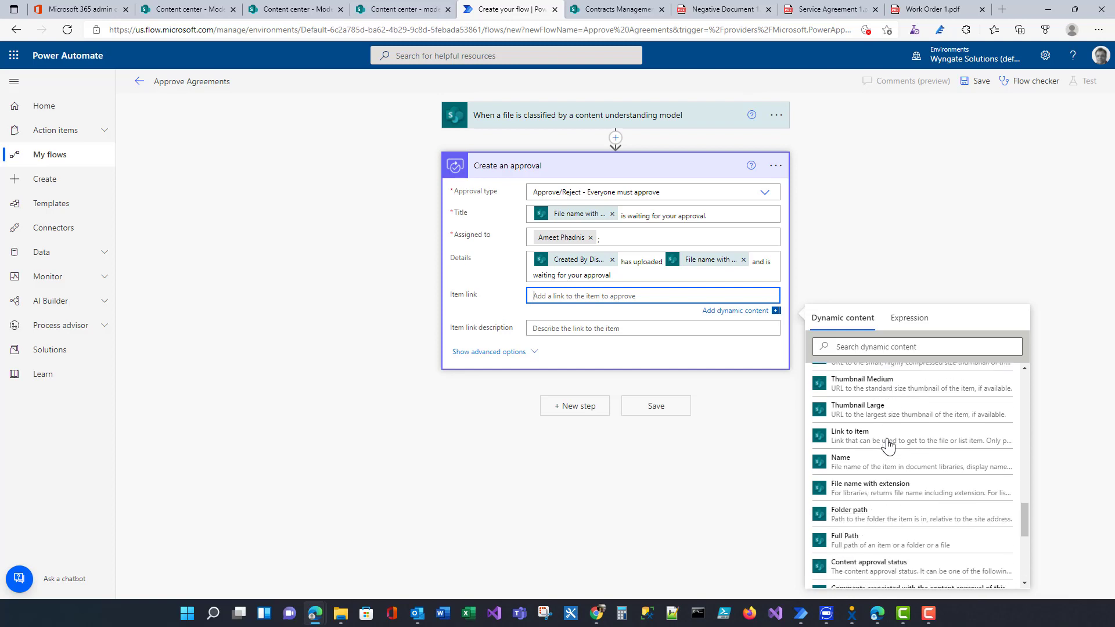
left_click(849, 435)
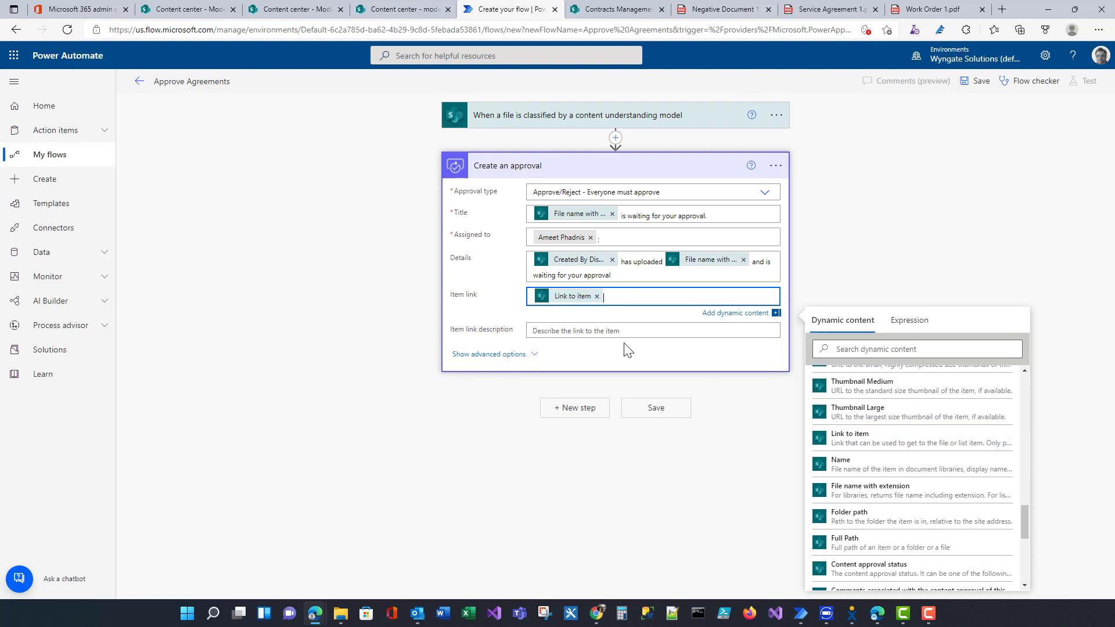
left_click(583, 327)
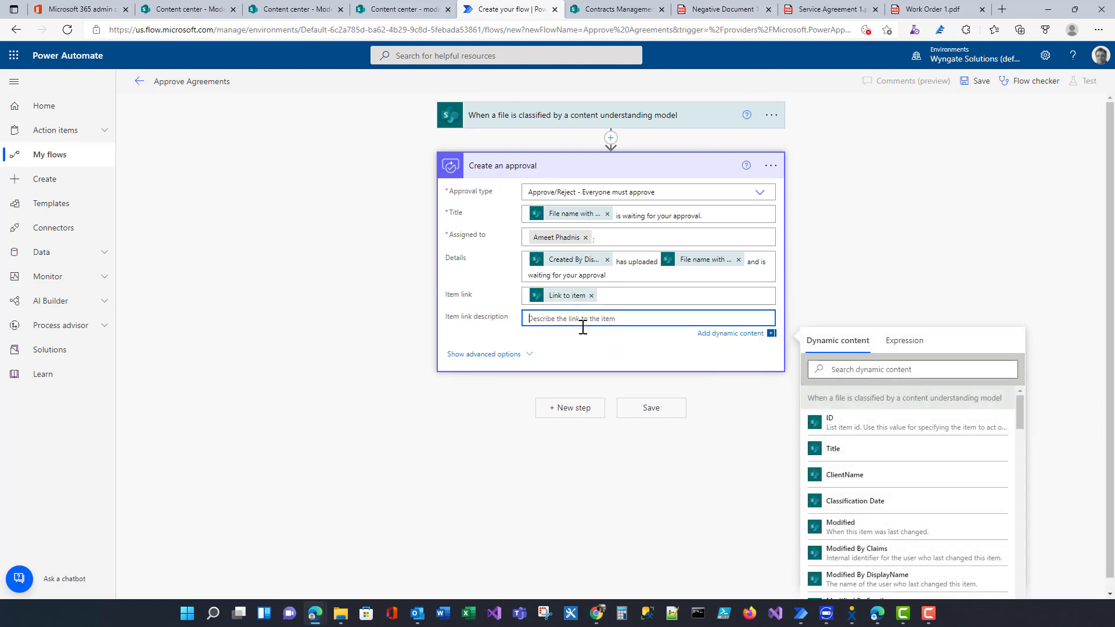
scroll(949, 517, "down", 3)
scroll(949, 517, "down", 5)
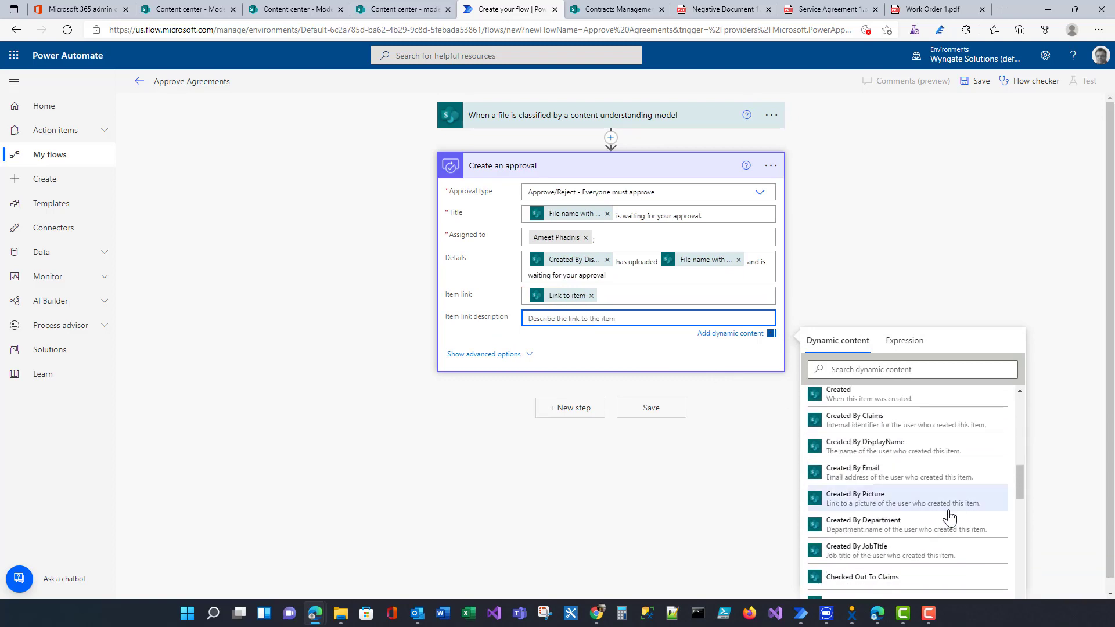
scroll(946, 517, "down", 3)
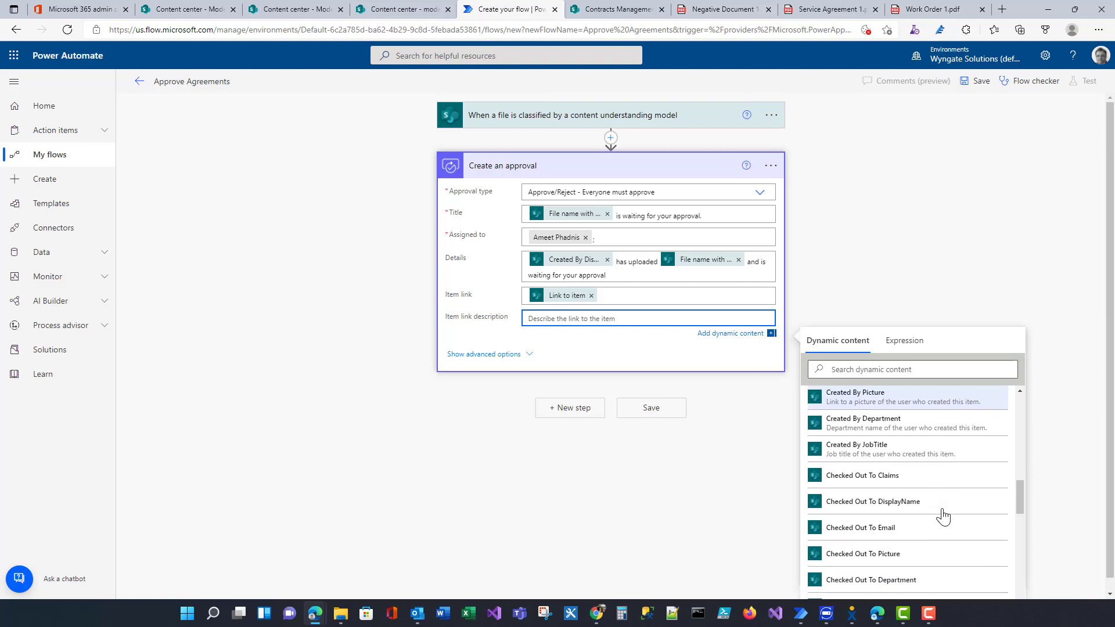
scroll(942, 516, "down", 5)
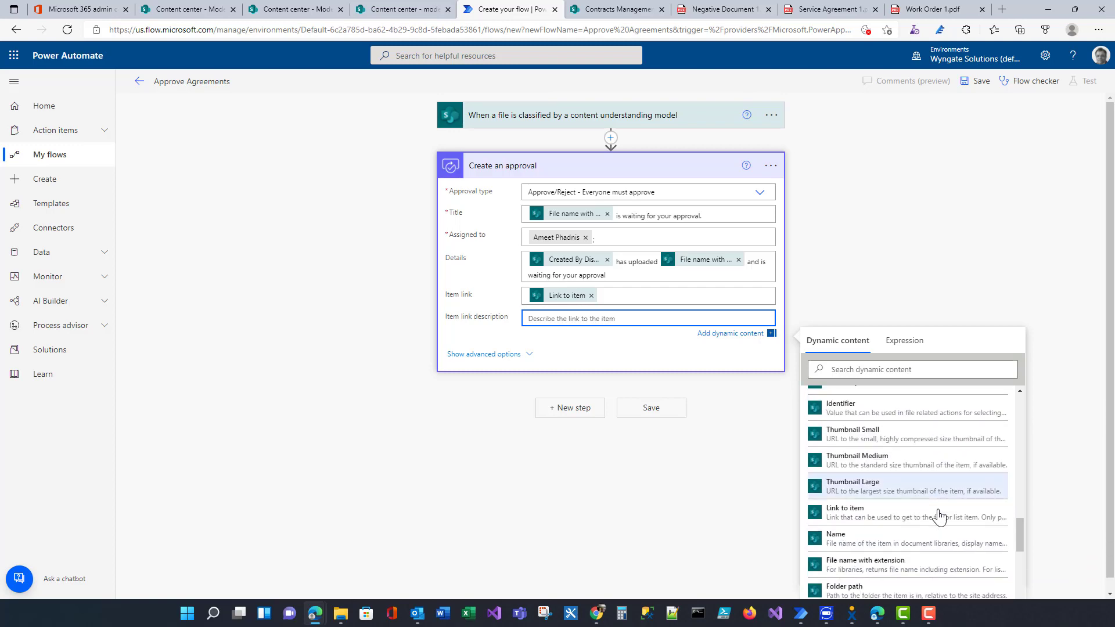
left_click(902, 515)
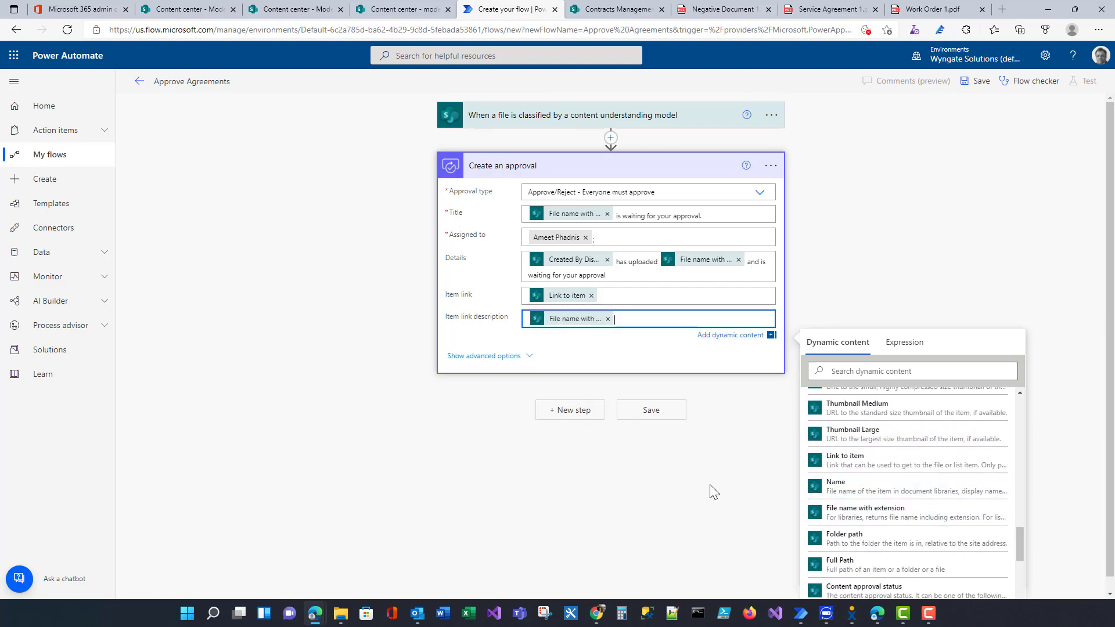
- Save the Approve Agreements flow and return to the Service Agreements library
left_click(651, 411)
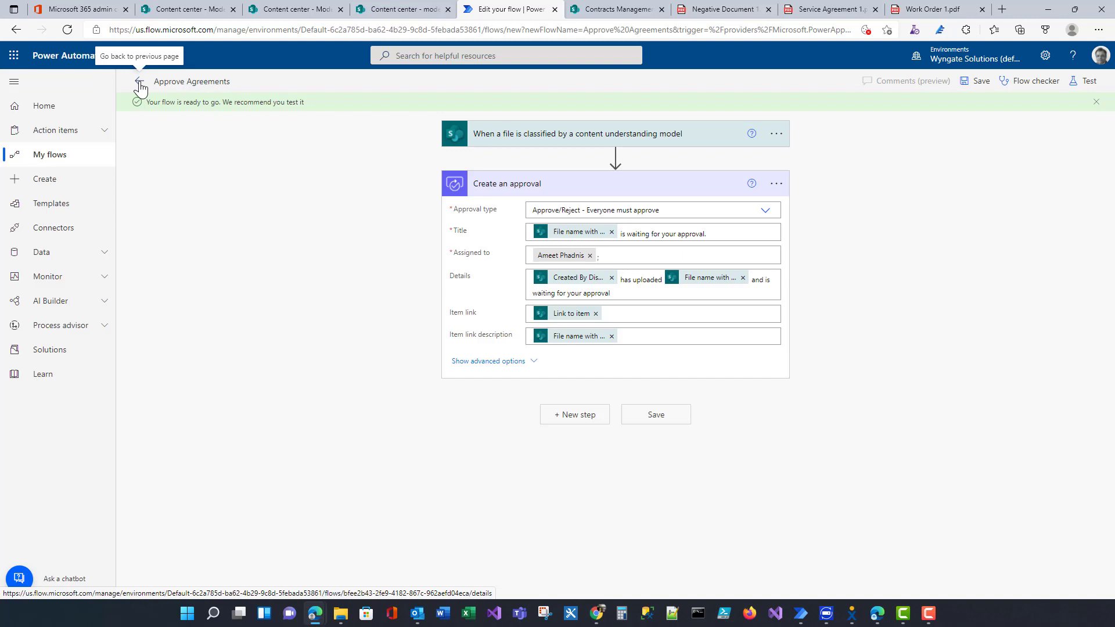
left_click(139, 84)
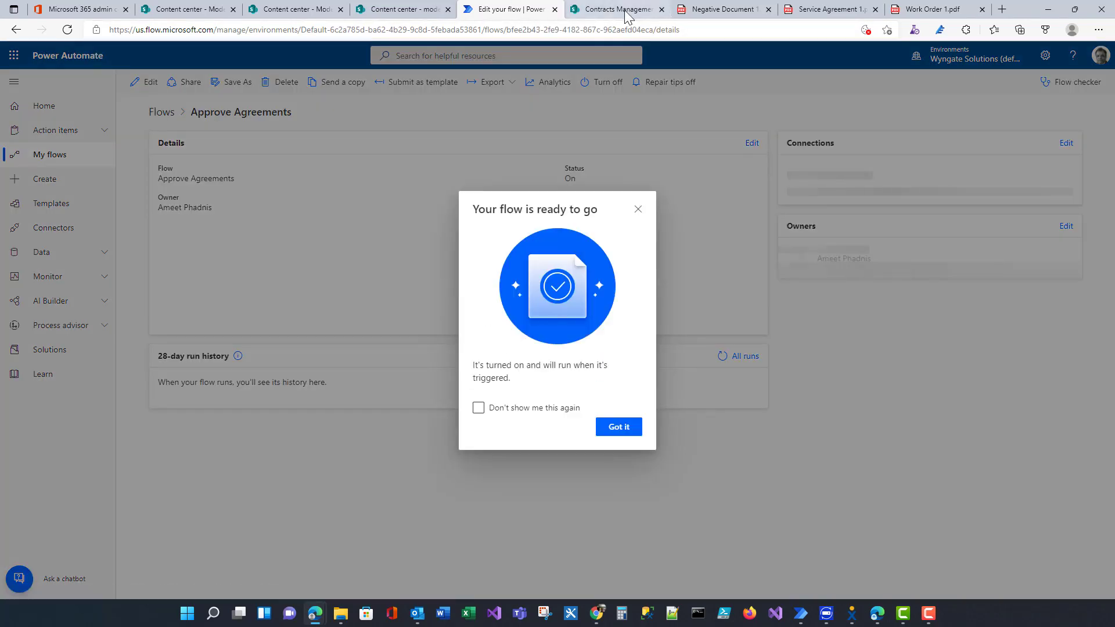
left_click(620, 433)
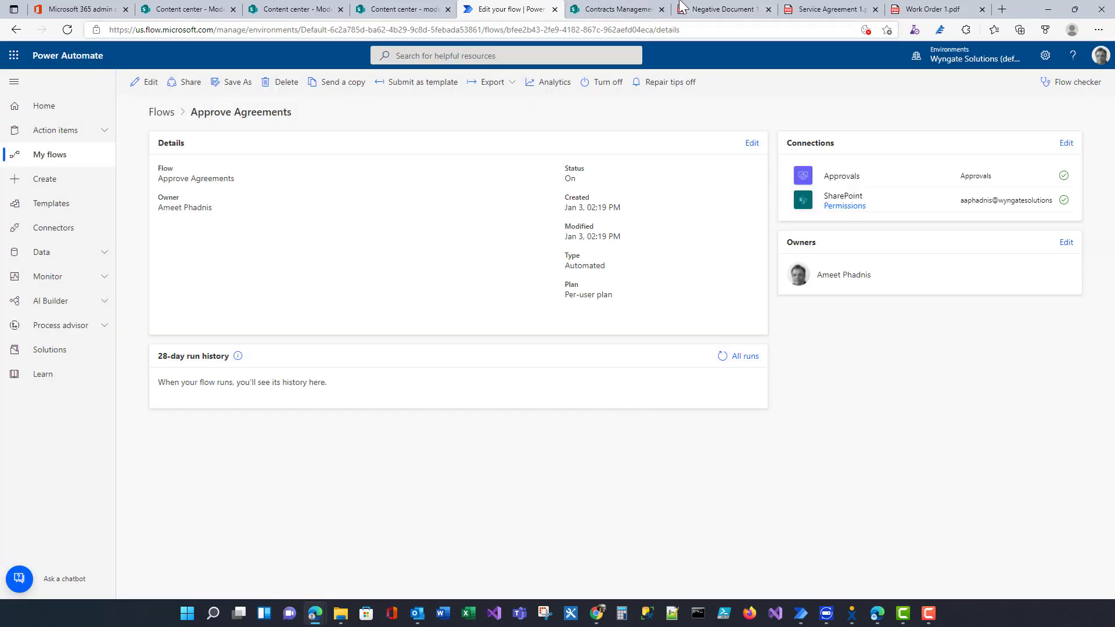
left_click(624, 11)
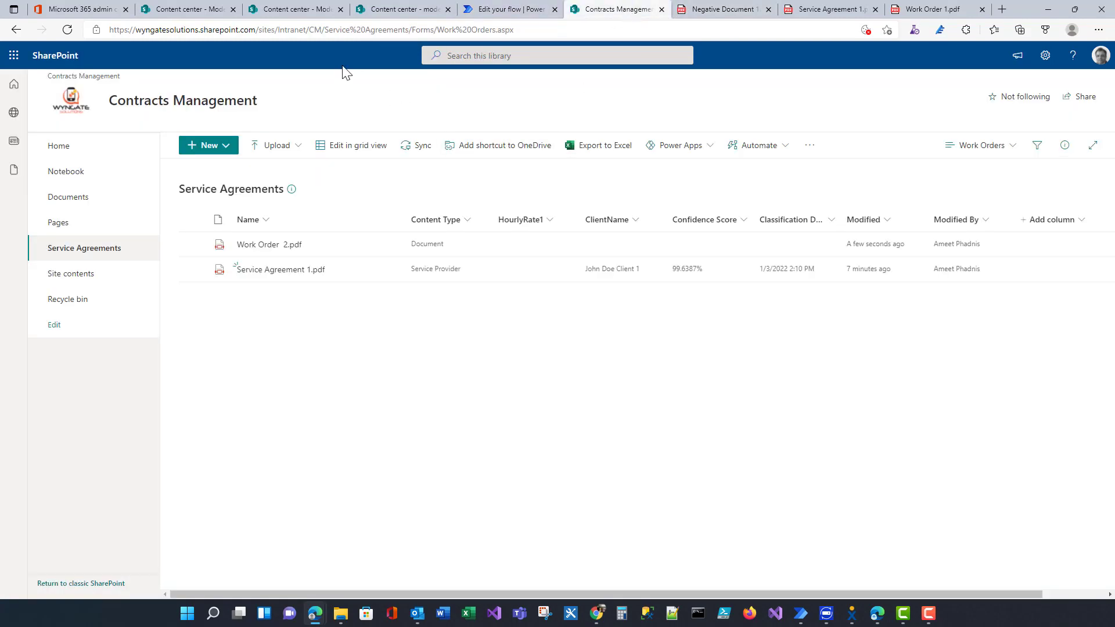
left_click(67, 29)
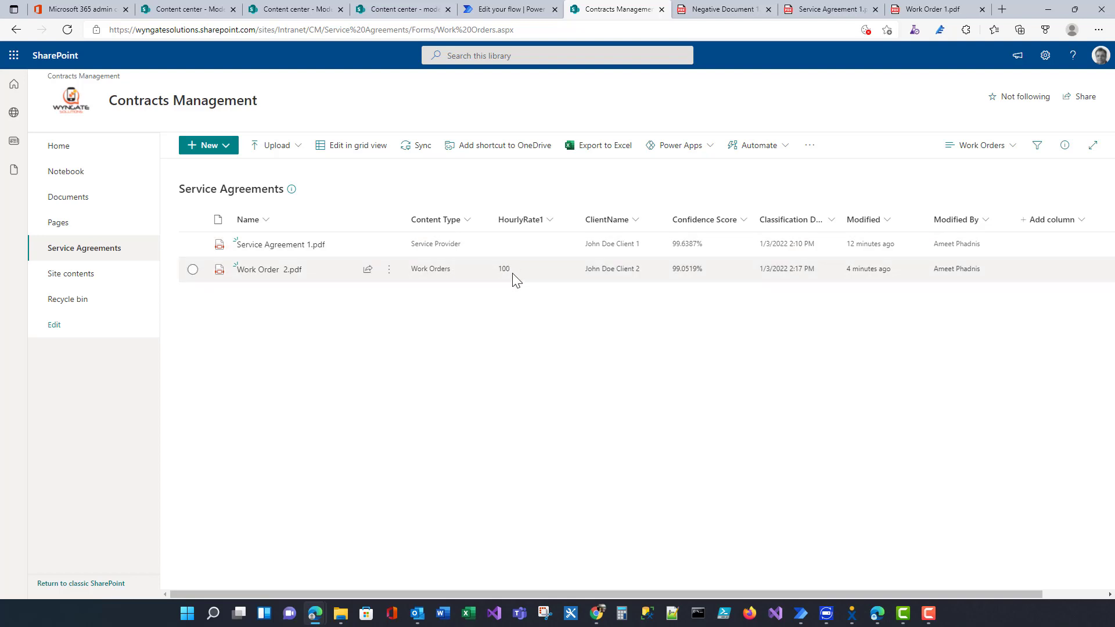
left_click(592, 273)
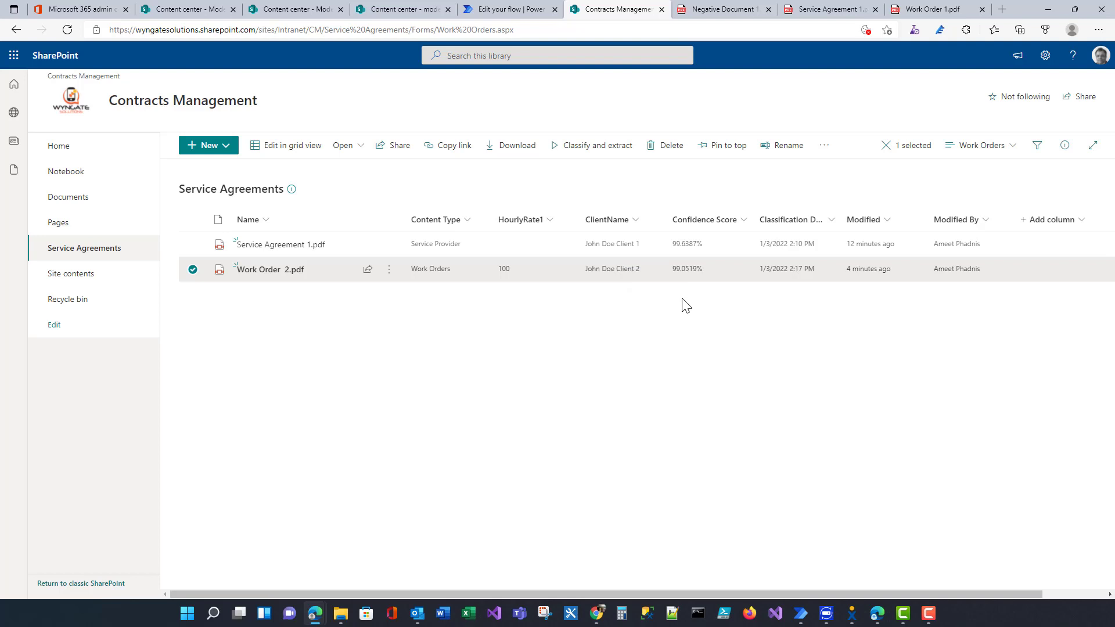
left_click(514, 10)
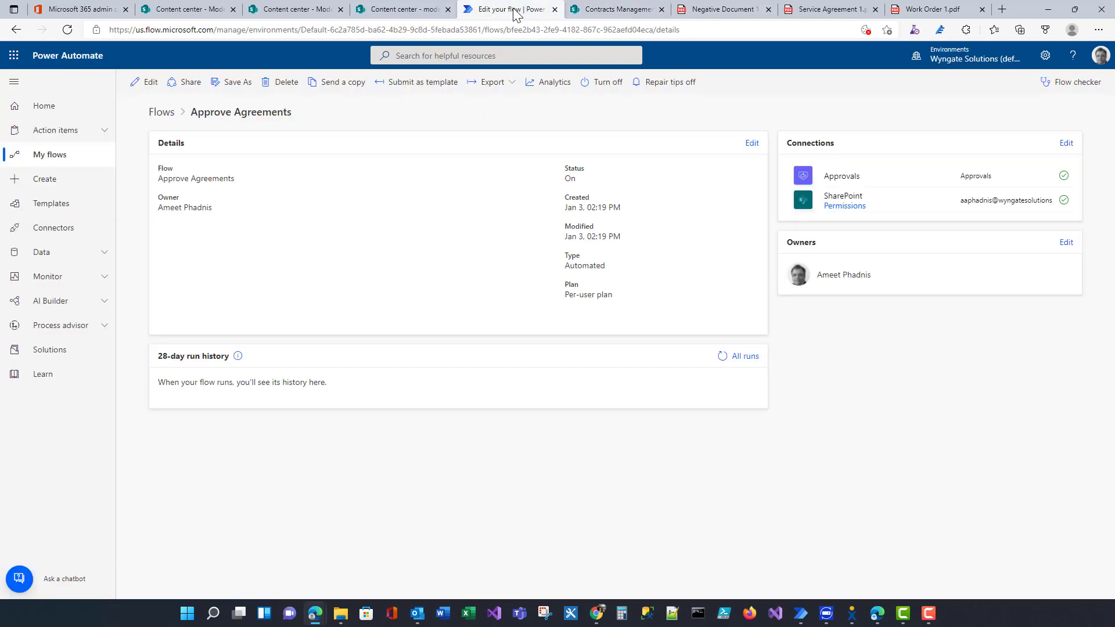
left_click(67, 29)
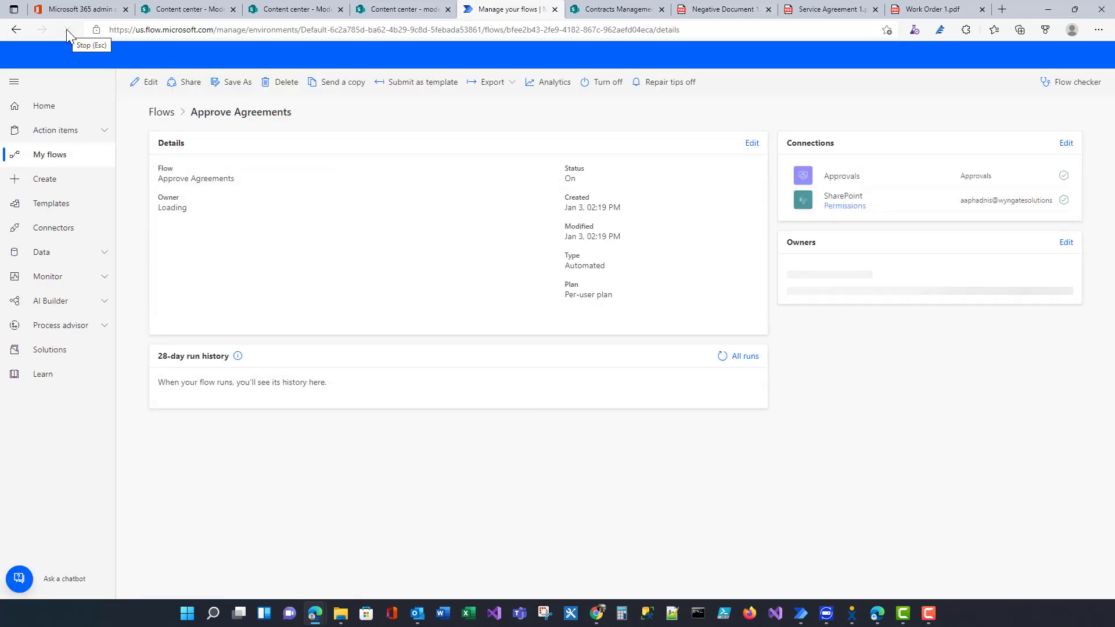
left_click(618, 9)
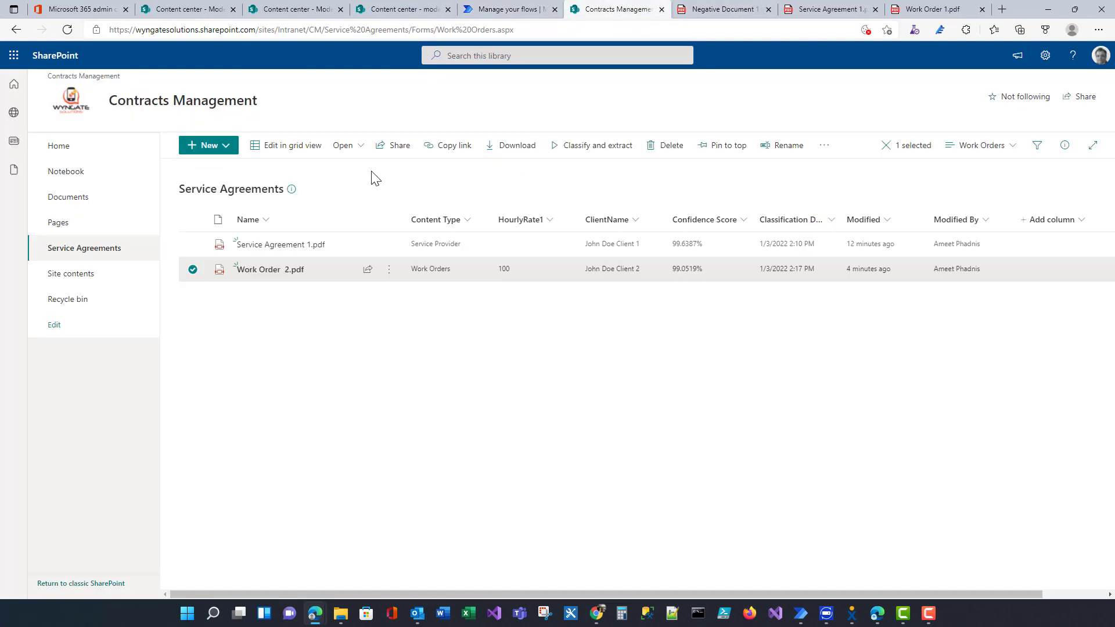
left_click(290, 381)
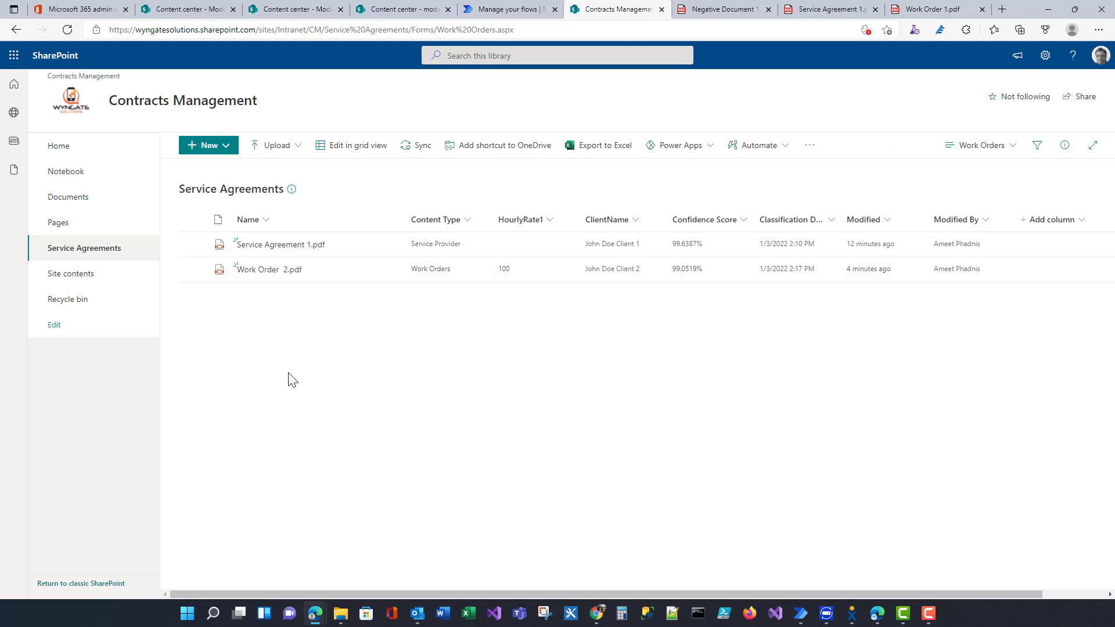
- Upload Service Agreement 2.pdf and switch the library to the Service Provider view
left_click(273, 145)
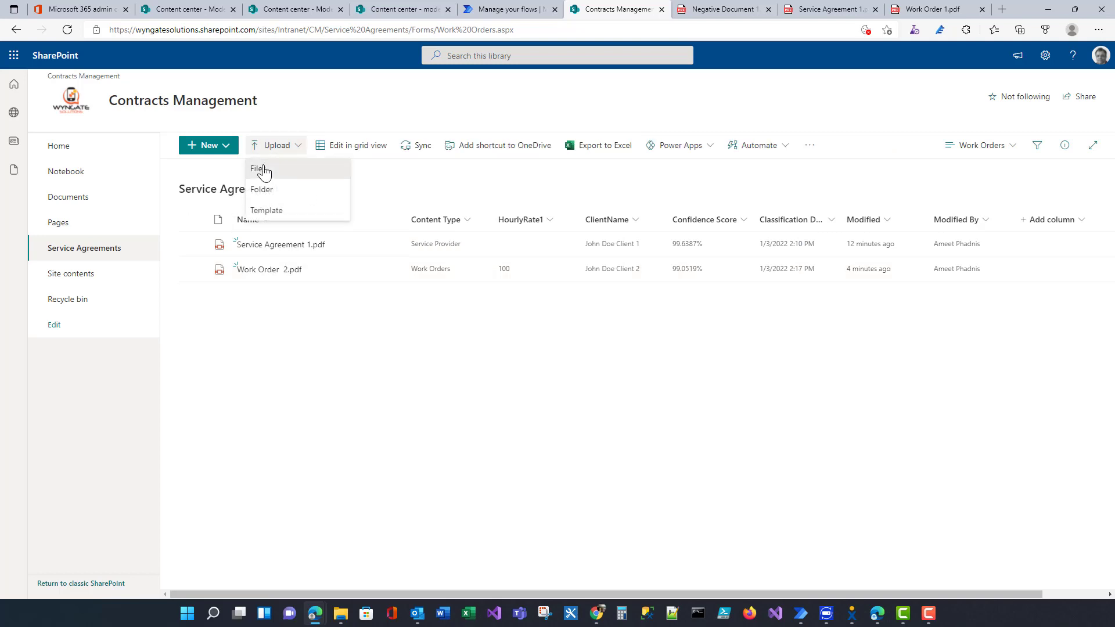
left_click(263, 168)
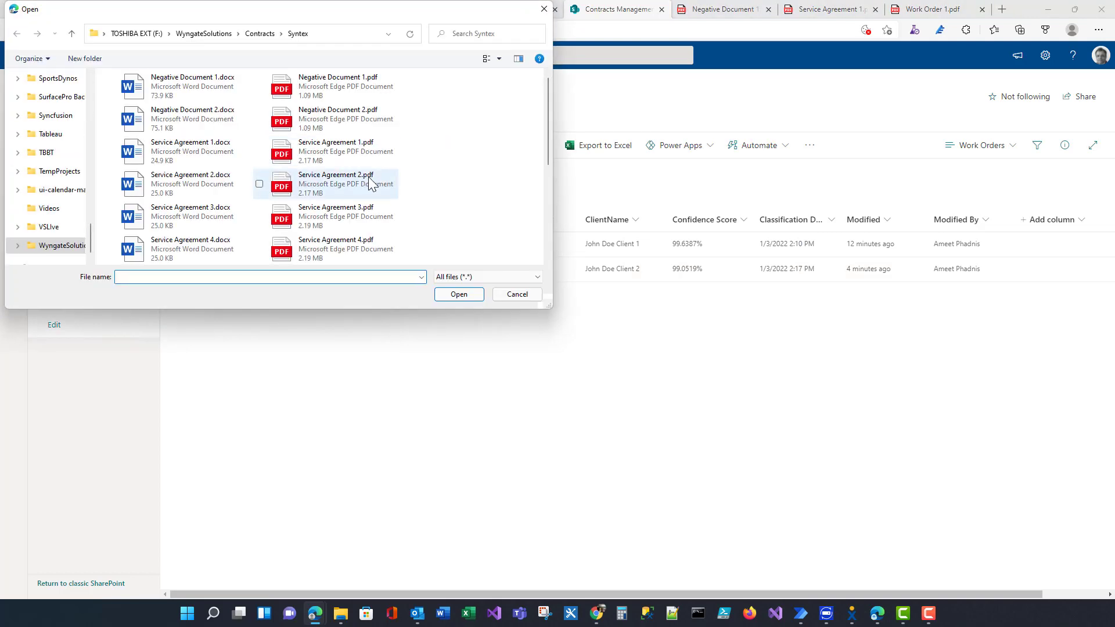
left_click(348, 186)
left_click(470, 295)
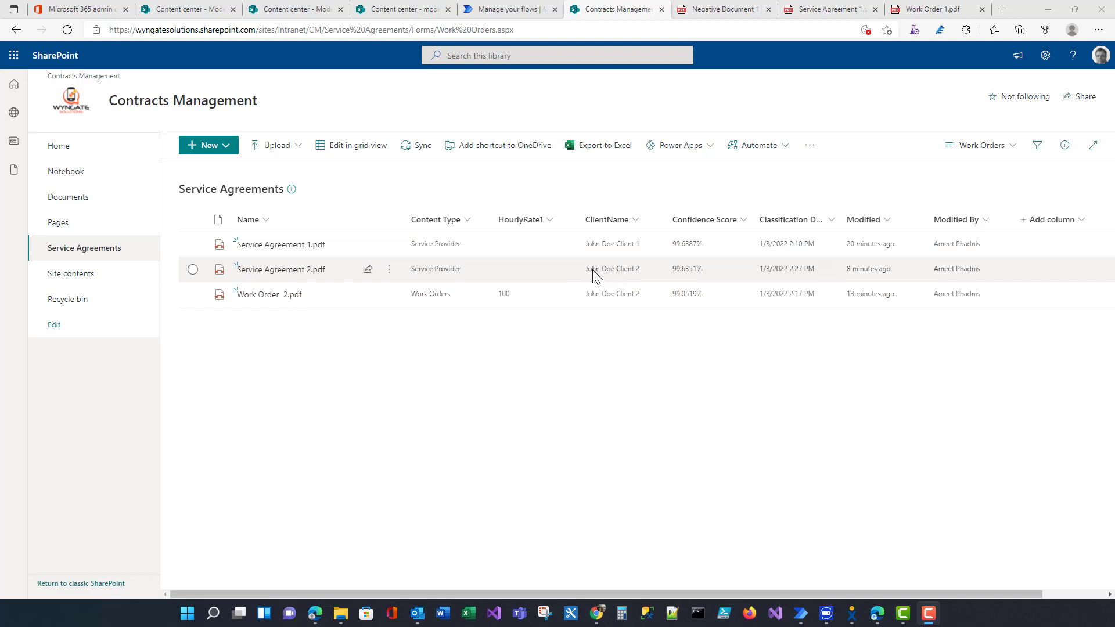
left_click(991, 150)
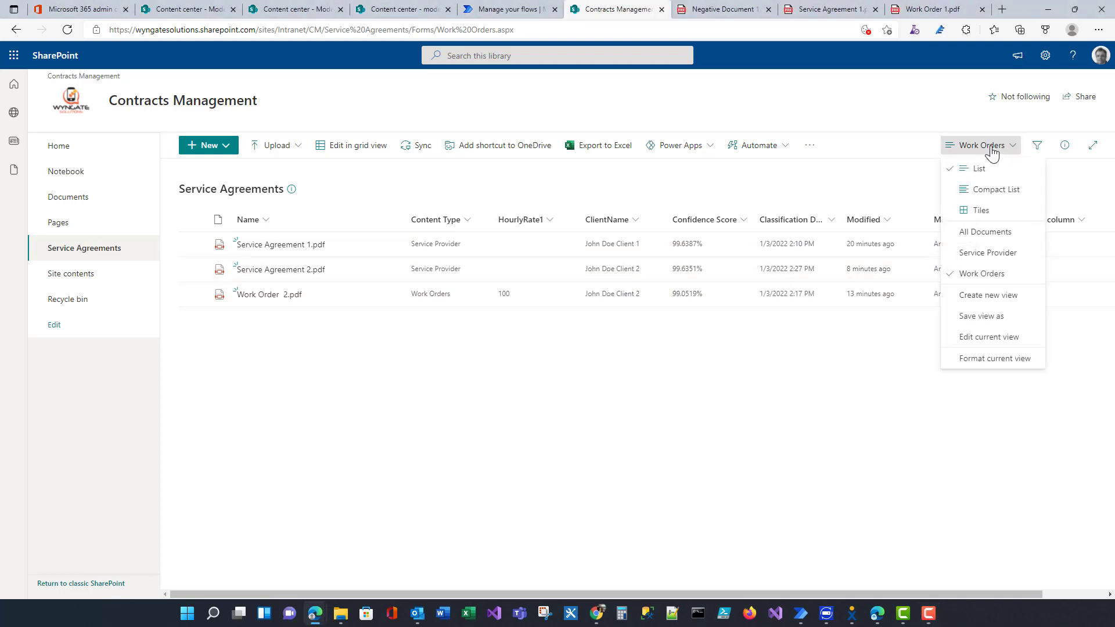
left_click(991, 254)
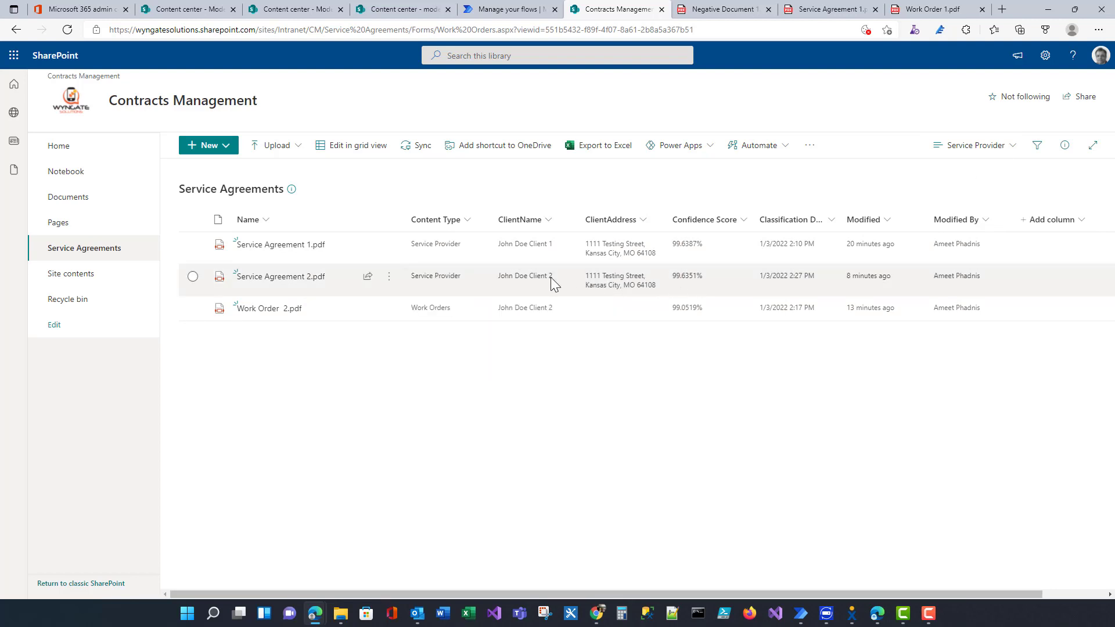
- Refresh Approve Agreements to confirm the Succeeded run, then open the Service Agreement 2.pdf approval email
left_click(517, 12)
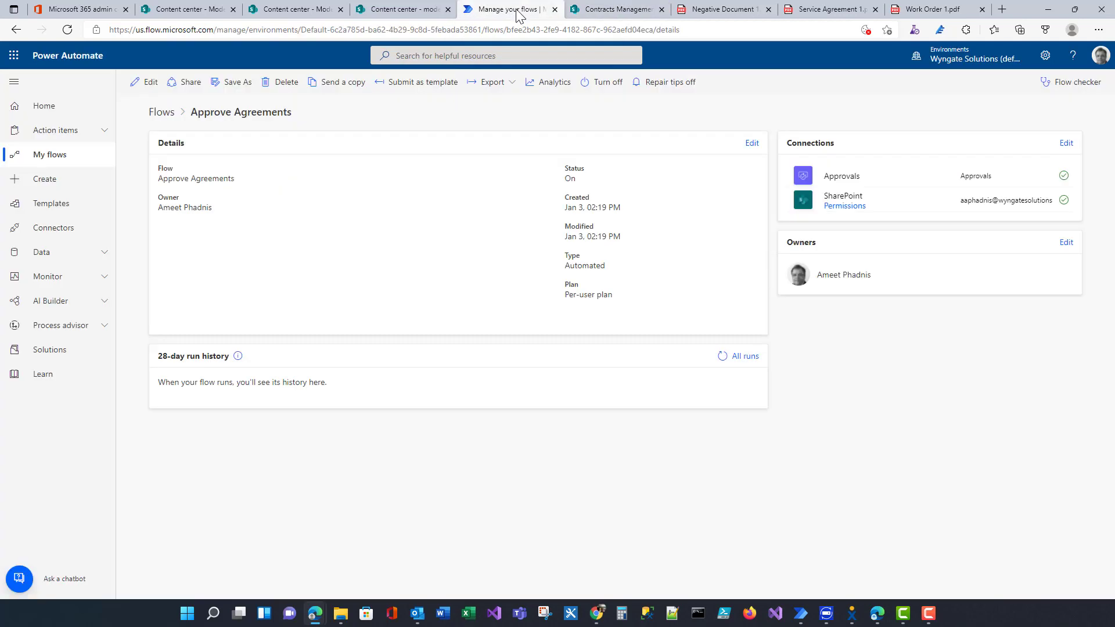
left_click(66, 30)
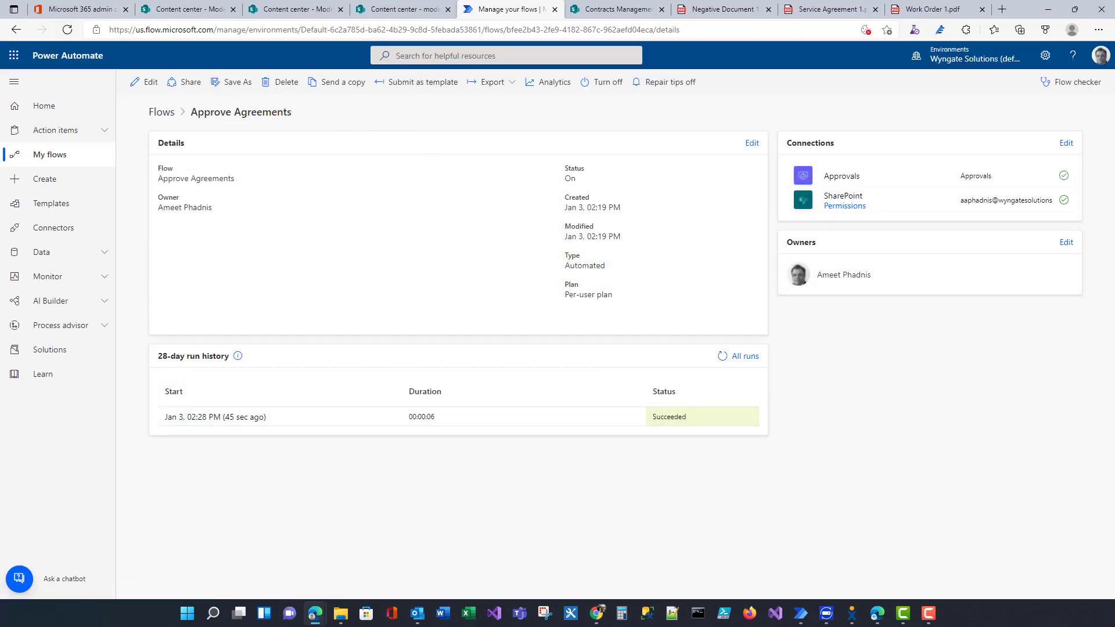
key("alt+Tab")
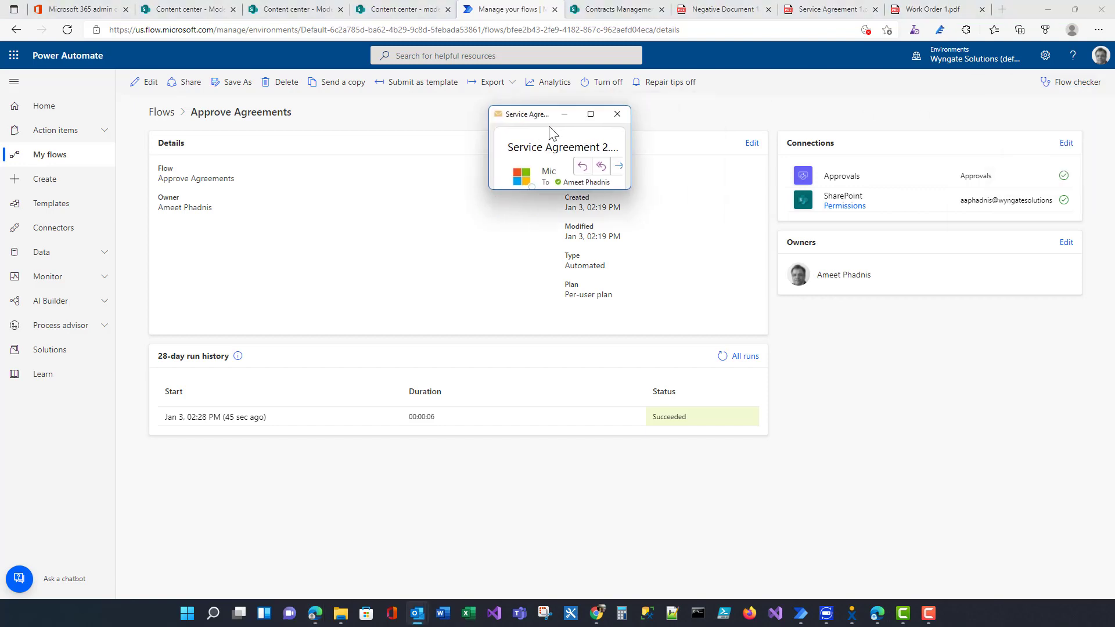
left_click(548, 133)
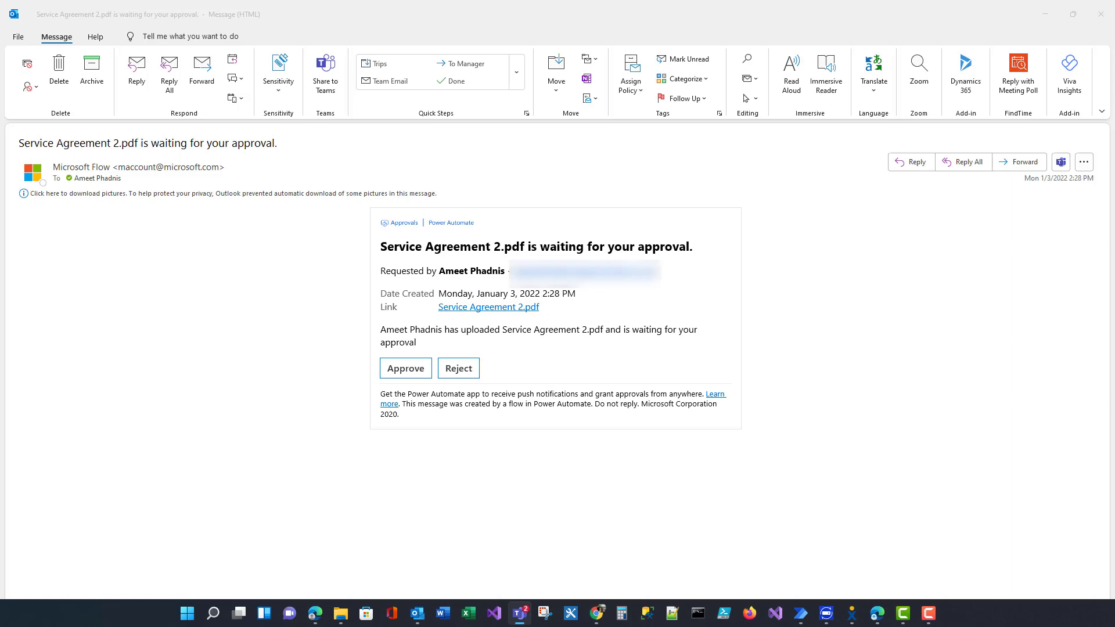
- Maximize Teams and approve the Service Agreement 2.pdf request from the Activity feed
left_click_drag(655, 187, 504, 156)
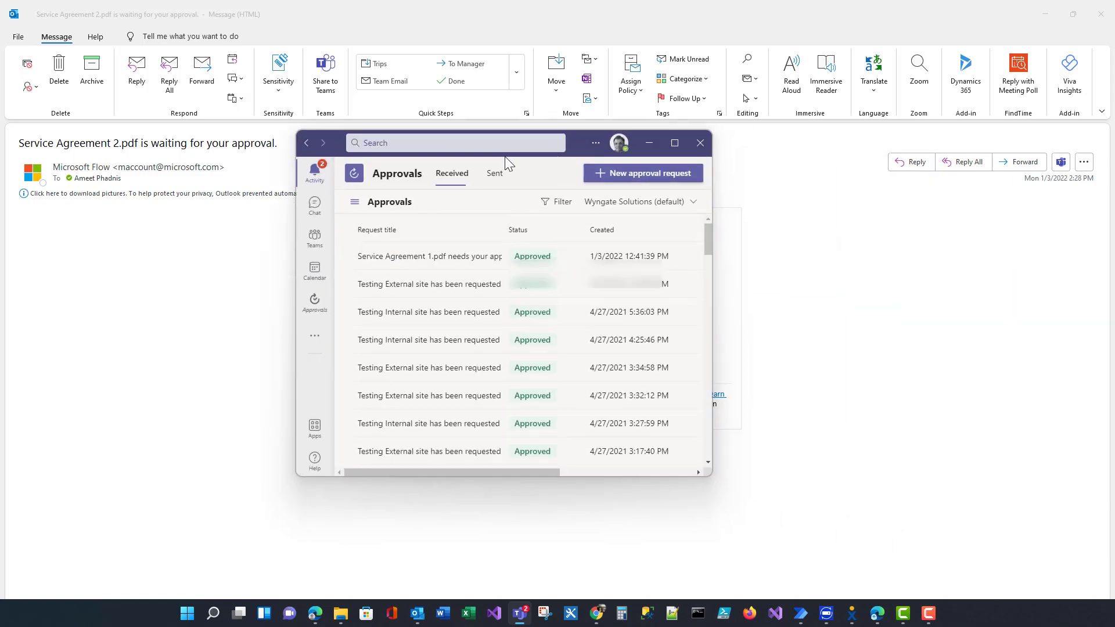
left_click(675, 144)
left_click(141, 93)
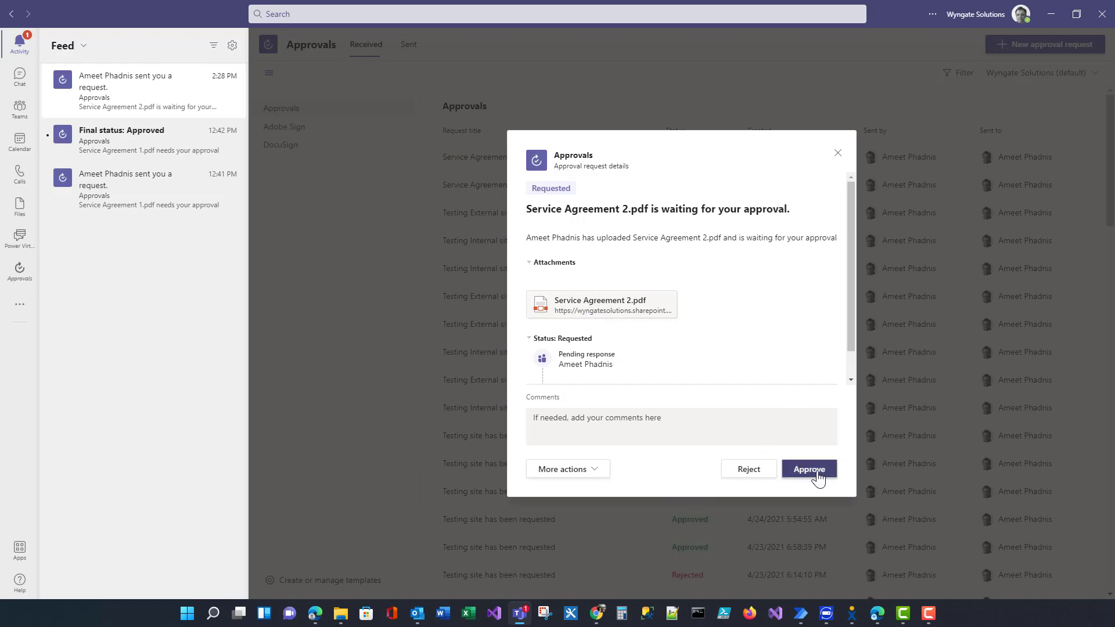
left_click(813, 470)
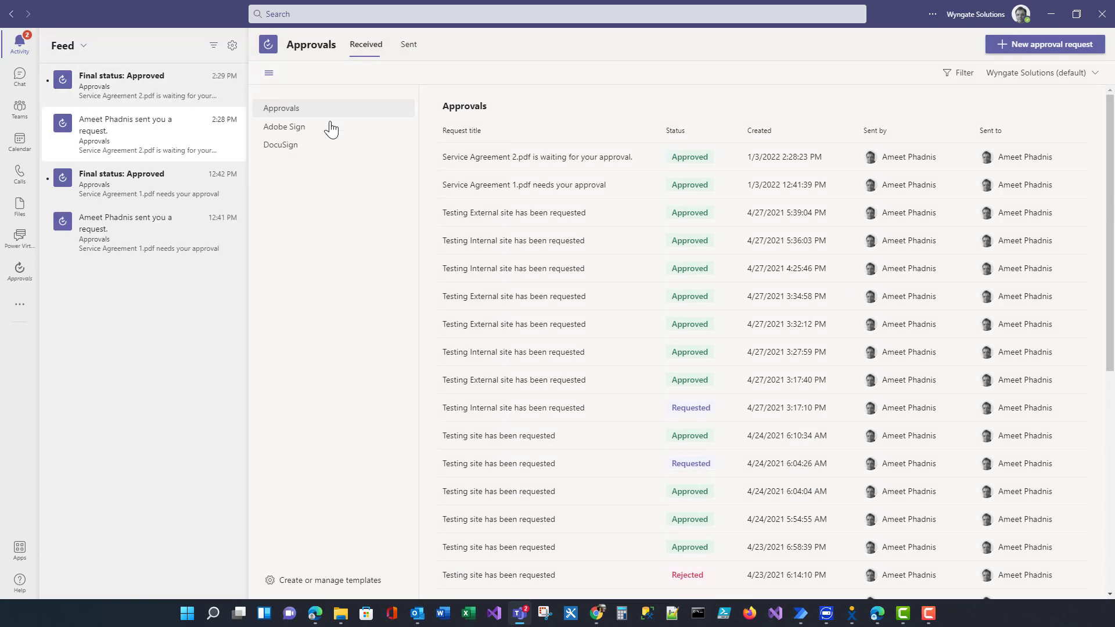
- Close the Outlook approval email and minimize Teams to return to the flow page
left_click(418, 617)
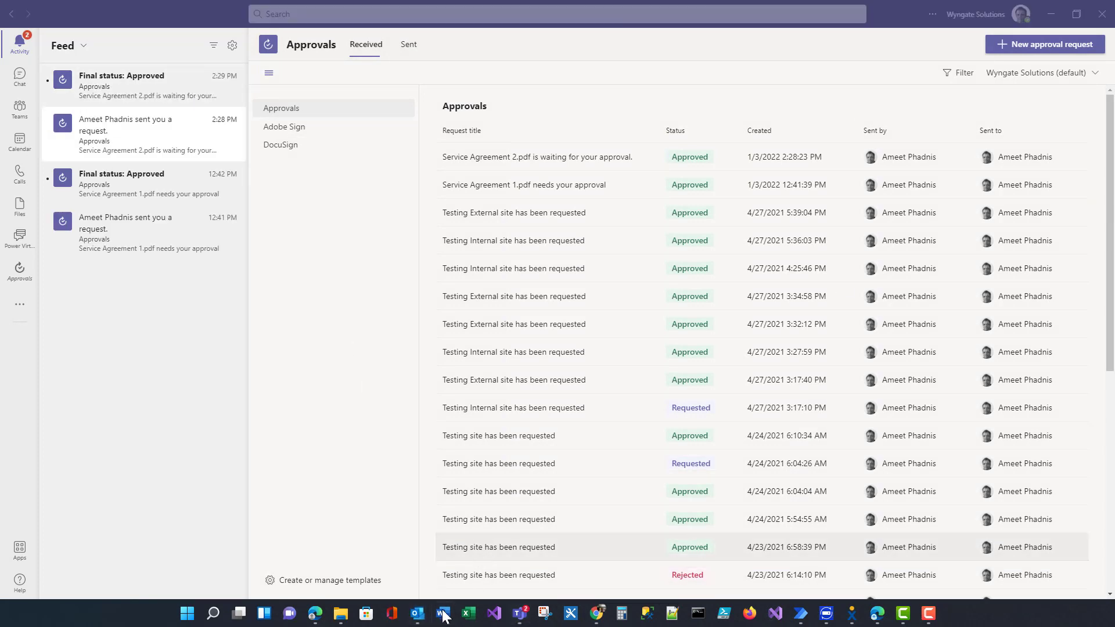
left_click(416, 615)
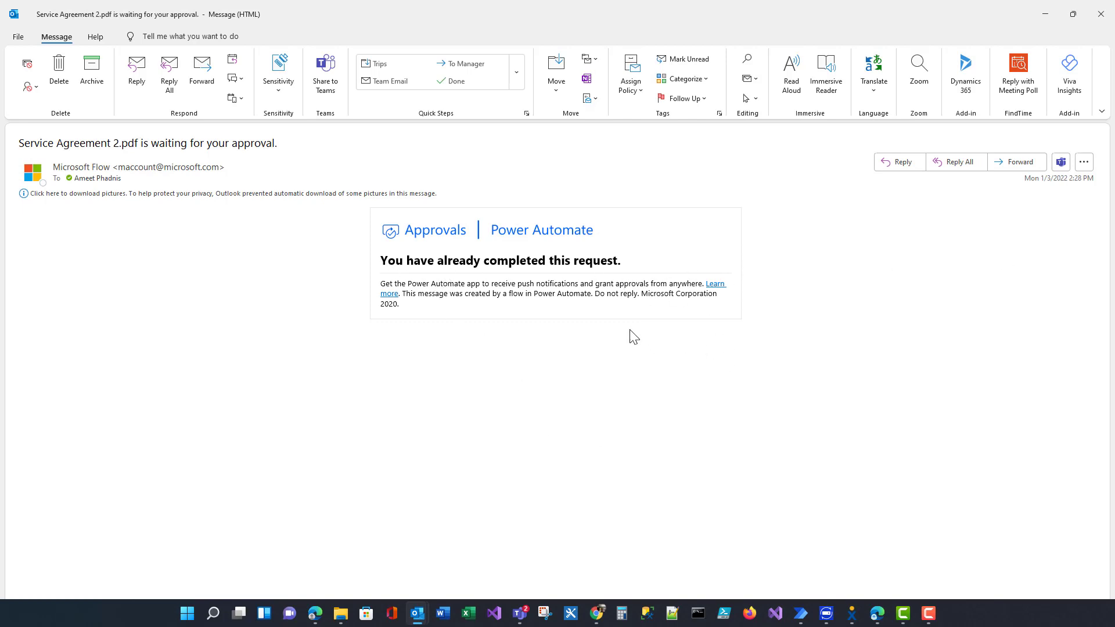
left_click(1102, 16)
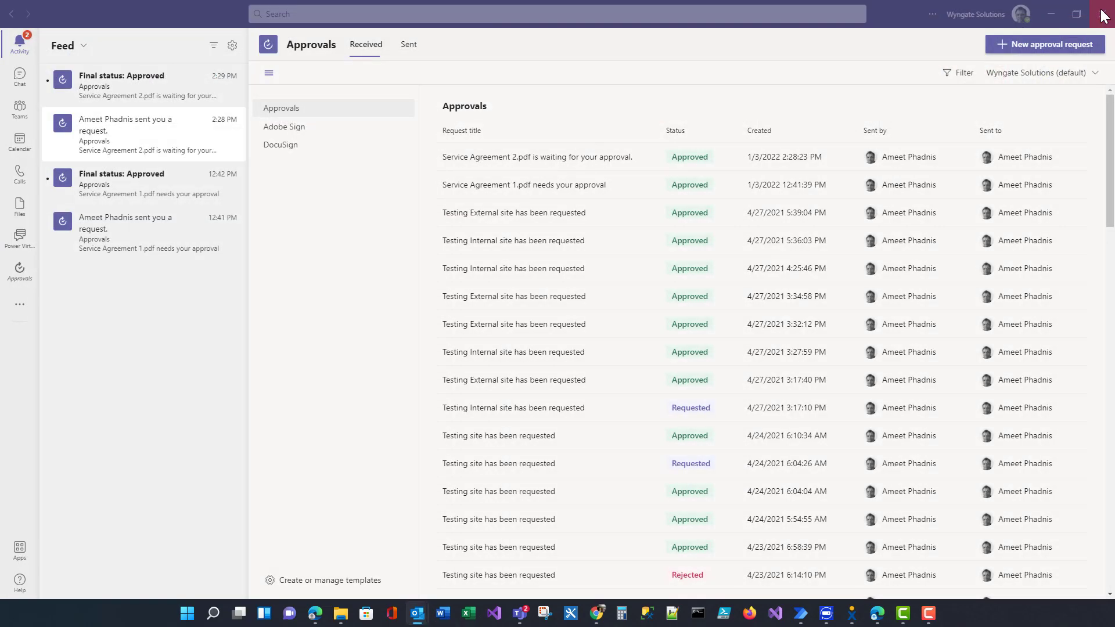
left_click(1050, 14)
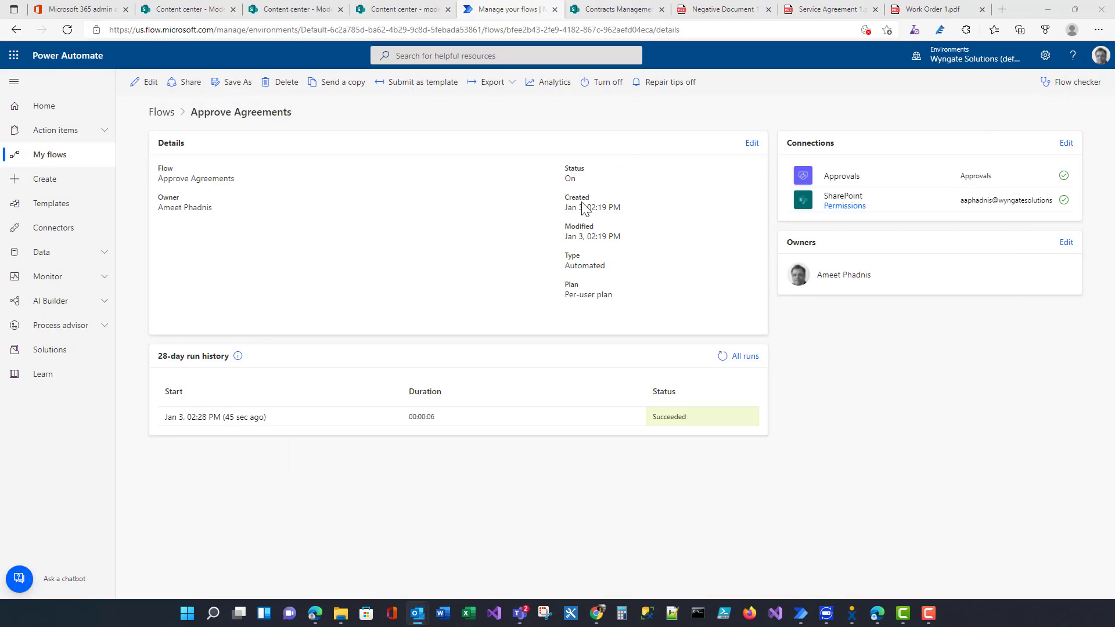
- Review the four models in the Content center, then go back to the Contracts Management library
left_click(300, 11)
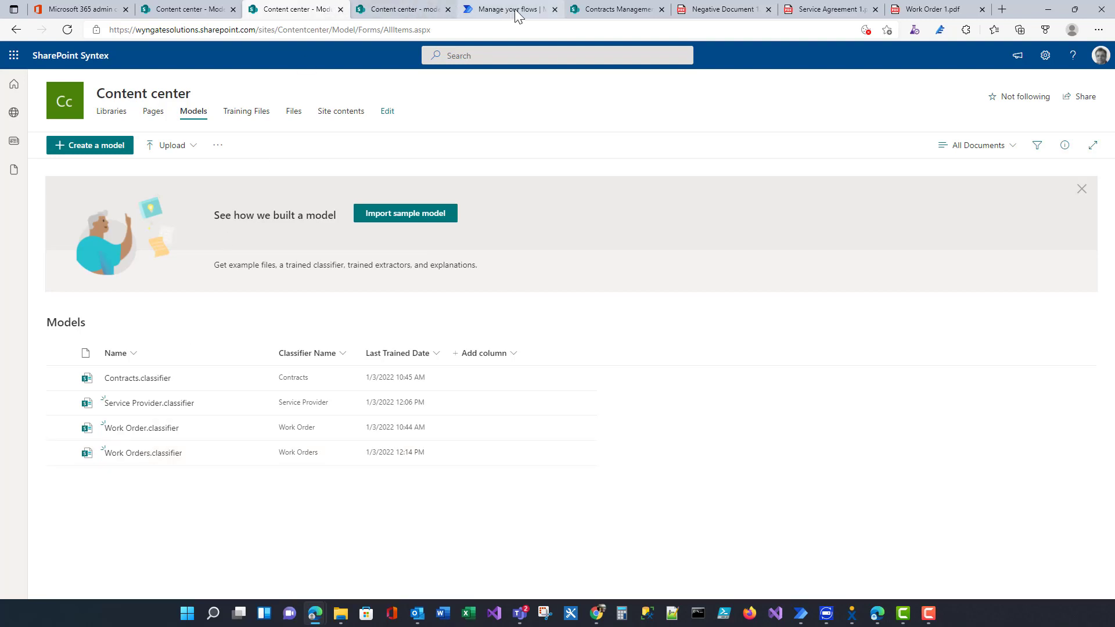
left_click(635, 12)
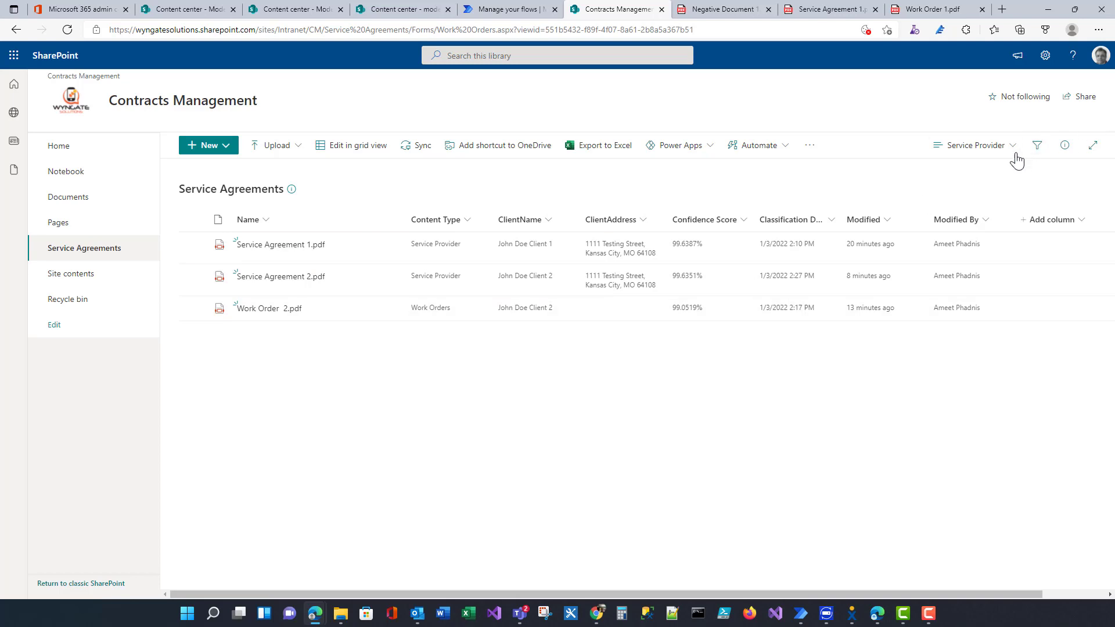
- Show the HourlyRate1 column via Show/hide columns and apply it to the Service Provider view
left_click(1053, 220)
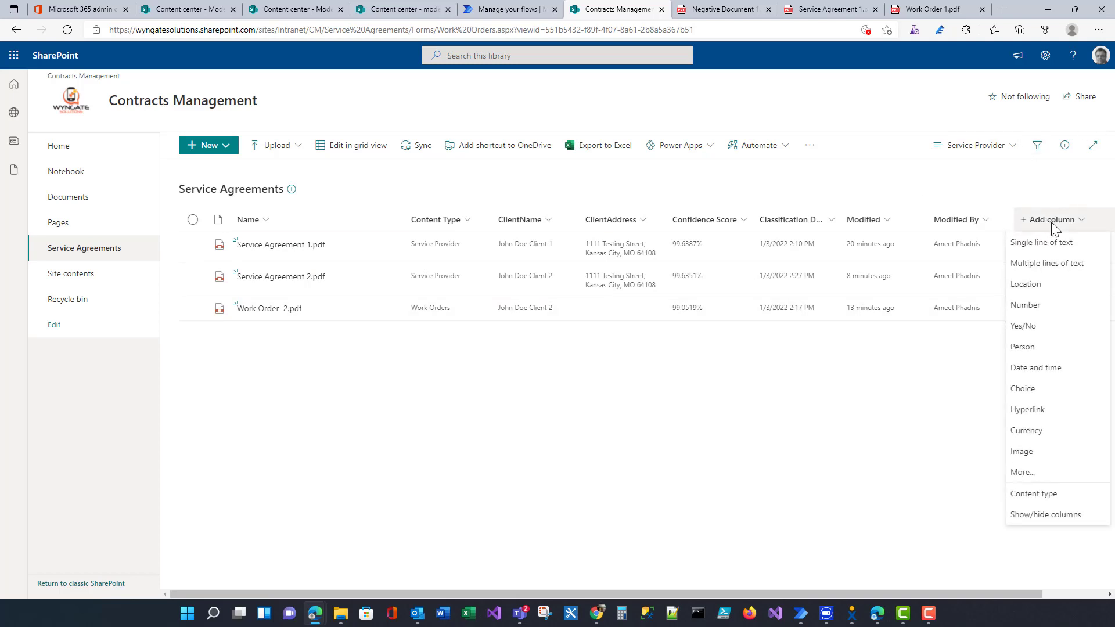
left_click(1051, 520)
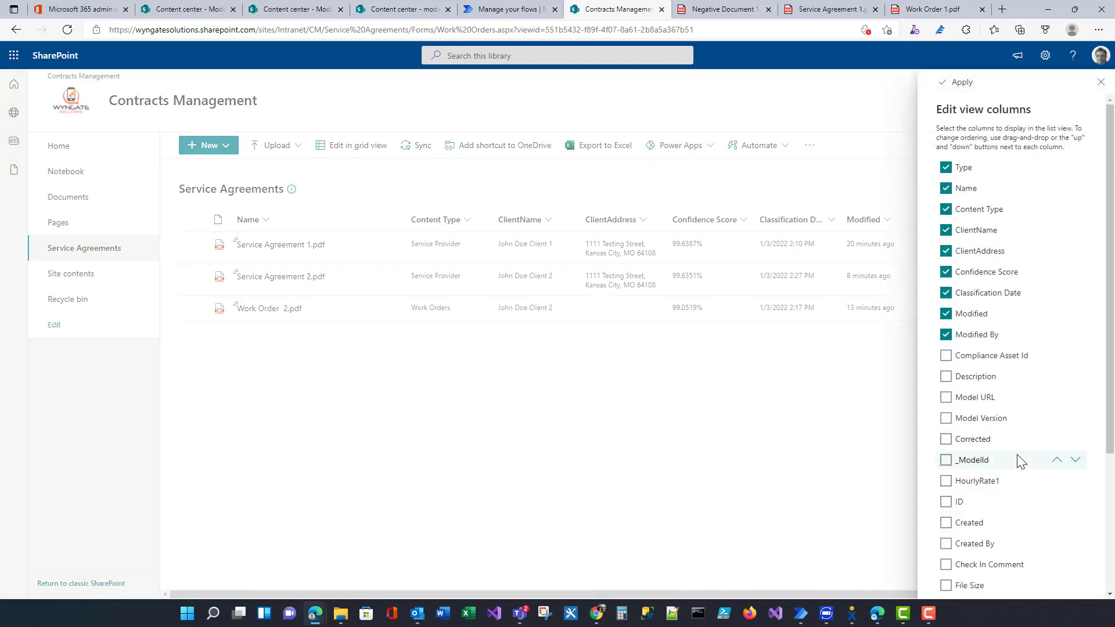
left_click(945, 481)
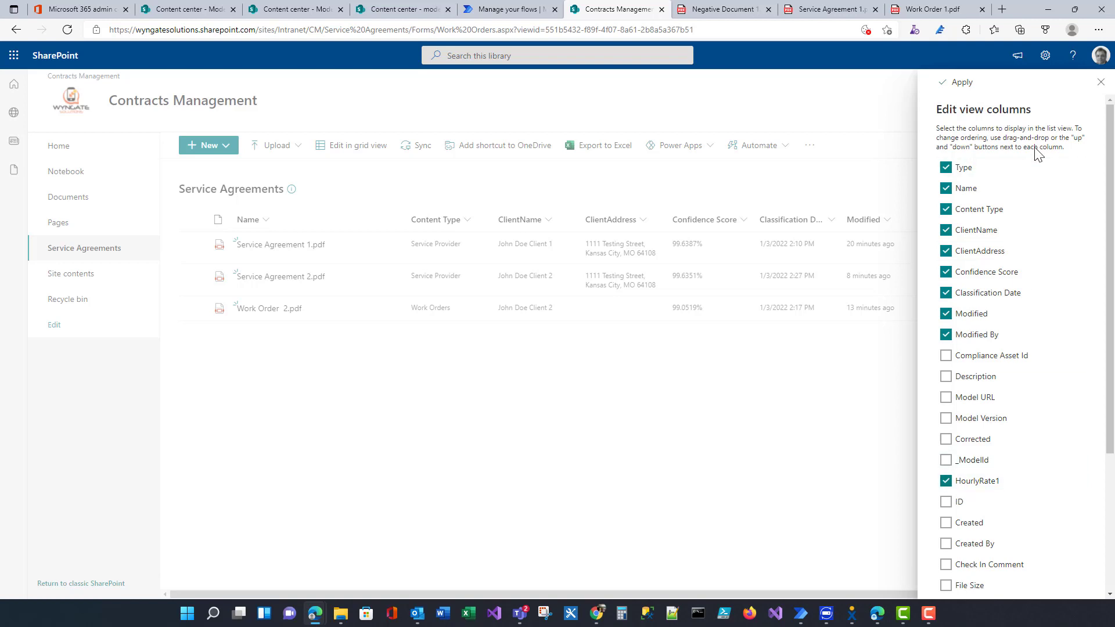
left_click(959, 83)
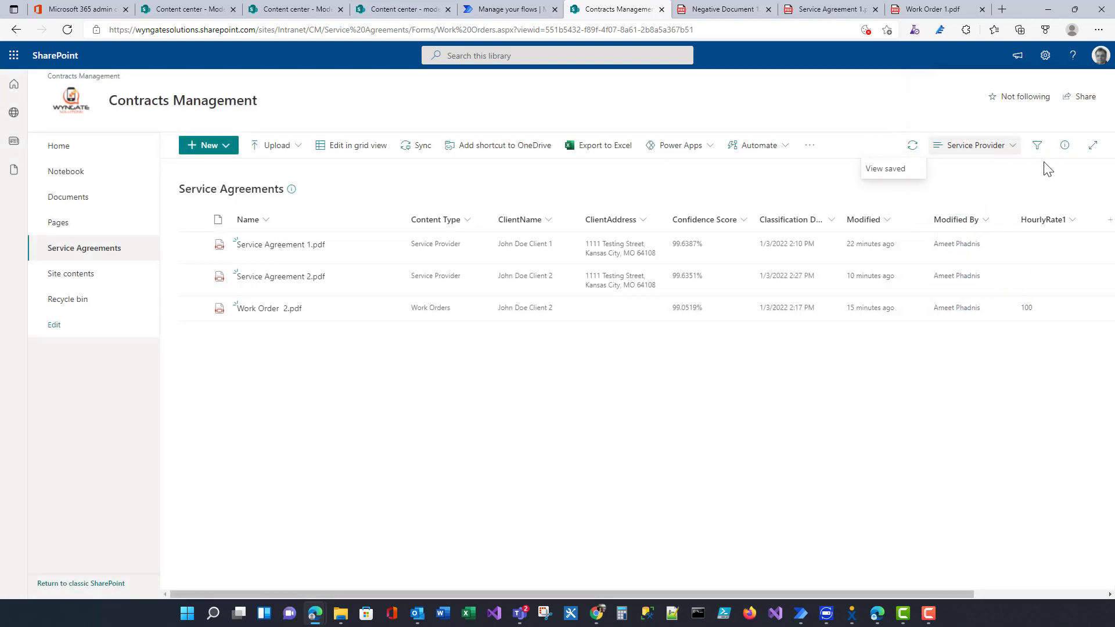